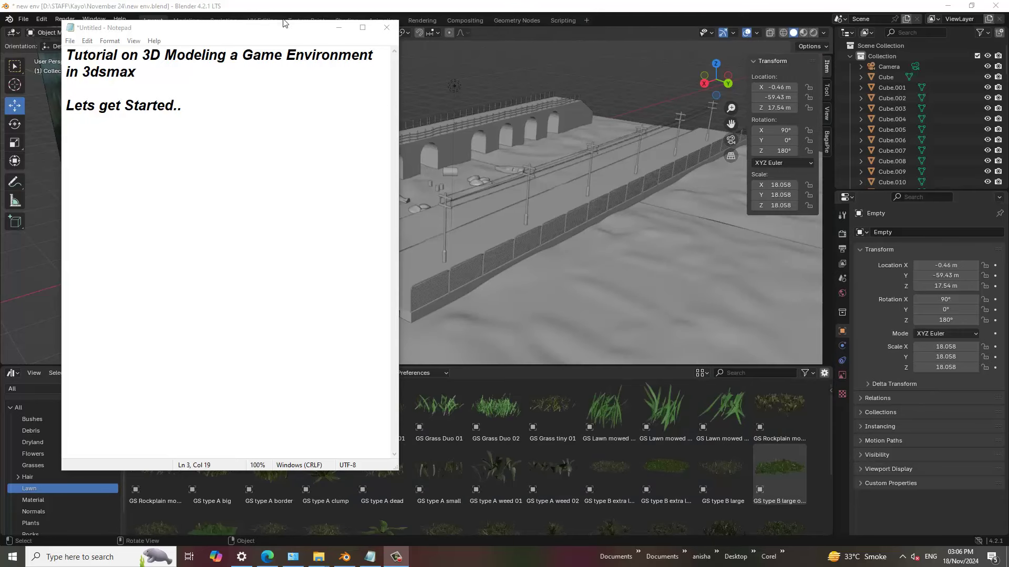
Step: Add a note under 'Lets get Started..' saying plants and foliages come from the downloaded Bagpie plugin
click(362, 28)
key(ctrl+a)
click(189, 106)
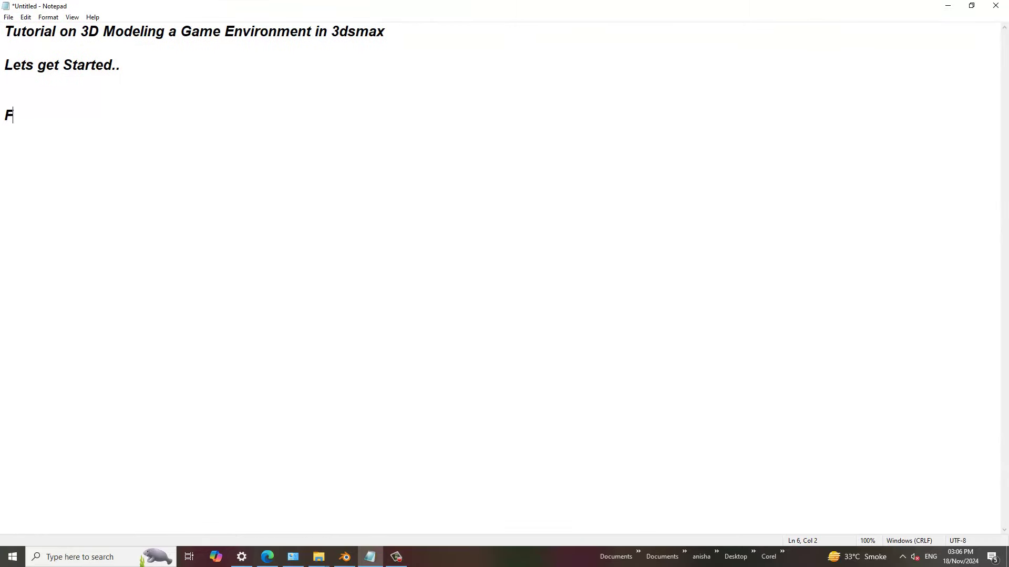
text(or Plant)
text(s and folia)
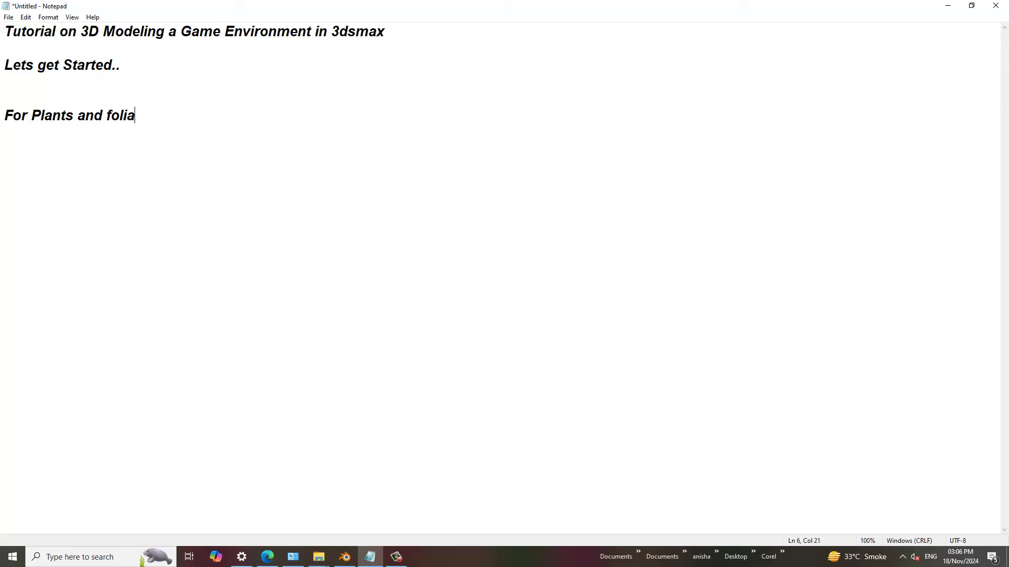
text(ges we h)
text(ave downloade)
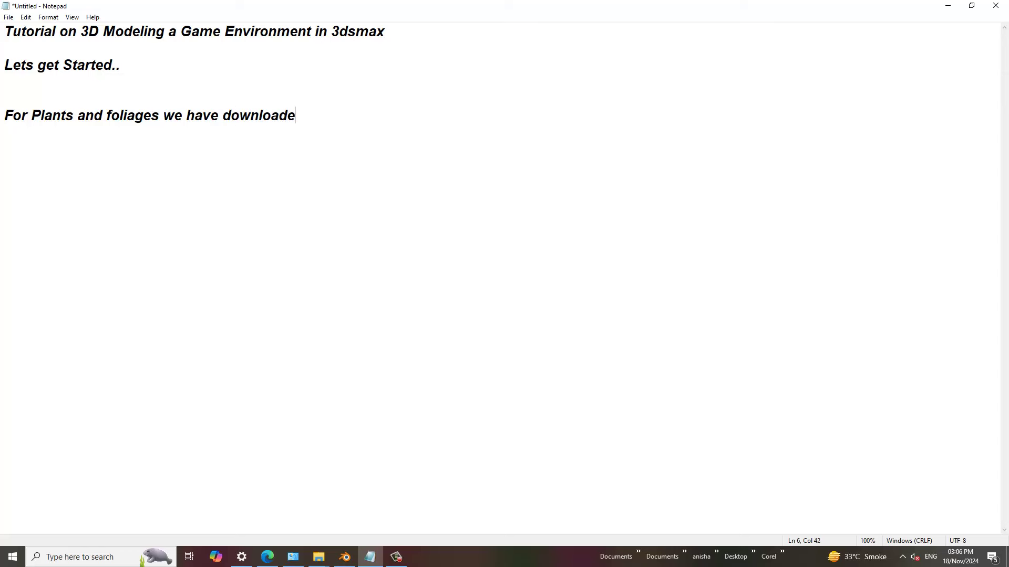
text(d a Pl)
text(ugon  )
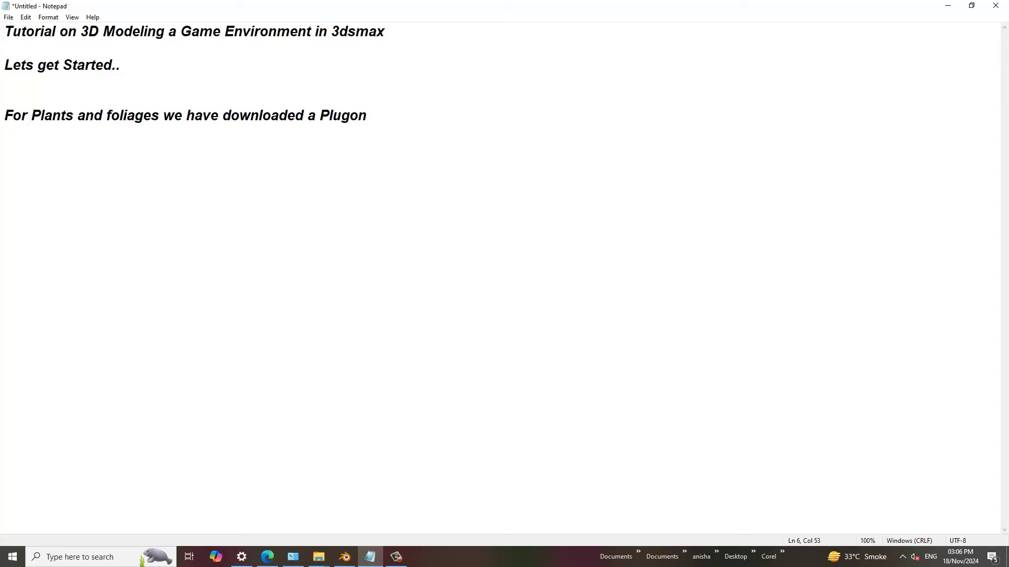
text(Bagp)
text(ie)
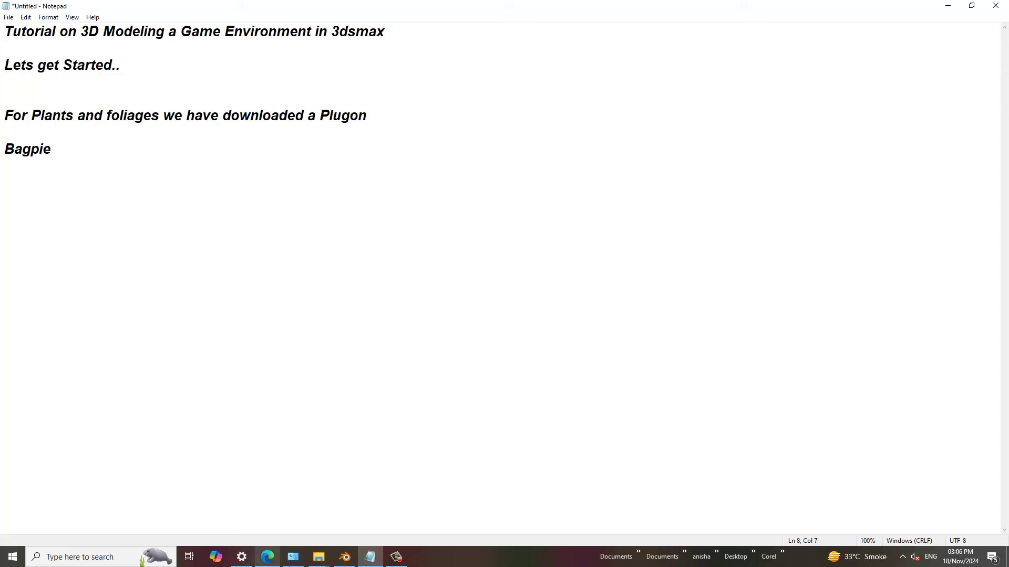
Step: Review the BagaPie Modifier page and the free Gumroad checkout in the browser
click(267, 557)
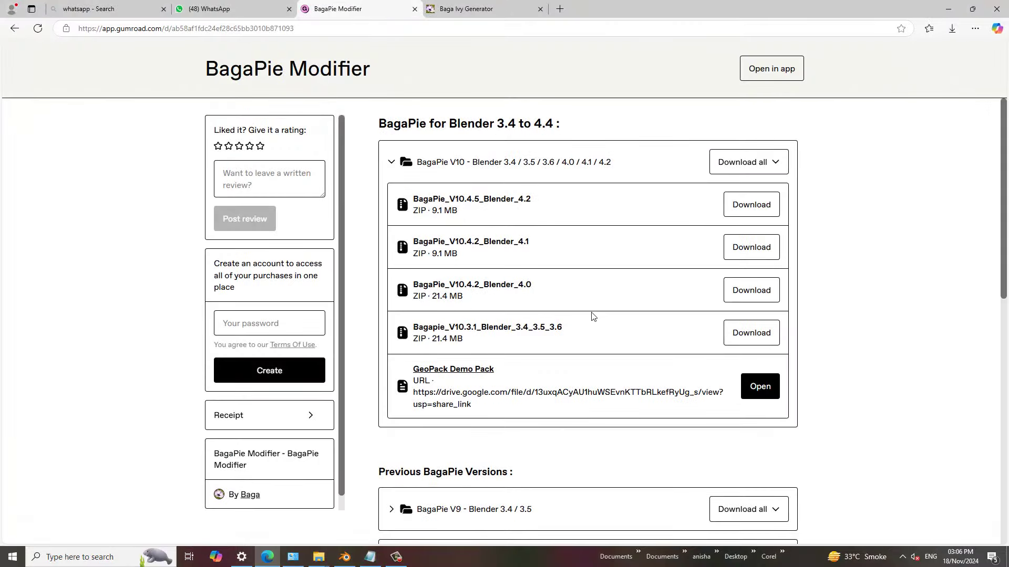
scroll(592, 316, down, 3)
scroll(593, 316, down, 6)
scroll(368, 215, up, 3)
scroll(147, 92, up, 6)
click(12, 29)
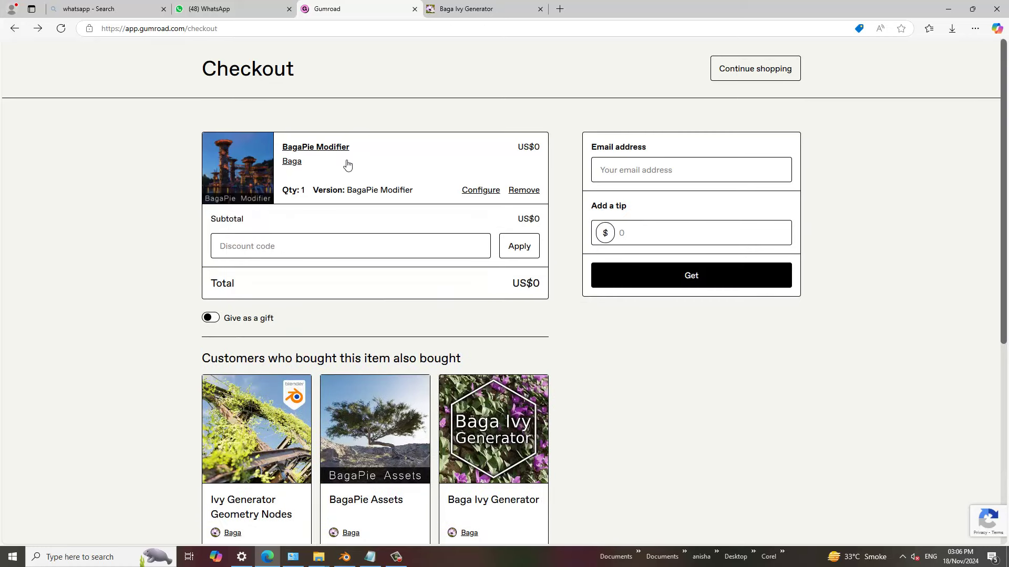
scroll(451, 235, down, 2)
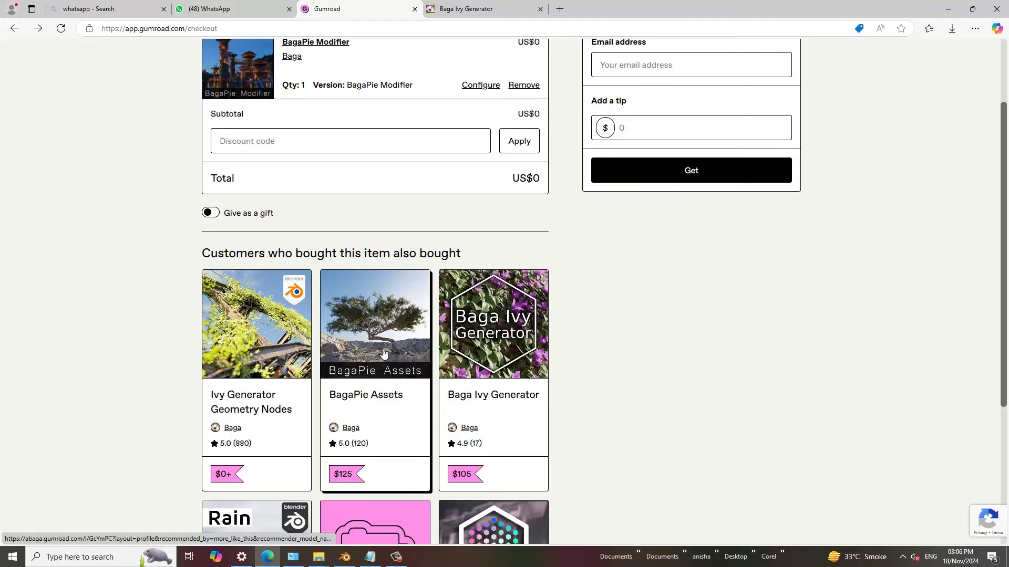
Step: Add a 'Download it' line to the tutorial notes, then bring Blender to the front
click(371, 558)
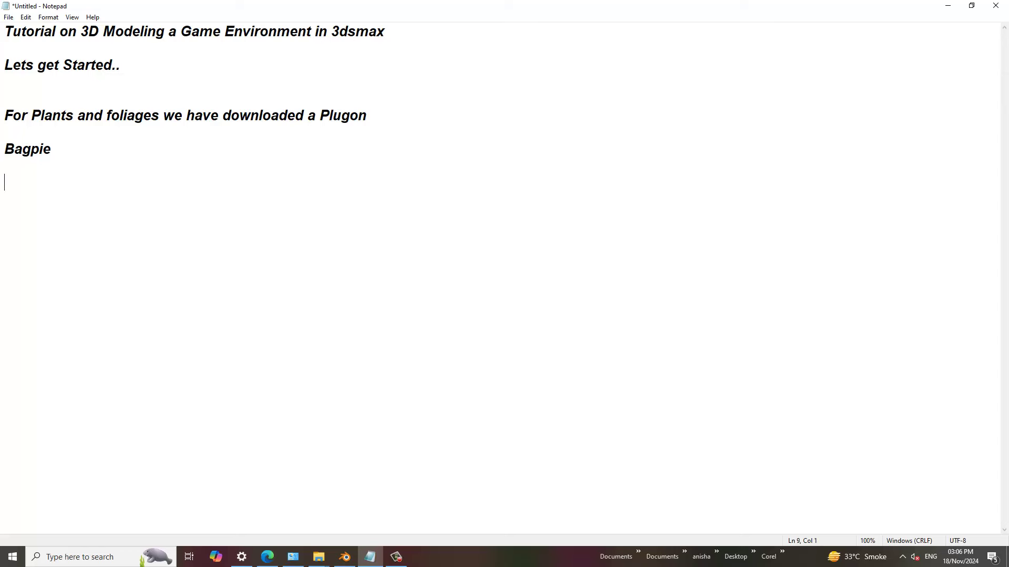
text(Download it)
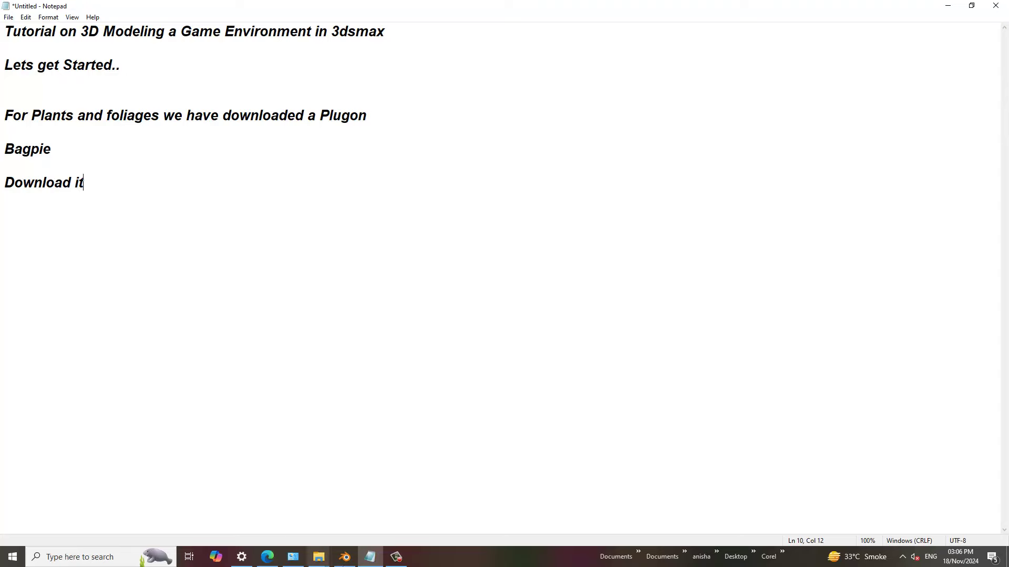
click(345, 557)
Step: Show the installed Bagapie add-on in Blender's Preferences, then return to the notes
click(41, 19)
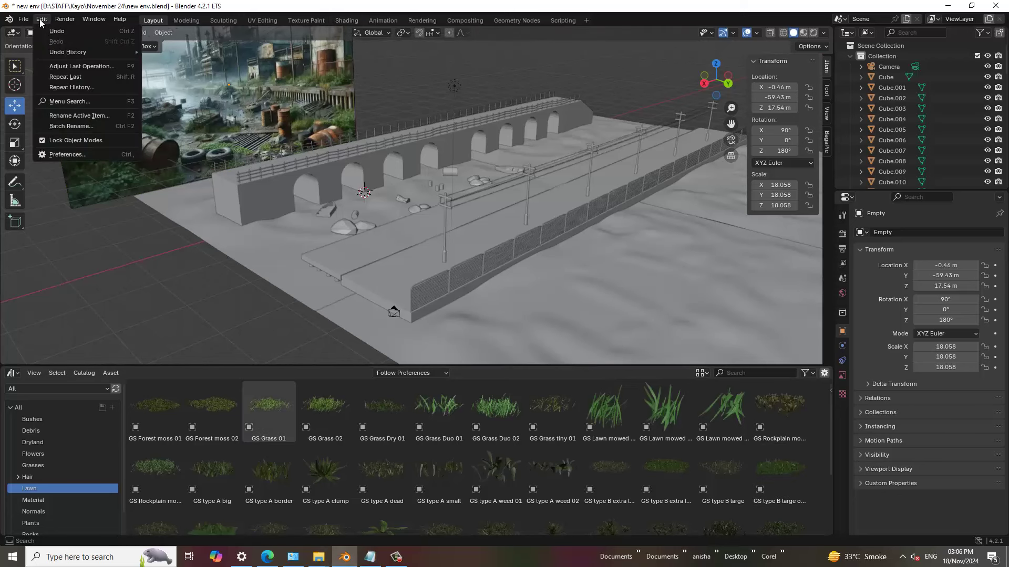
click(89, 152)
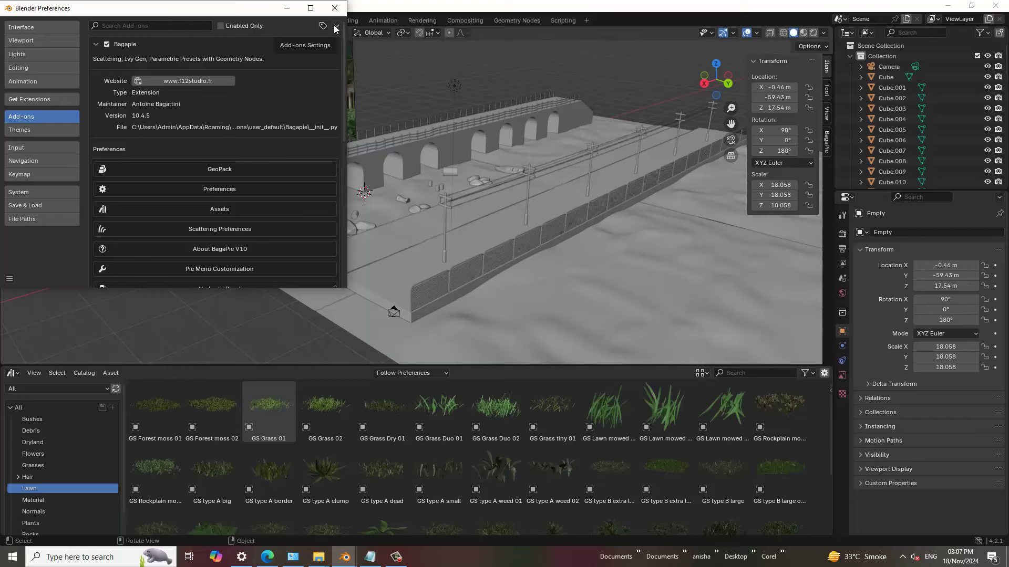
click(370, 556)
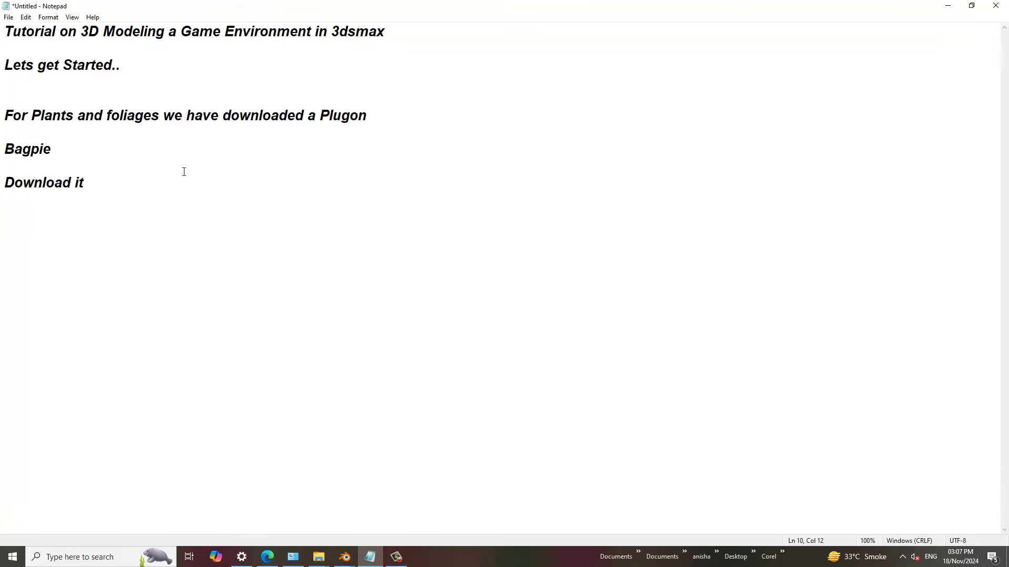
Step: Add the line 'Install through Addons Save Prefrences' below 'Download it'
key(Return)
text(Install)
text( through A)
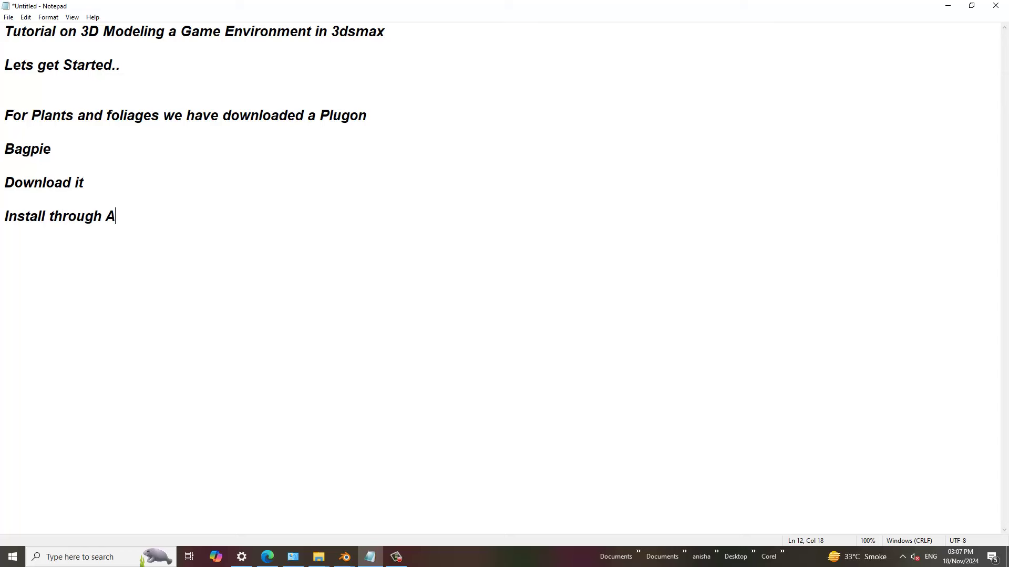
text(ddons  S)
text(ave )
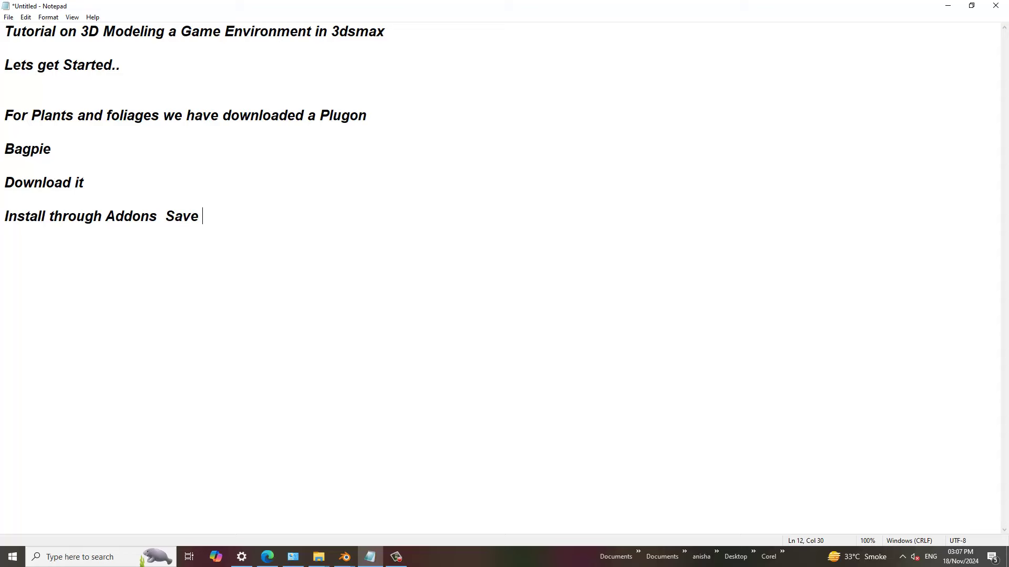
text(Prefrence)
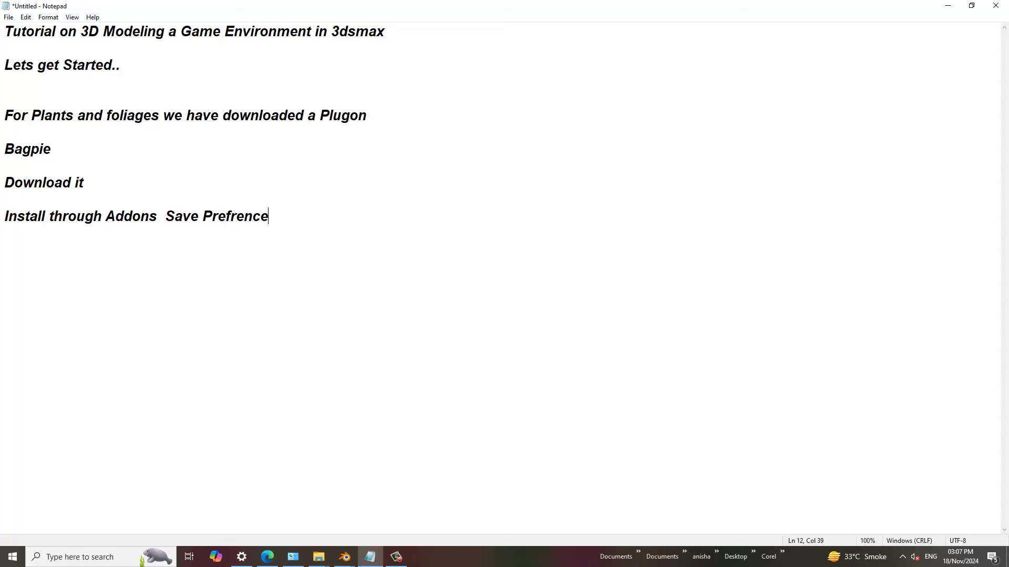
text(s)
Step: Show the Asset Libraries under File Paths preferences, trying + without adding a folder
click(947, 5)
click(27, 220)
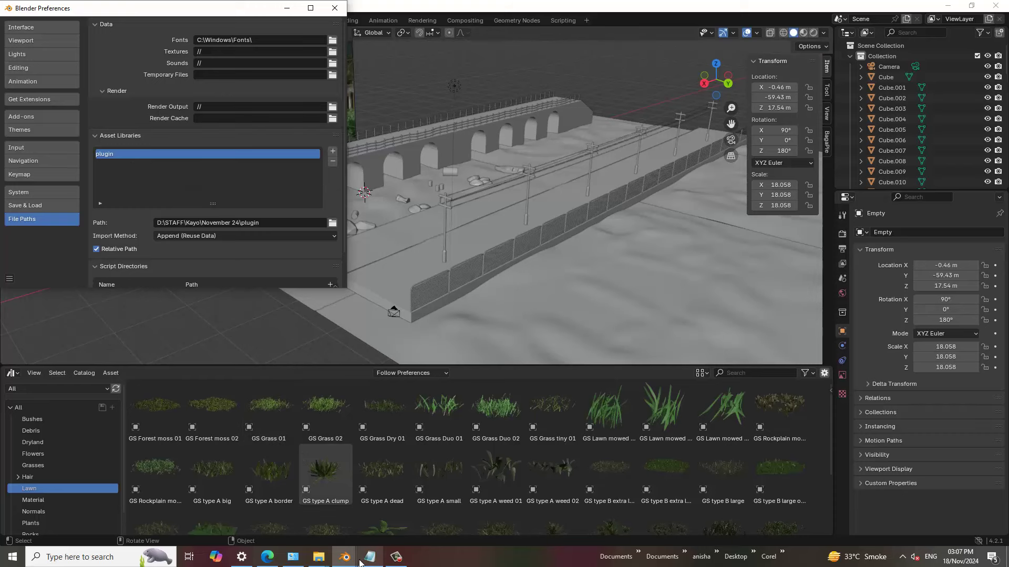
click(333, 151)
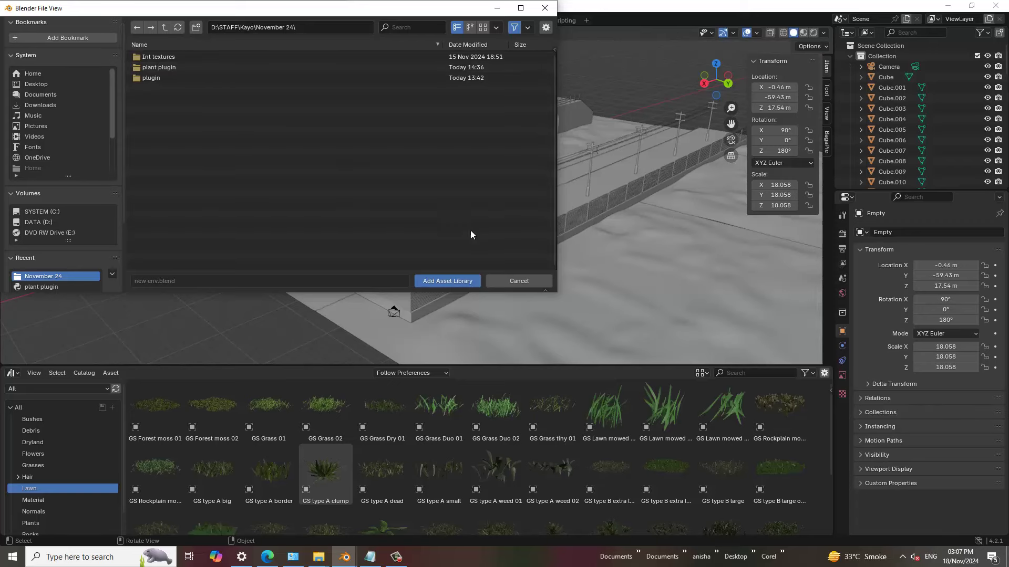
click(522, 282)
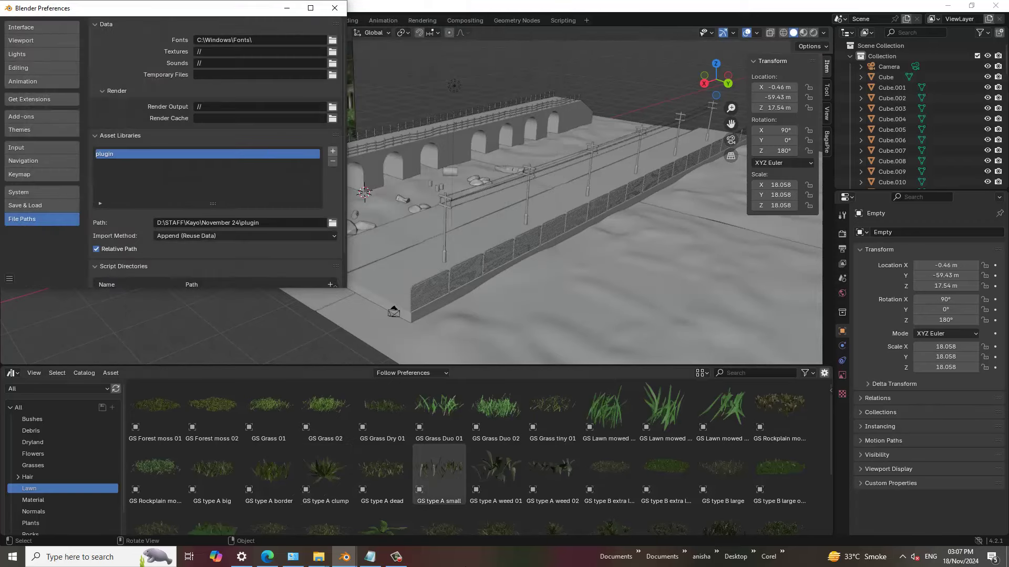
click(371, 556)
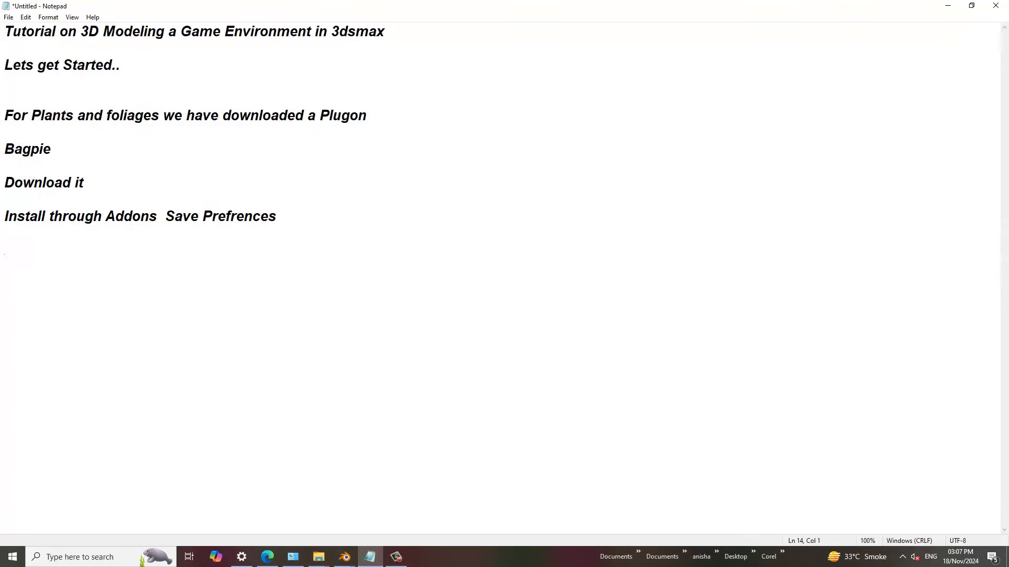
Step: Add the line 'Also Add a Asset Library' to the notes and return to Blender
text(Also Add a )
text(Asset Li)
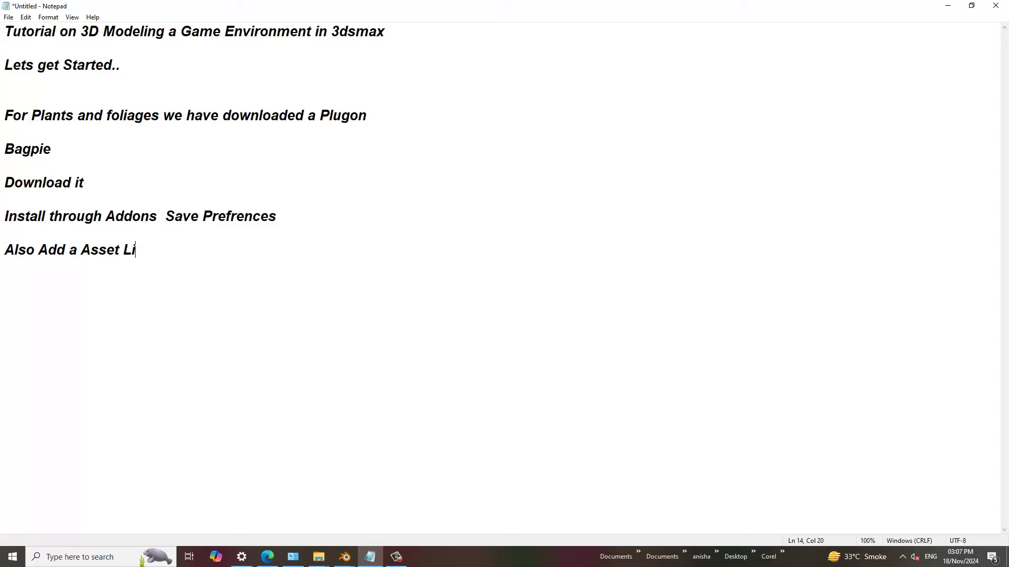
text(brary)
drag(172, 250, 4, 250)
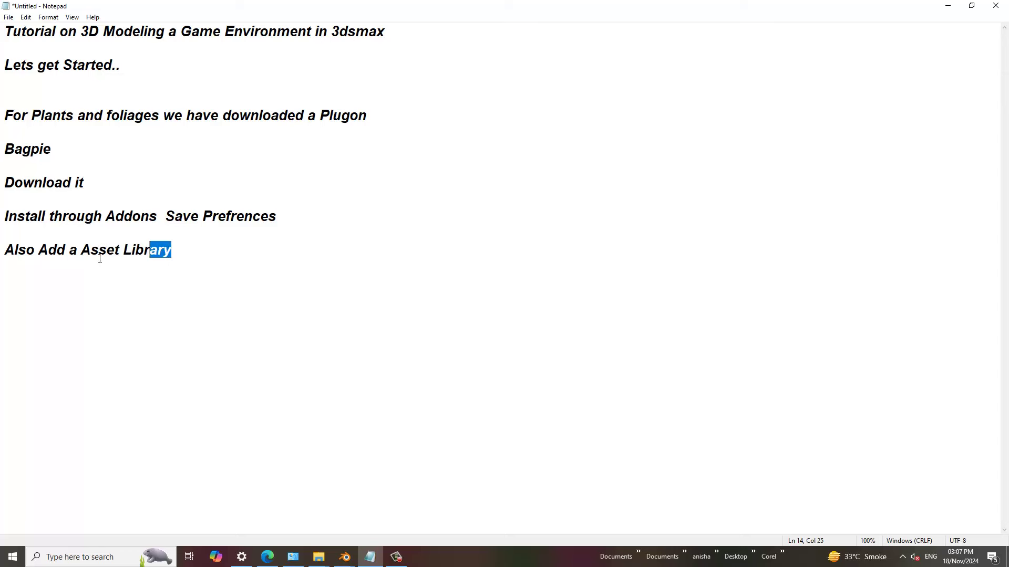
click(947, 5)
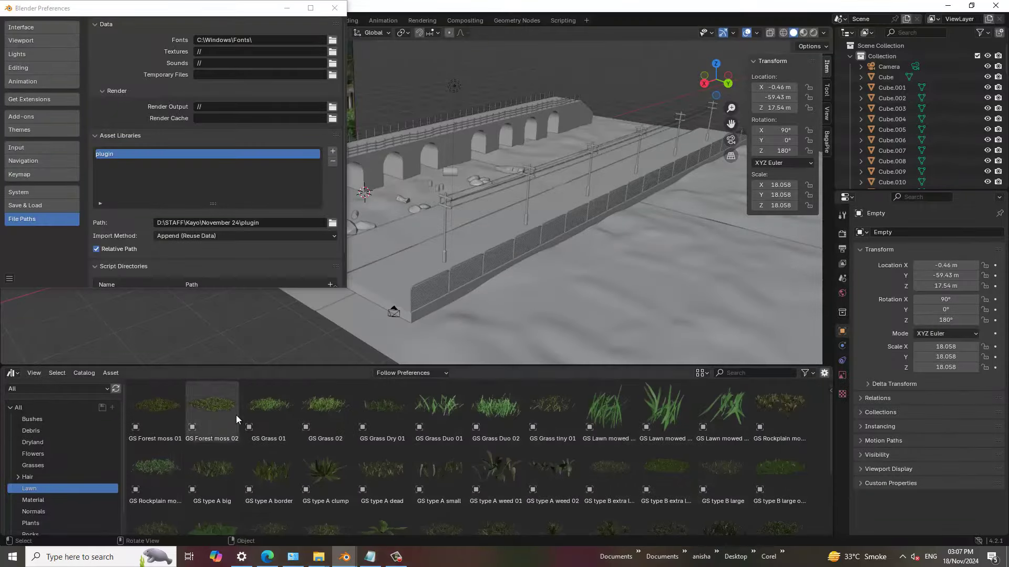
Step: Close Preferences and check the asset area's editor type list
click(335, 8)
click(20, 373)
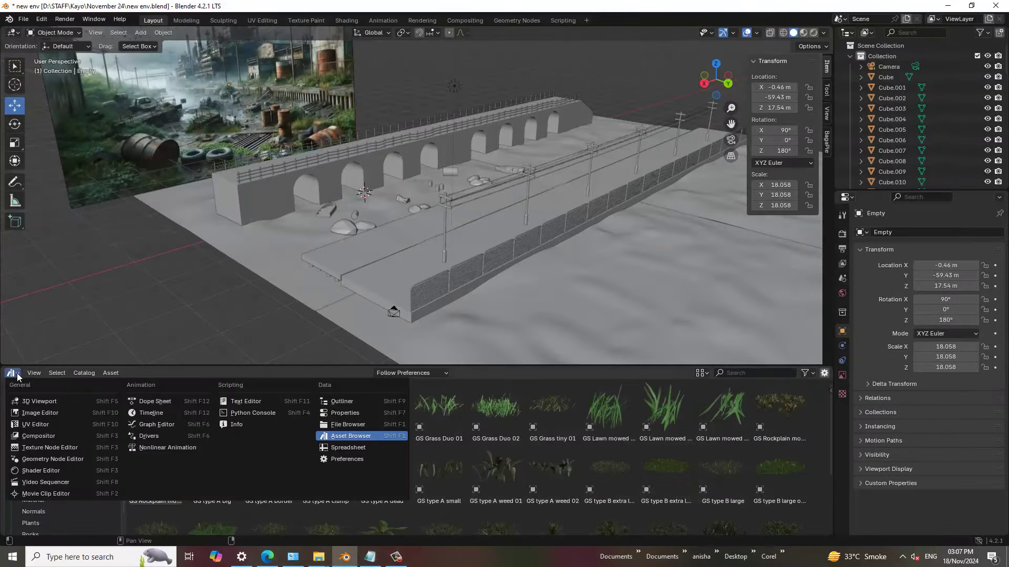
click(20, 373)
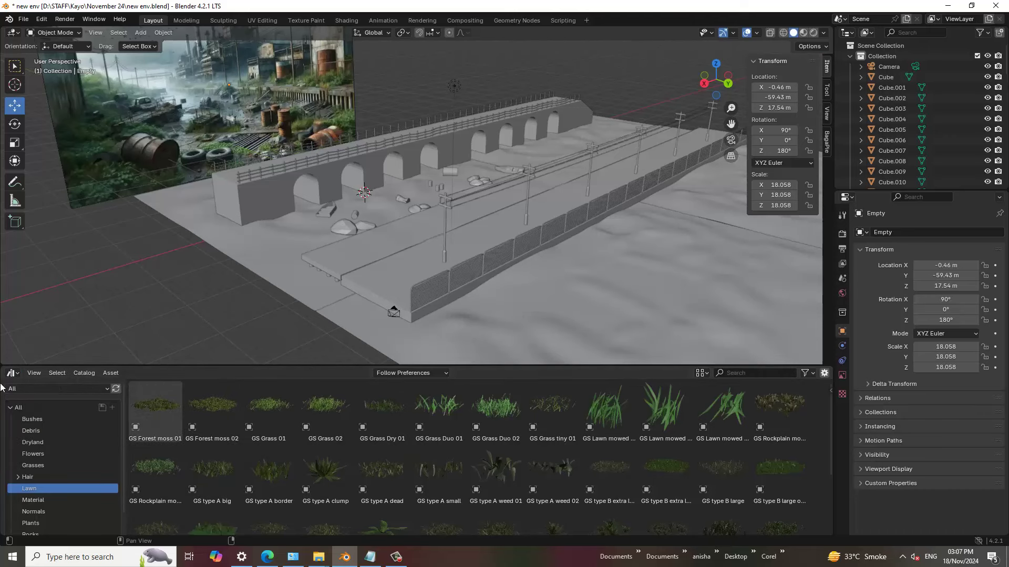
click(17, 375)
Step: Browse the Grasses and Lawn asset catalogs and show the BagaPie Modifier sidebar panel
click(44, 464)
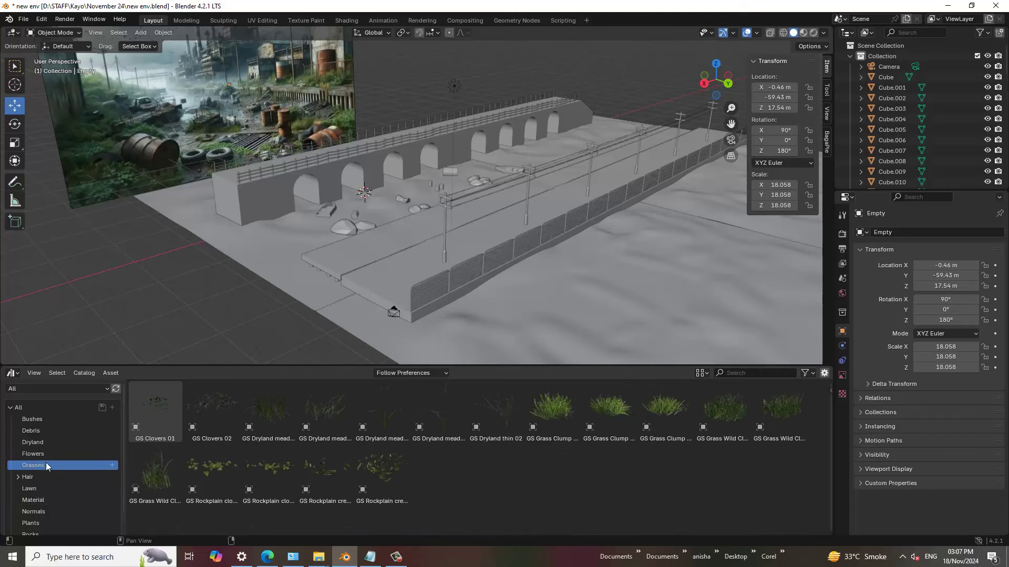
mouse_move(33, 465)
click(36, 486)
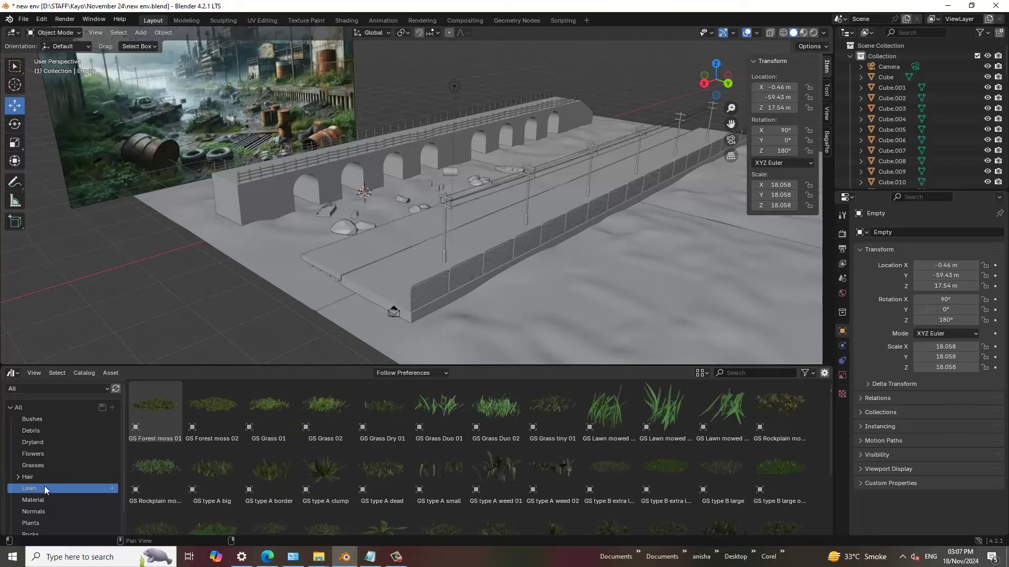
scroll(685, 452, down, 2)
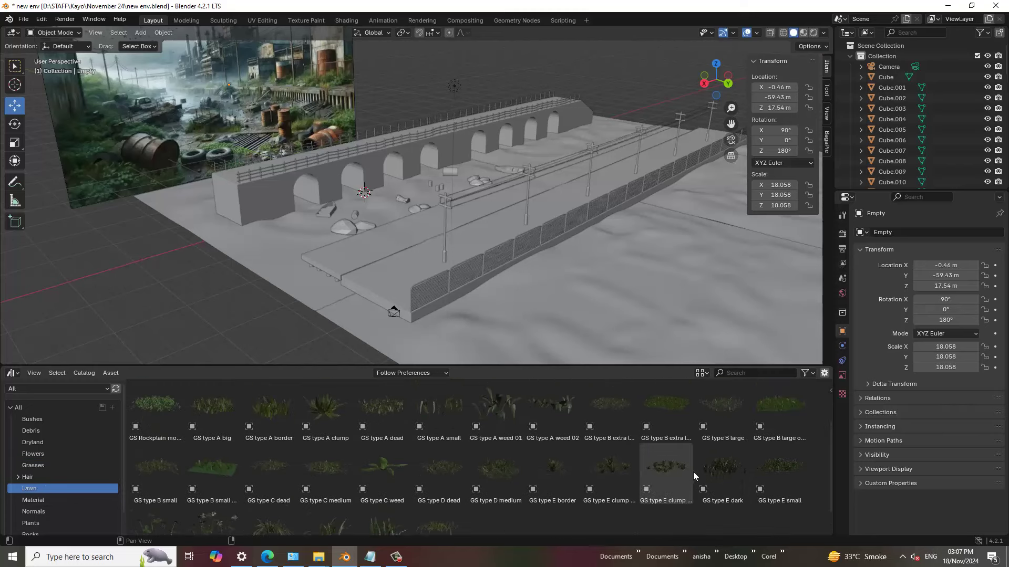
scroll(692, 472, up, 1)
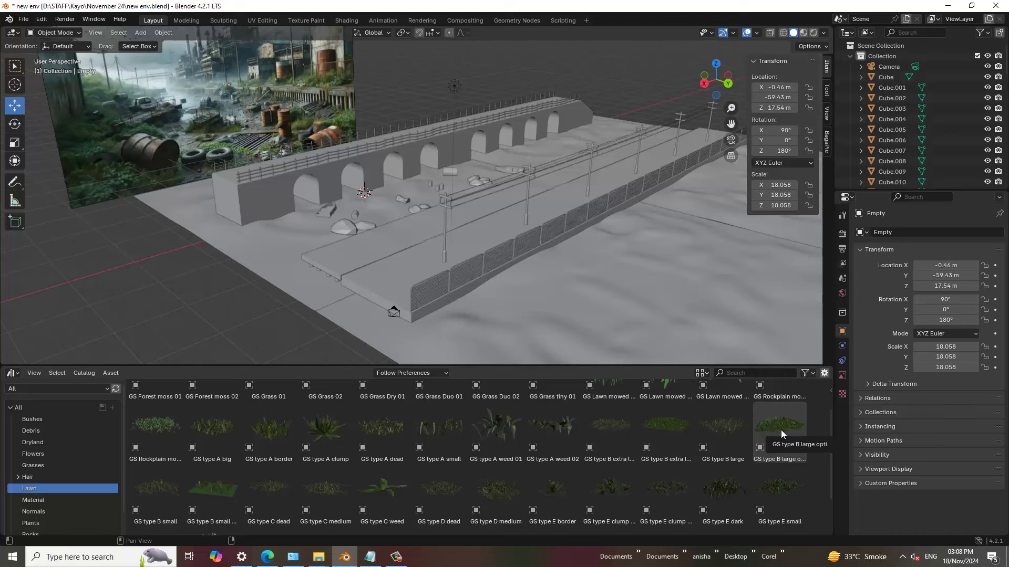
click(827, 137)
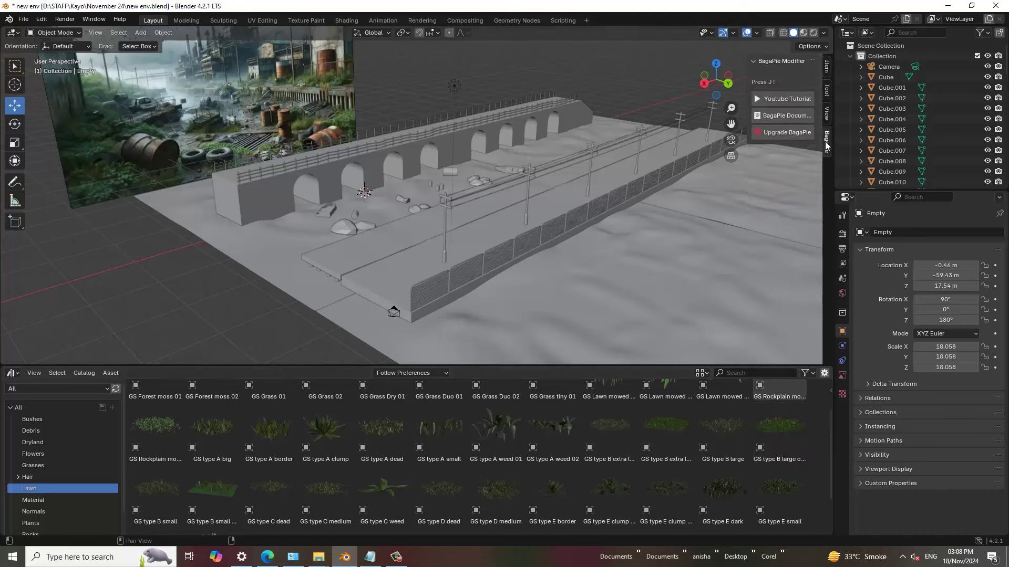
click(310, 256)
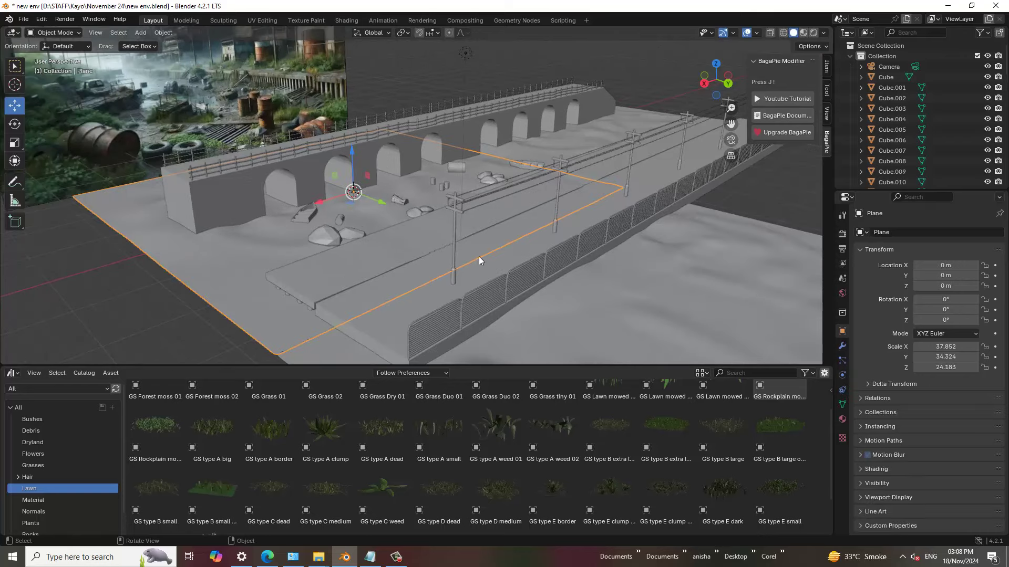
scroll(430, 255, up, 5)
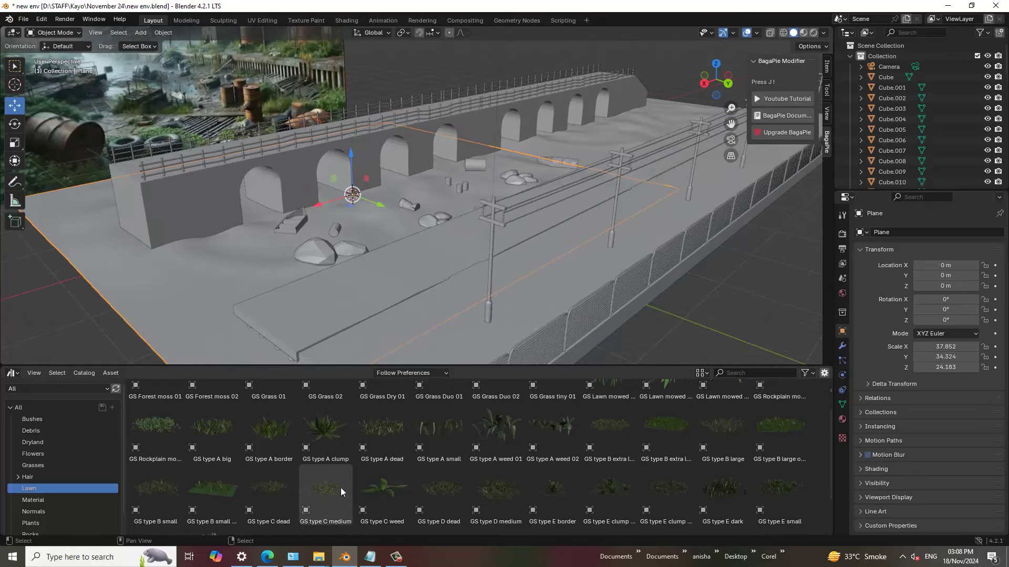
scroll(375, 452, up, 1)
scroll(375, 451, up, 1)
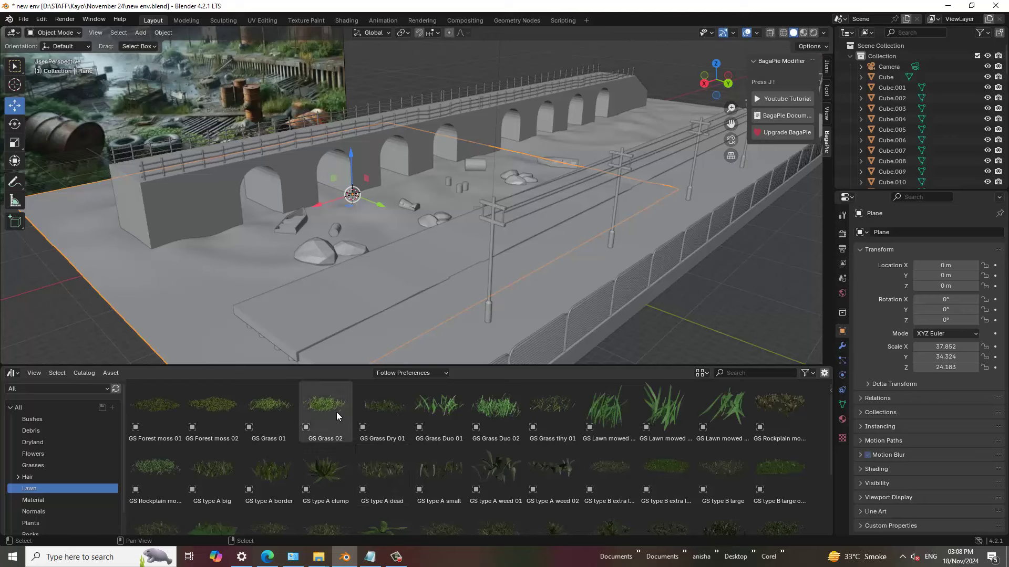
drag(327, 409, 234, 270)
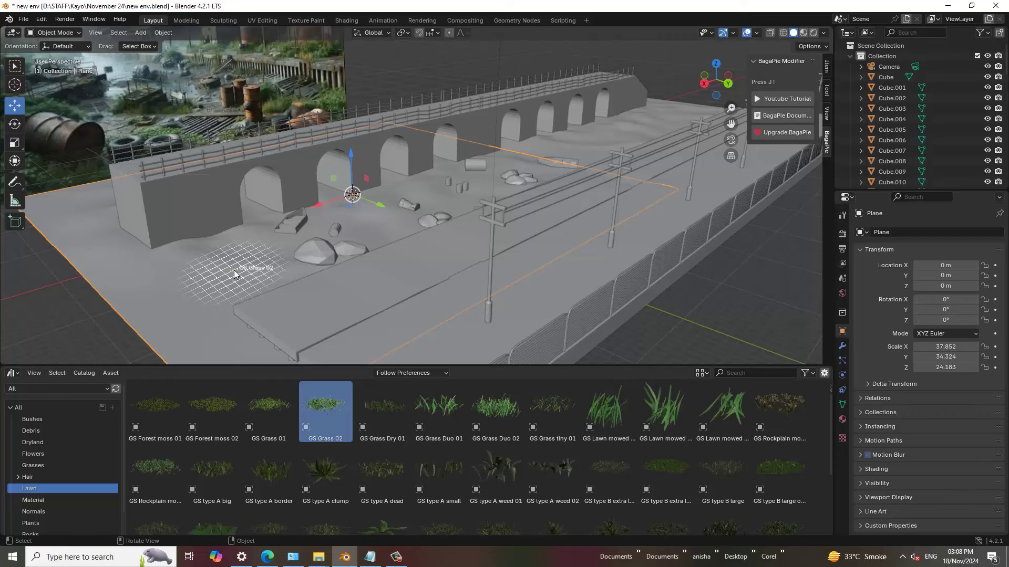
drag(234, 270, 234, 270)
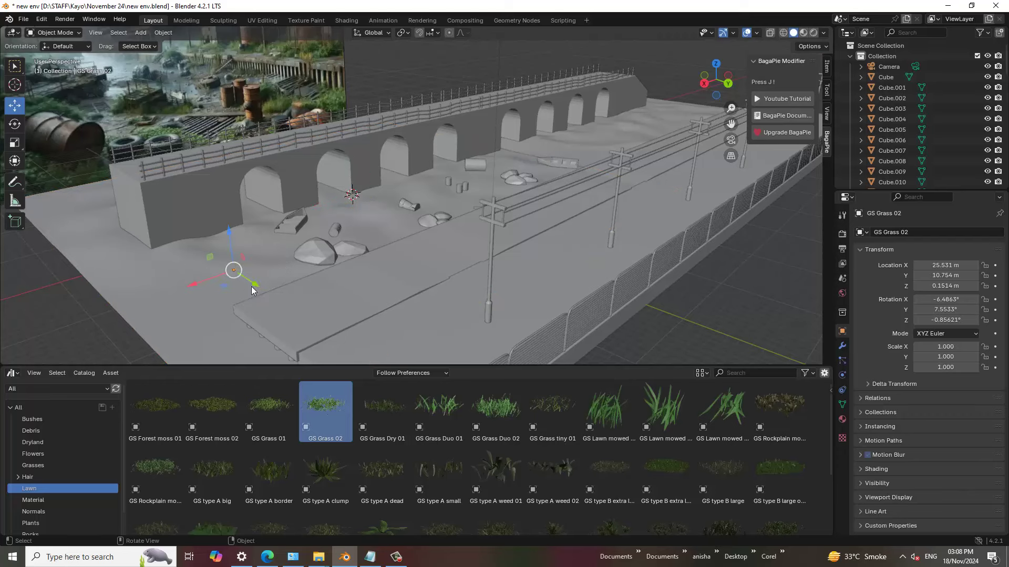
scroll(251, 286, up, 2)
key(s)
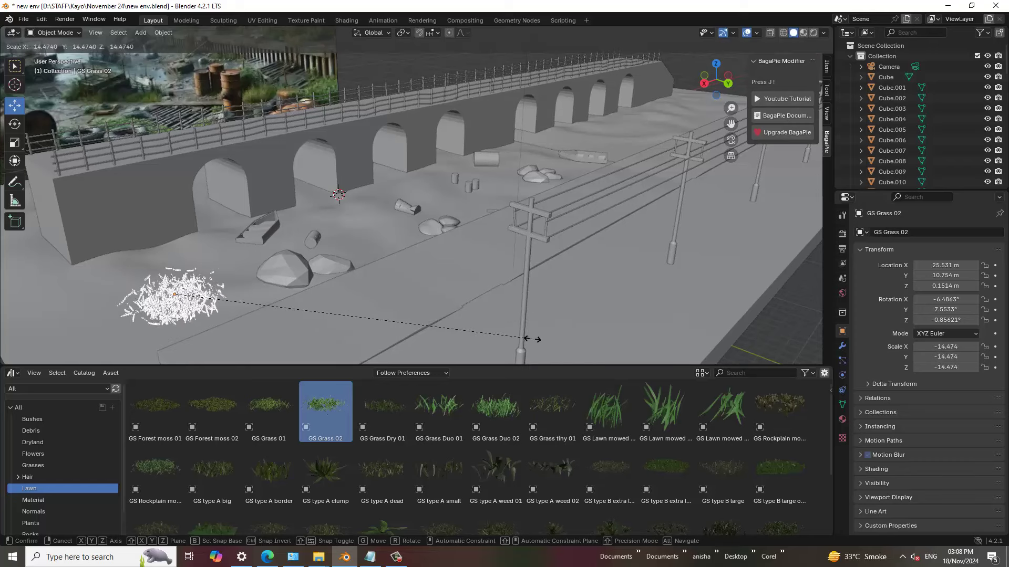
click(550, 157)
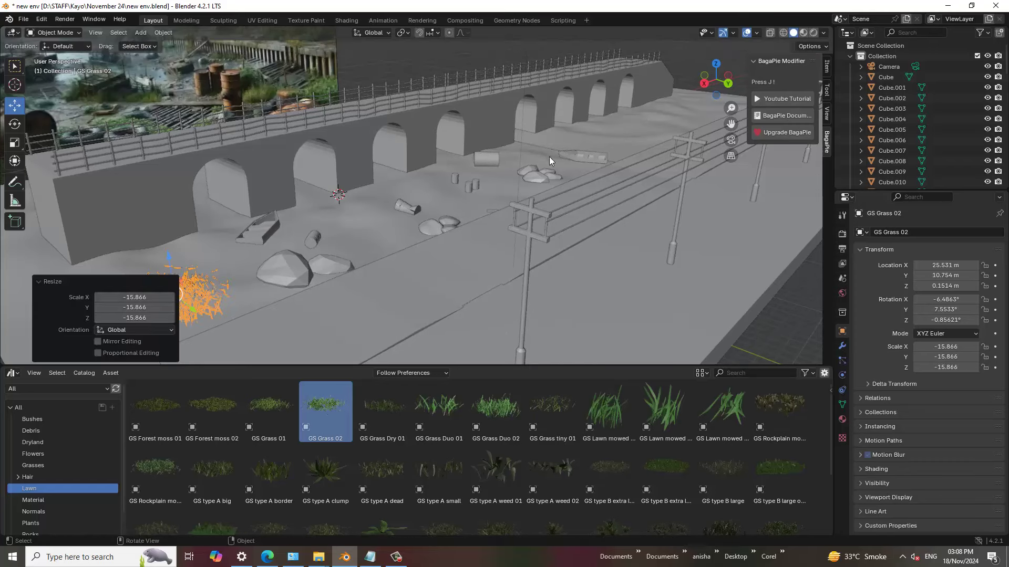
mouse_move(549, 156)
middle_down()
mouse_move(455, 172)
mouse_move(363, 263)
mouse_move(287, 274)
middle_up()
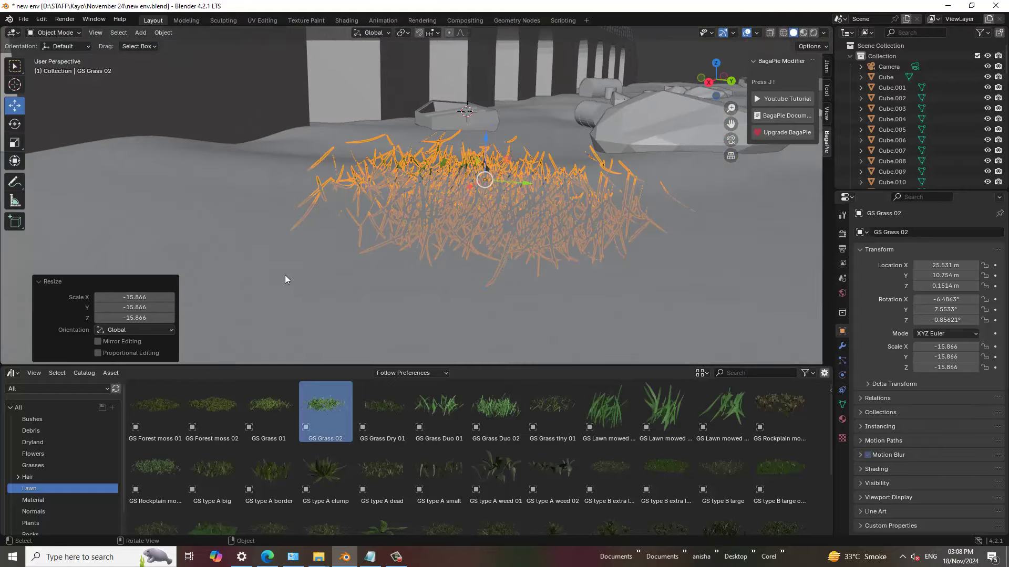
key(Delete)
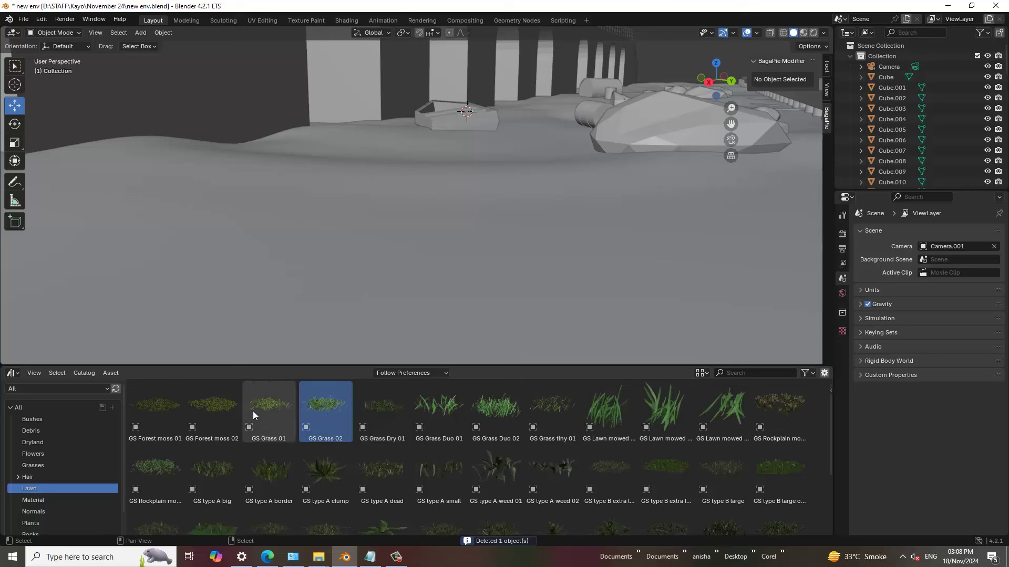
Step: Drop a GS Forest moss 02 patch onto the ground and scale it to 12.518
right_click(215, 410)
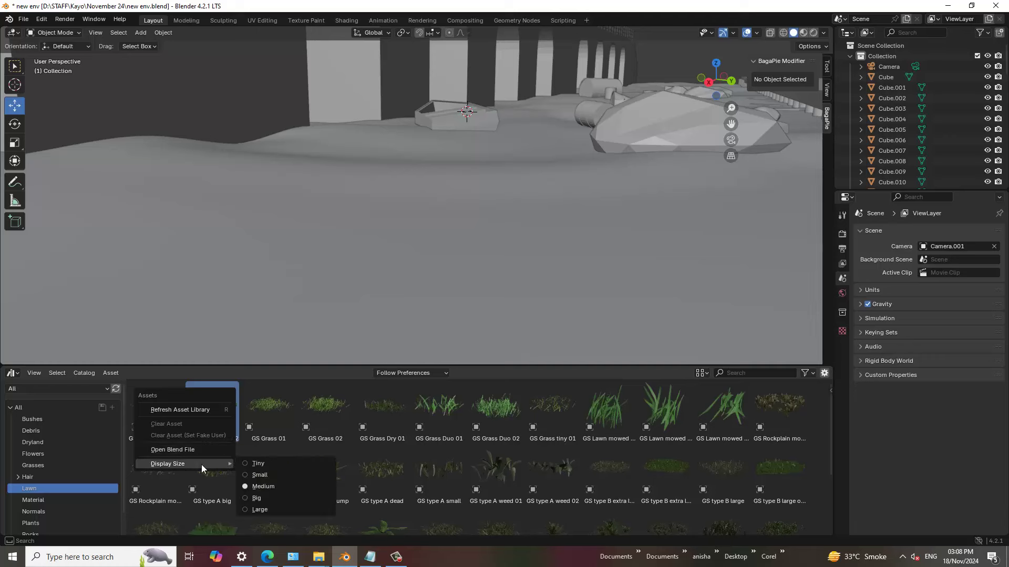
mouse_move(168, 463)
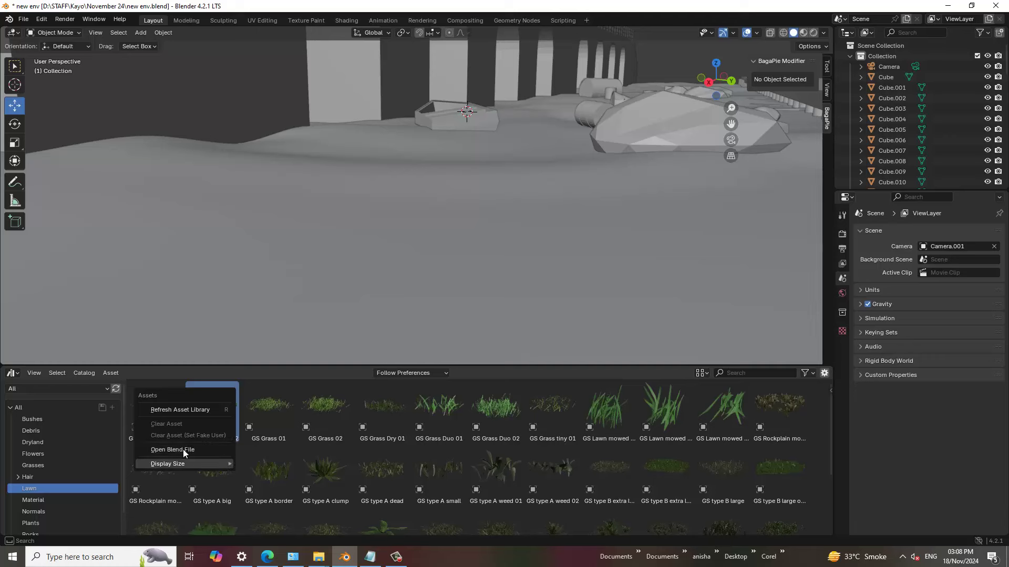
drag(211, 409, 438, 234)
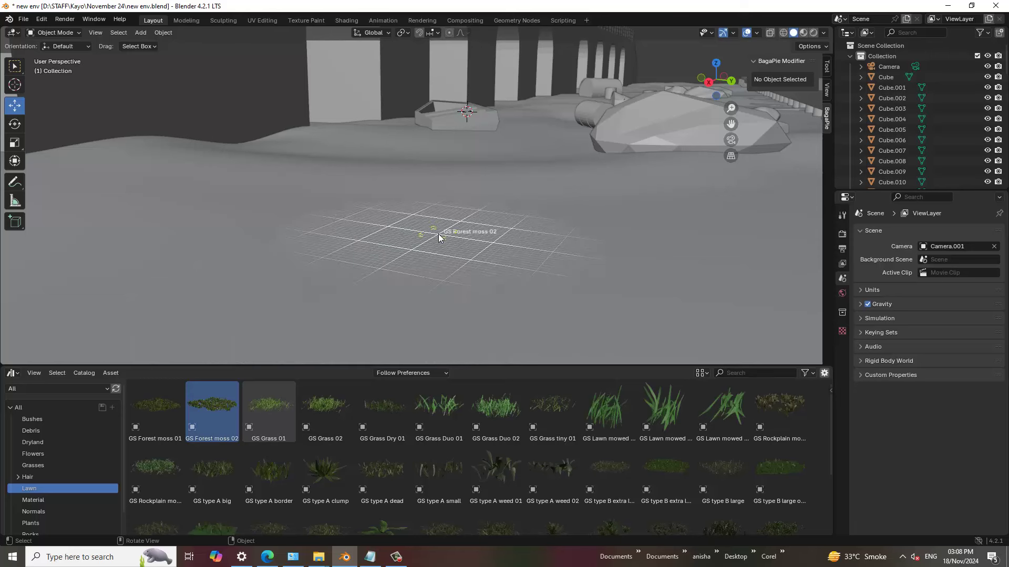
drag(438, 235, 438, 234)
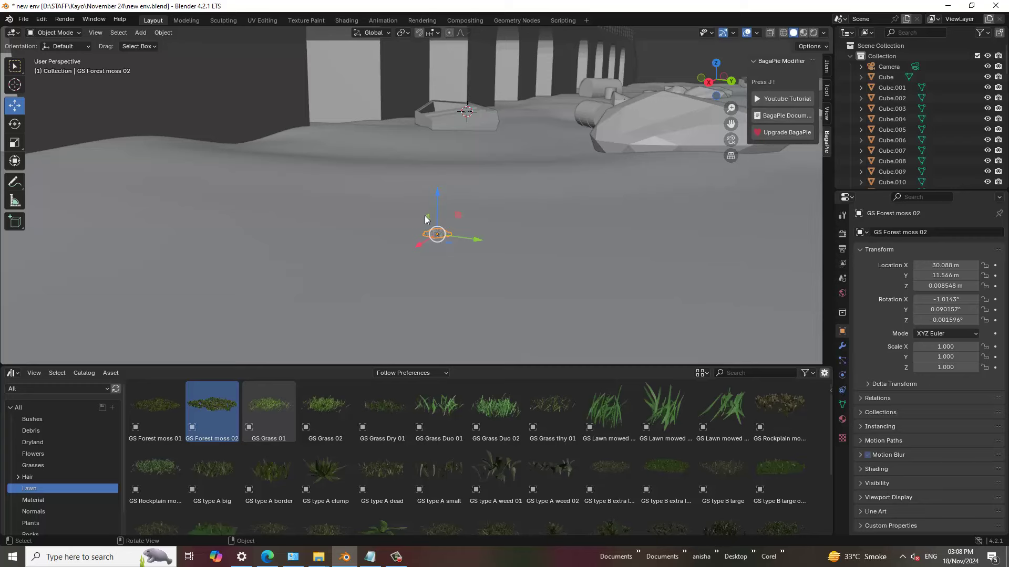
key(s)
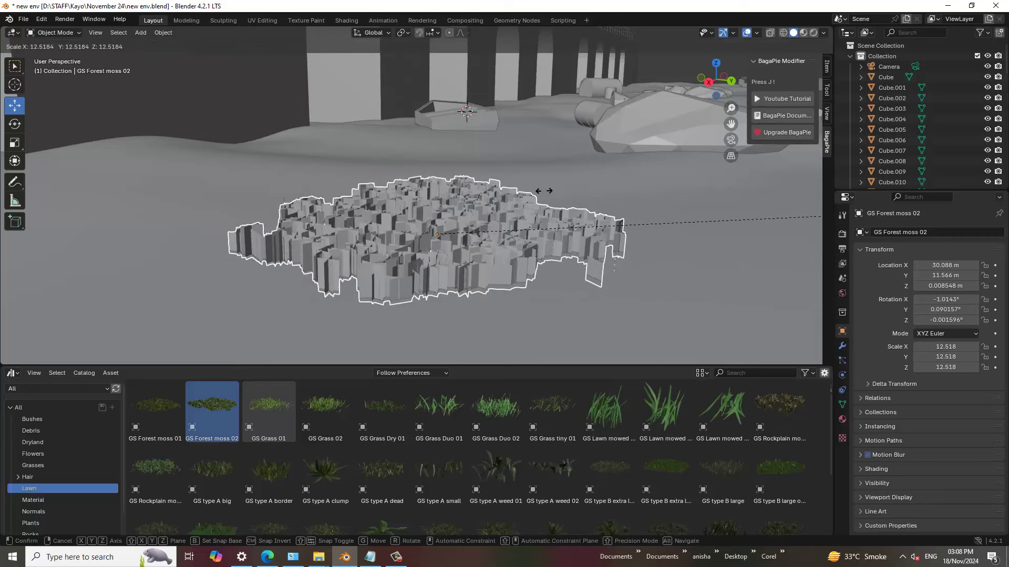
click(543, 190)
Step: Slide the moss patch along X and Y toward the bridge wall
scroll(336, 208, down, 5)
mouse_move(441, 206)
middle_down()
mouse_move(451, 226)
mouse_move(407, 278)
middle_up()
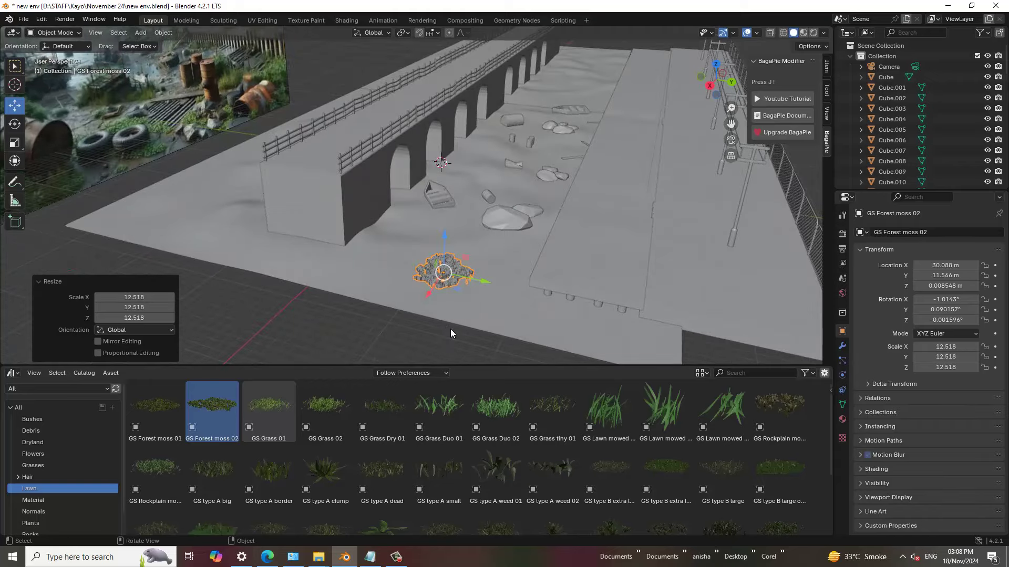
scroll(464, 286, up, 2)
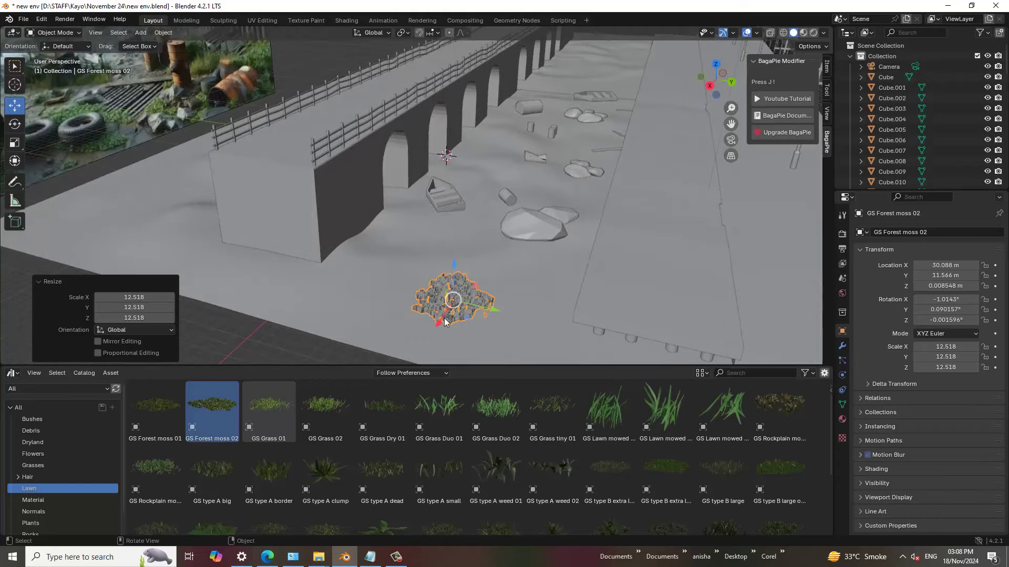
drag(443, 318, 474, 294)
scroll(523, 328, up, 2)
shift+middle_drag(523, 329, 515, 257)
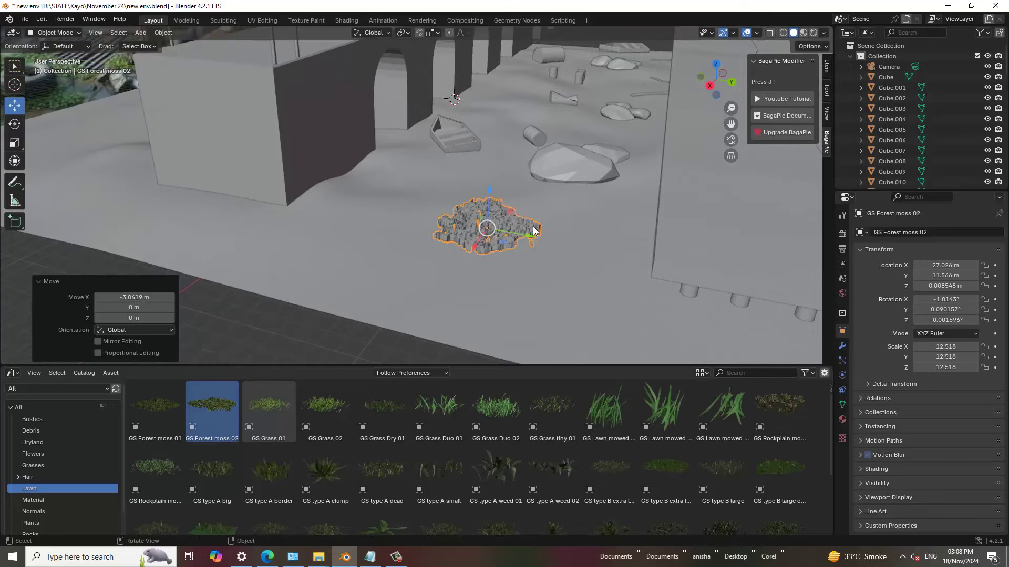
drag(534, 231, 401, 241)
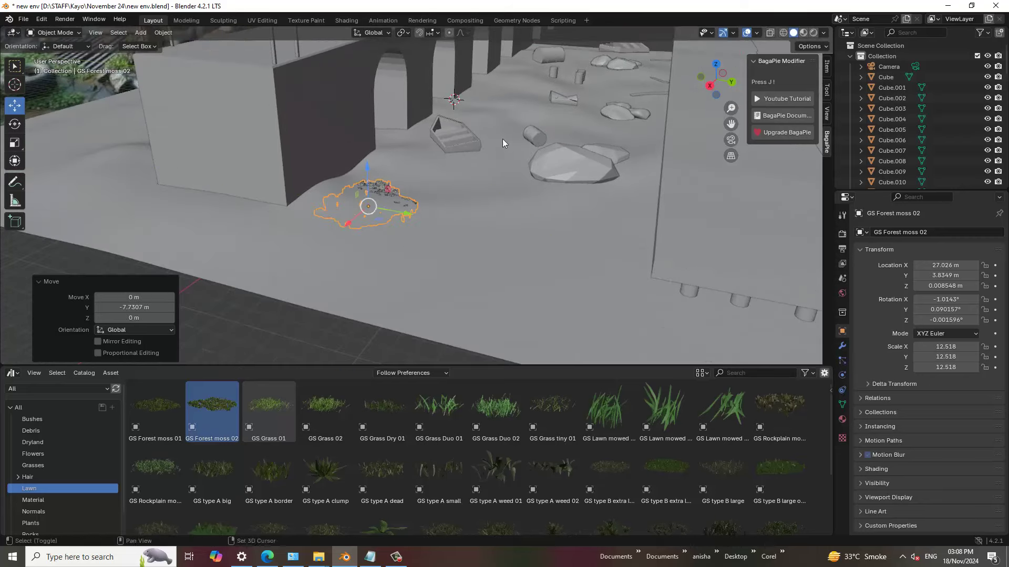
Step: Shift the moss further along X and lift it to Z 0.40779 on the ground
mouse_move(502, 139)
middle_down()
mouse_move(564, 299)
mouse_move(477, 222)
middle_up()
scroll(381, 276, up, 1)
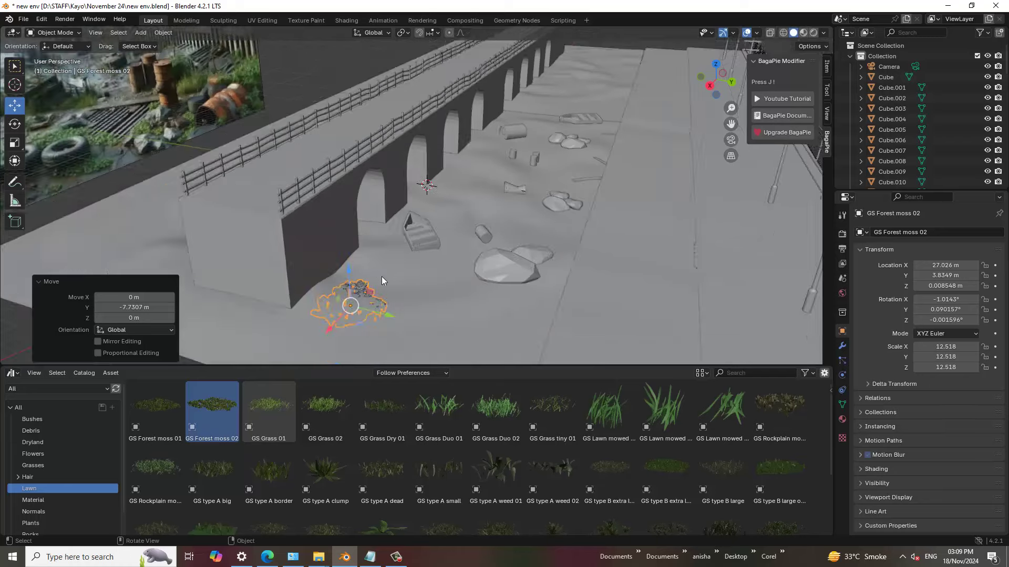
mouse_move(382, 276)
middle_down()
mouse_move(241, 207)
mouse_move(403, 210)
middle_up()
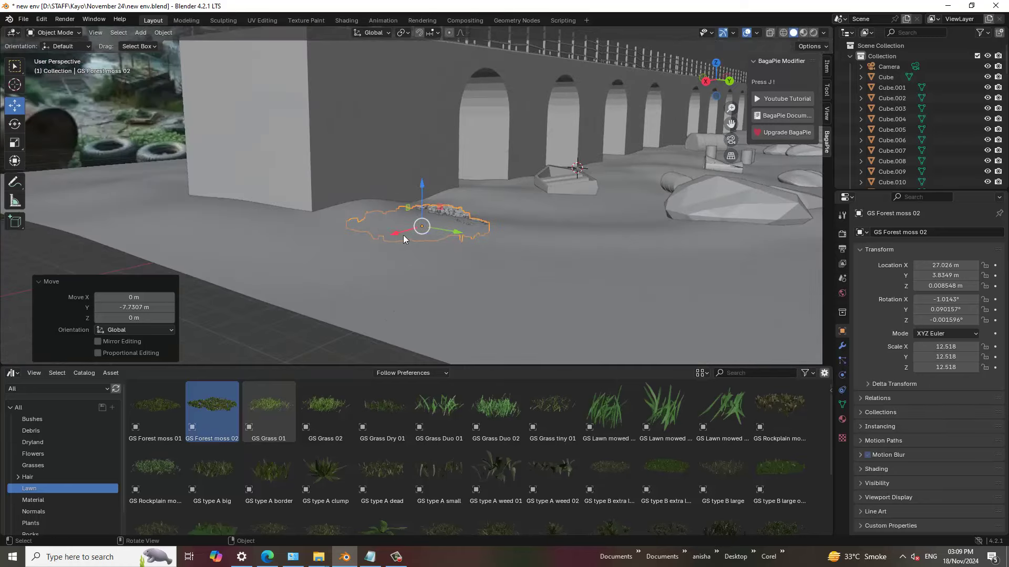
drag(403, 238, 434, 229)
drag(455, 182, 465, 167)
mouse_move(464, 167)
middle_down()
mouse_move(425, 261)
mouse_move(446, 247)
mouse_move(452, 173)
middle_up()
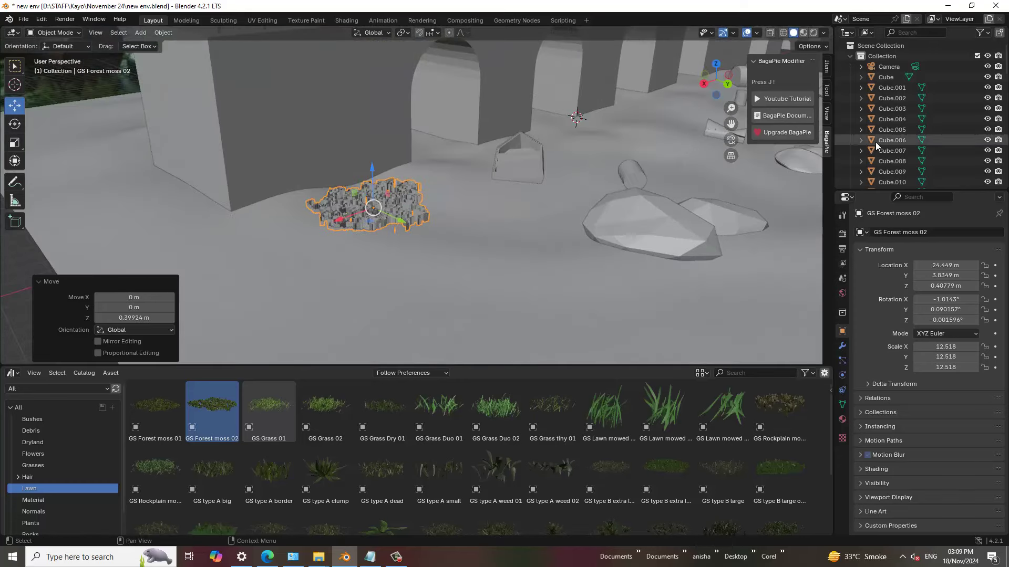
click(842, 404)
click(843, 336)
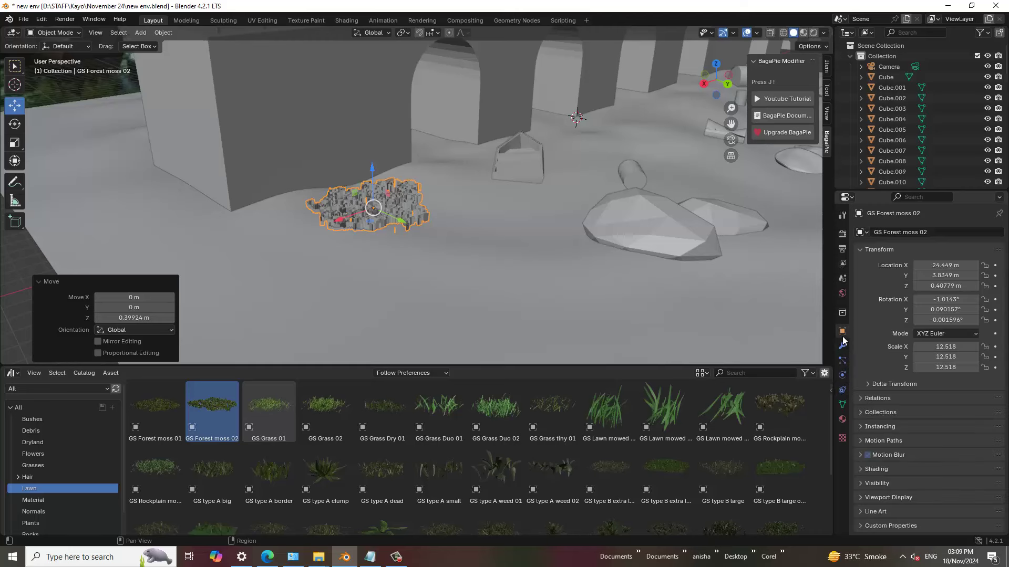
click(842, 331)
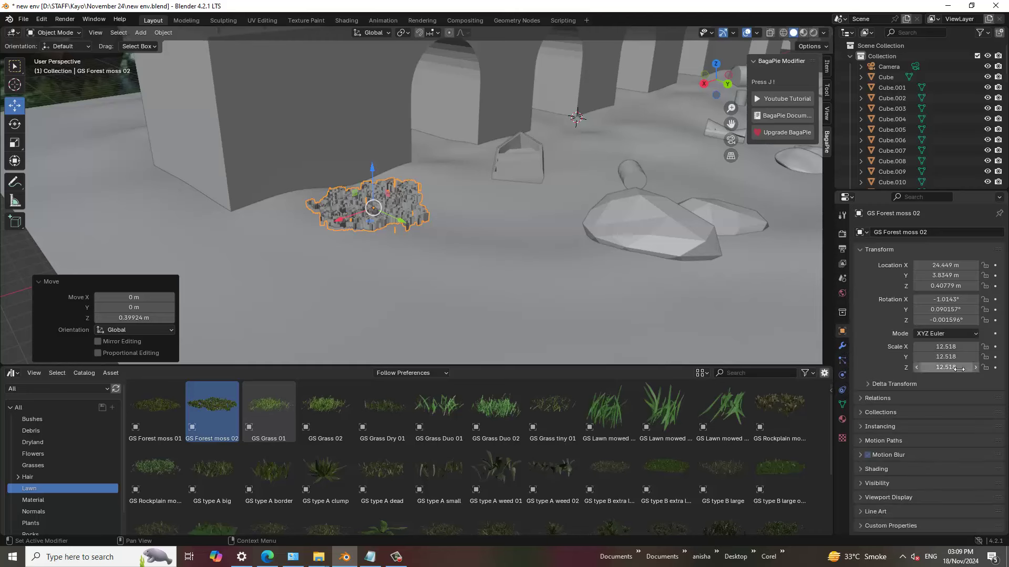
drag(945, 347, 972, 347)
key(ctrl+z)
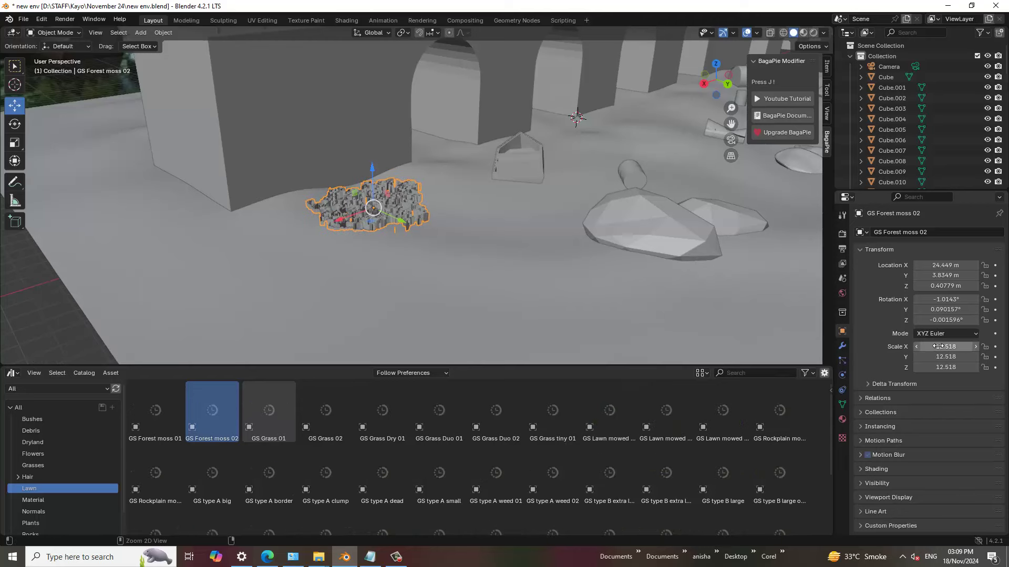
click(878, 383)
scroll(880, 420, down, 3)
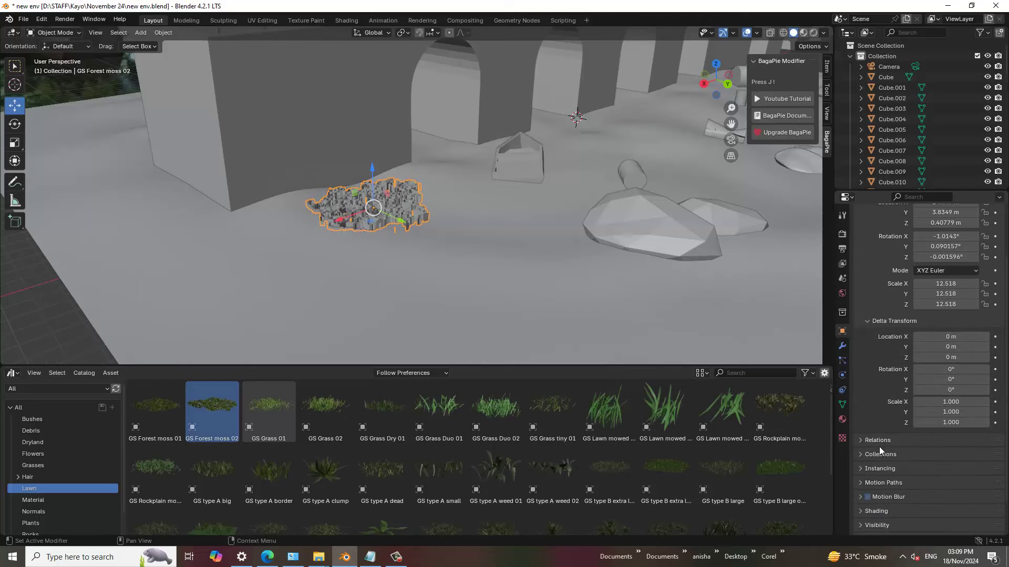
click(876, 448)
scroll(893, 442, down, 3)
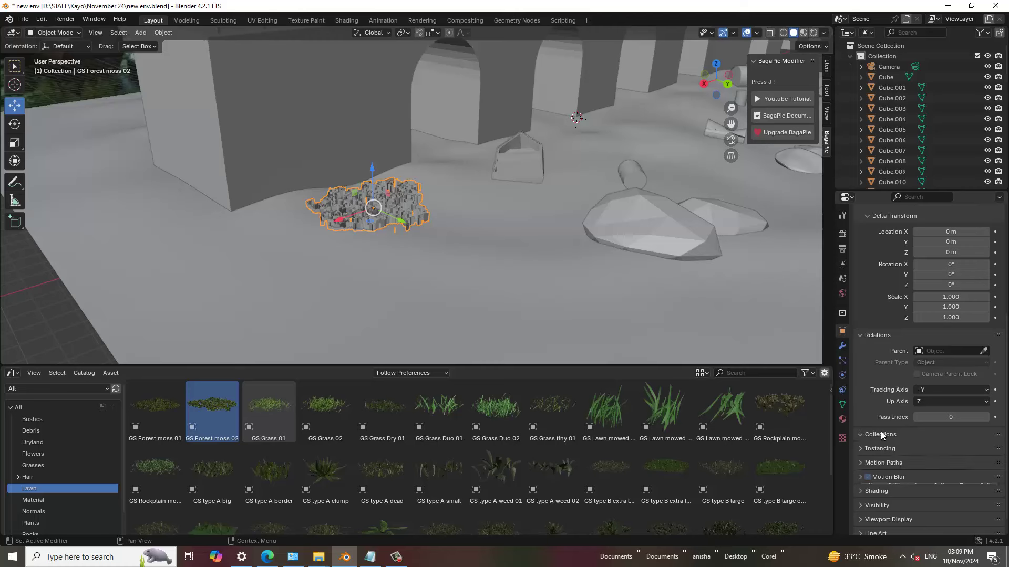
click(880, 434)
scroll(925, 449, down, 3)
click(885, 439)
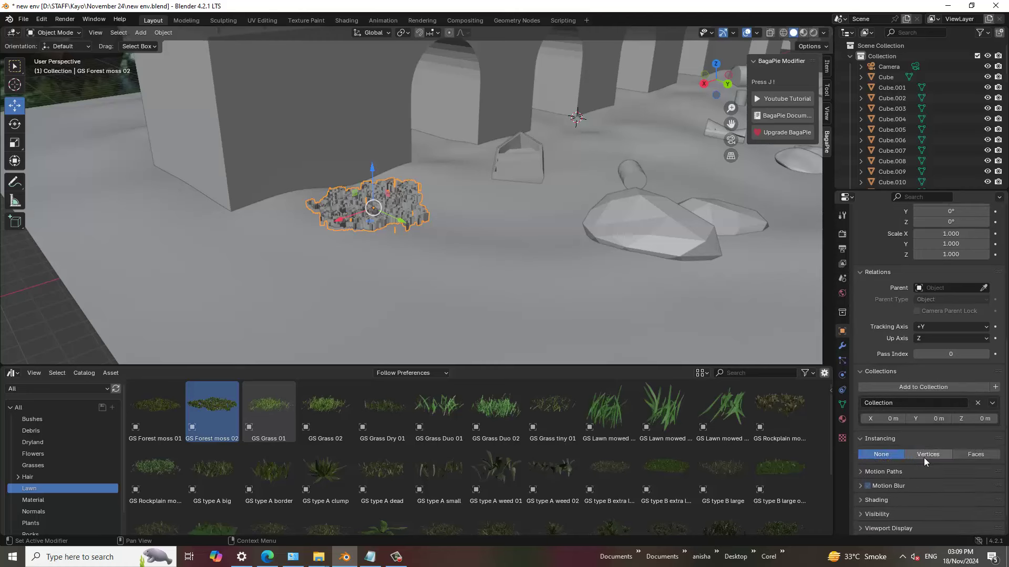
click(891, 472)
scroll(921, 465, down, 4)
scroll(922, 464, down, 3)
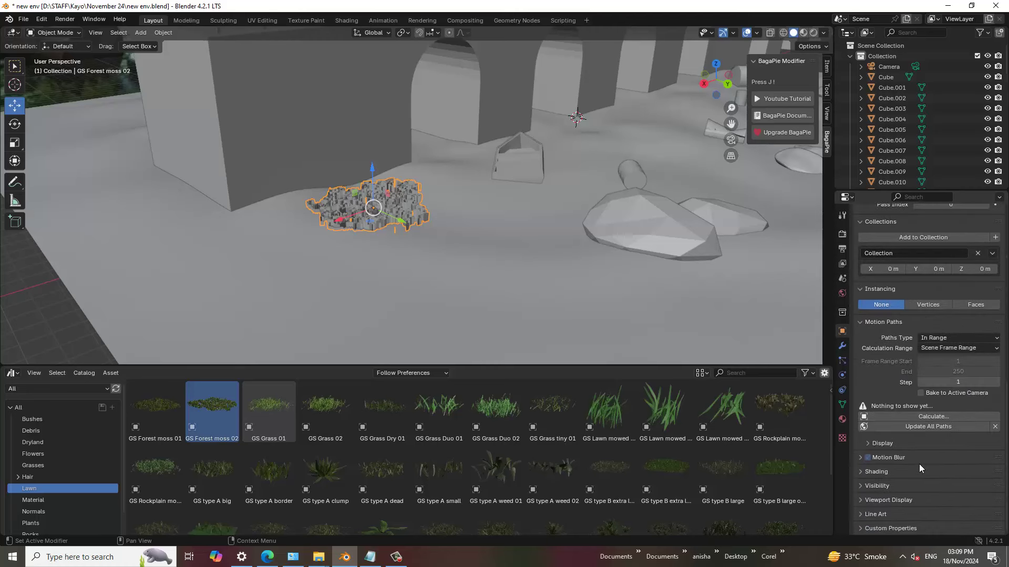
click(887, 501)
scroll(928, 502, down, 2)
scroll(932, 496, down, 4)
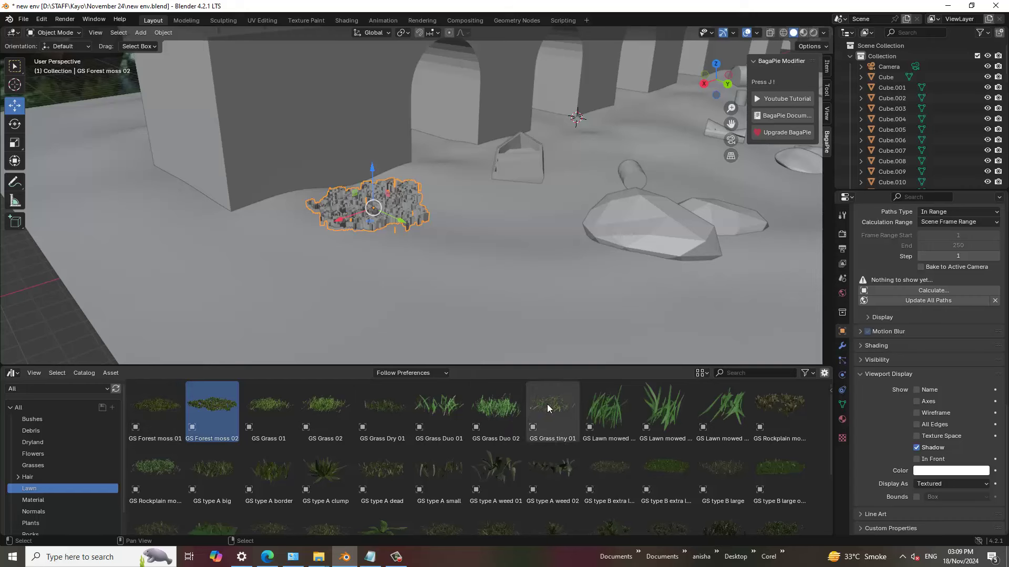
Step: Preview the scene in Material Preview shading while orbiting around it
click(803, 33)
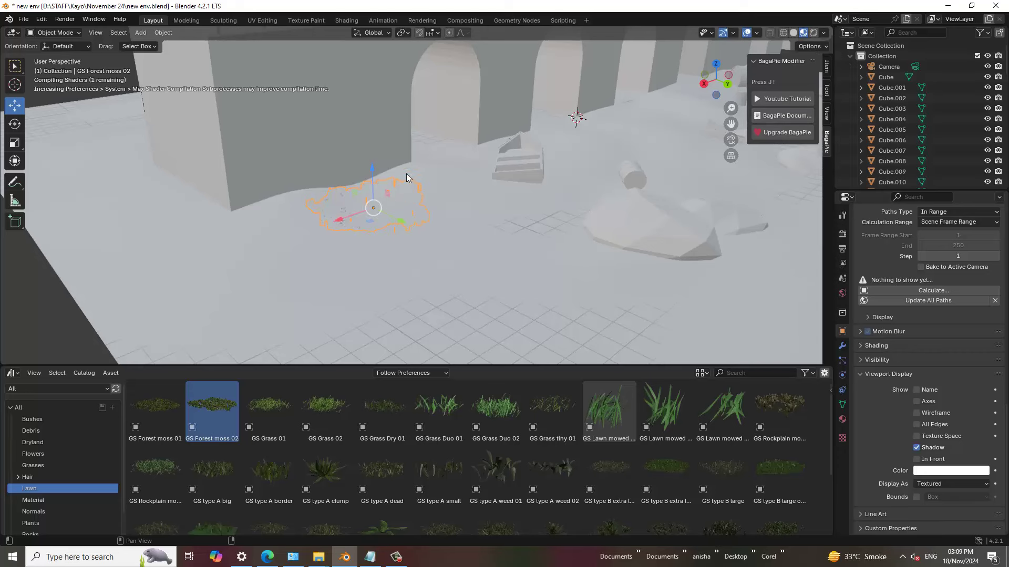
middle_drag(406, 178, 396, 196)
mouse_move(530, 201)
middle_down()
mouse_move(533, 210)
mouse_move(351, 173)
middle_up()
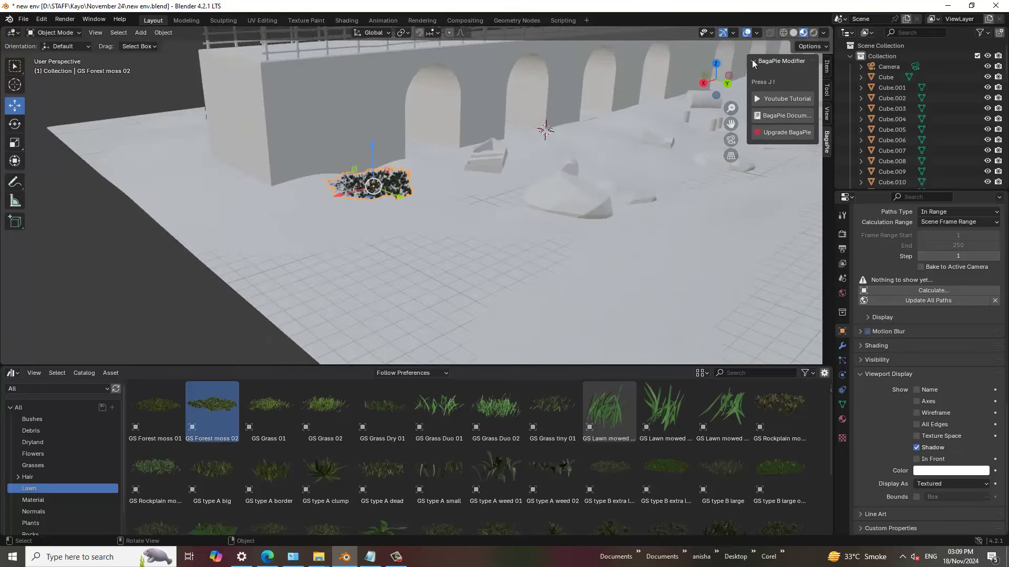
Step: Return to Solid shading, frame the bridge, and enable the Wireframe overlay
click(793, 33)
shift+middle_drag(474, 156, 413, 243)
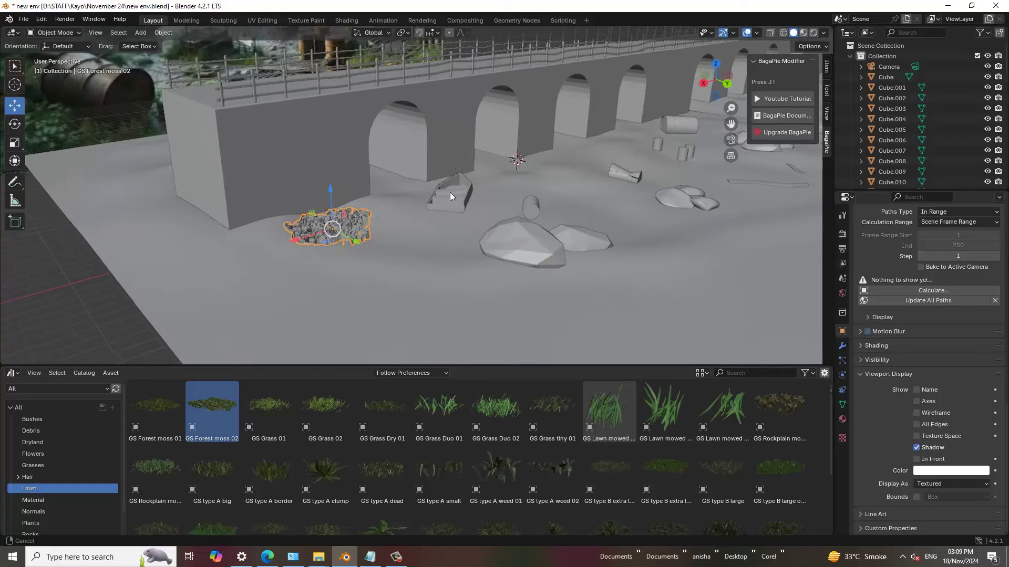
scroll(420, 220, down, 2)
scroll(436, 195, down, 2)
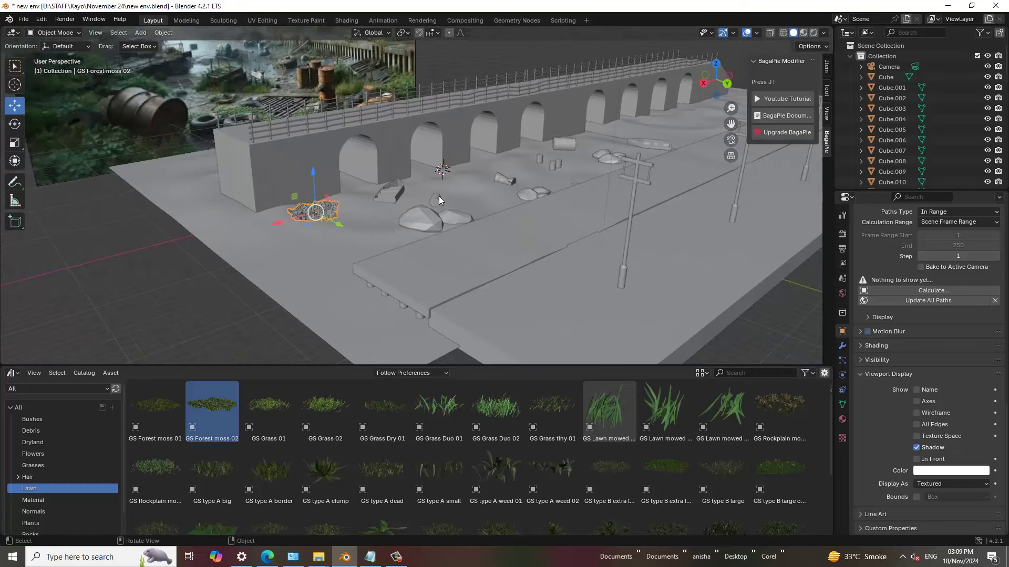
click(757, 32)
click(692, 210)
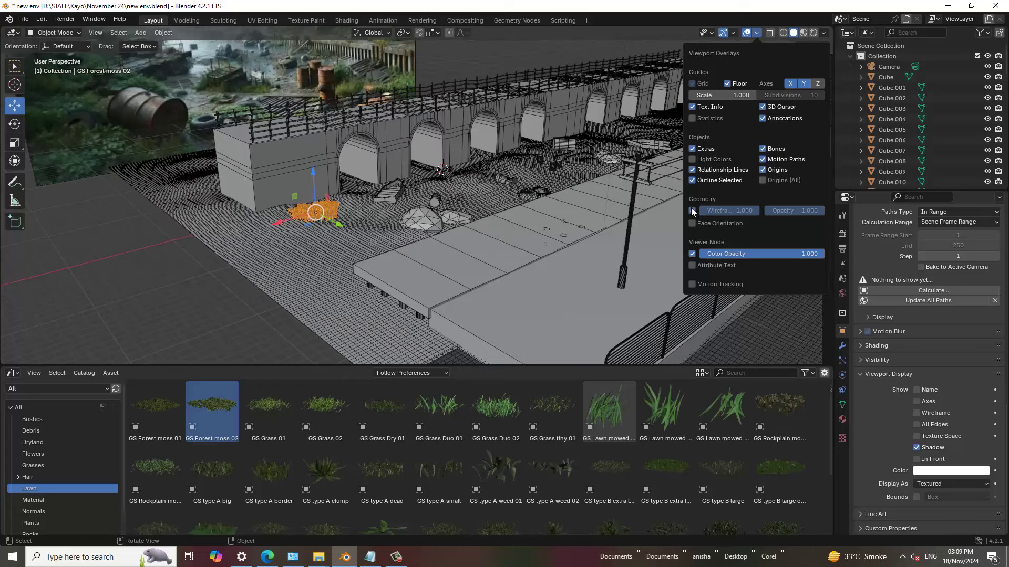
shift+middle_drag(478, 195, 442, 222)
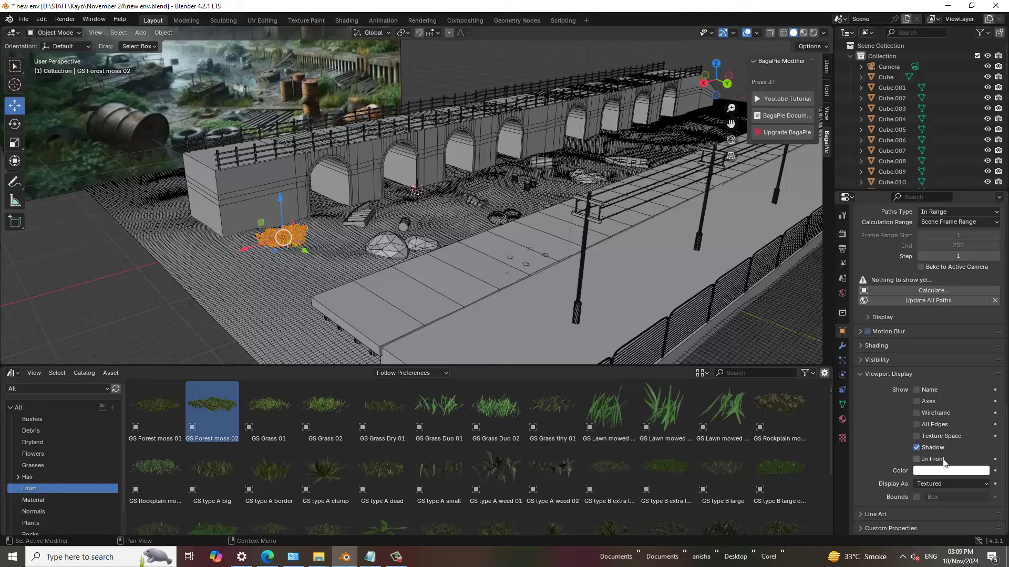
scroll(953, 371, up, 3)
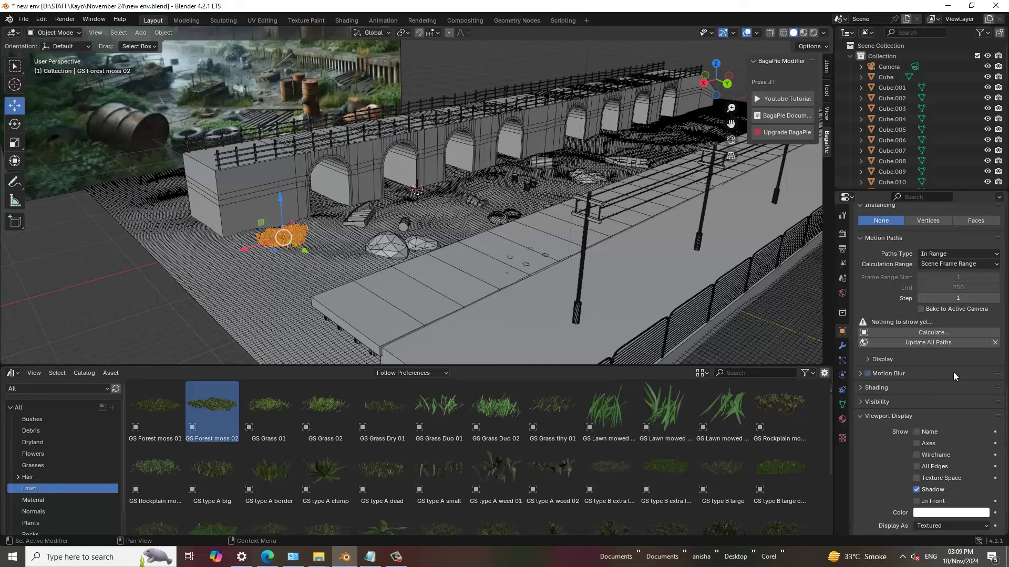
scroll(953, 374, up, 3)
scroll(953, 376, up, 3)
scroll(944, 377, up, 3)
scroll(944, 376, up, 5)
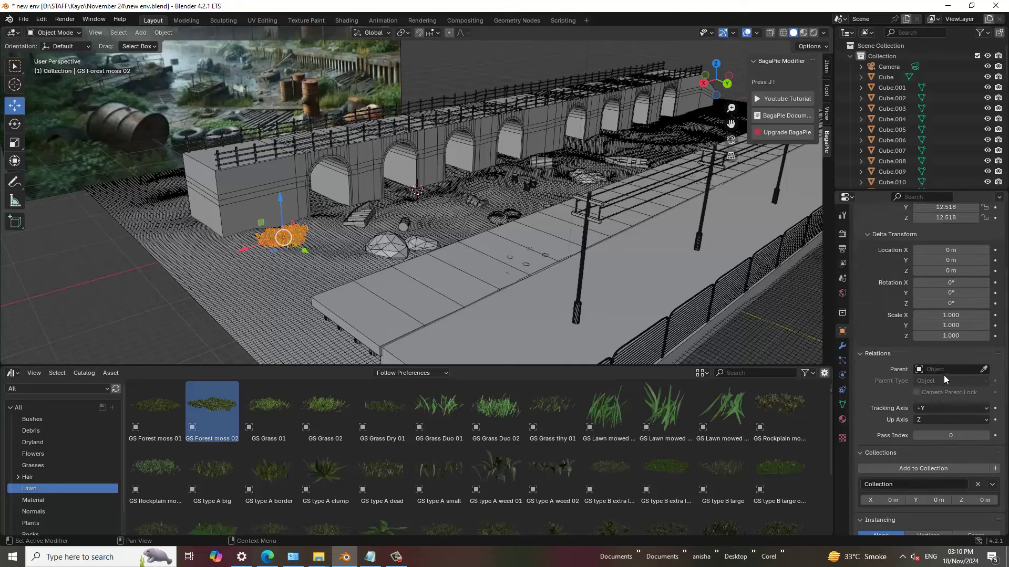
scroll(944, 375, up, 2)
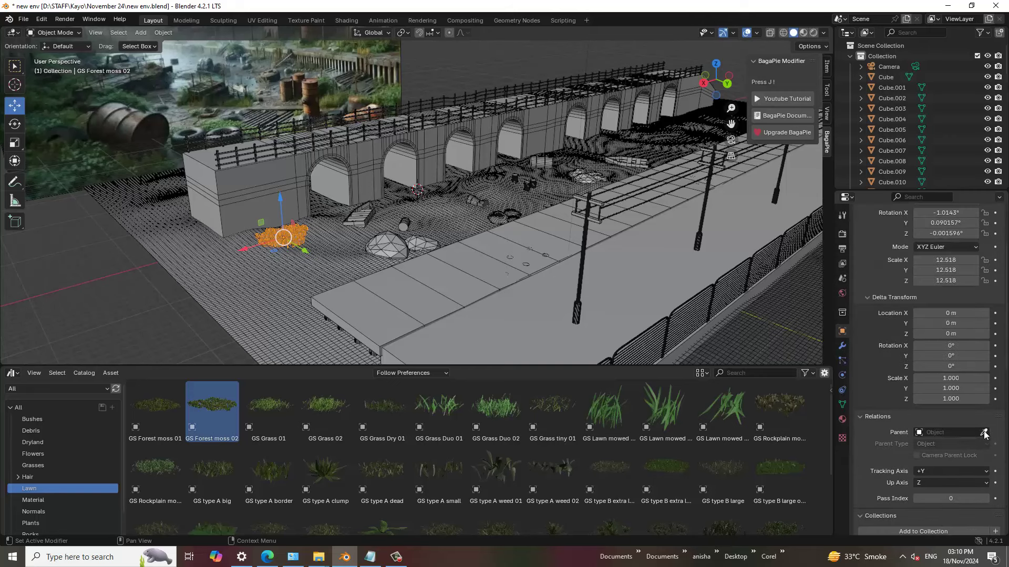
click(983, 432)
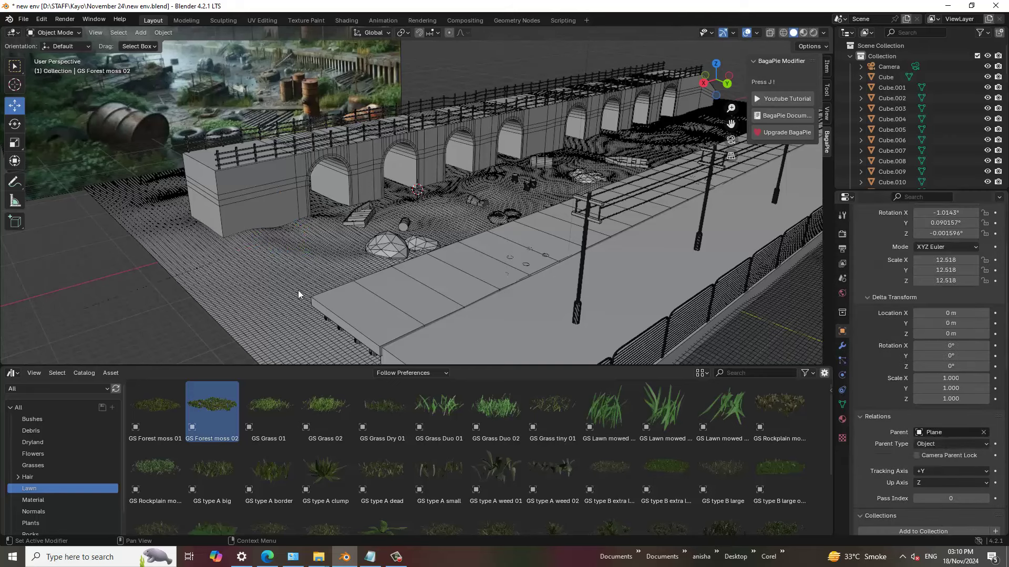
key(Escape)
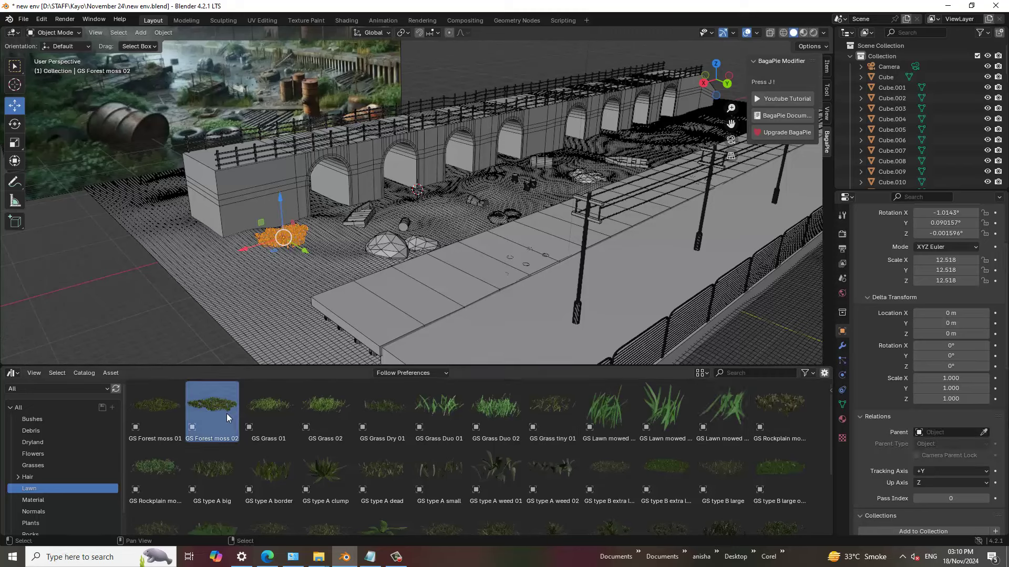
drag(157, 420, 426, 215)
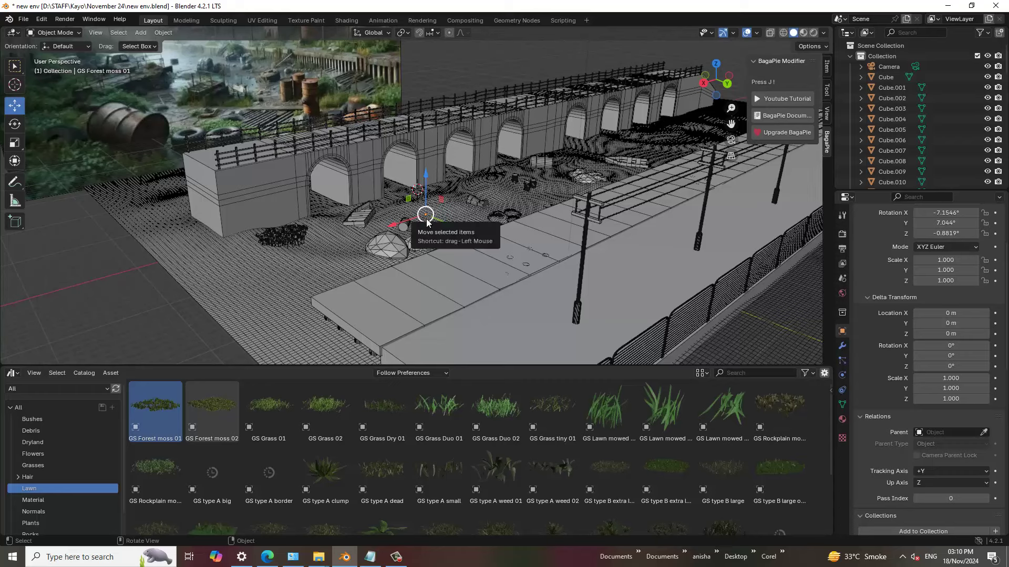
Step: Scale the new GS Forest moss 01 patch to 30.078
key(s)
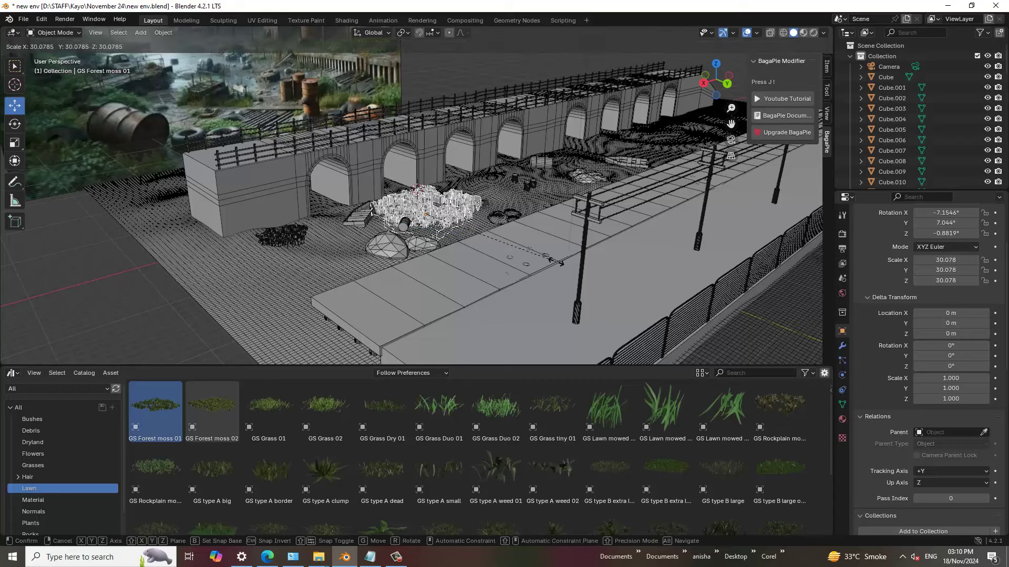
click(527, 201)
scroll(439, 241, up, 3)
scroll(395, 267, up, 3)
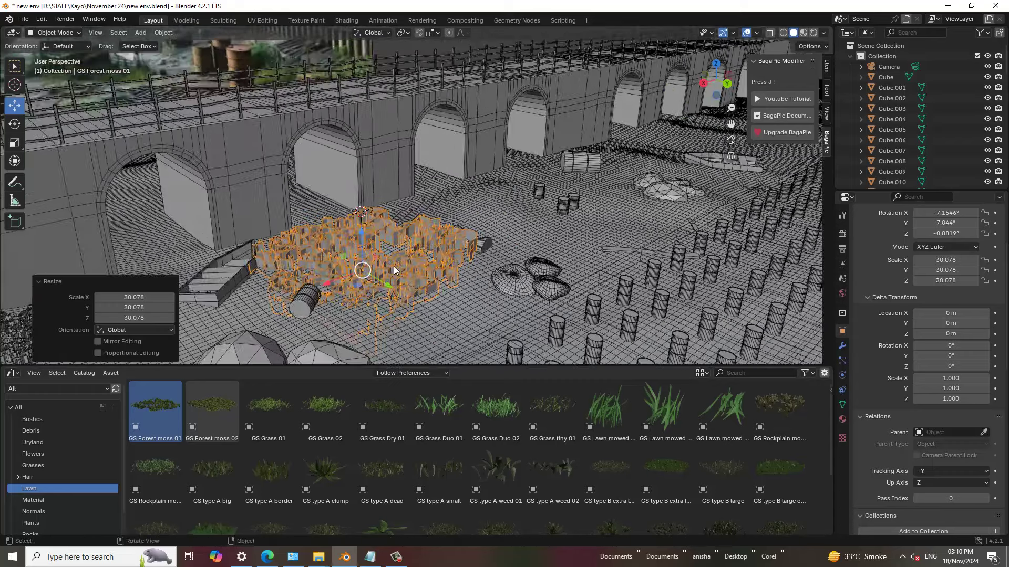
Step: Duplicate the moss patch and offset the copy about 13 m along X
key(shift+d)
right_click(363, 285)
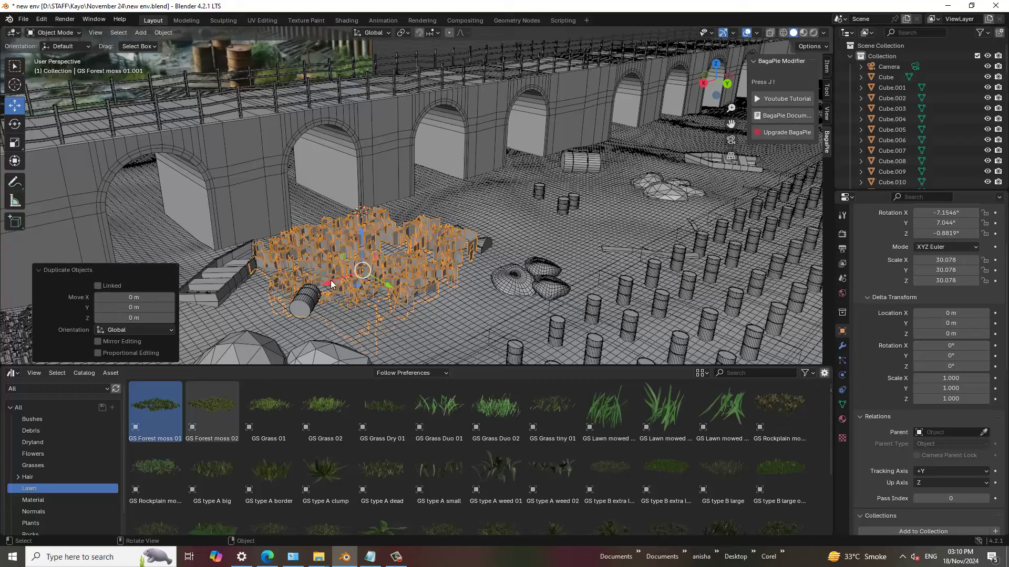
key(g)
key(x)
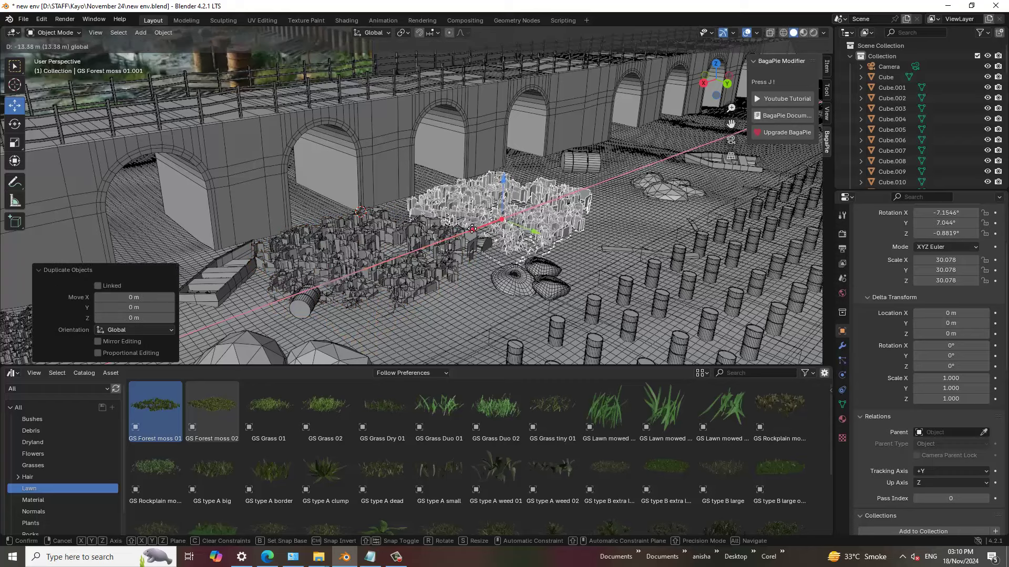
click(469, 229)
middle_drag(598, 247, 519, 289)
Step: Add a second moss copy about 11.9 m further along X and switch to Material Preview
key(shift+d)
right_click(524, 291)
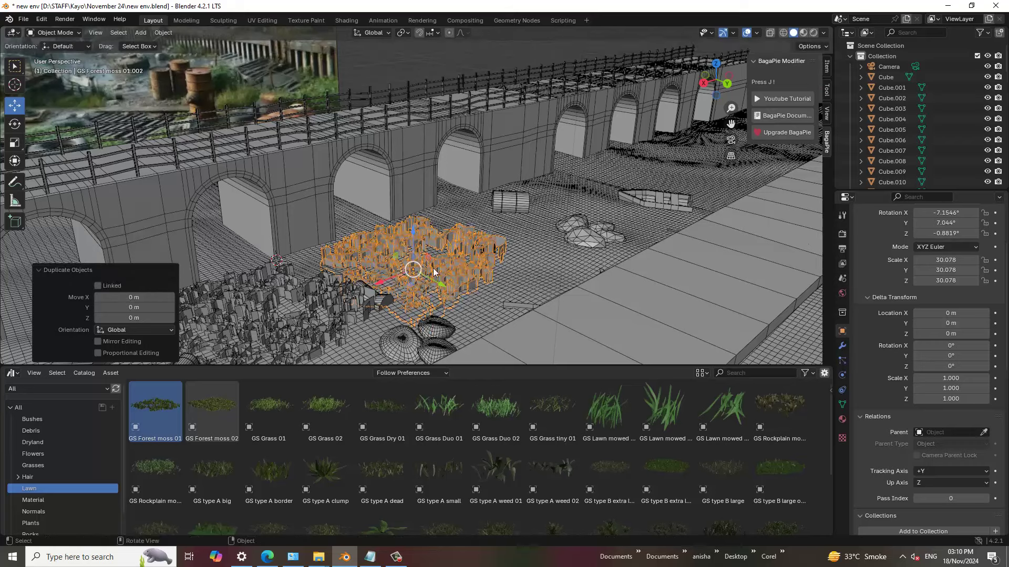
key(g)
key(x)
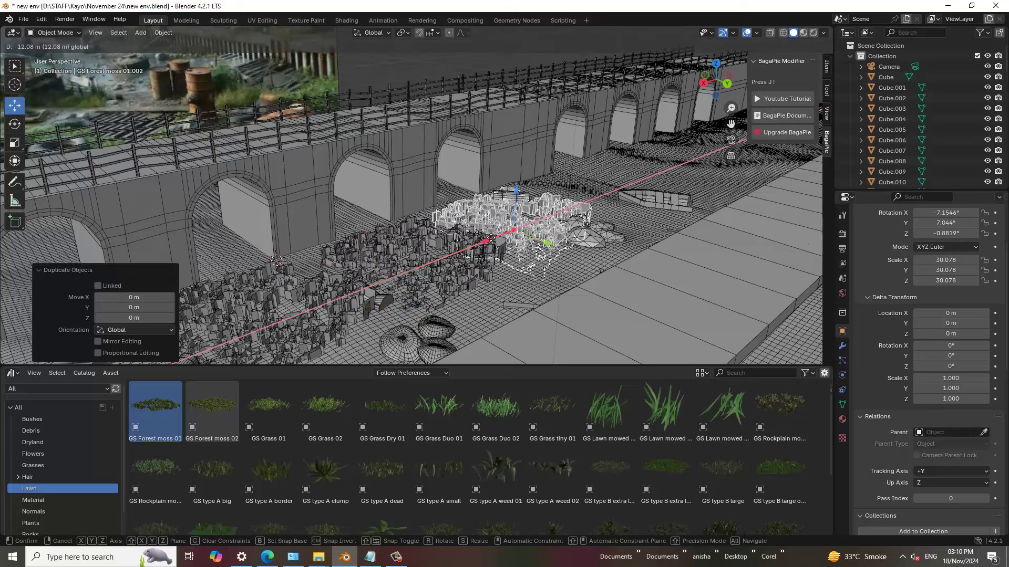
click(493, 237)
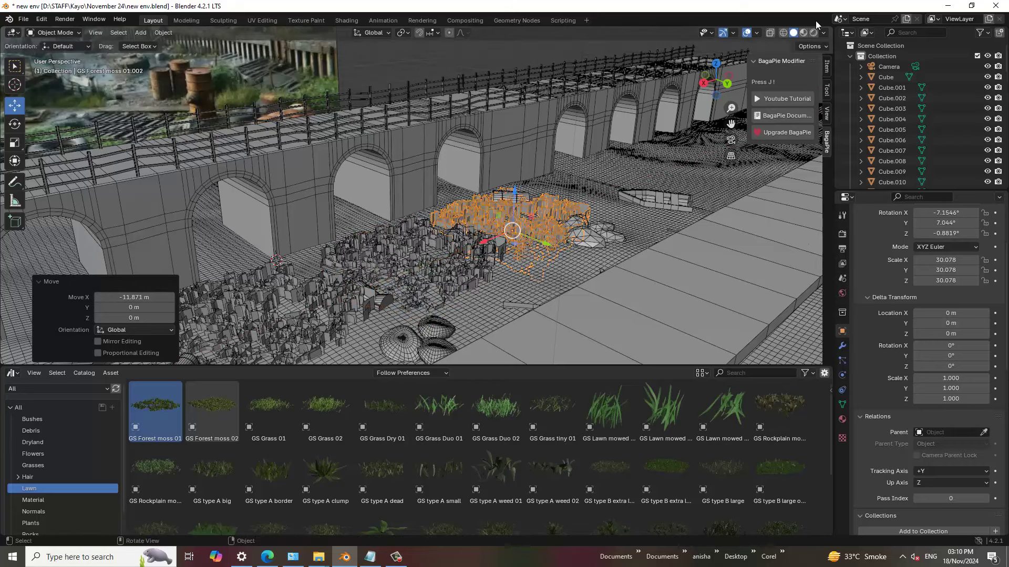
click(804, 33)
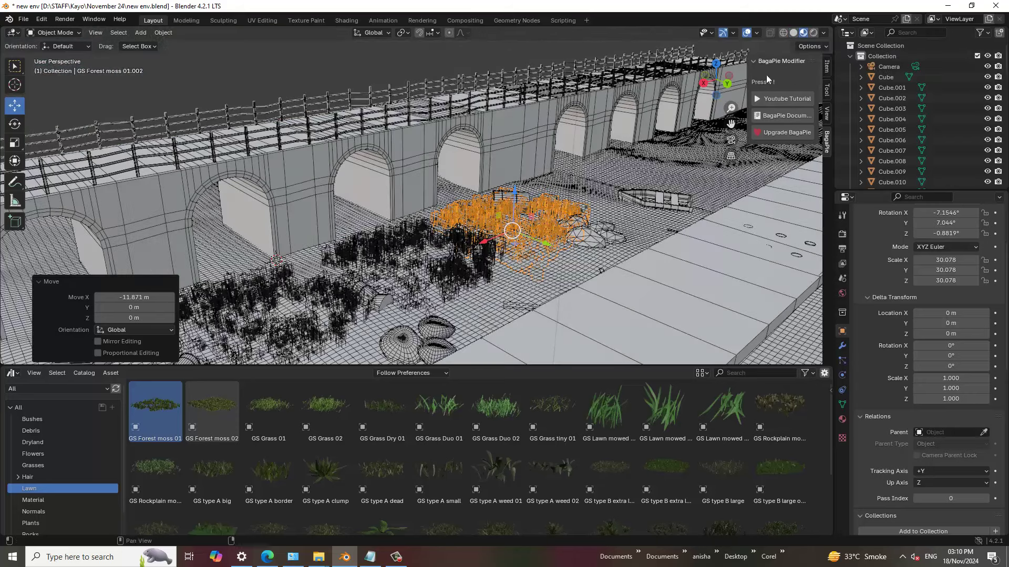
Step: Turn off the wireframe overlay and orbit and zoom to inspect the moss along the wall
click(756, 34)
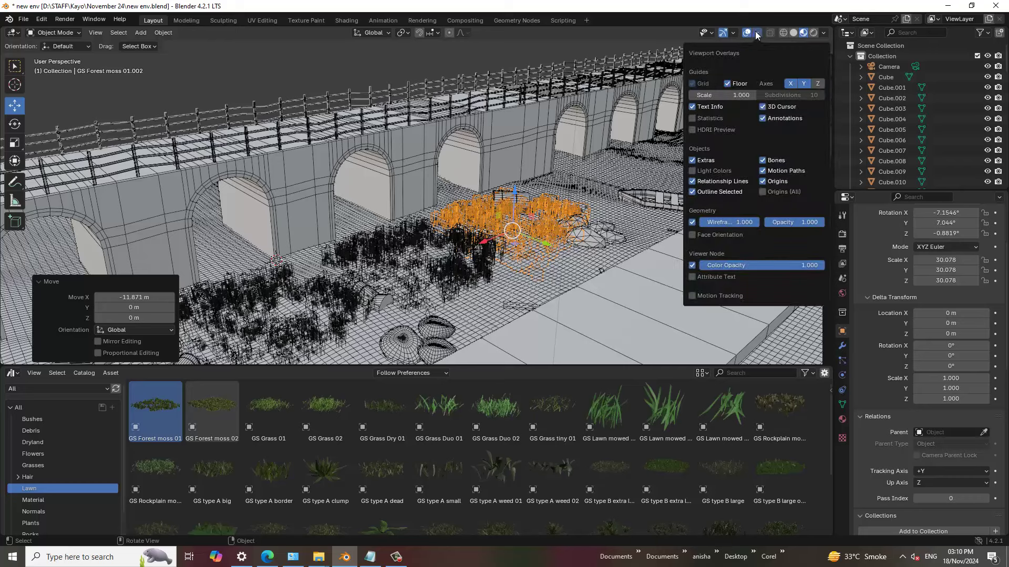
click(693, 222)
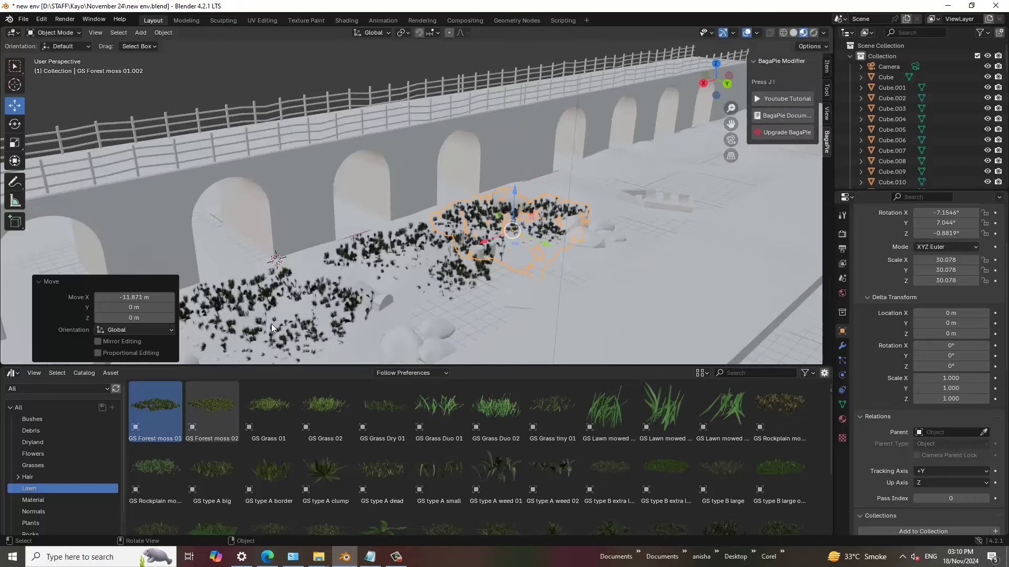
middle_drag(279, 320, 483, 197)
scroll(386, 204, up, 3)
scroll(392, 205, up, 3)
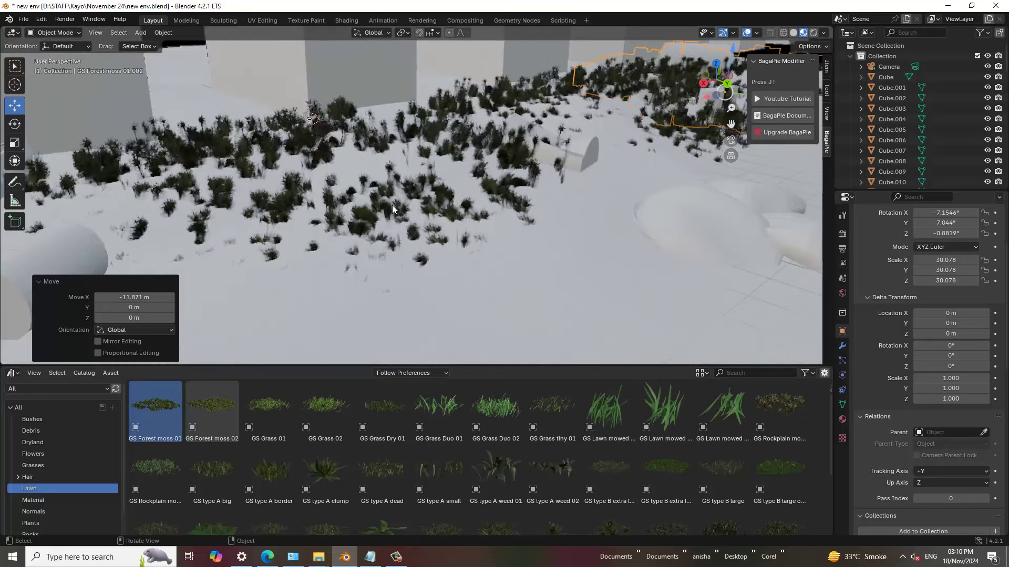
scroll(392, 205, up, 2)
scroll(392, 205, up, 3)
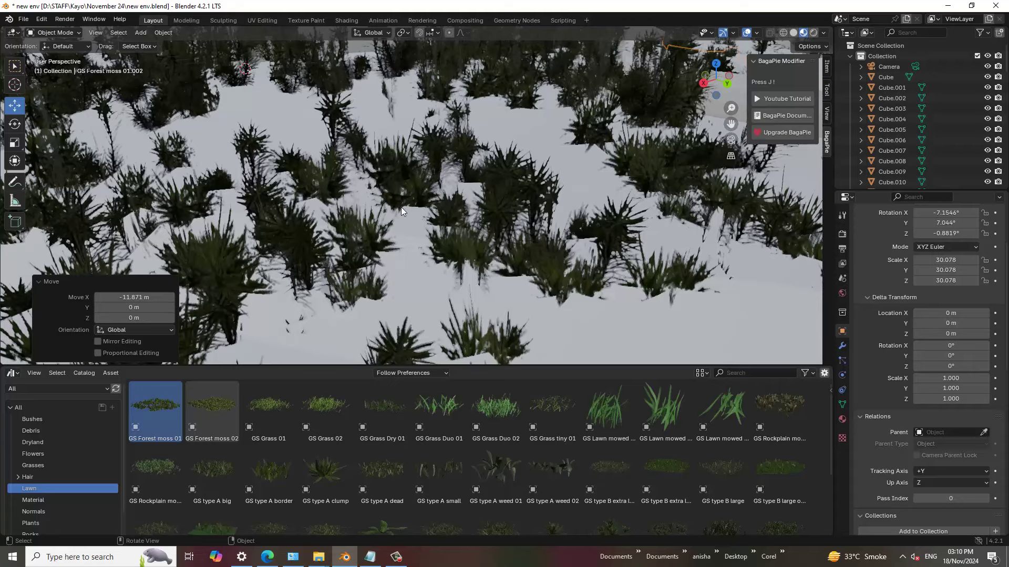
scroll(412, 212, down, 2)
scroll(415, 210, down, 5)
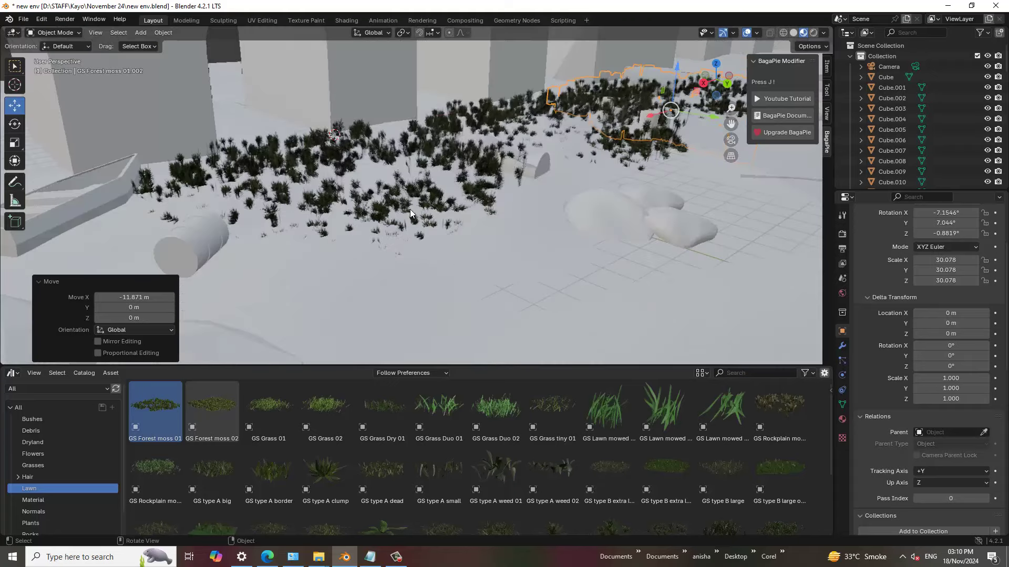
scroll(412, 206, down, 4)
scroll(568, 172, down, 2)
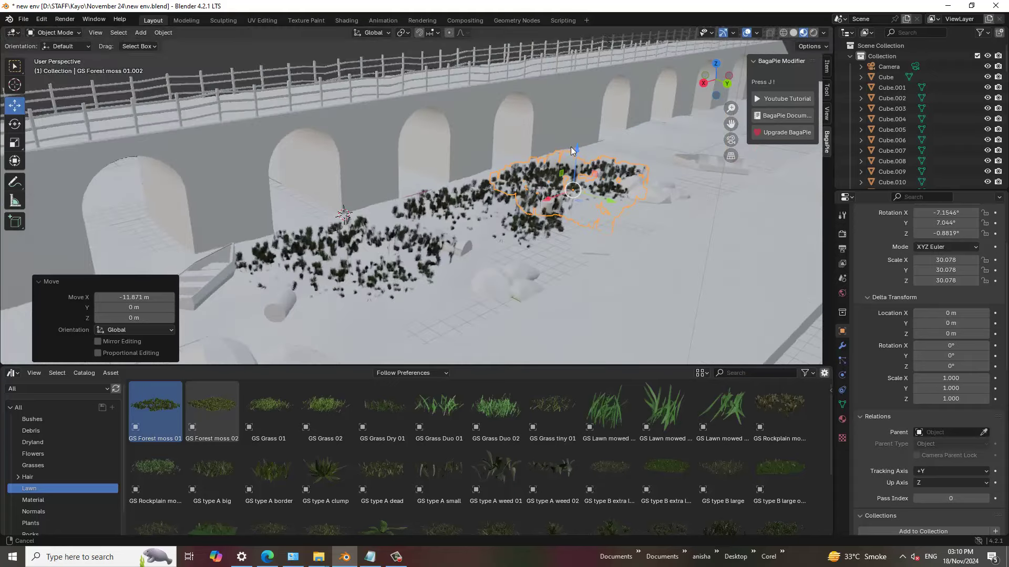
Step: Raise GS Forest moss 01.001 by 1.1447 m and shift it 1.4009 m along X
drag(576, 159, 453, 237)
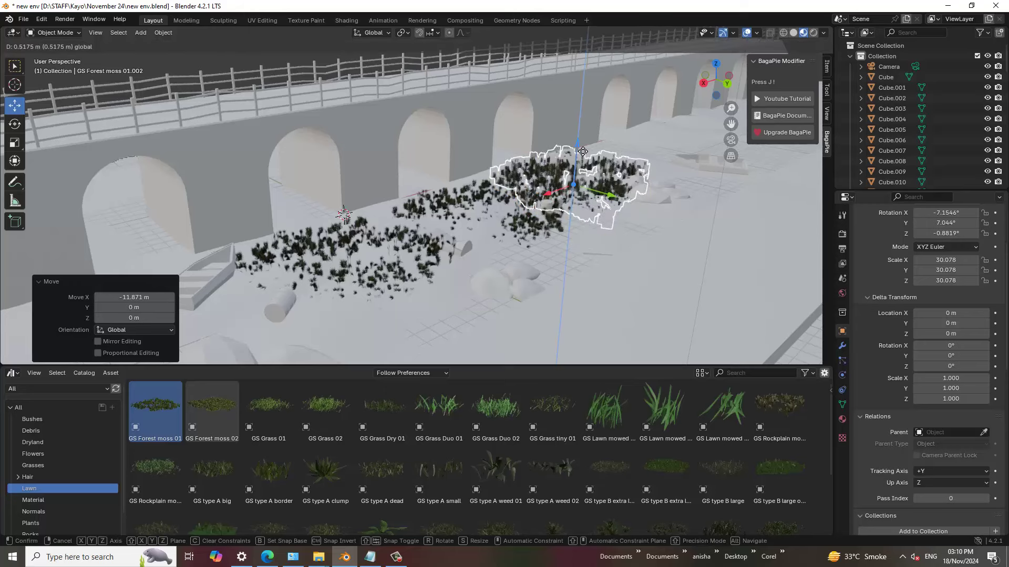
click(463, 206)
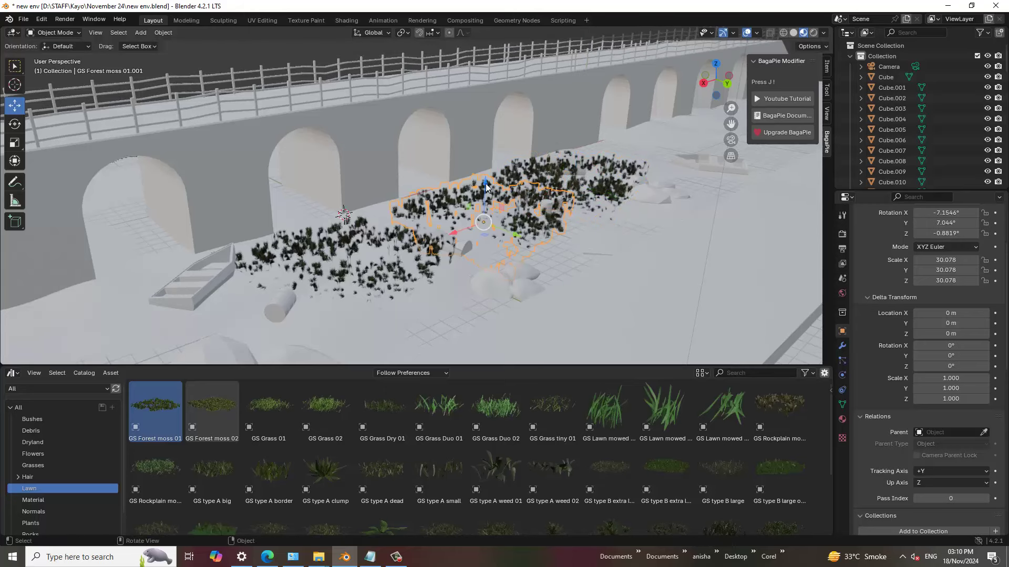
drag(487, 184, 490, 171)
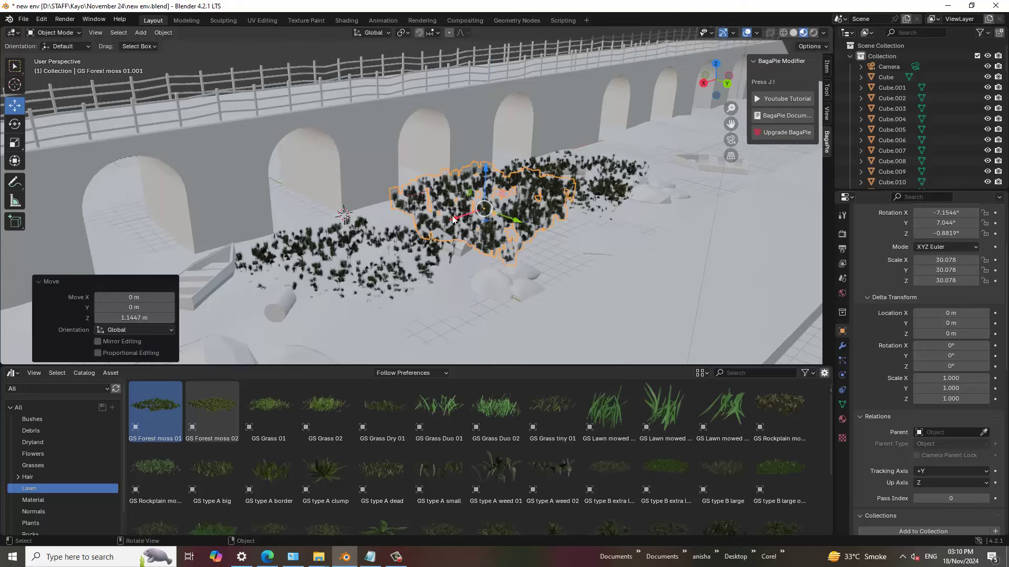
drag(452, 220, 423, 231)
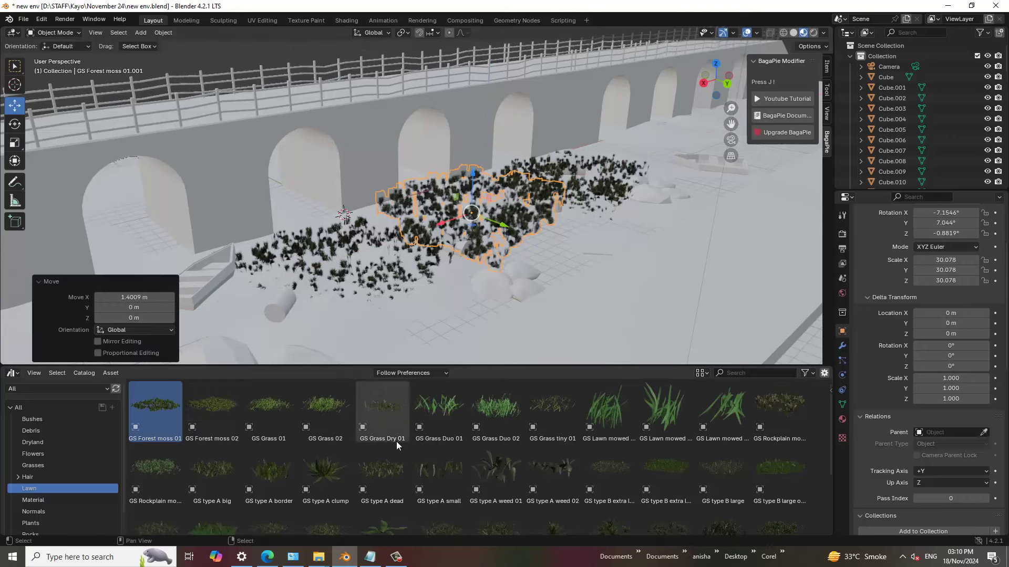
scroll(368, 447, down, 2)
click(221, 496)
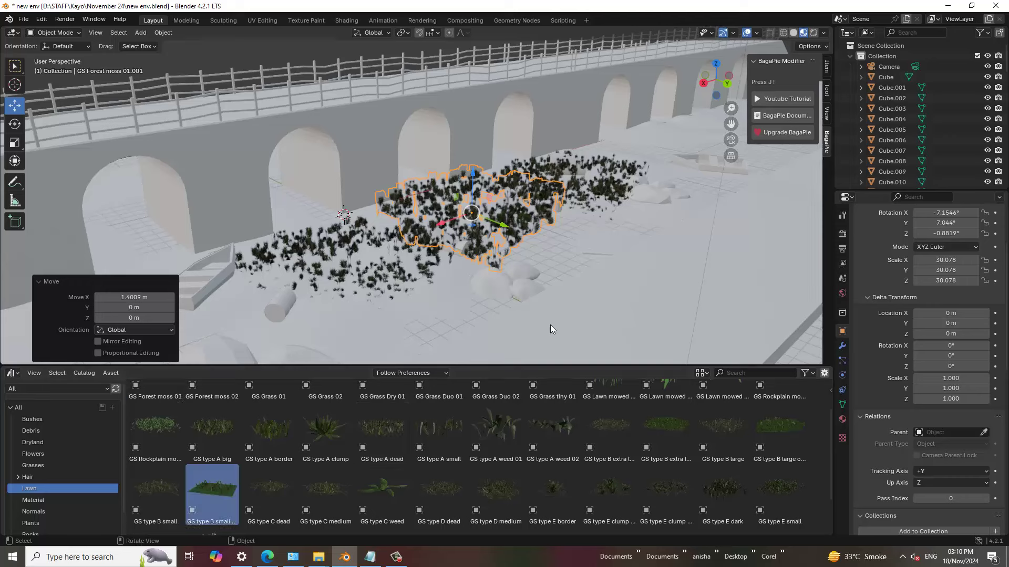
drag(212, 491, 565, 247)
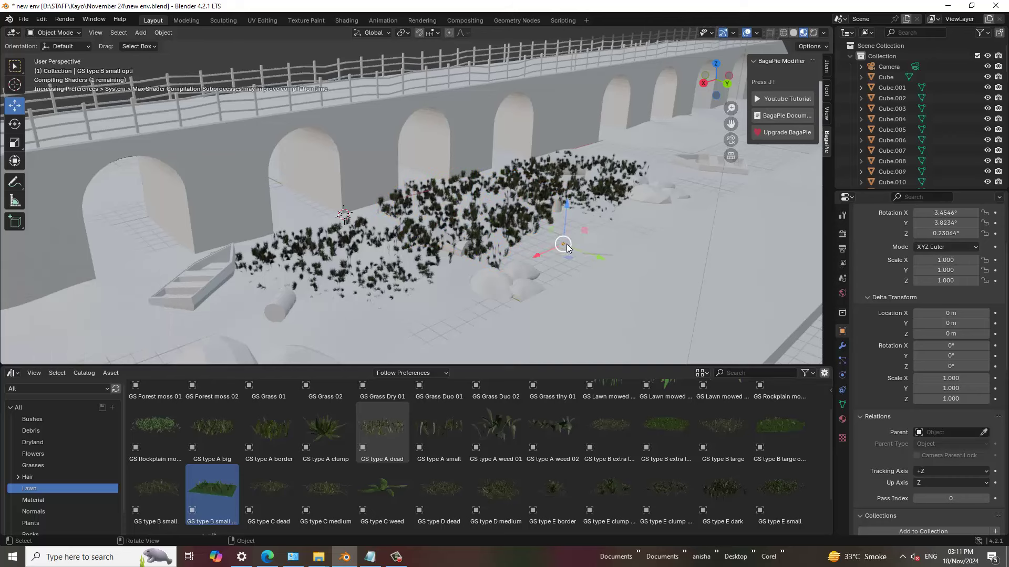
key(s)
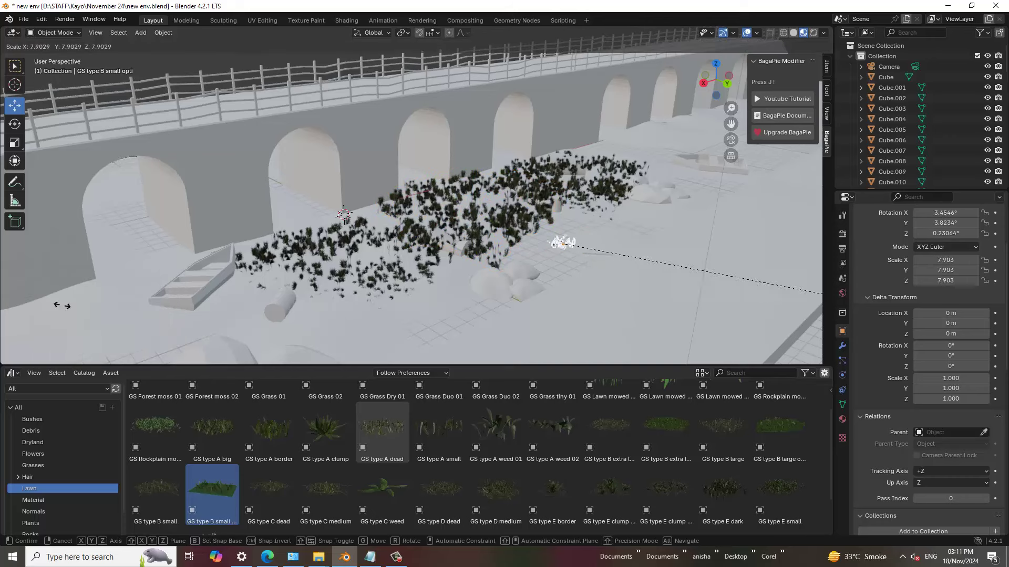
click(214, 250)
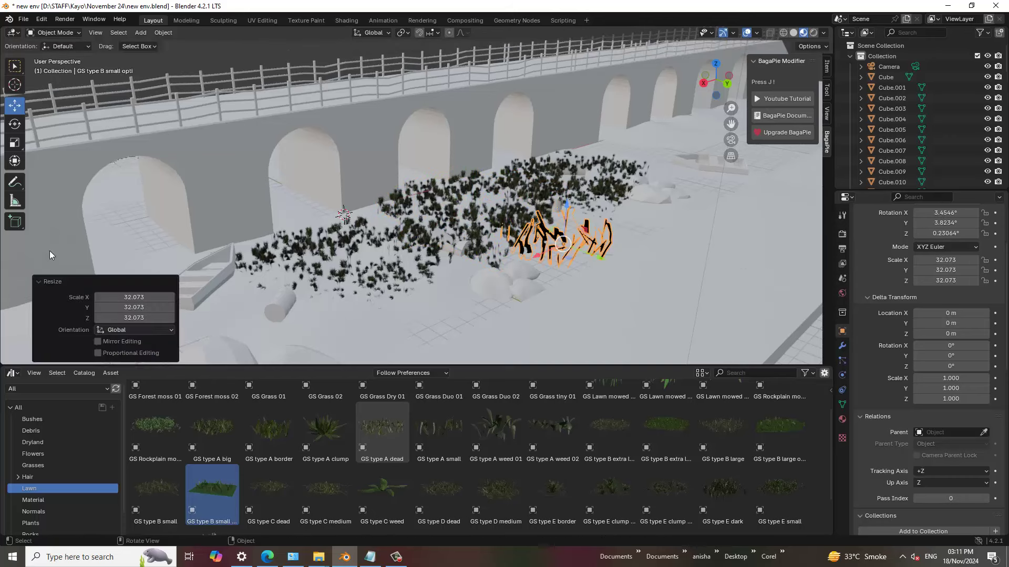
key(Delete)
scroll(465, 476, up, 2)
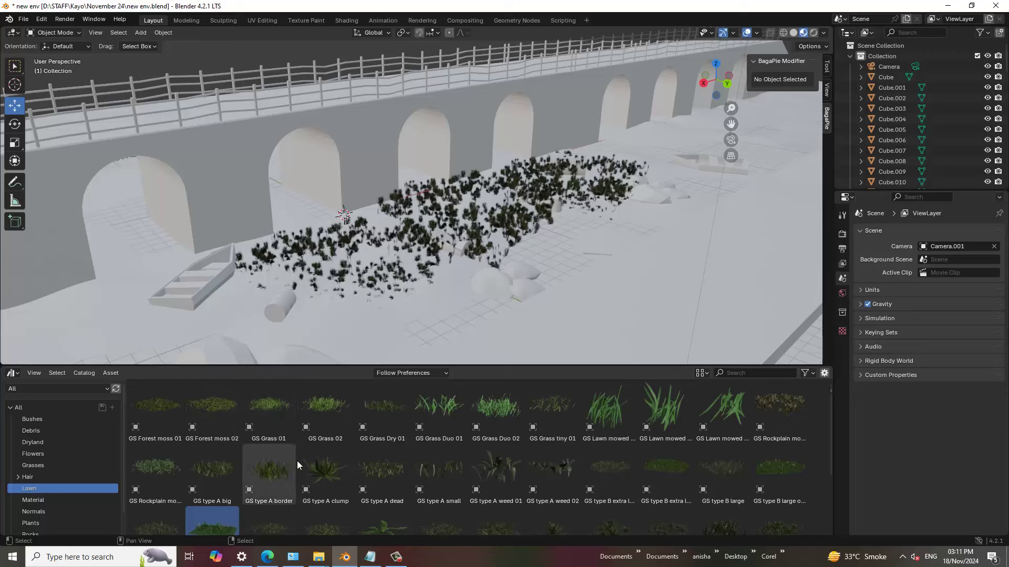
Step: Place a GS Grass Clump 01 from the Grasses catalog into the scene
scroll(297, 461, down, 3)
scroll(355, 465, up, 3)
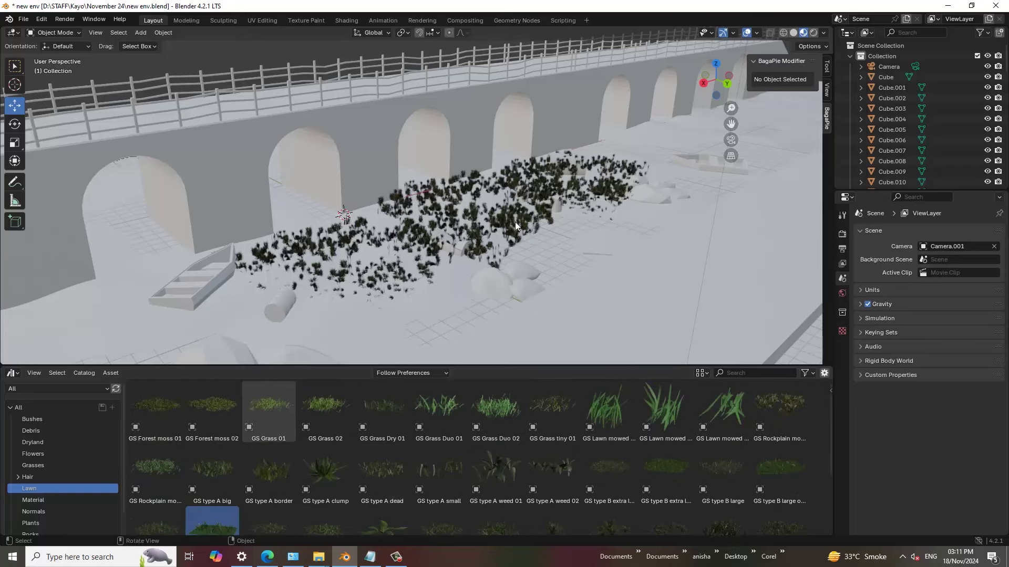
scroll(515, 222, down, 5)
scroll(609, 235, down, 1)
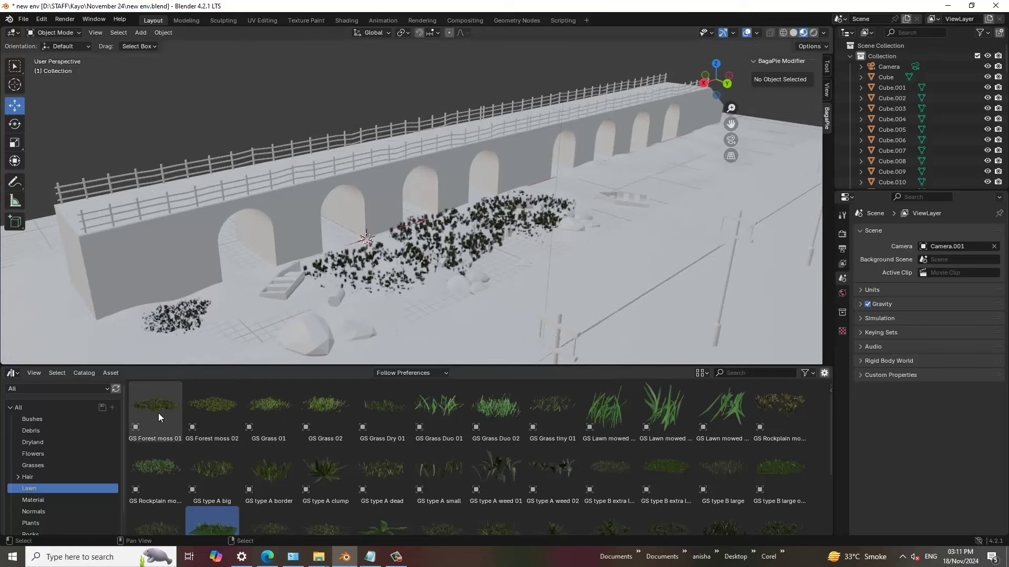
click(36, 465)
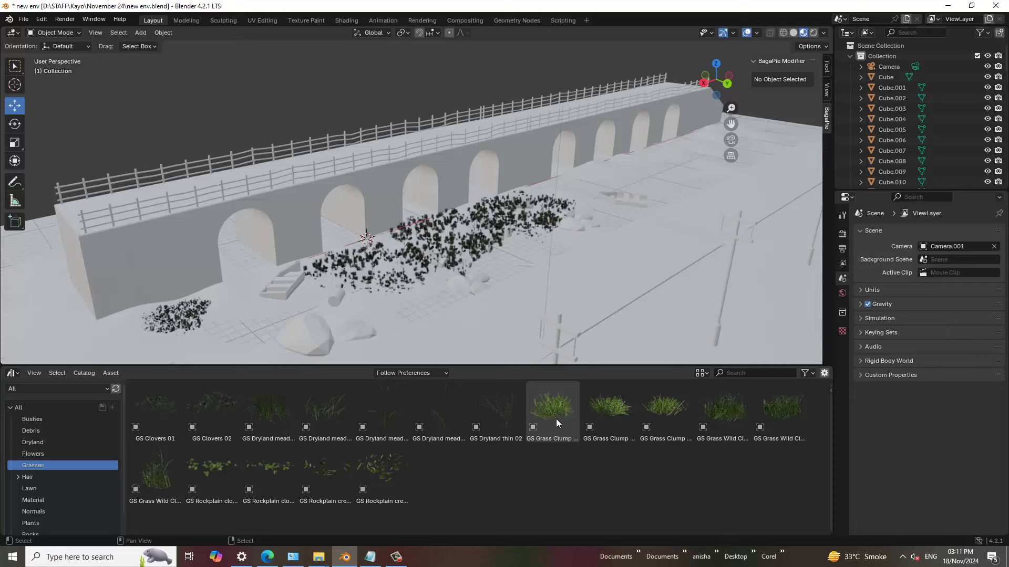
drag(555, 418, 210, 349)
Step: Scale the grass clump to -31.862, then delete it
key(s)
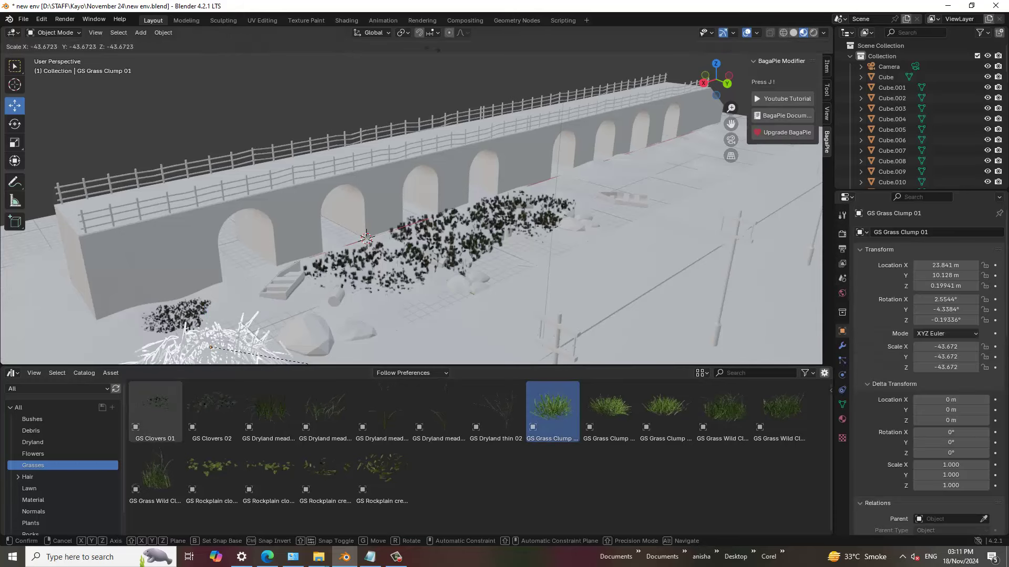
click(283, 360)
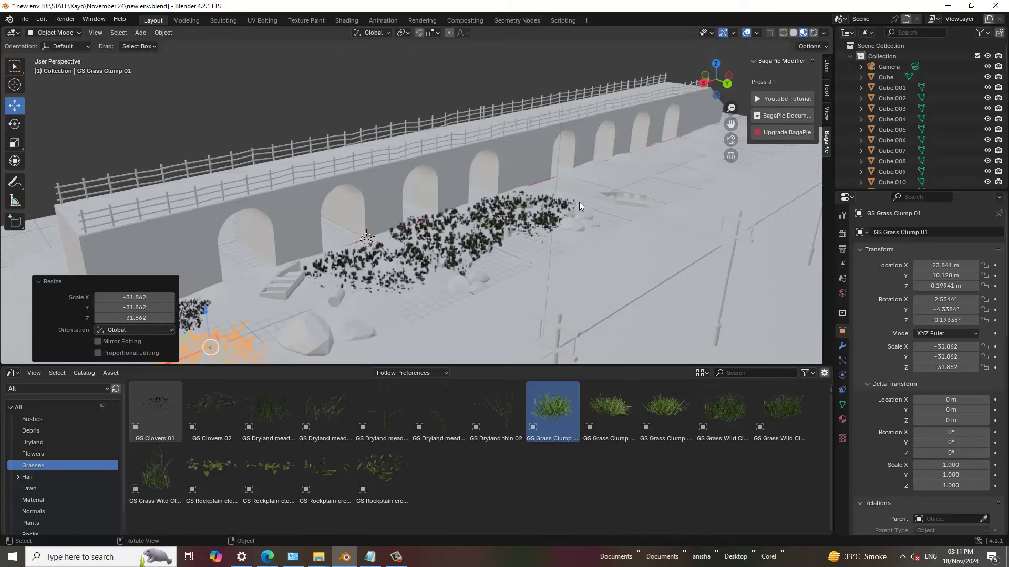
mouse_move(462, 226)
middle_down()
mouse_move(421, 267)
mouse_move(434, 248)
middle_up()
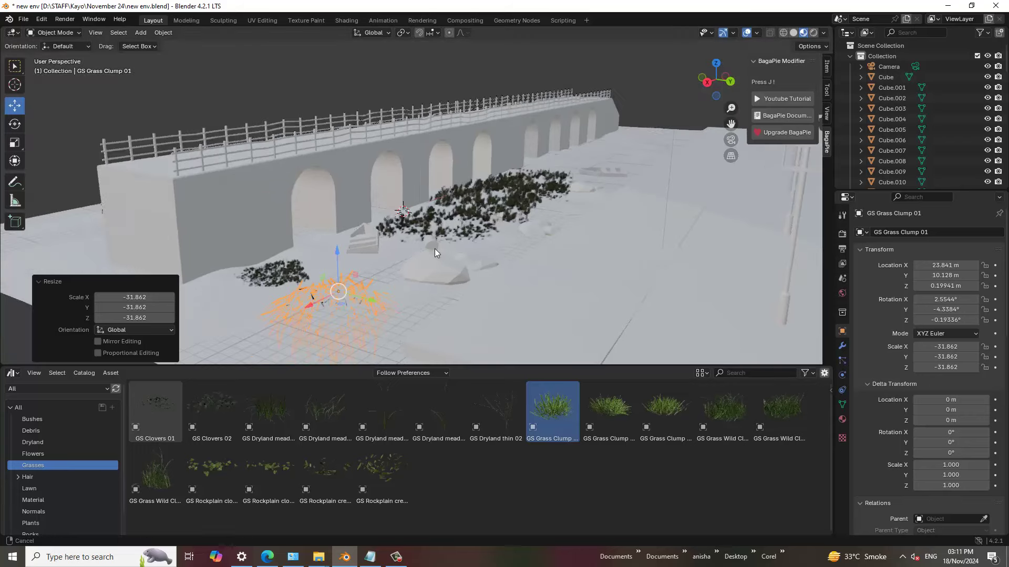
key(Delete)
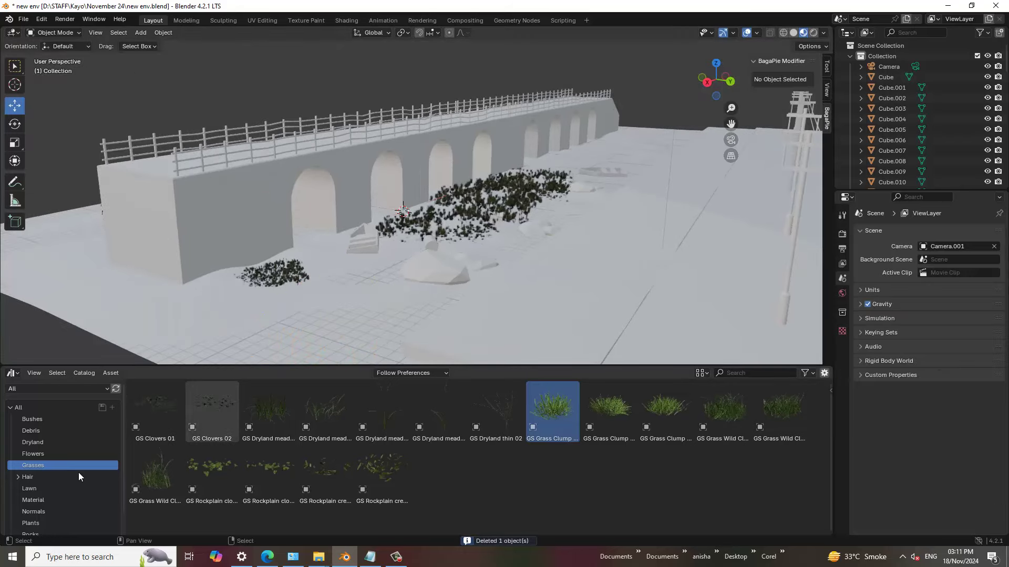
Step: Browse the Lawn assets and orbit to view the bridge wall from the left
click(33, 488)
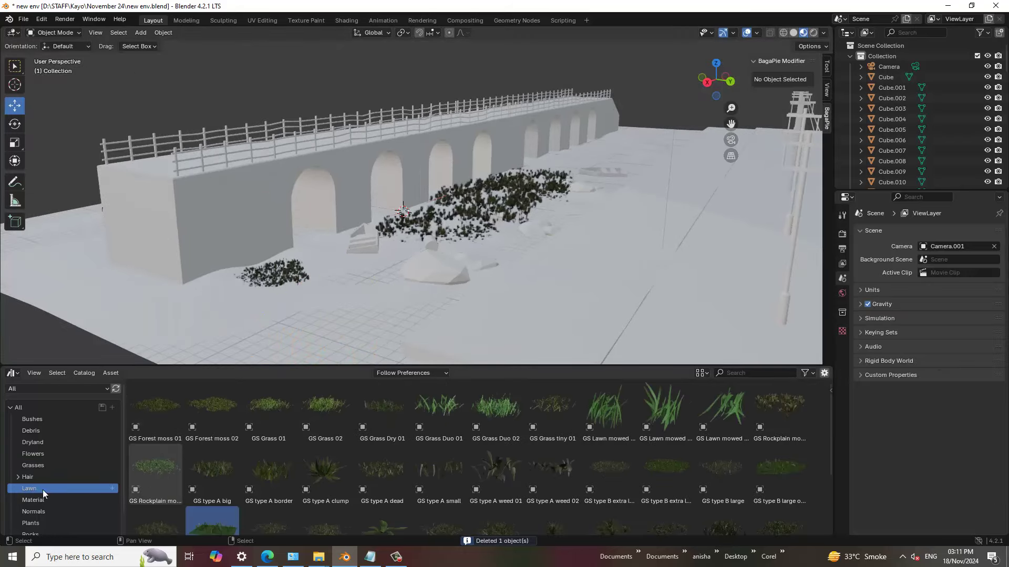
click(395, 560)
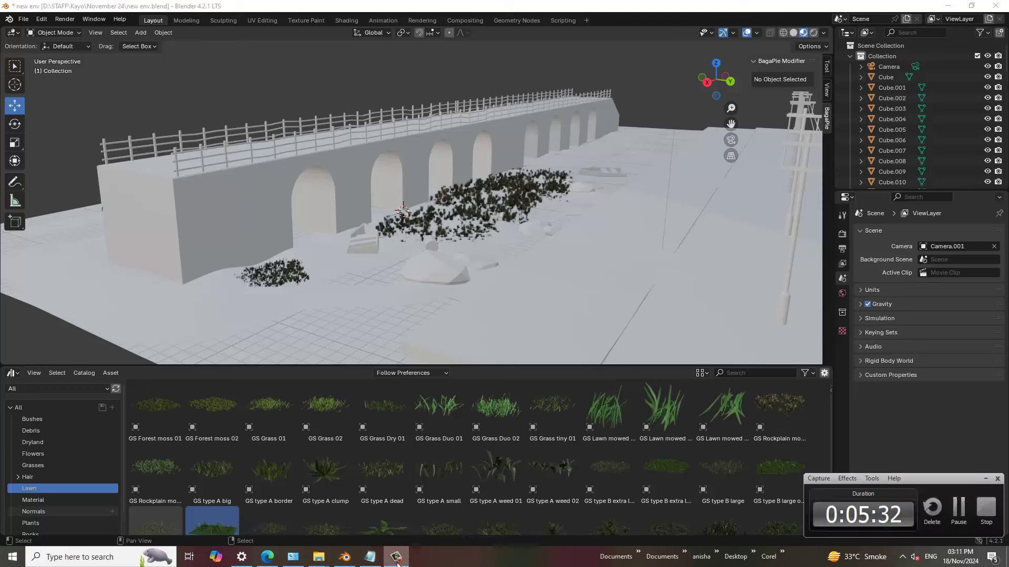
click(985, 479)
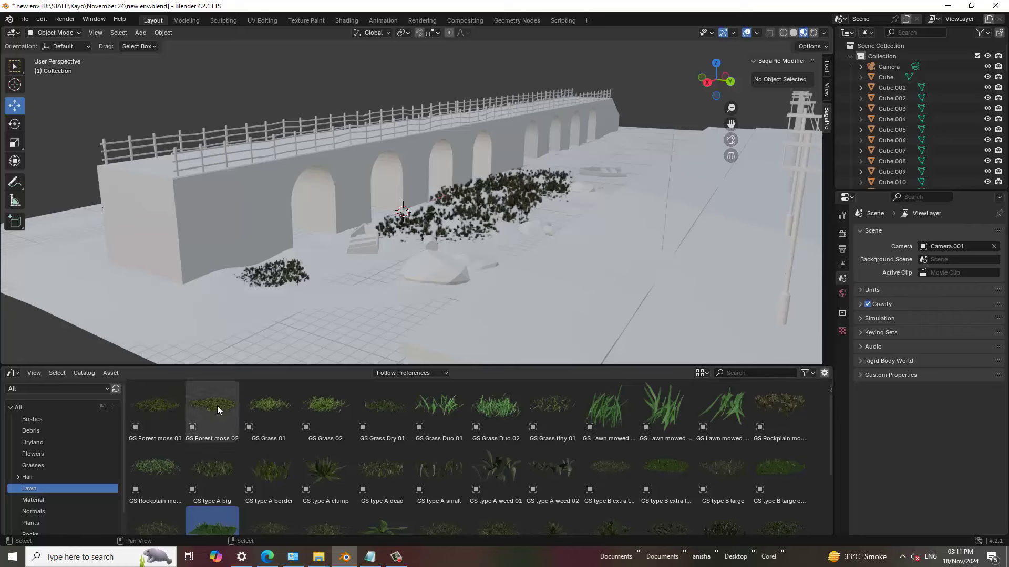
mouse_move(503, 263)
middle_down()
mouse_move(493, 269)
mouse_move(516, 292)
middle_up()
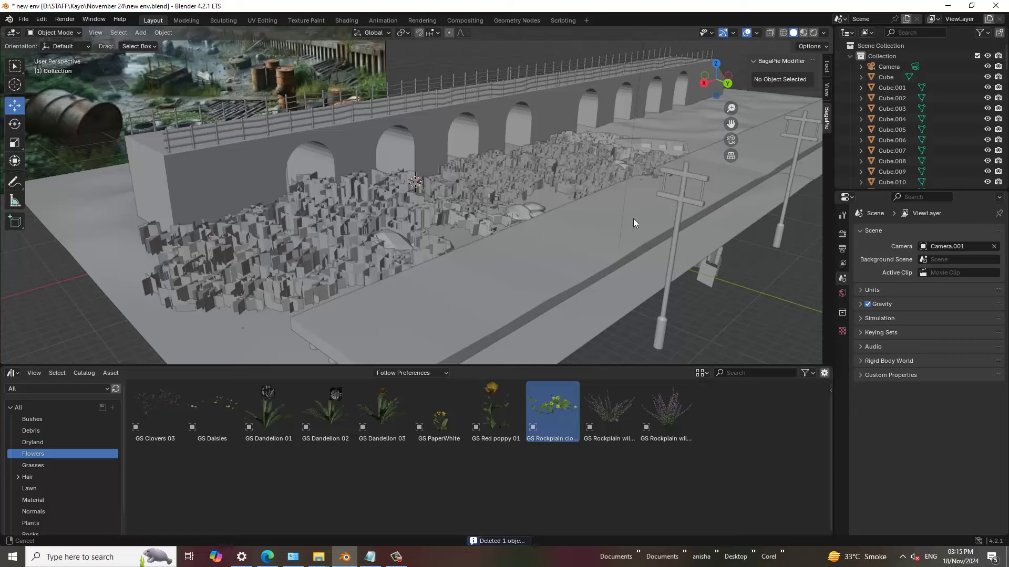
middle_drag(632, 218, 456, 272)
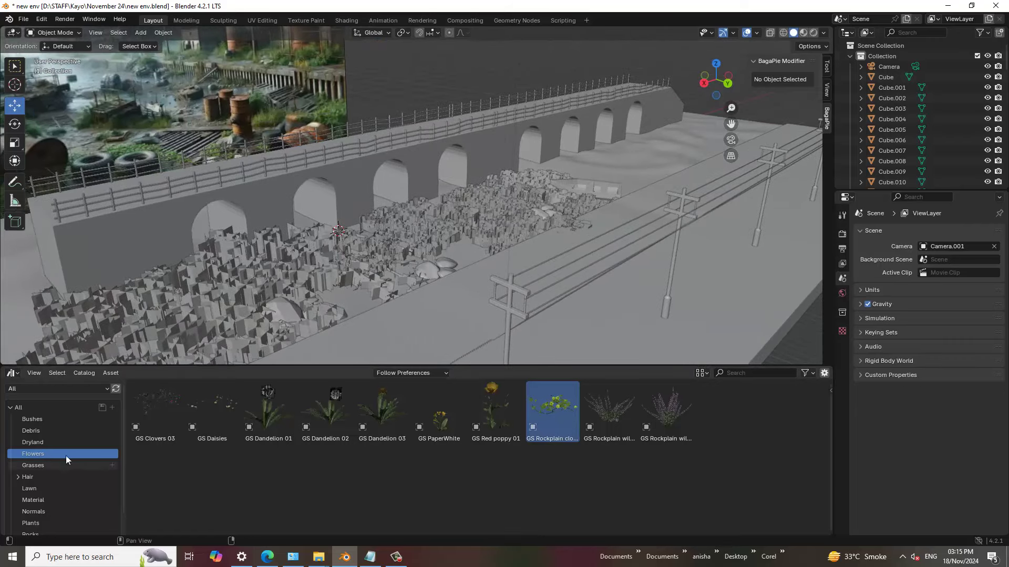
Step: Add GS Autumn dead leaves 01 from the Debris catalog, enlarged to scale 5.279
click(34, 432)
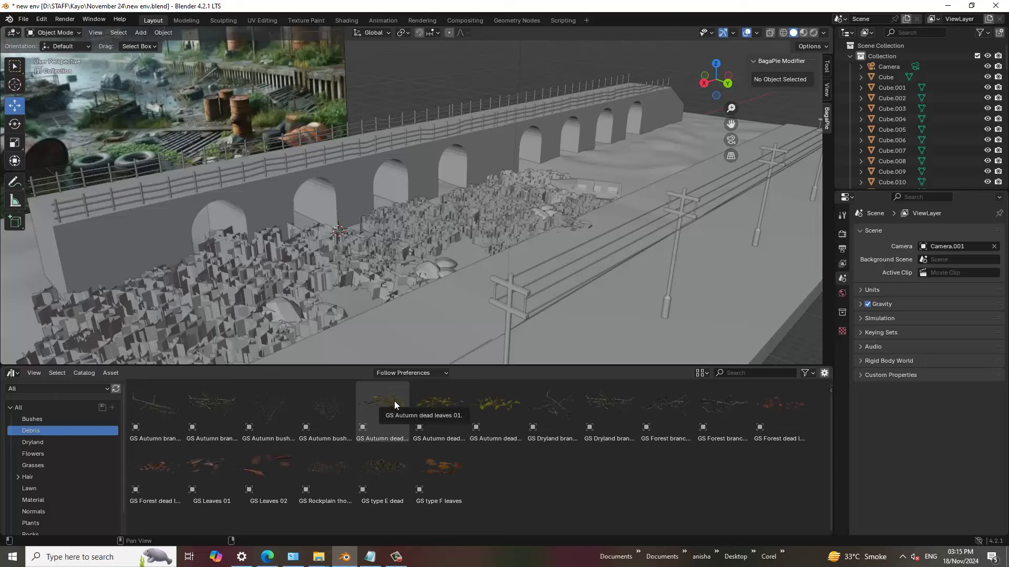
drag(394, 403, 471, 253)
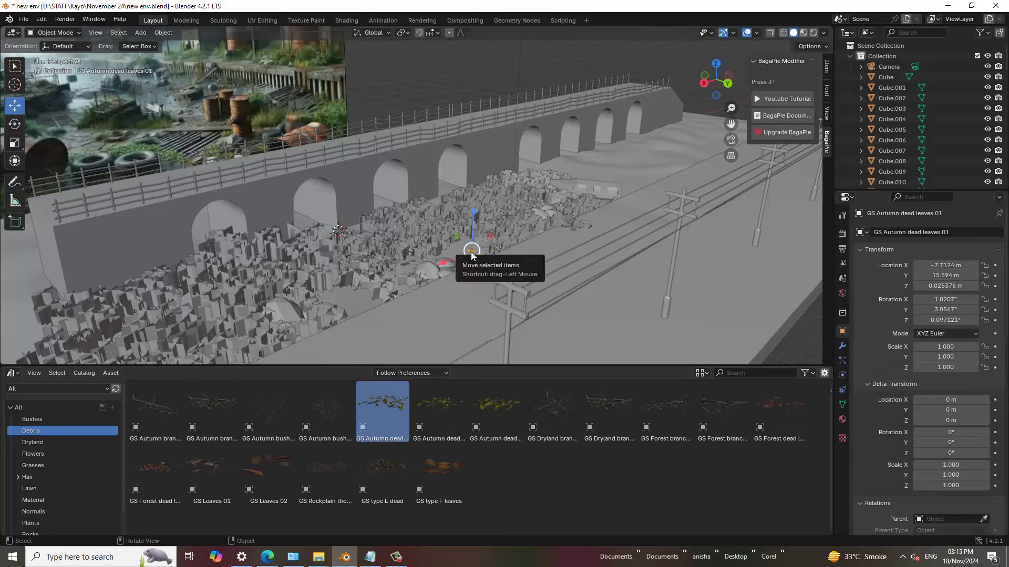
scroll(471, 253, up, 3)
key(s)
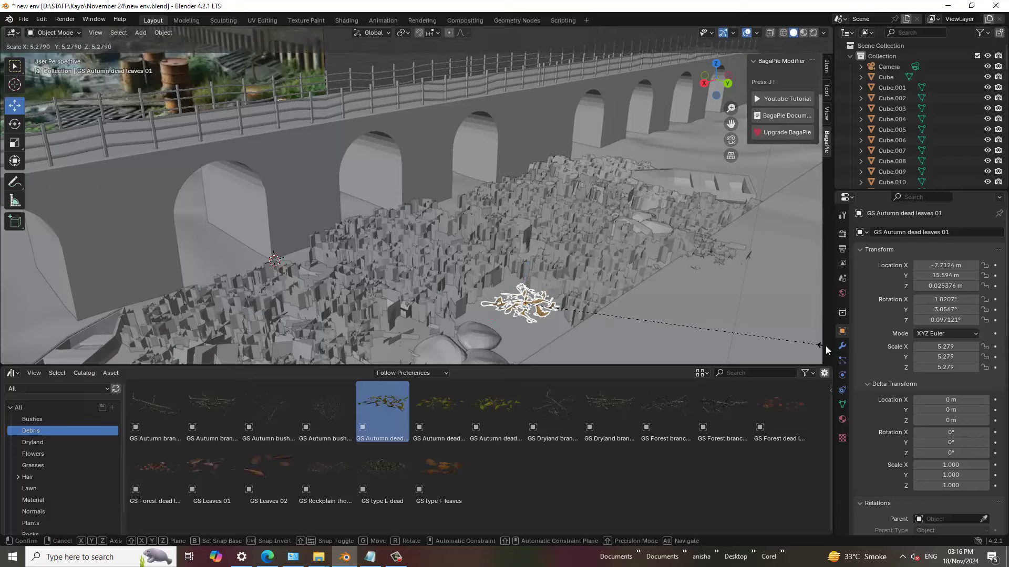
click(822, 346)
mouse_move(652, 269)
middle_down()
mouse_move(410, 300)
mouse_move(458, 282)
middle_up()
Step: Place GS Dryland branches 01 beside the boat, scaled to -29.720 and raised to Z 0.54549 m
drag(563, 419, 552, 175)
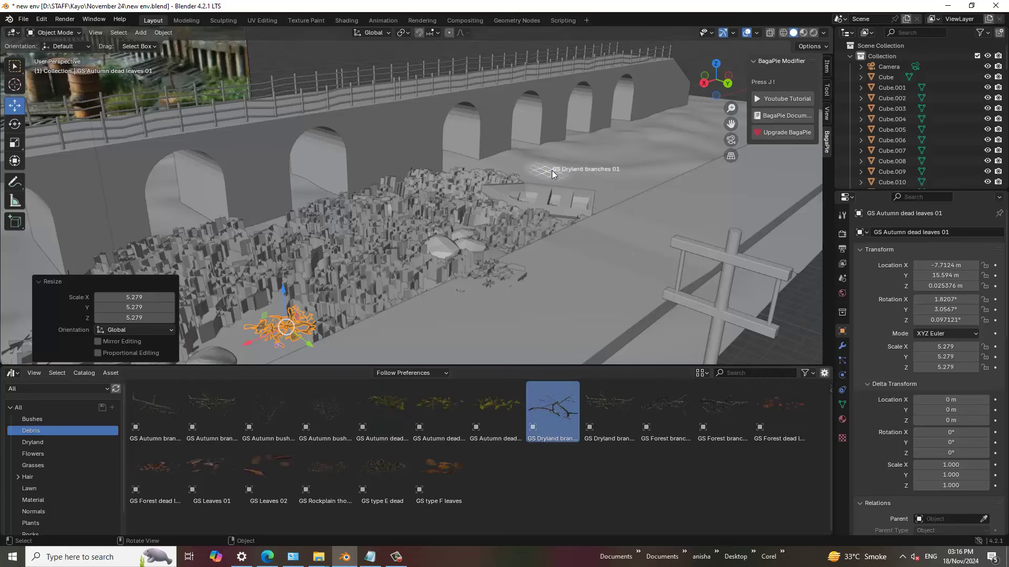
drag(555, 171, 559, 174)
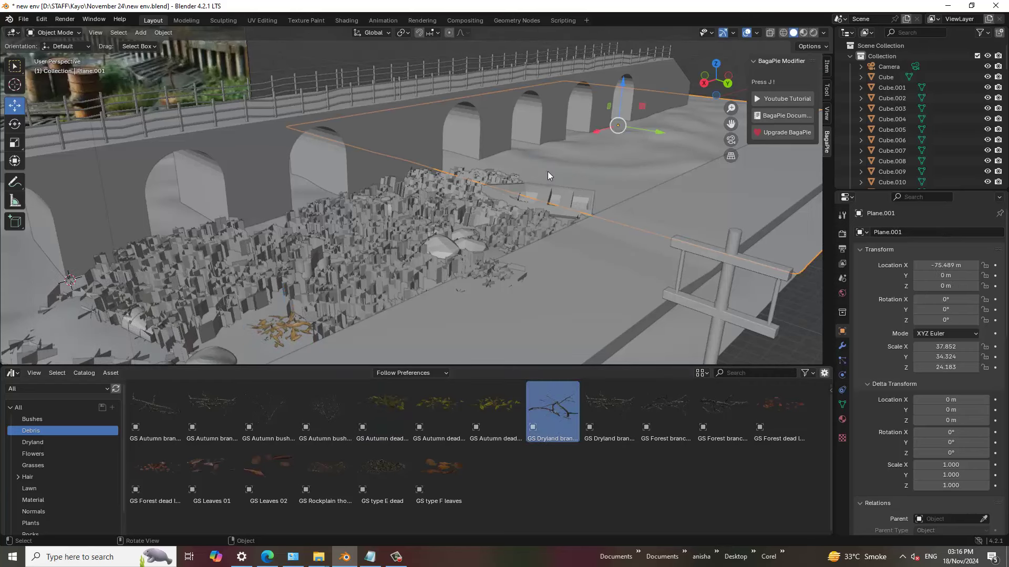
shift+click(568, 186)
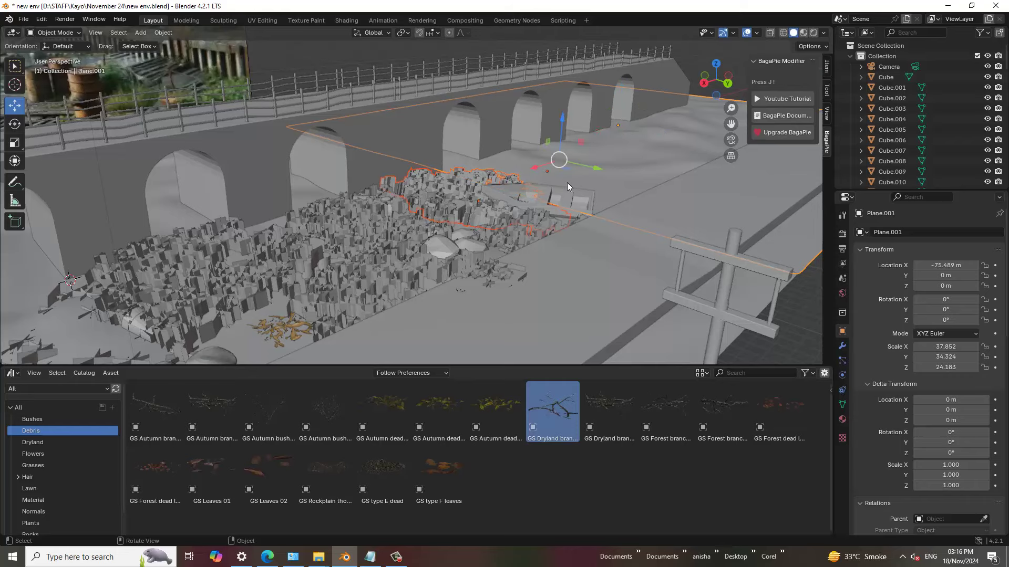
mouse_move(622, 216)
middle_down()
mouse_move(583, 169)
mouse_move(580, 150)
mouse_move(616, 229)
middle_up()
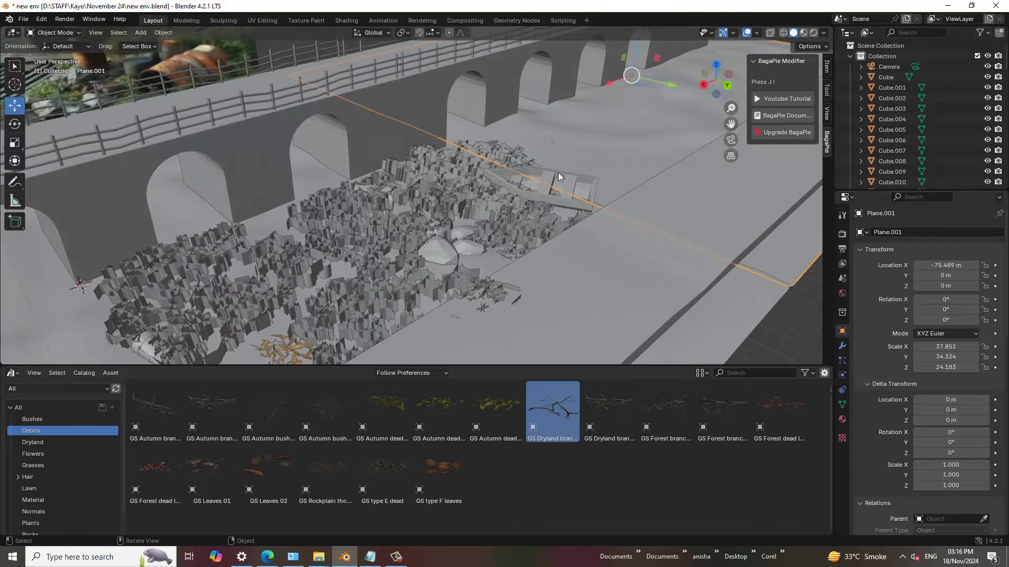
drag(551, 410, 578, 153)
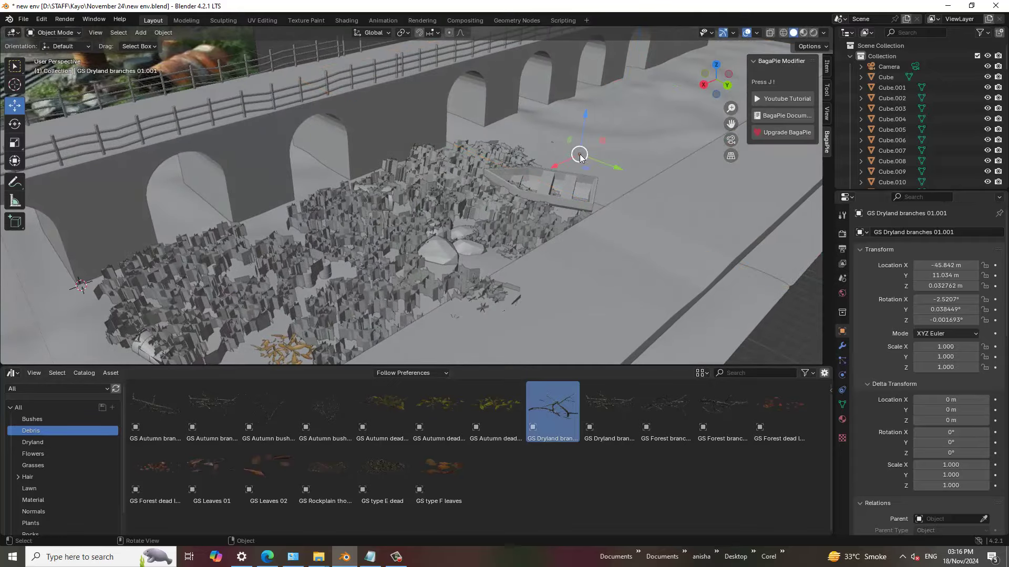
key(s)
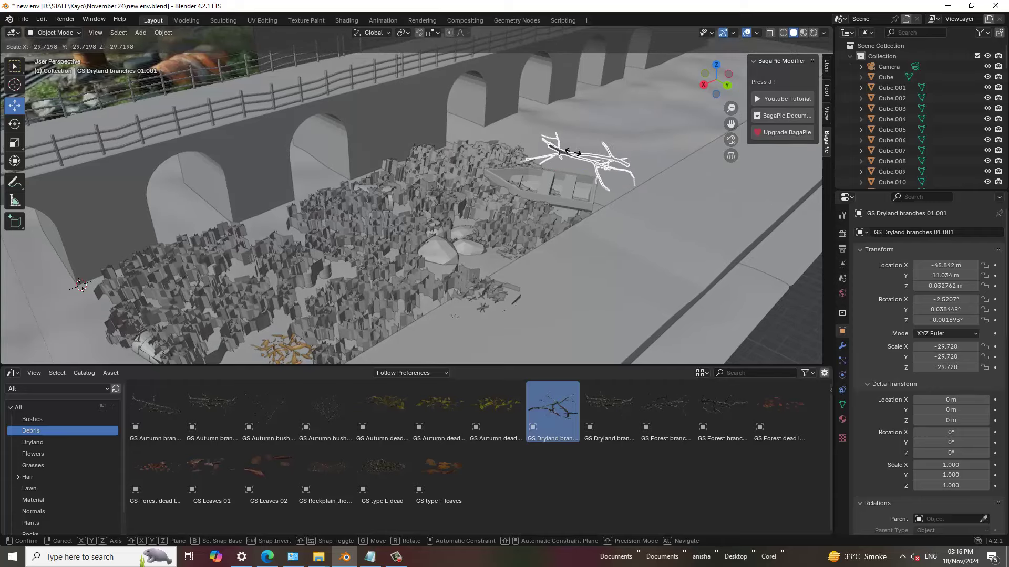
click(572, 153)
mouse_move(608, 153)
middle_down()
mouse_move(501, 228)
mouse_move(495, 247)
mouse_move(434, 253)
mouse_move(525, 267)
middle_up()
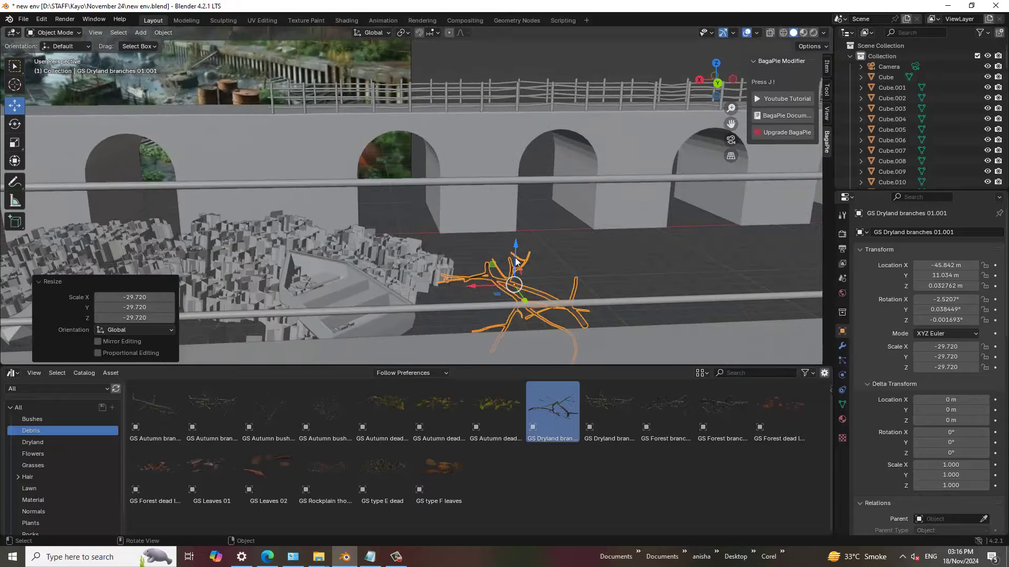
drag(515, 261, 517, 251)
mouse_move(554, 309)
middle_down()
mouse_move(560, 290)
mouse_move(533, 309)
middle_up()
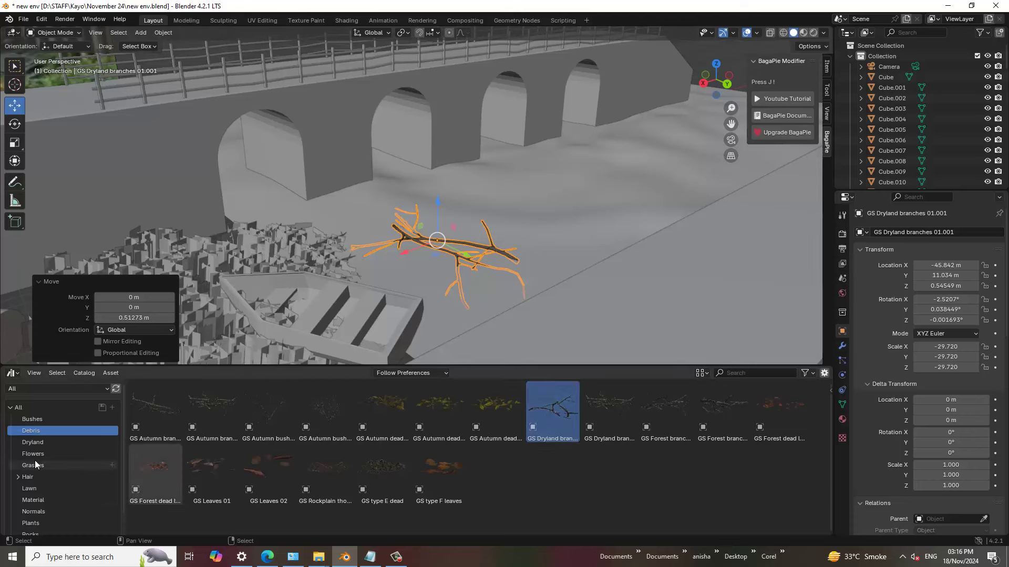
Step: Add GS type D weed 02 from the Plants catalog near the bridge at scale 10.27
scroll(45, 471, down, 2)
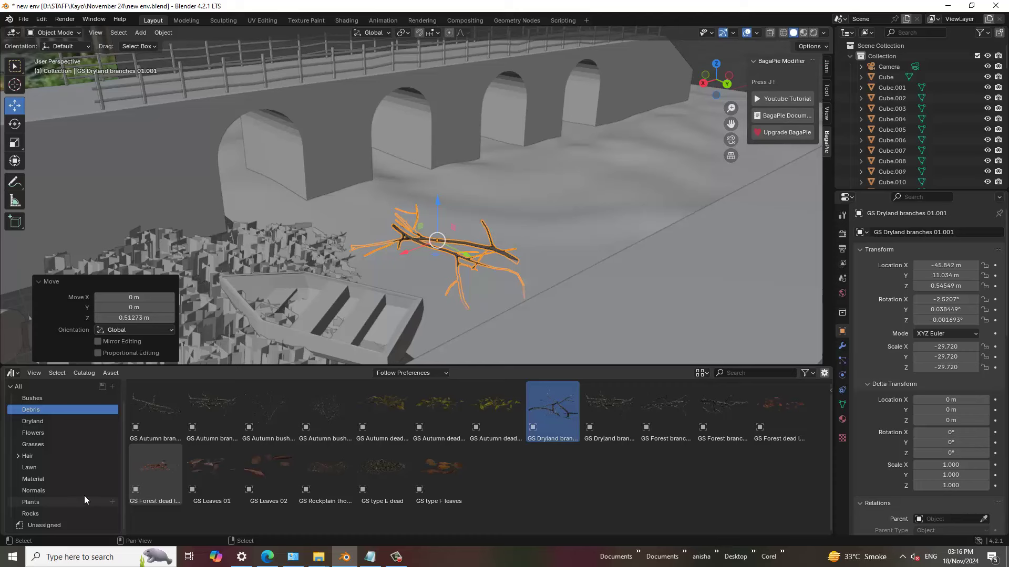
click(31, 513)
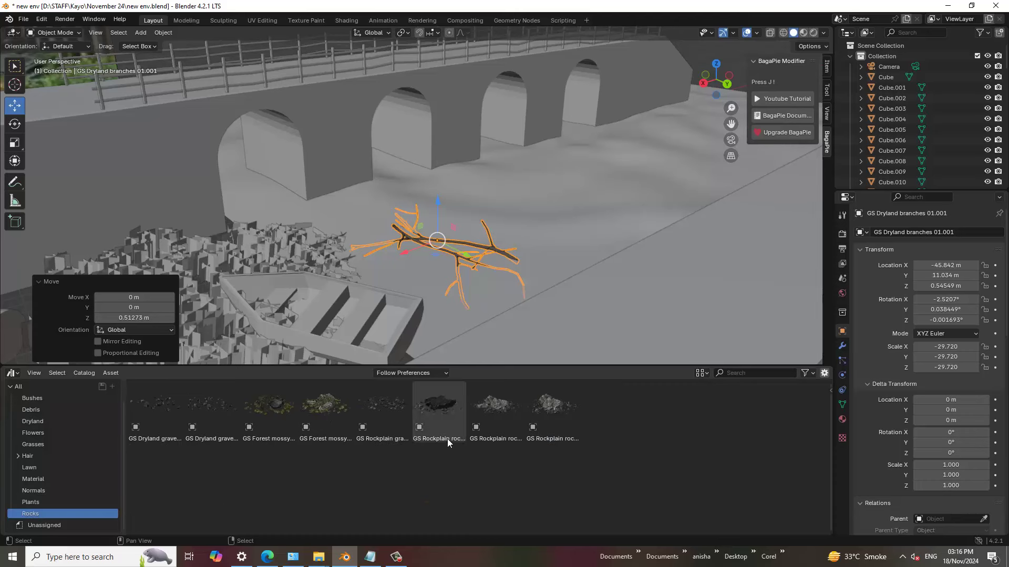
click(30, 505)
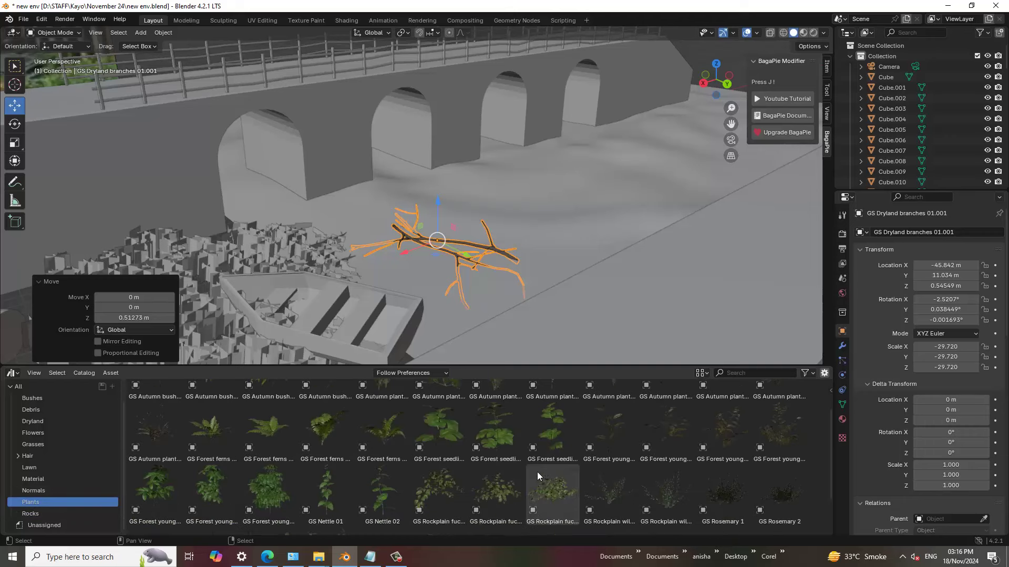
scroll(536, 472, down, 2)
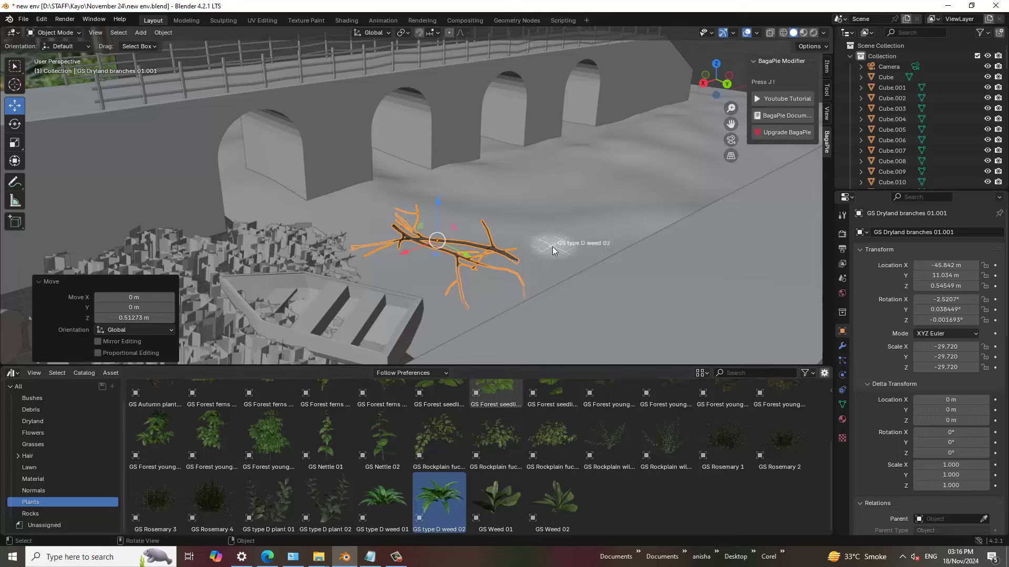
drag(500, 366, 545, 262)
key(s)
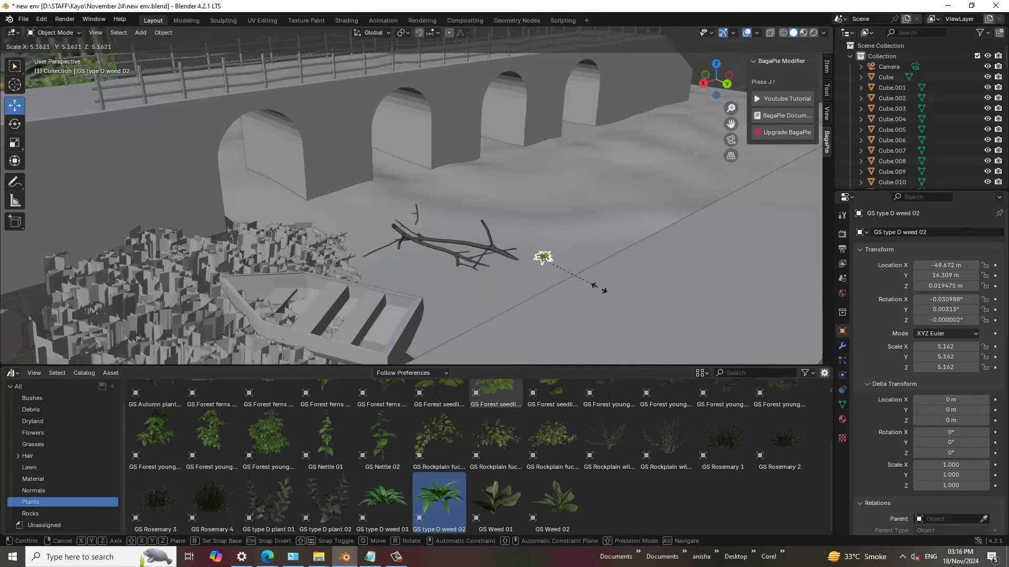
click(656, 304)
middle_drag(581, 271, 566, 274)
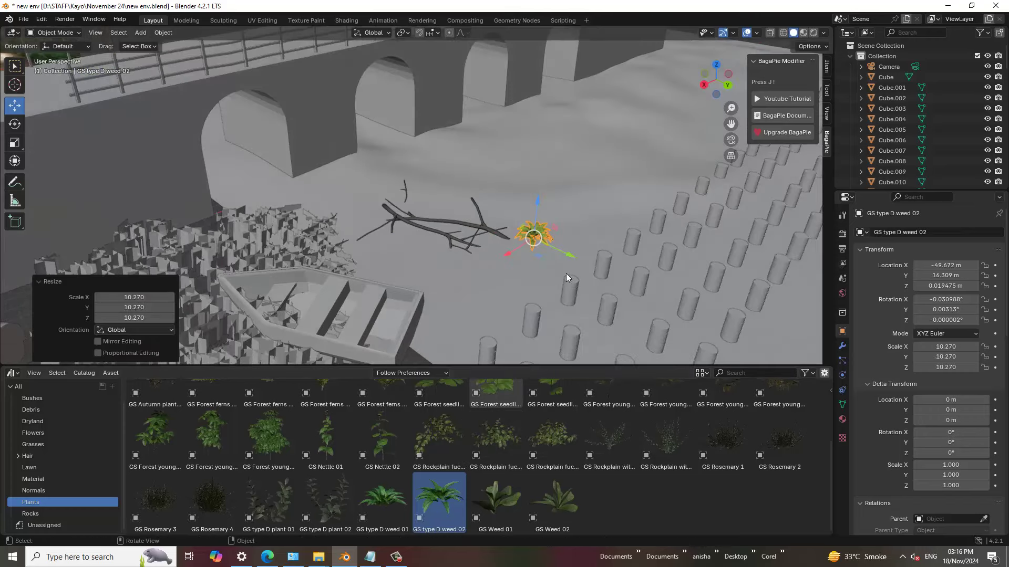
Step: Move the weed along Y and zoom in on it
key(g)
key(y)
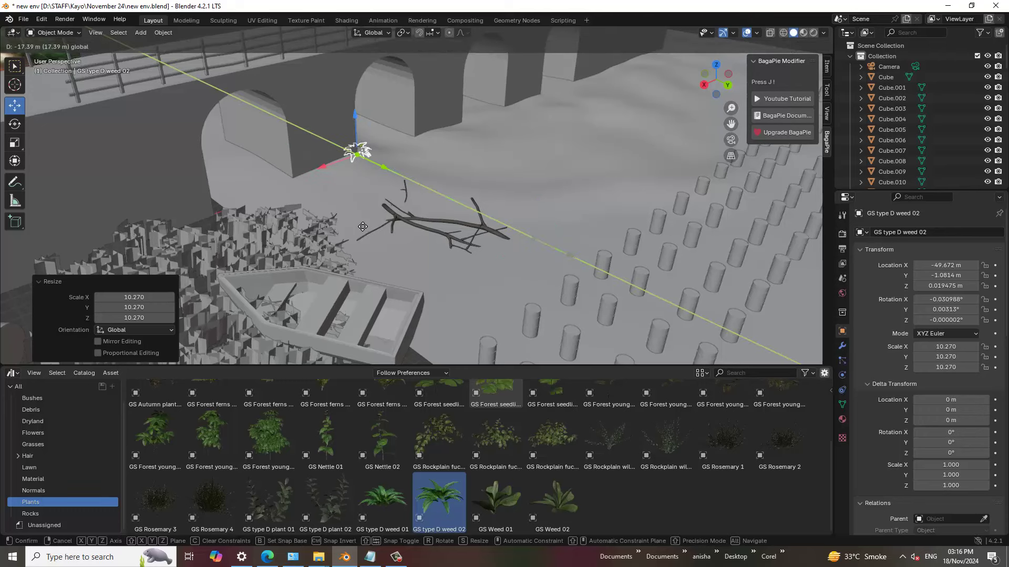
click(373, 227)
key(KP_Decimal)
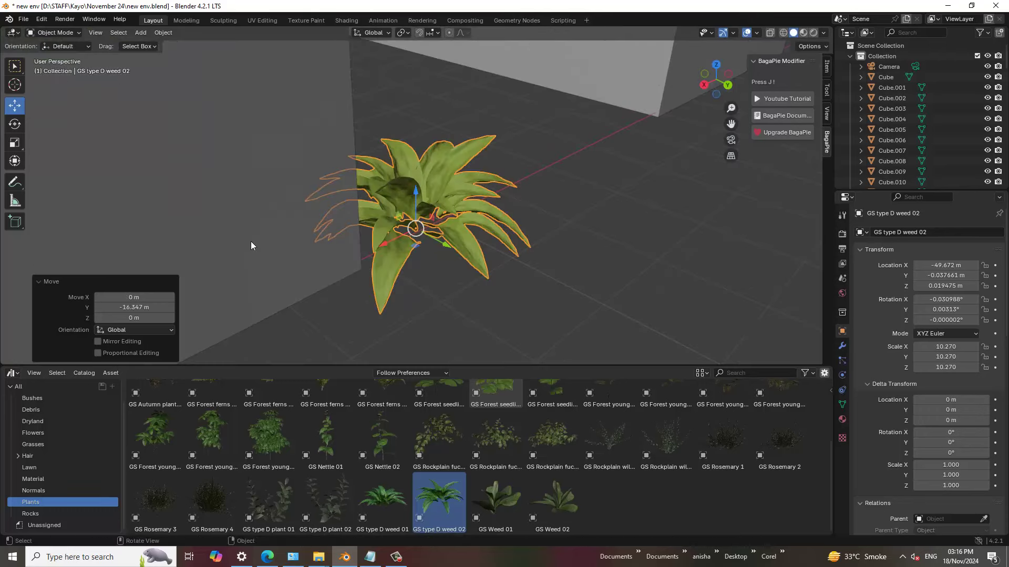
mouse_move(251, 244)
middle_down()
mouse_move(267, 190)
mouse_move(413, 198)
mouse_move(576, 172)
mouse_move(534, 175)
middle_up()
Step: Raise the weed vertically in several moves until it sits at the arches
key(g)
key(z)
click(413, 198)
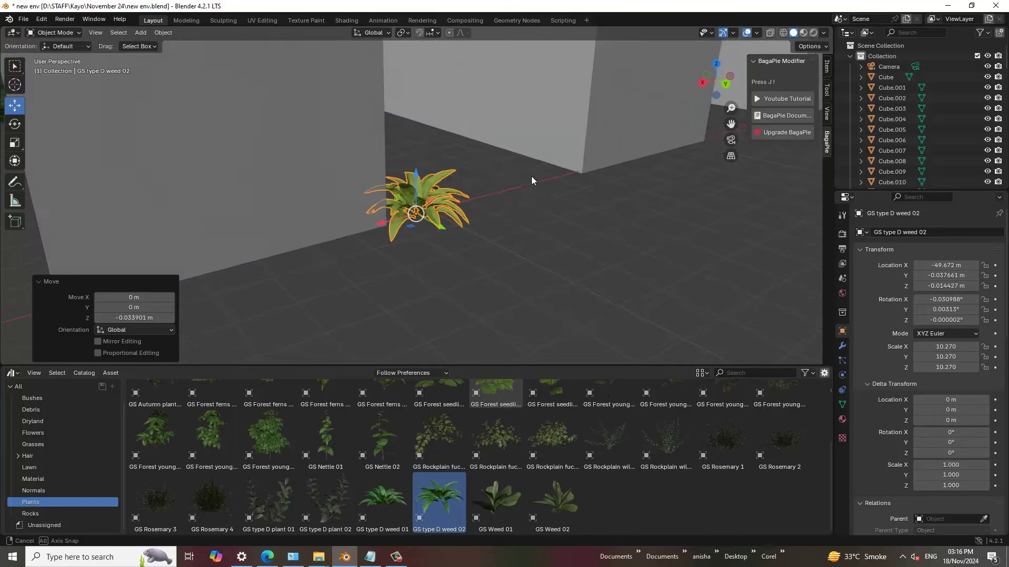
key(g)
key(z)
click(415, 176)
mouse_move(415, 176)
middle_down()
mouse_move(413, 198)
mouse_move(436, 214)
mouse_move(440, 199)
mouse_move(413, 181)
middle_up()
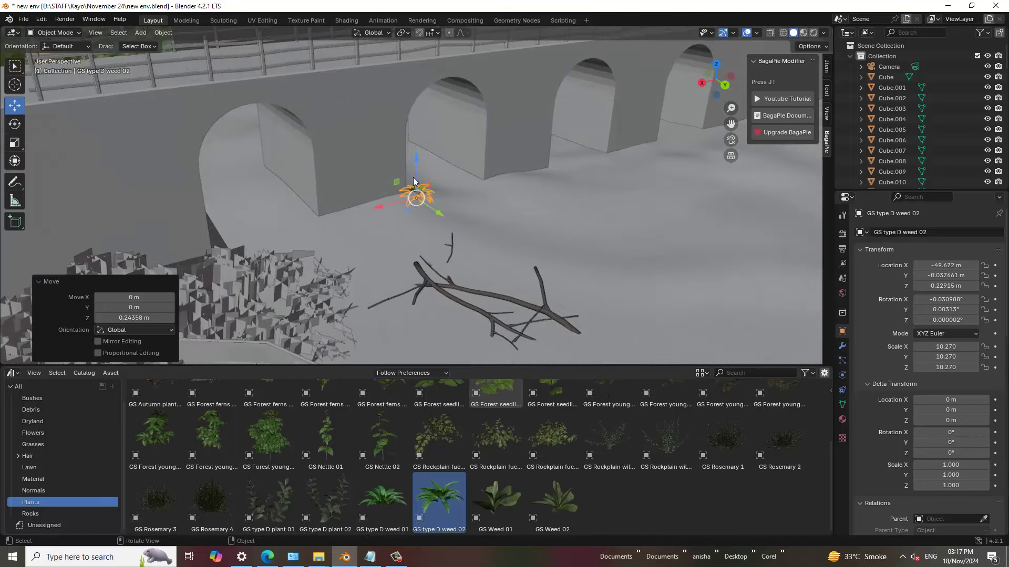
key(g)
key(z)
click(418, 179)
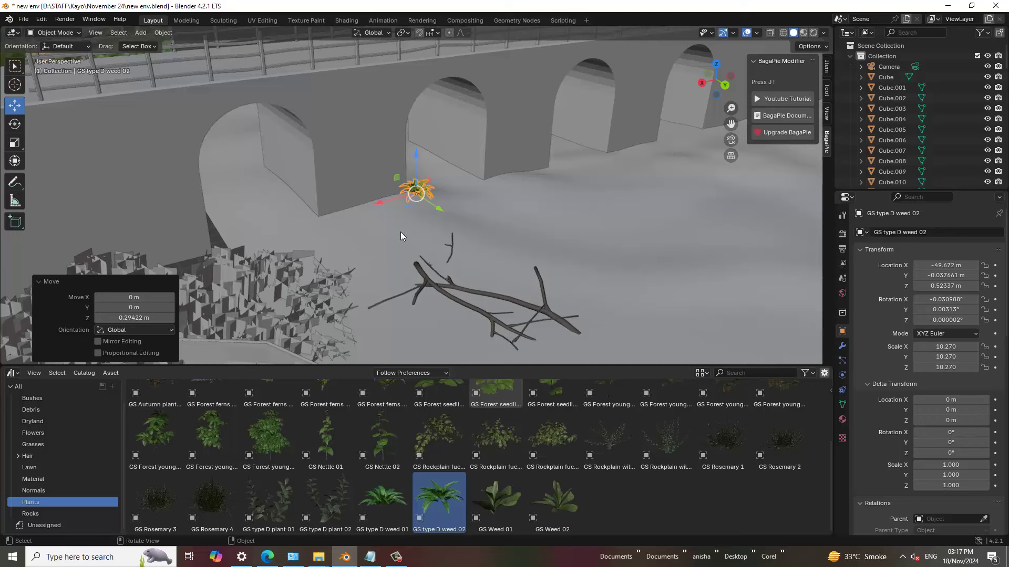
Step: Duplicate the weed to the next arch and enlarge the copy to 16.645
key(shift+d)
key(Escape)
drag(378, 203, 543, 163)
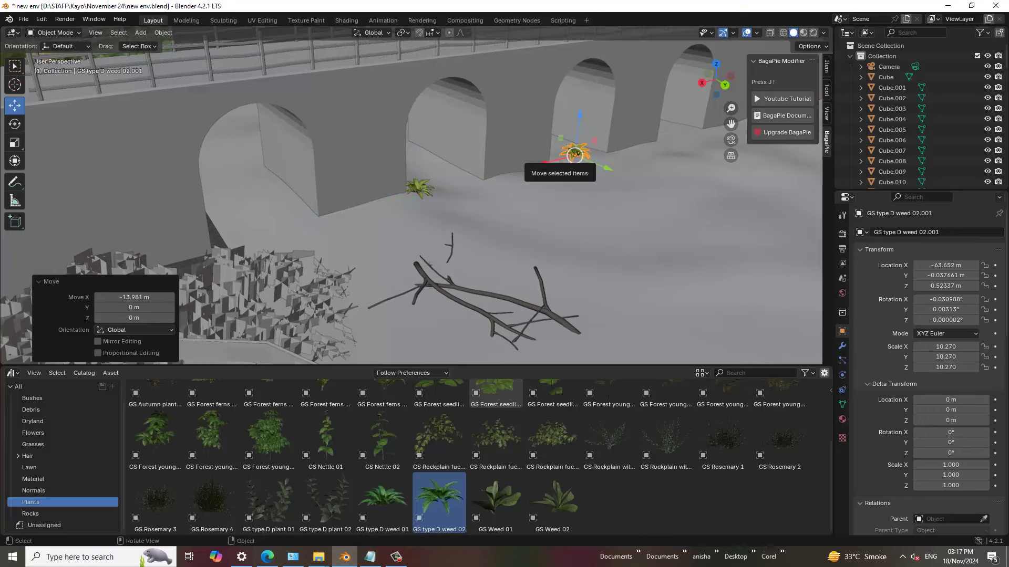
key(s)
click(546, 105)
scroll(614, 162, down, 3)
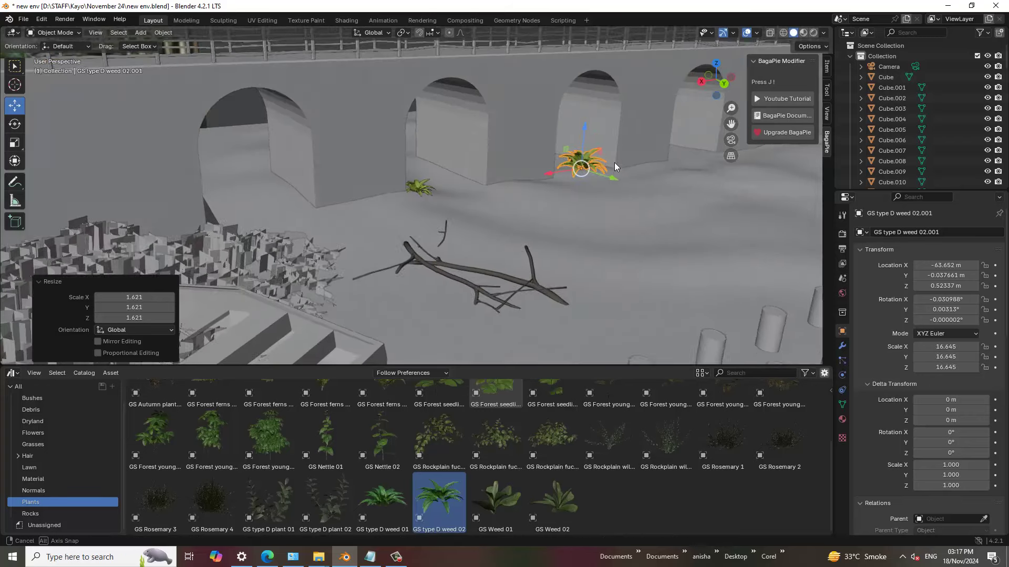
scroll(573, 224, down, 2)
middle_drag(572, 224, 473, 270)
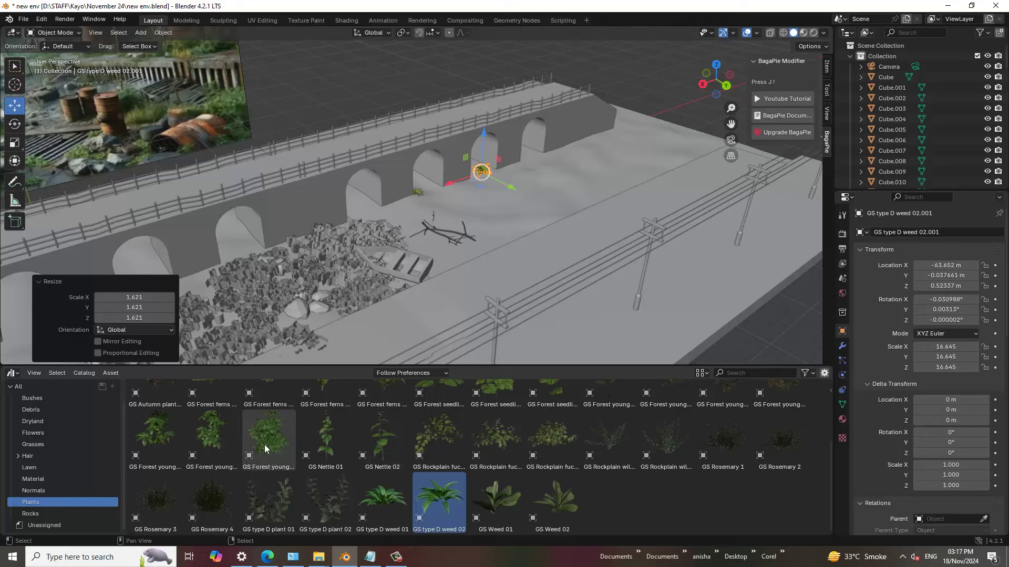
Step: Drop a GS Forest young B 03 bush near the arches and resize it
drag(264, 442, 534, 198)
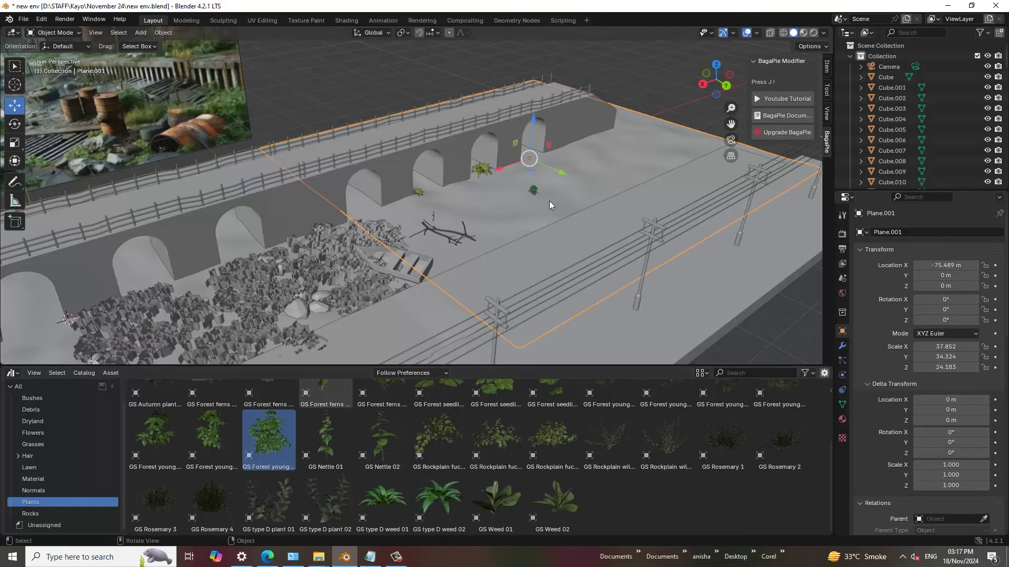
drag(560, 222, 534, 187)
key(s)
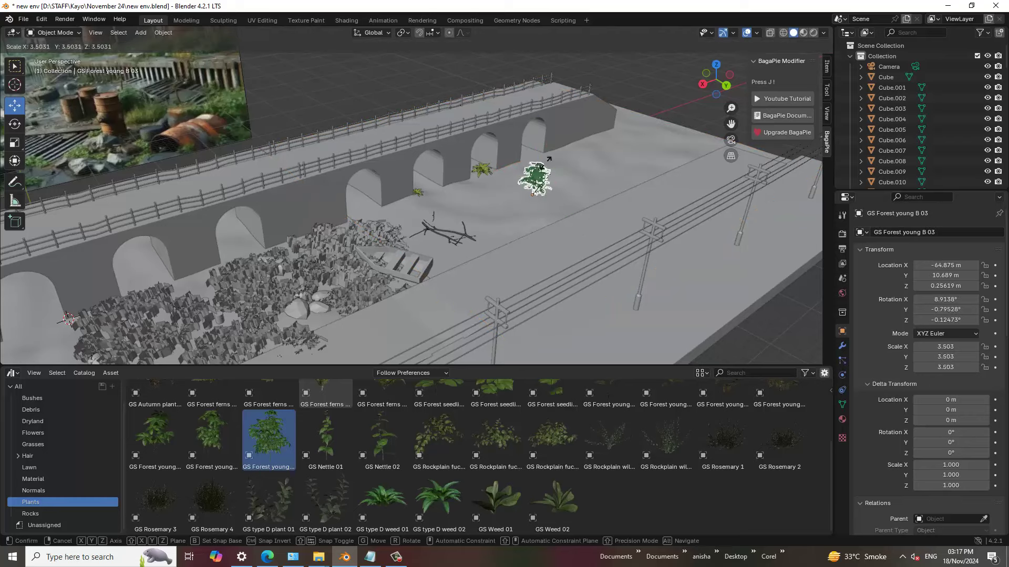
click(557, 141)
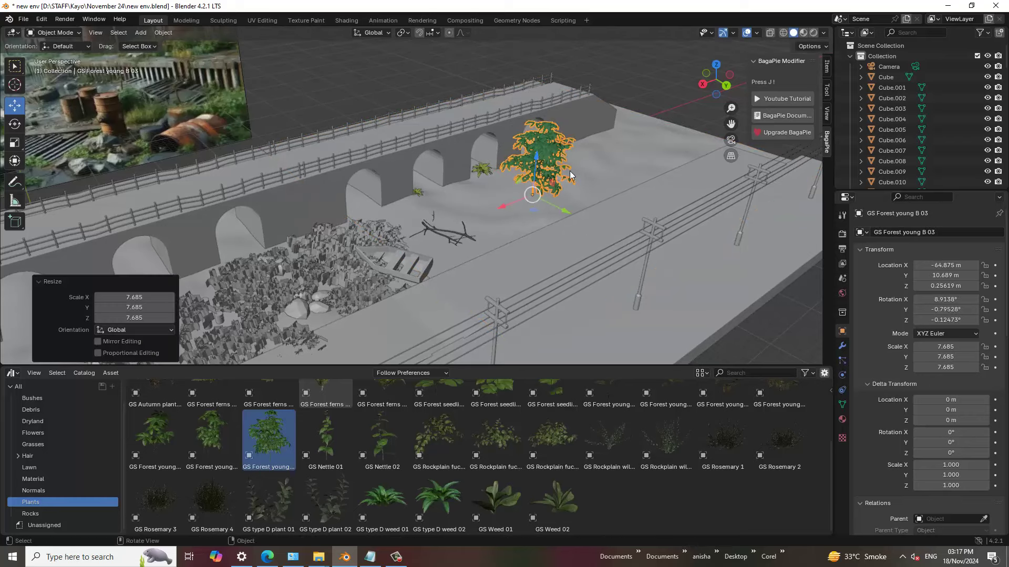
middle_drag(583, 192, 584, 174)
key(s)
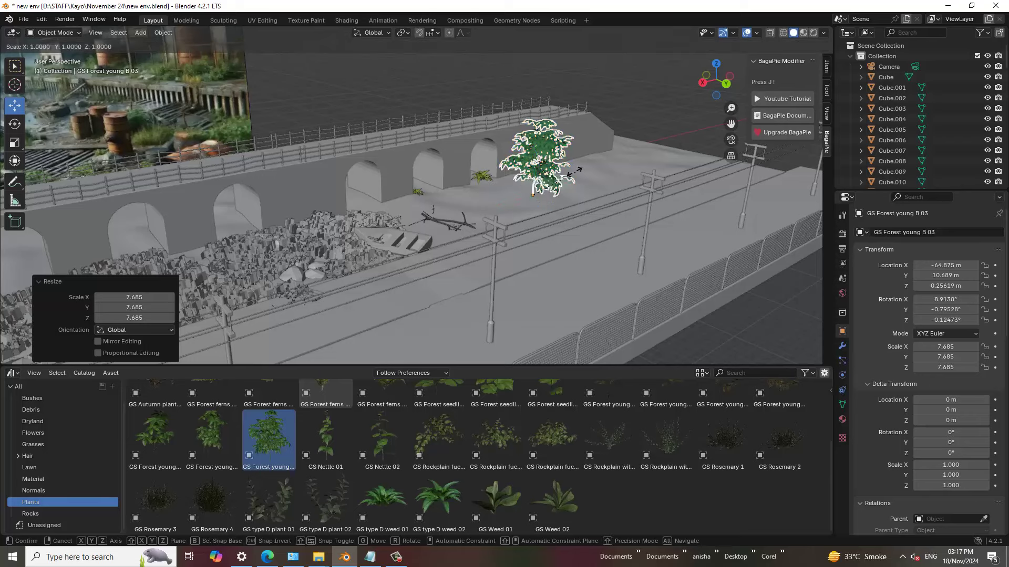
click(551, 171)
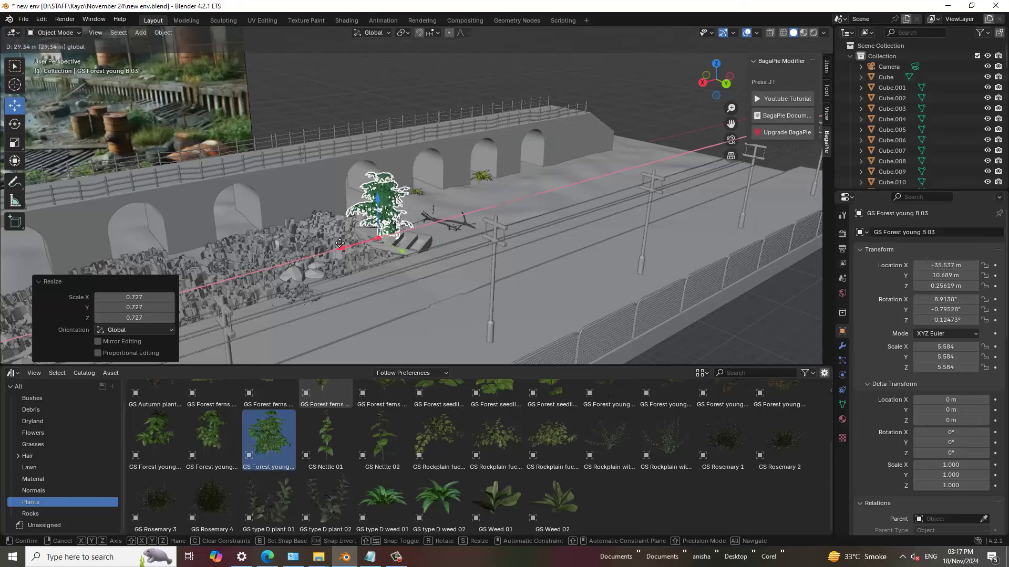
Step: Slide the bush along X and Y into the rubble and shrink it to 4.732
drag(504, 207, 300, 252)
middle_drag(299, 251, 419, 233)
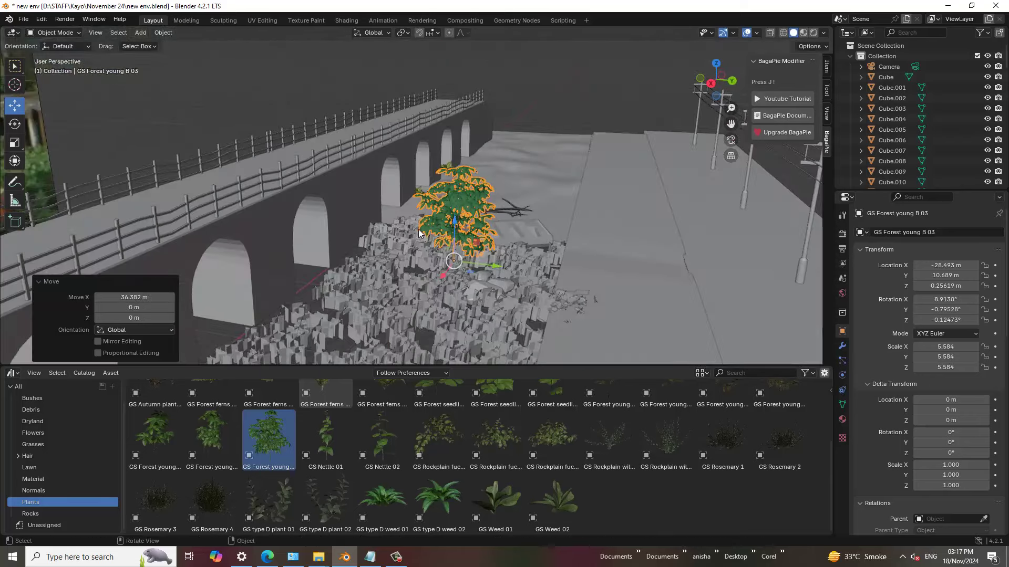
drag(491, 269, 377, 260)
middle_drag(378, 261, 299, 277)
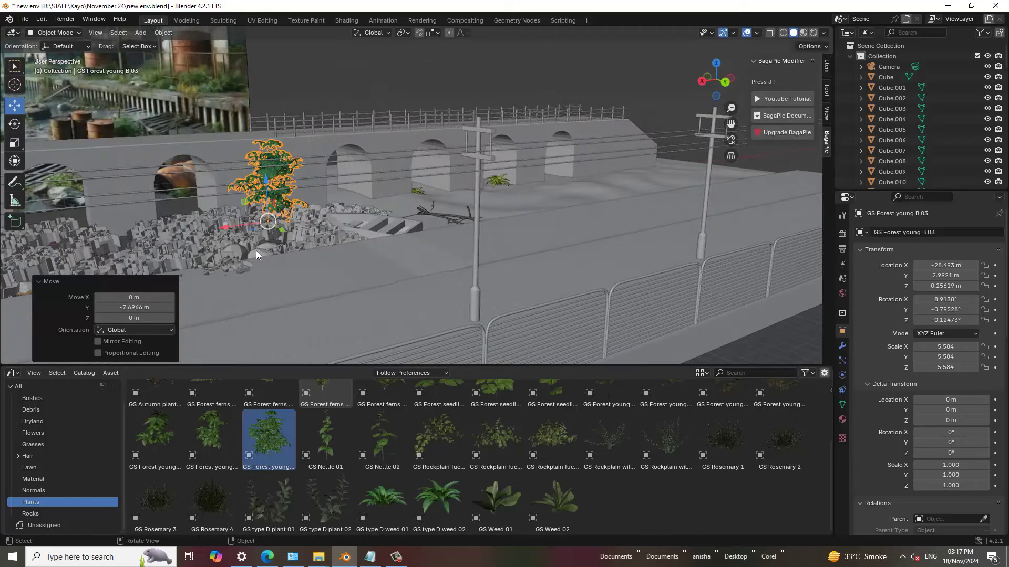
middle_drag(257, 252, 289, 229)
middle_drag(281, 195, 280, 205)
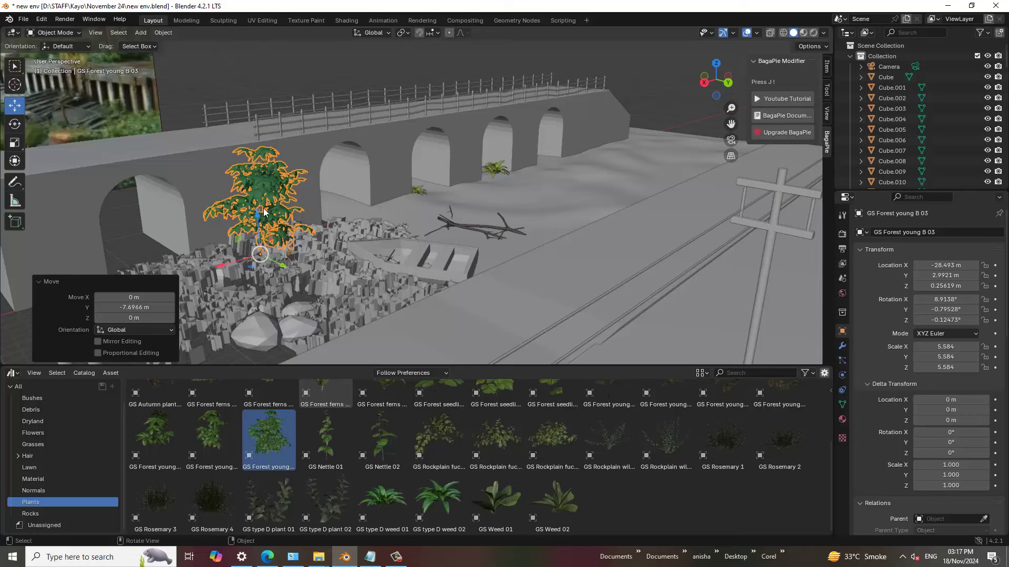
key(s)
click(375, 250)
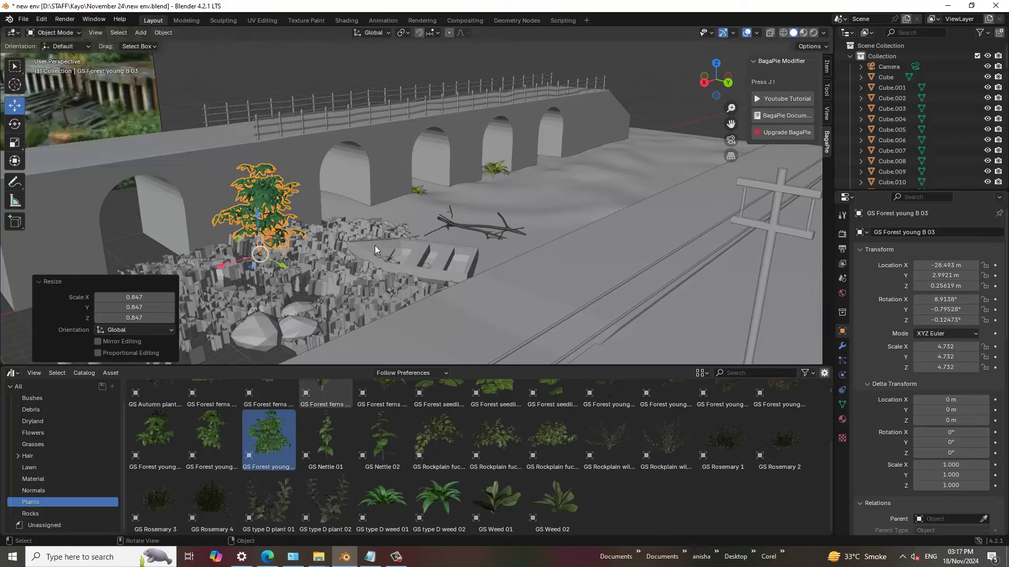
mouse_move(374, 245)
middle_down()
mouse_move(364, 272)
mouse_move(478, 231)
middle_up()
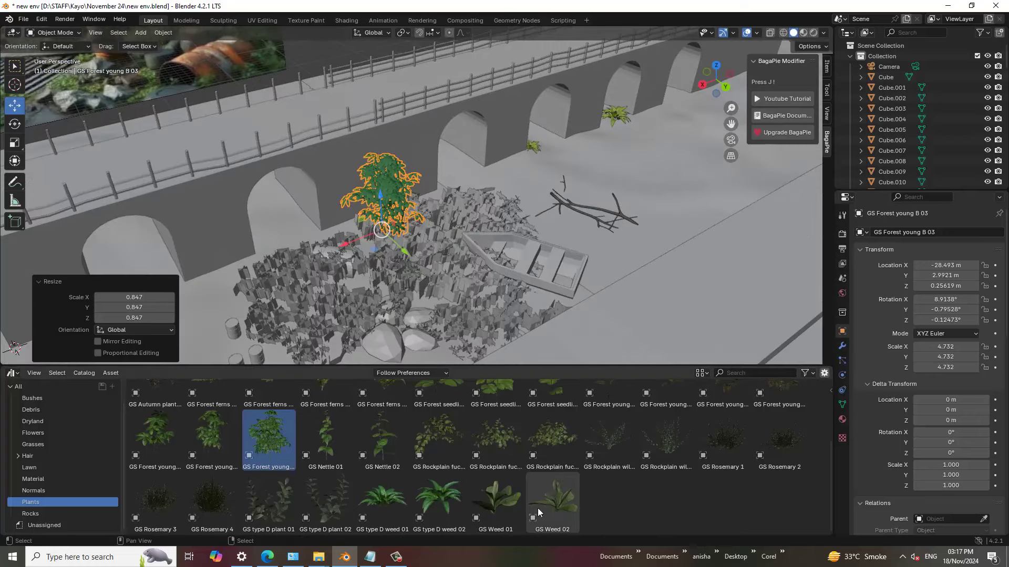
scroll(639, 474, up, 3)
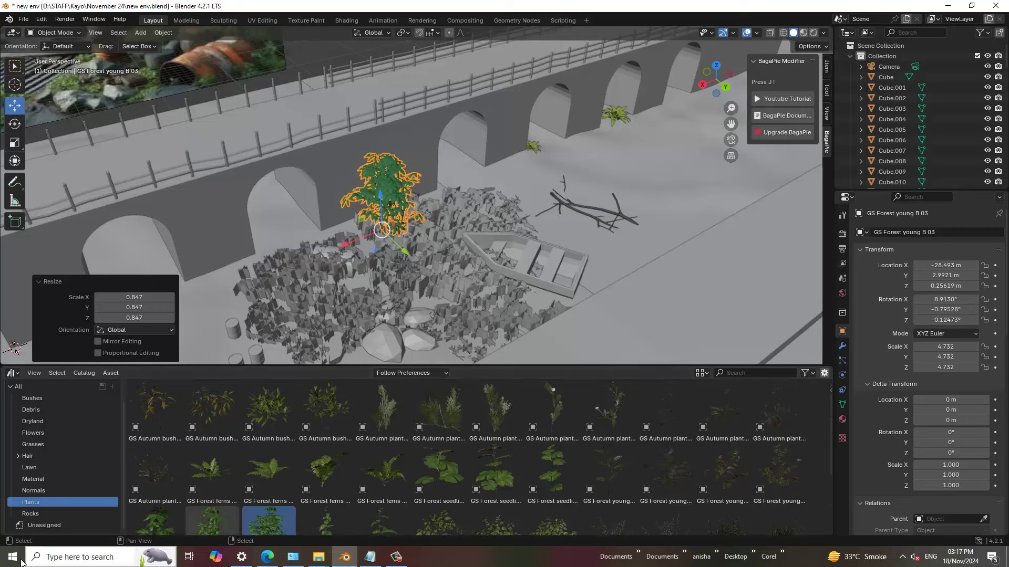
Step: Add GS Rockplain rocks 02 from the Rocks catalog, scaled to -18.188 and raised on Z
click(31, 515)
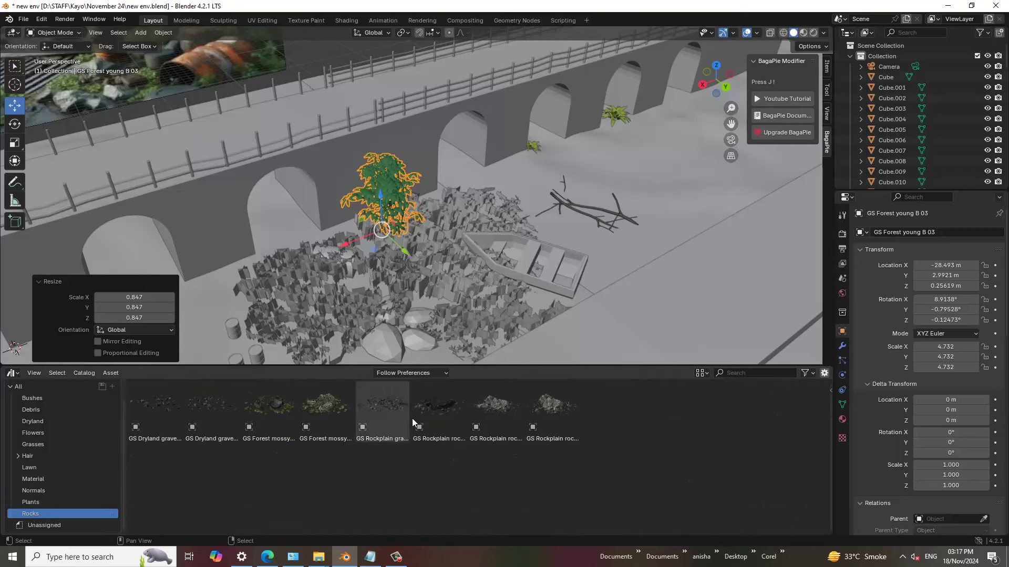
drag(494, 407, 608, 249)
key(s)
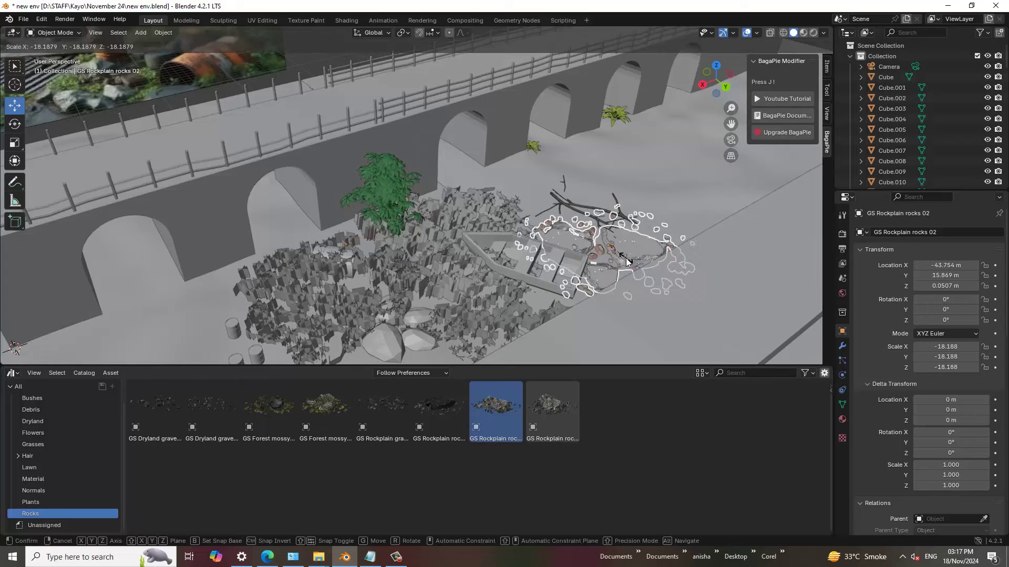
click(615, 252)
mouse_move(615, 252)
middle_down()
mouse_move(666, 221)
mouse_move(522, 228)
middle_up()
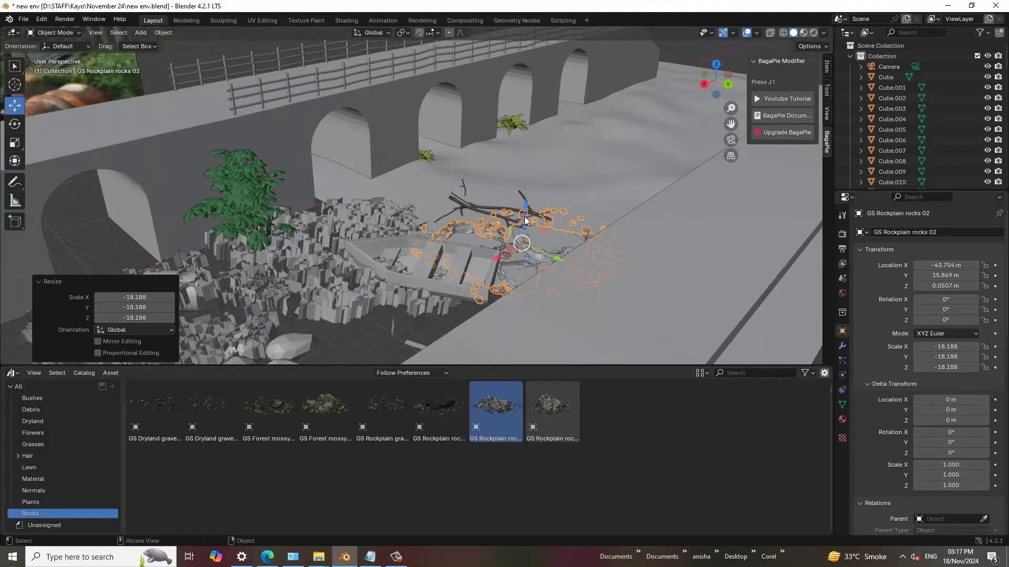
drag(524, 217, 530, 206)
click(530, 206)
Step: Settle the rocks into the rubble strip at X 8.5051 m, Y 18.008 m
middle_drag(525, 230, 496, 212)
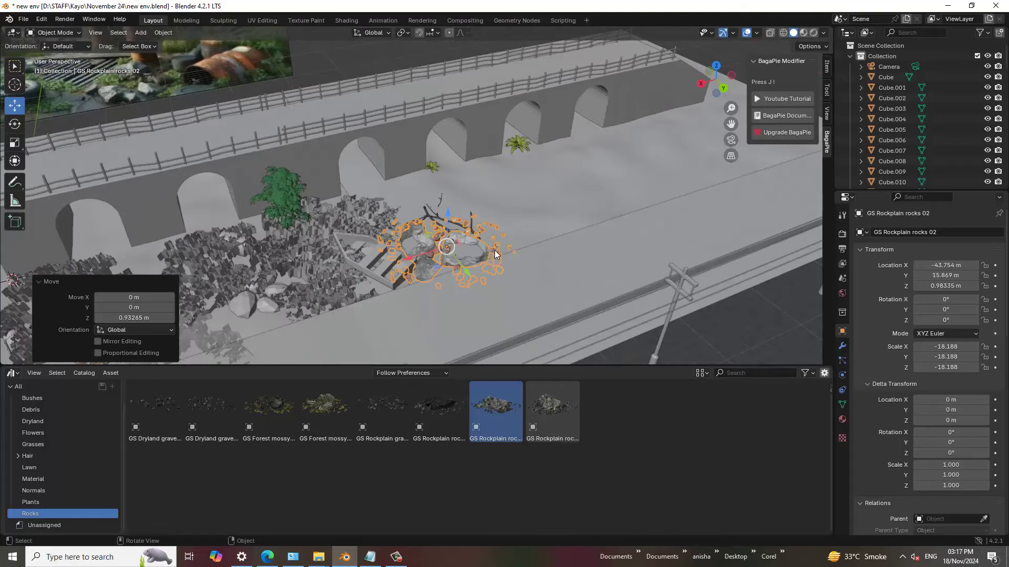
drag(507, 213, 186, 270)
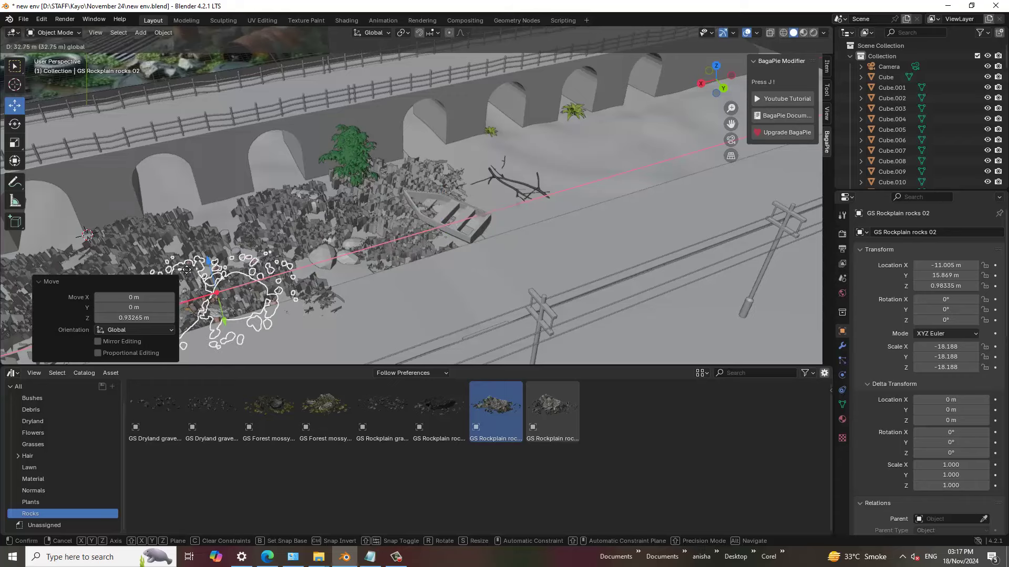
middle_drag(186, 271, 425, 226)
scroll(580, 221, up, 3)
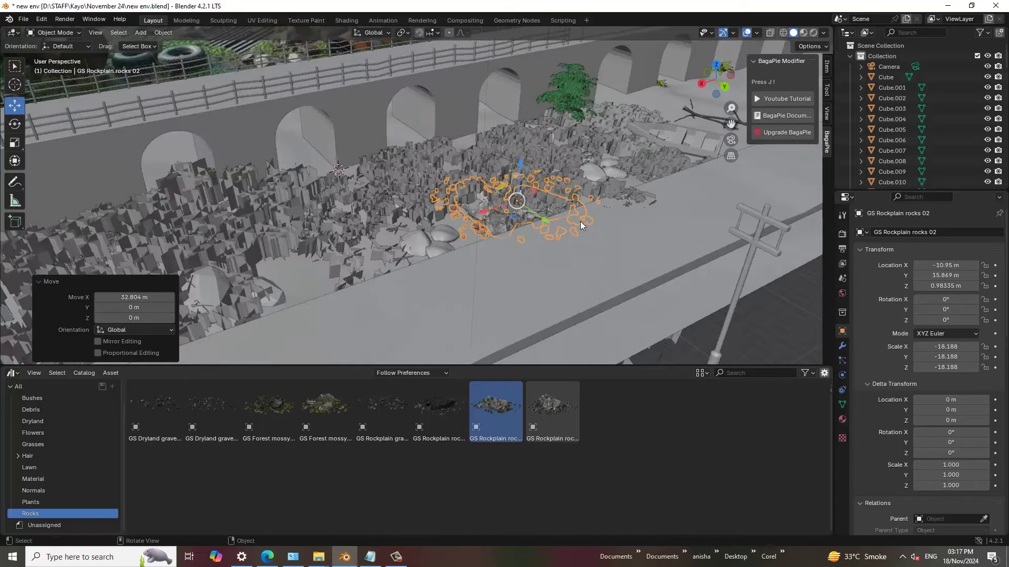
mouse_move(549, 185)
mouse_down()
mouse_move(562, 186)
mouse_move(557, 176)
mouse_up()
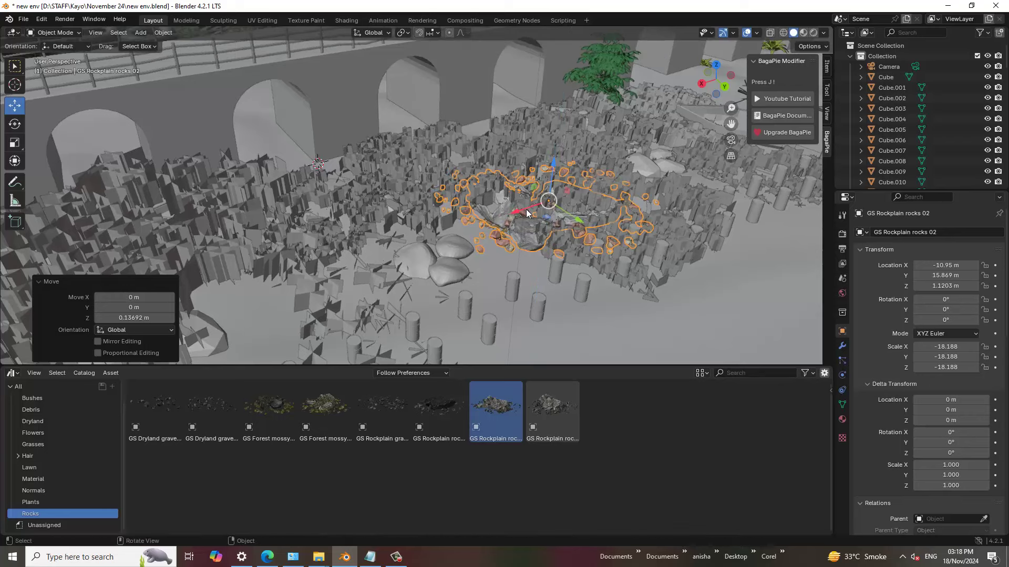
mouse_move(525, 209)
mouse_down()
mouse_move(496, 220)
mouse_move(604, 268)
mouse_move(578, 252)
mouse_up()
mouse_move(578, 252)
middle_down()
mouse_move(617, 243)
mouse_move(518, 208)
middle_up()
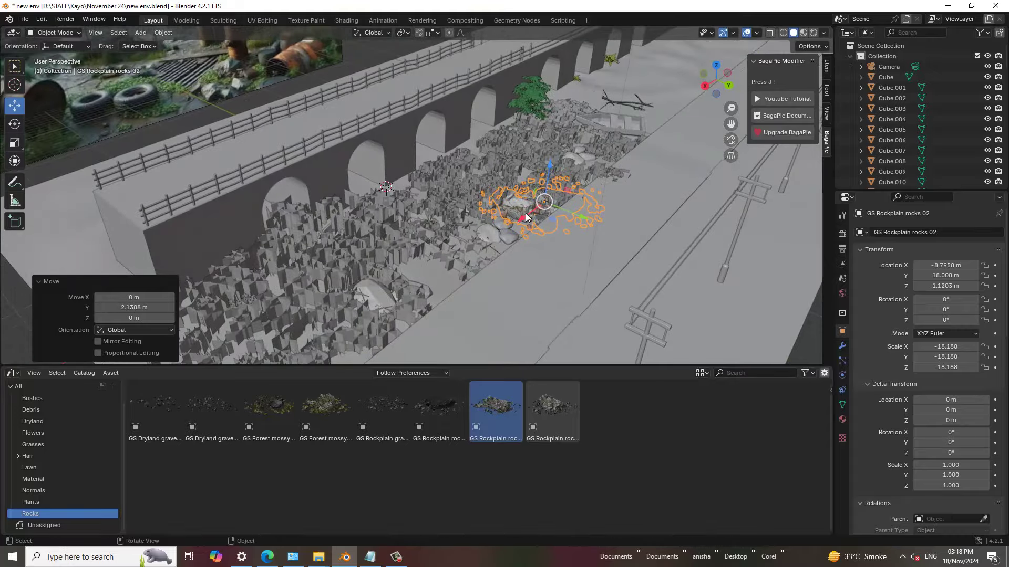
drag(534, 214, 432, 262)
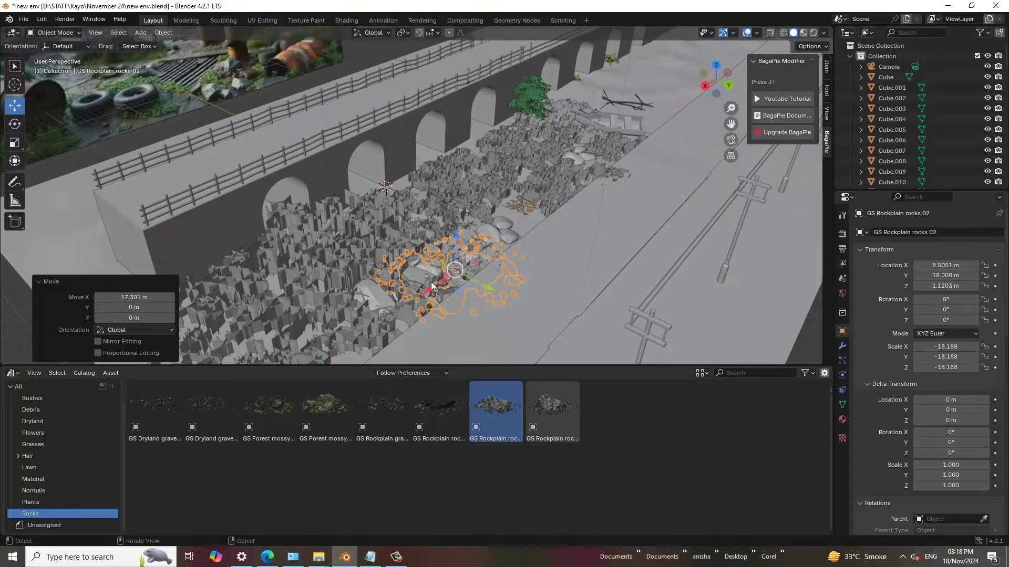
scroll(589, 295, up, 2)
scroll(589, 295, up, 2)
scroll(577, 299, up, 2)
middle_drag(572, 303, 557, 310)
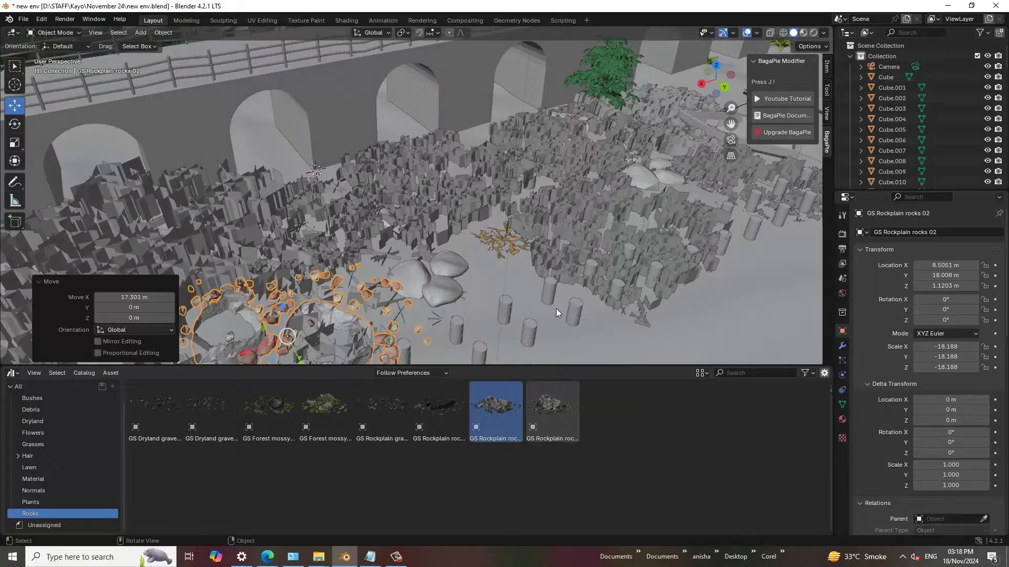
click(429, 214)
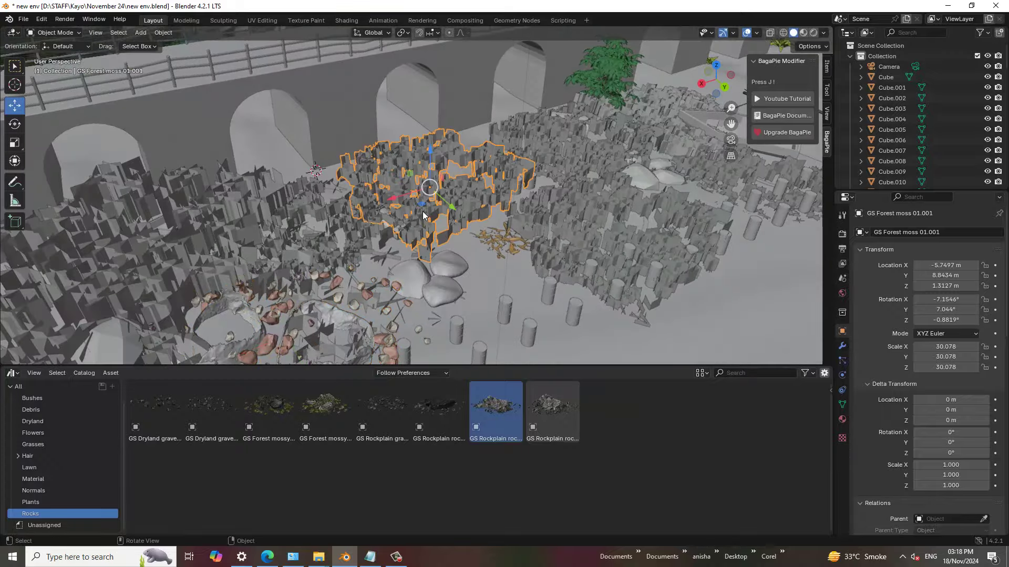
Step: Duplicate the forest moss patch and slide the copy along X toward the branches
key(shift+d)
right_click(425, 216)
middle_drag(426, 216, 378, 233)
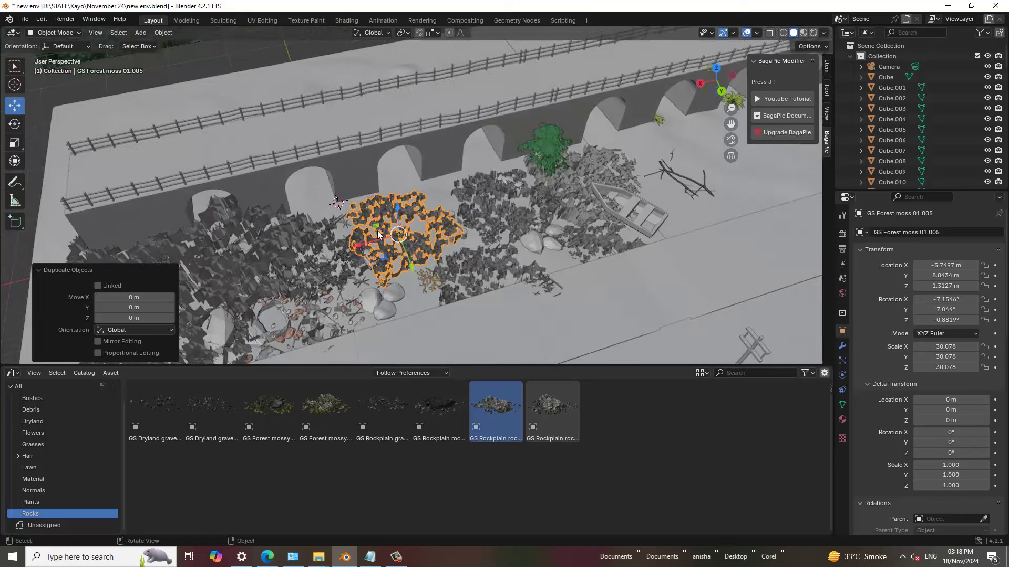
drag(377, 237, 651, 199)
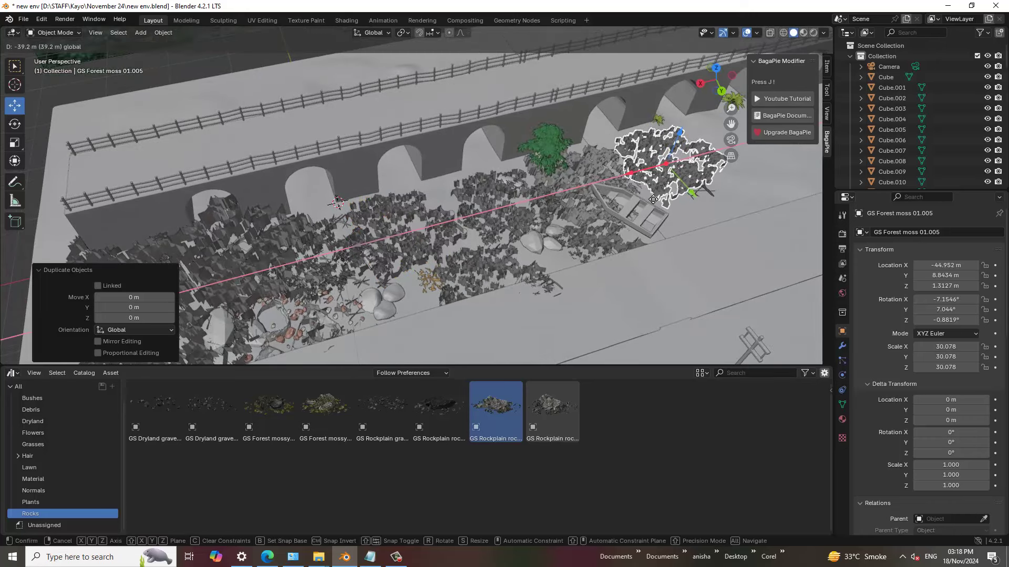
mouse_move(653, 200)
mouse_down()
mouse_move(695, 197)
mouse_move(675, 200)
mouse_up()
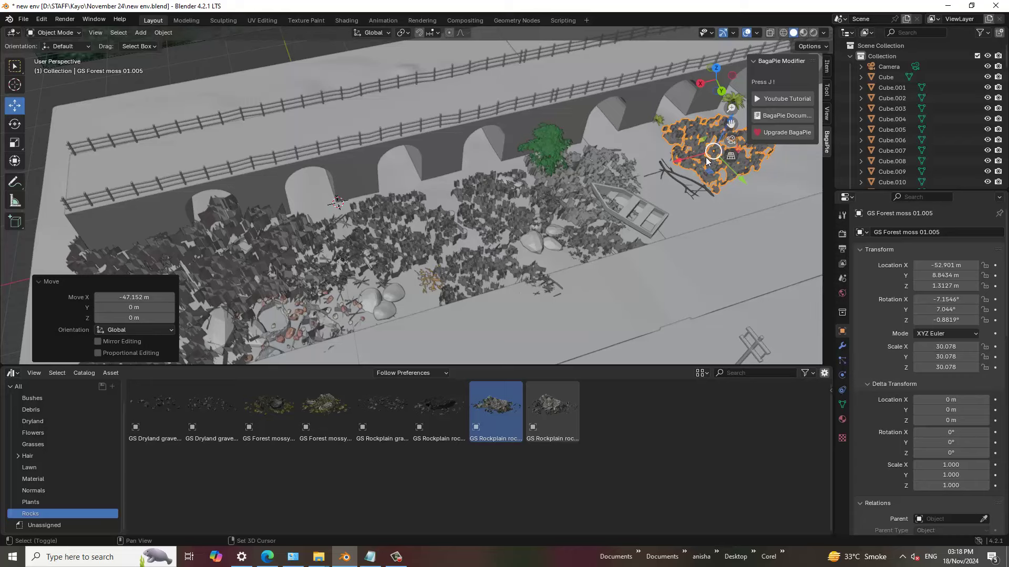
Step: Lower the moss 01.005 copy onto the ground, save, and drag in a GS Forest mossy rock 01
mouse_move(704, 157)
middle_down()
mouse_move(548, 177)
mouse_move(563, 159)
mouse_move(487, 201)
middle_up()
scroll(563, 159, up, 3)
scroll(573, 232, up, 2)
shift+middle_drag(574, 231, 563, 197)
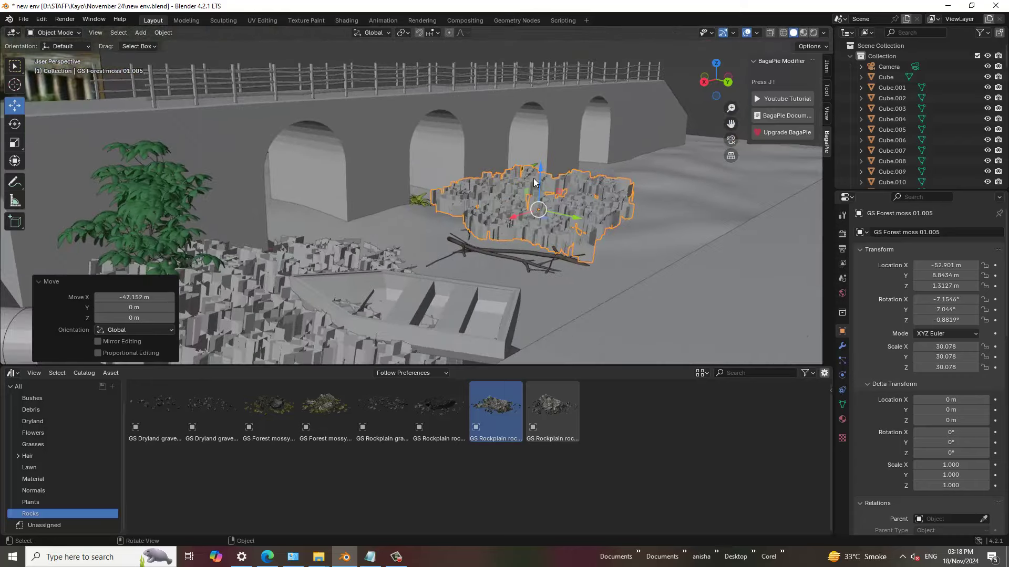
drag(543, 173, 551, 195)
mouse_move(552, 195)
middle_down()
mouse_move(320, 219)
mouse_move(260, 245)
mouse_move(366, 255)
middle_up()
key(ctrl+s)
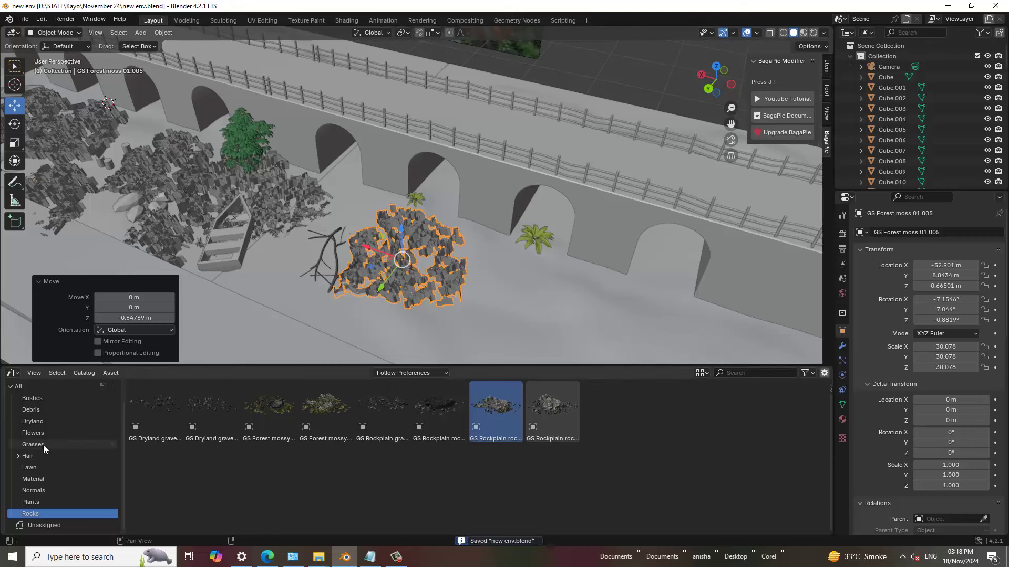
drag(283, 414, 520, 324)
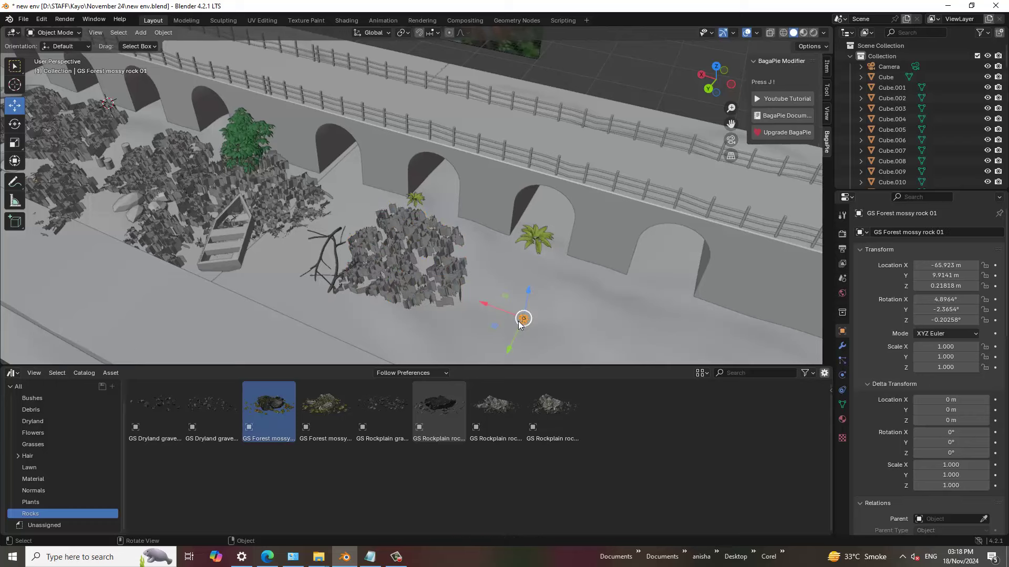
Step: Scale the mossy rock to -11.271 and raise it 0.96952 m to Z 1.1877 m
key(s)
click(582, 356)
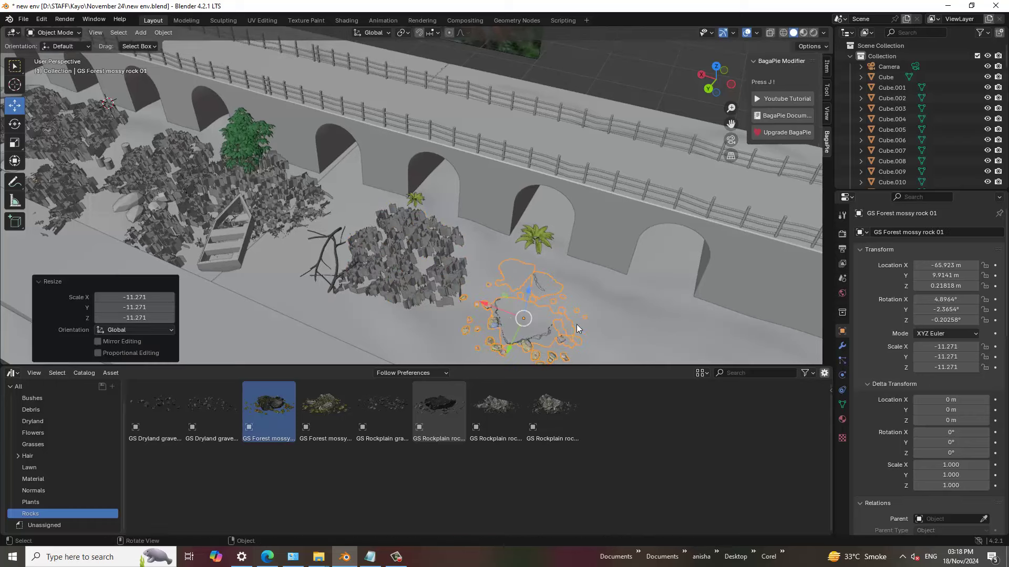
middle_drag(576, 324, 620, 292)
key(g)
key(z)
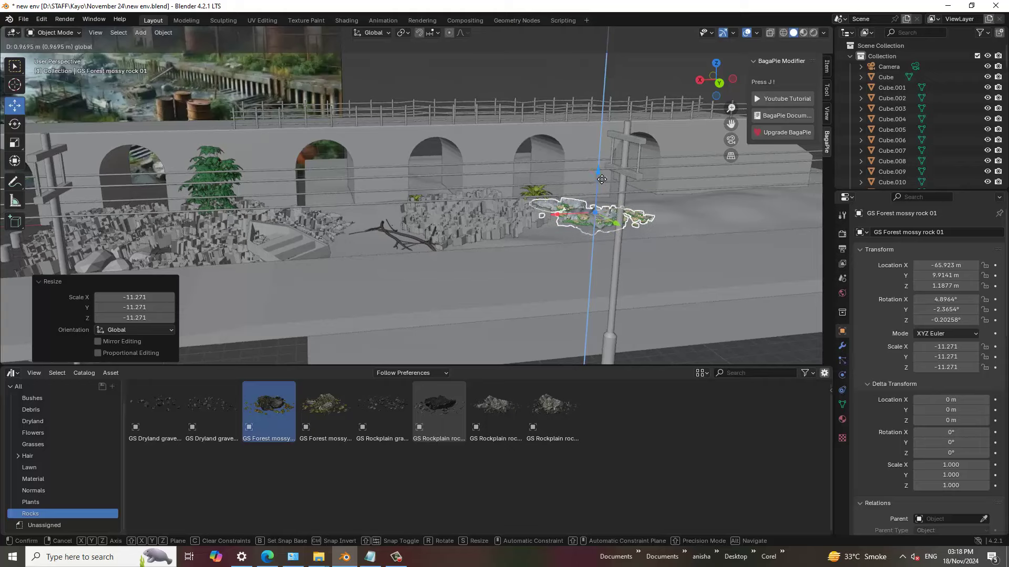
click(607, 196)
middle_drag(606, 196, 616, 226)
scroll(549, 231, up, 2)
middle_drag(549, 235, 583, 205)
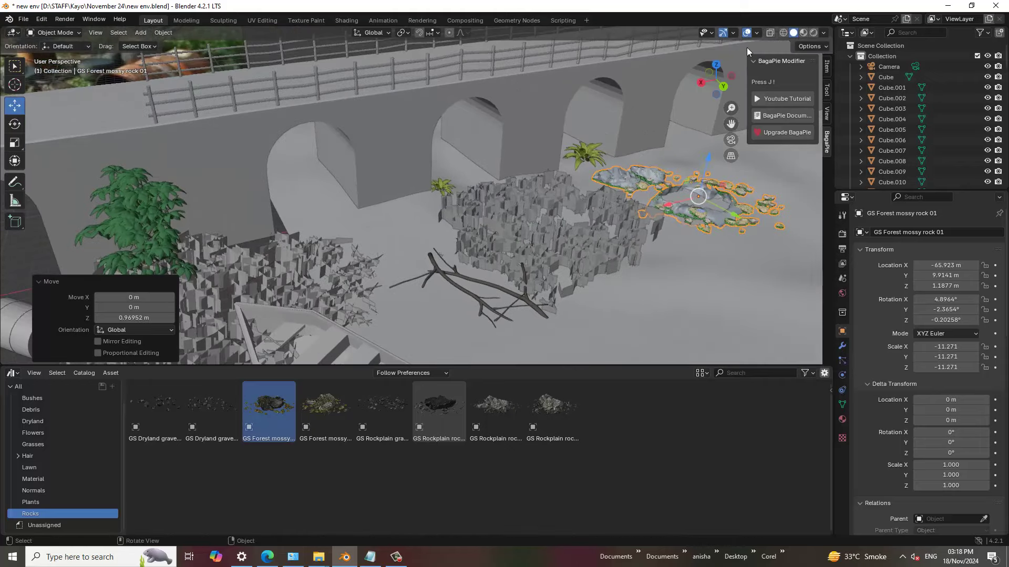
Step: Check the scene in Material Preview, return to Solid shading, and view the stone steps
click(803, 33)
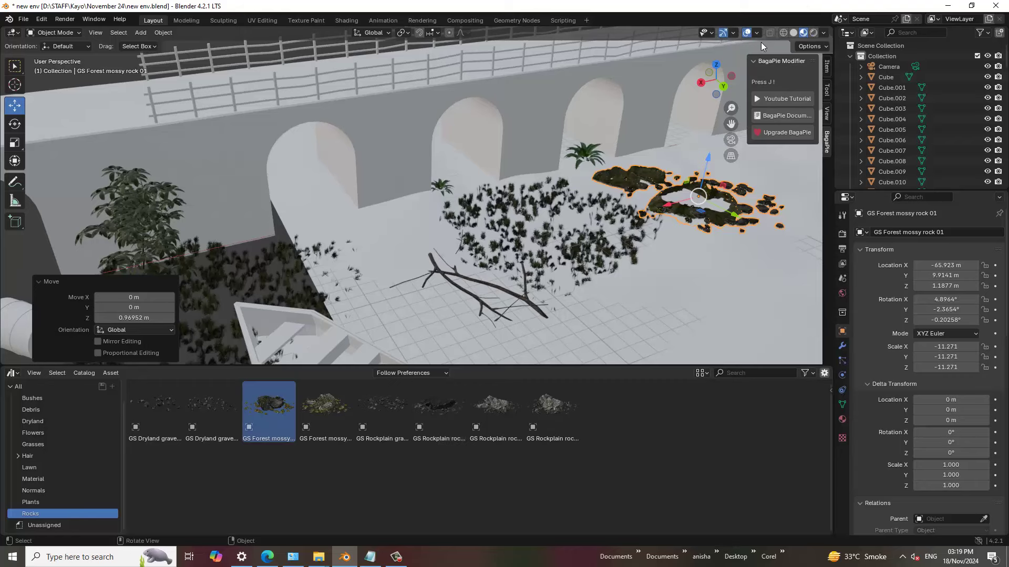
click(793, 33)
mouse_move(493, 157)
middle_down()
mouse_move(300, 241)
mouse_move(399, 162)
mouse_move(338, 231)
mouse_move(321, 203)
middle_up()
Step: Duplicate the moss patch and shift the copy along X and up along Z
click(257, 225)
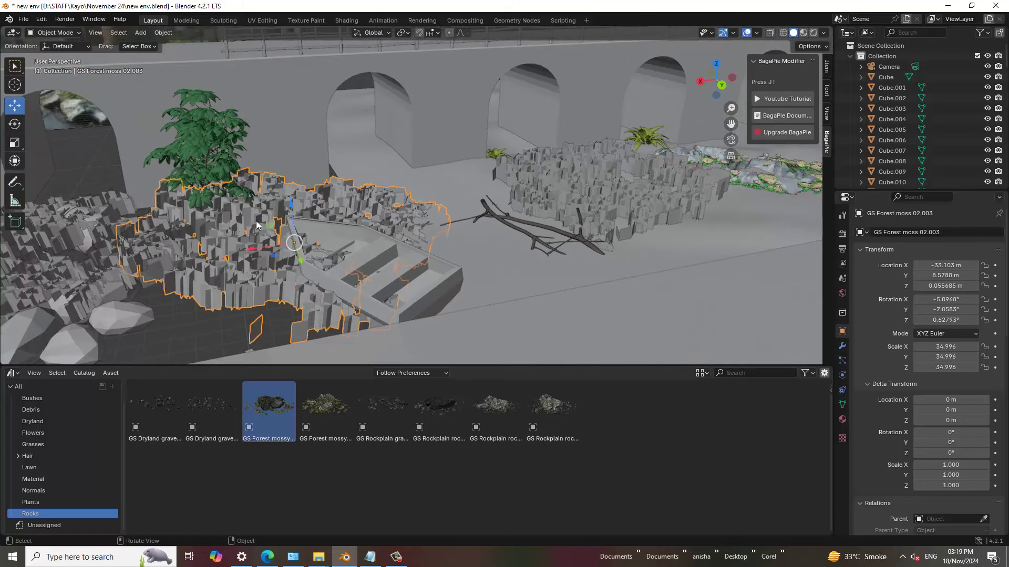
key(shift+d)
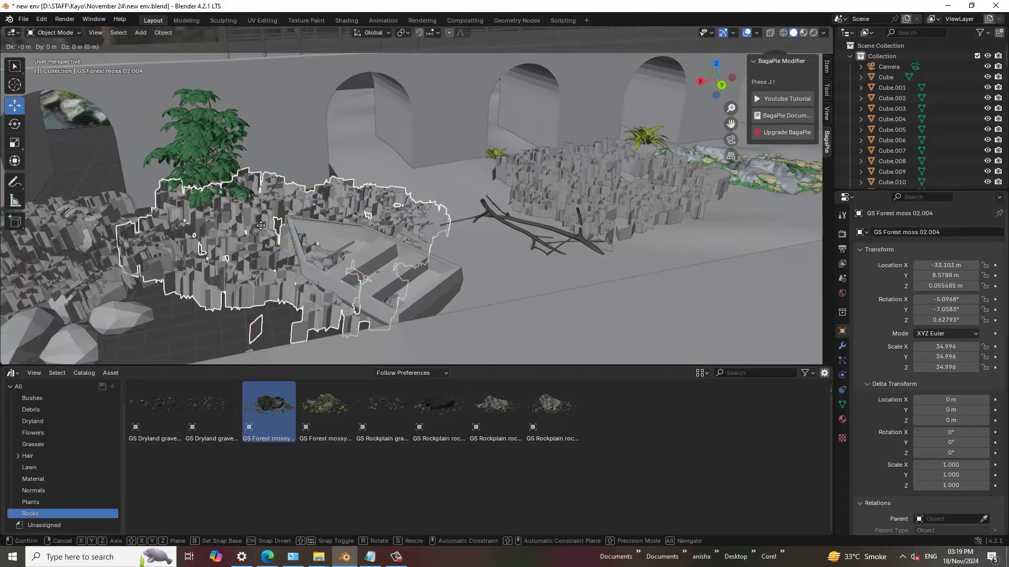
right_click(256, 221)
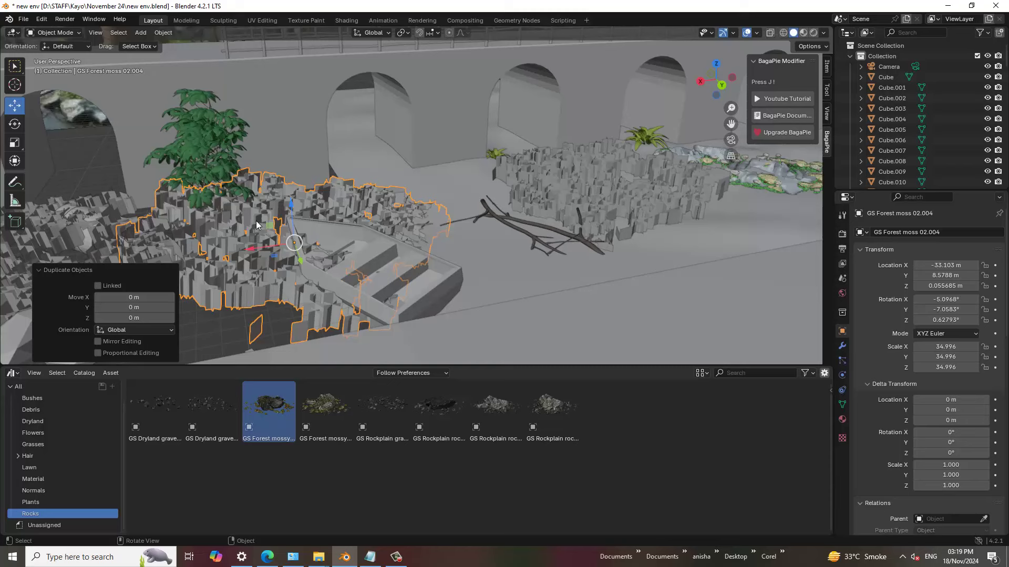
drag(252, 252, 399, 234)
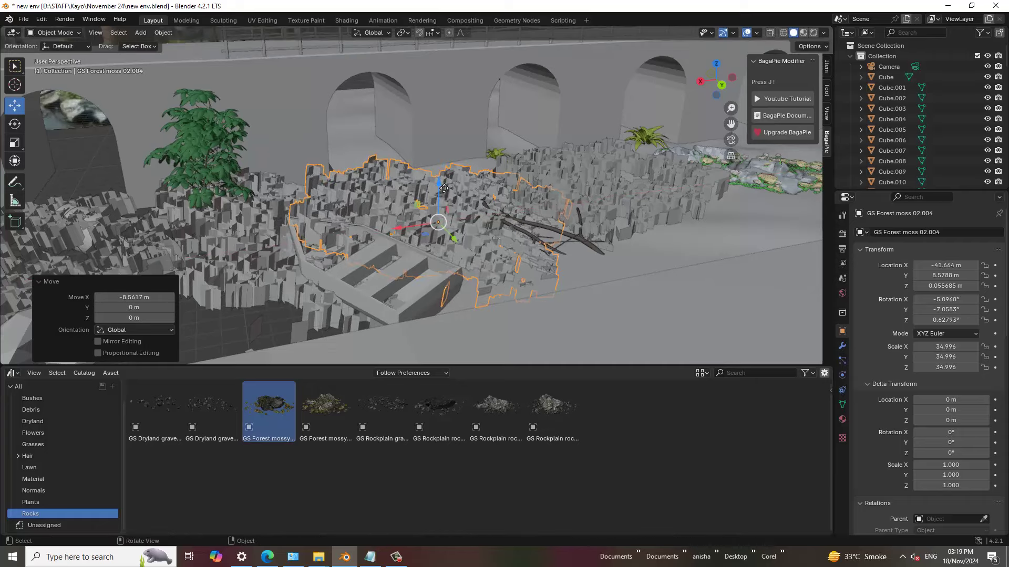
drag(444, 188, 477, 185)
middle_drag(462, 183, 278, 102)
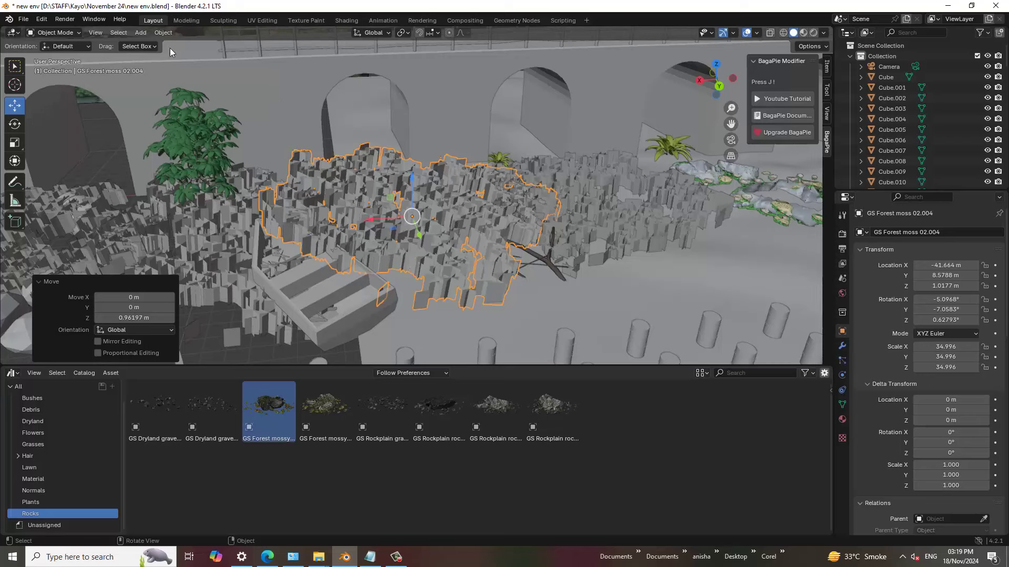
Step: Tilt the moss copy 8.14° about Y and lower it to Z 0.4203 m
click(15, 124)
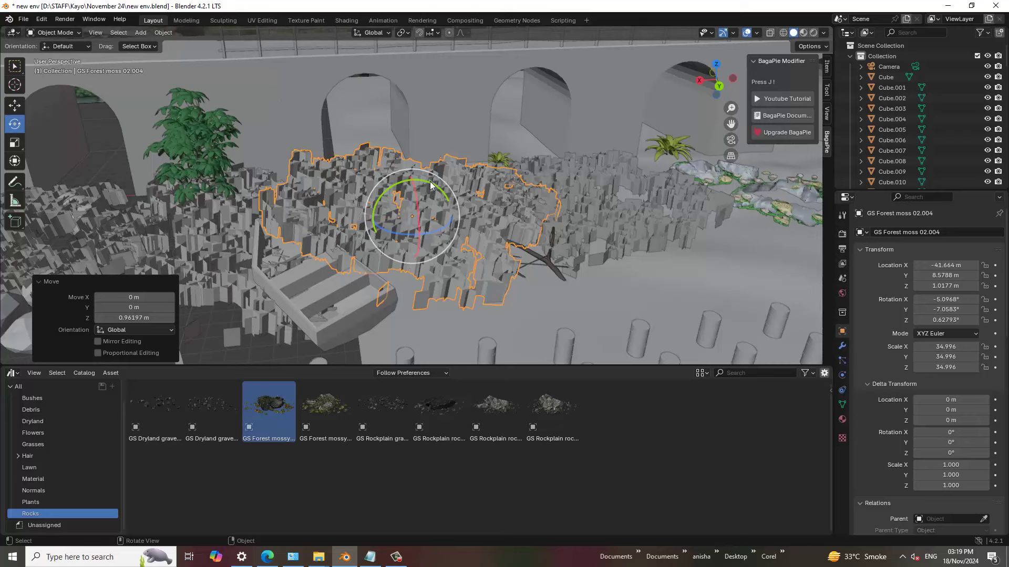
drag(426, 186, 420, 182)
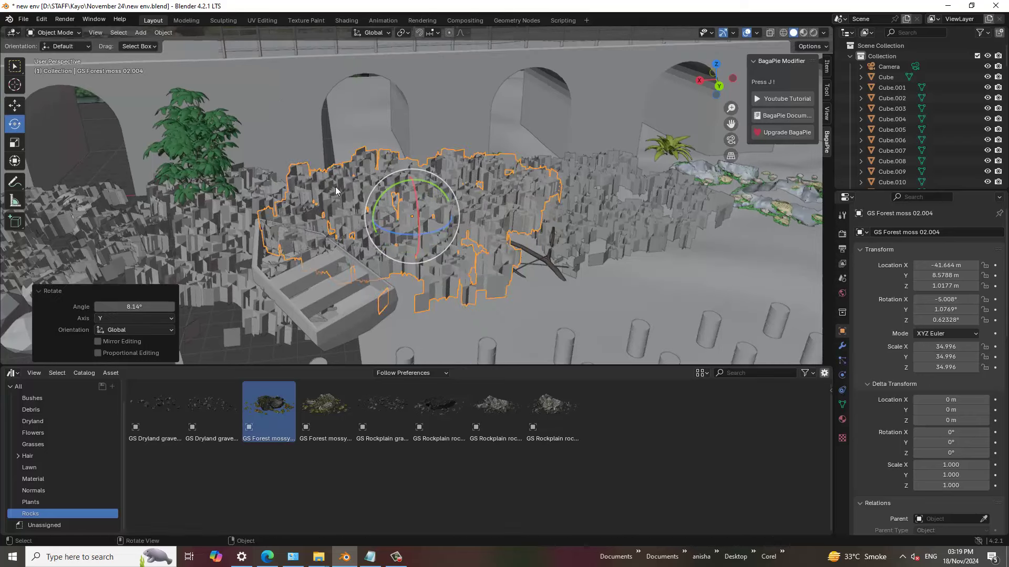
middle_drag(420, 182, 169, 158)
click(11, 109)
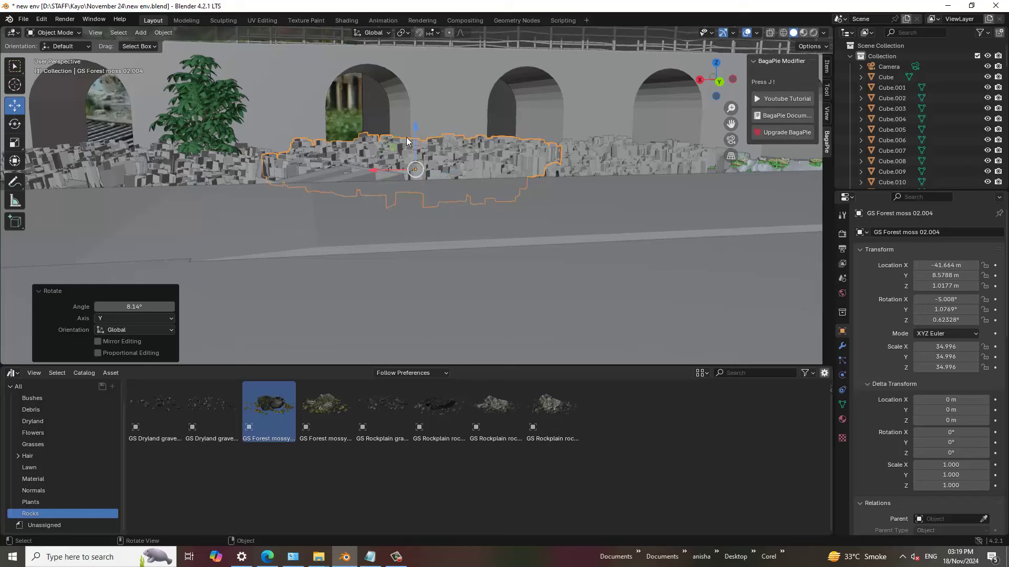
drag(407, 141, 449, 169)
mouse_move(449, 169)
middle_down()
mouse_move(492, 212)
mouse_move(645, 300)
middle_up()
scroll(492, 212, up, 4)
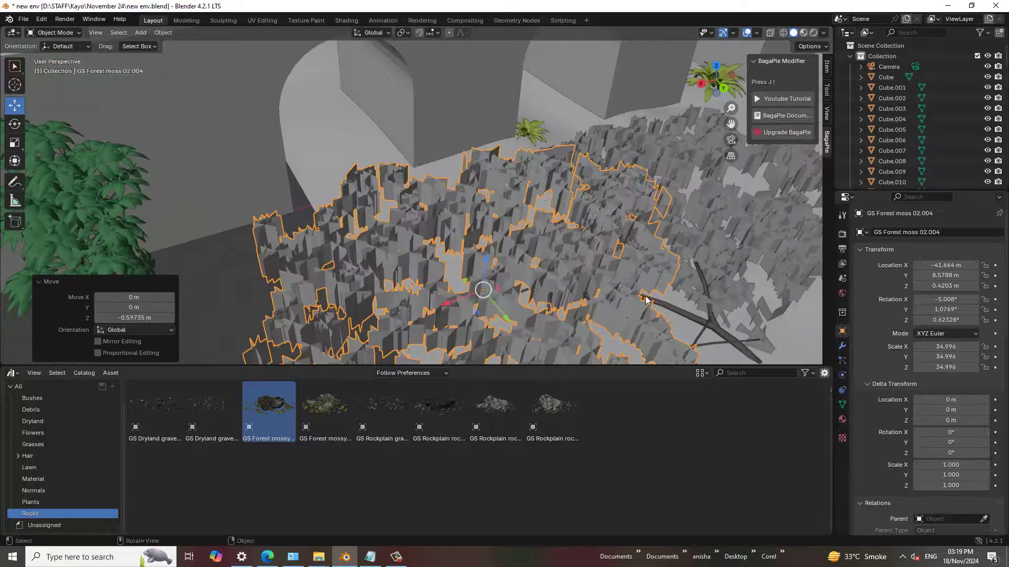
scroll(645, 300, down, 3)
scroll(534, 219, down, 3)
Step: Move the dry branches 01.001 to X -46.965, Y 14.501
click(536, 217)
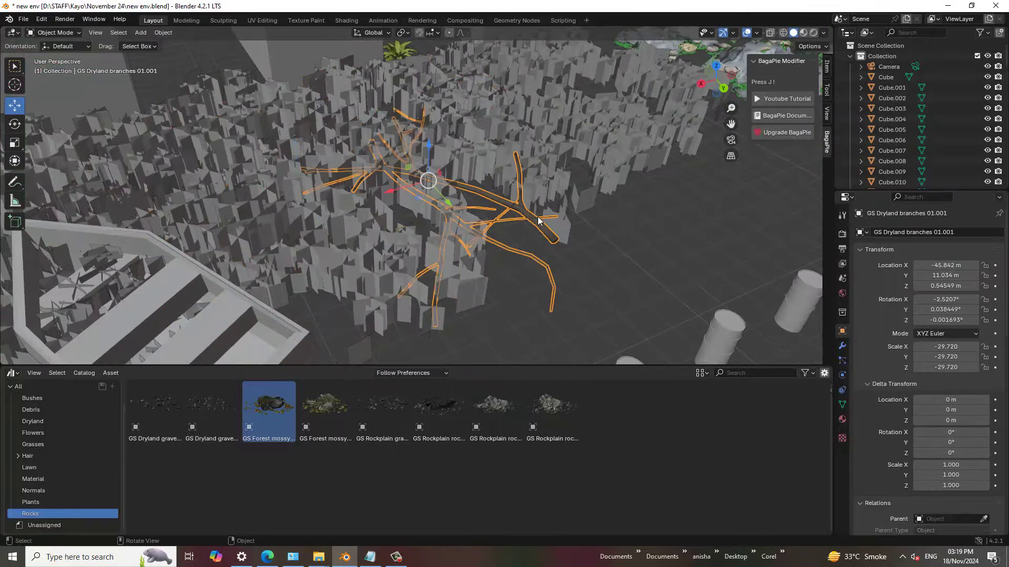
mouse_move(446, 202)
mouse_down()
mouse_move(450, 246)
mouse_move(580, 232)
mouse_up()
scroll(580, 231, down, 3)
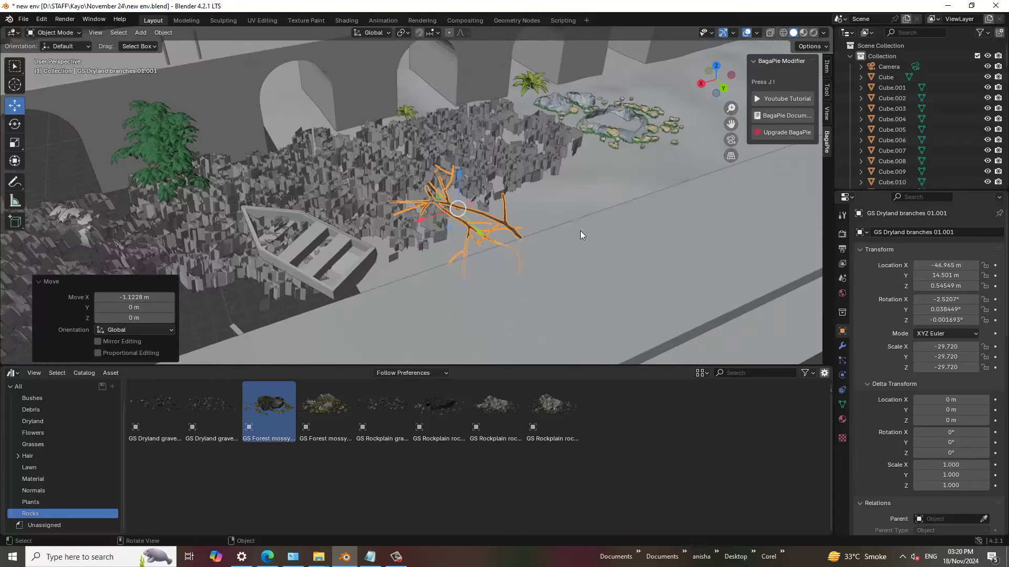
shift+middle_drag(587, 241, 592, 153)
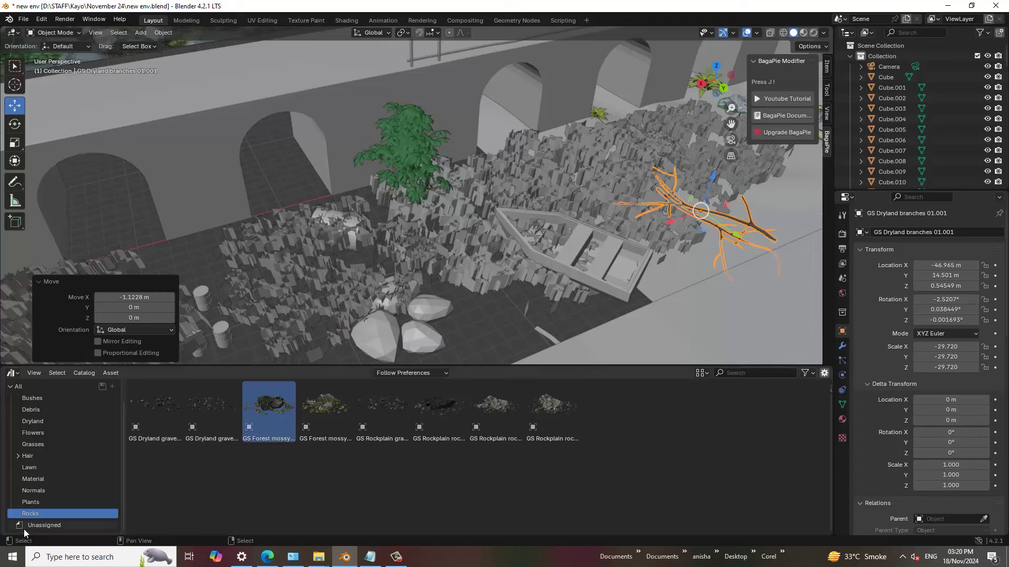
Step: Place the GS Forest young B 01 plant from the Plants catalog and enlarge it
click(38, 502)
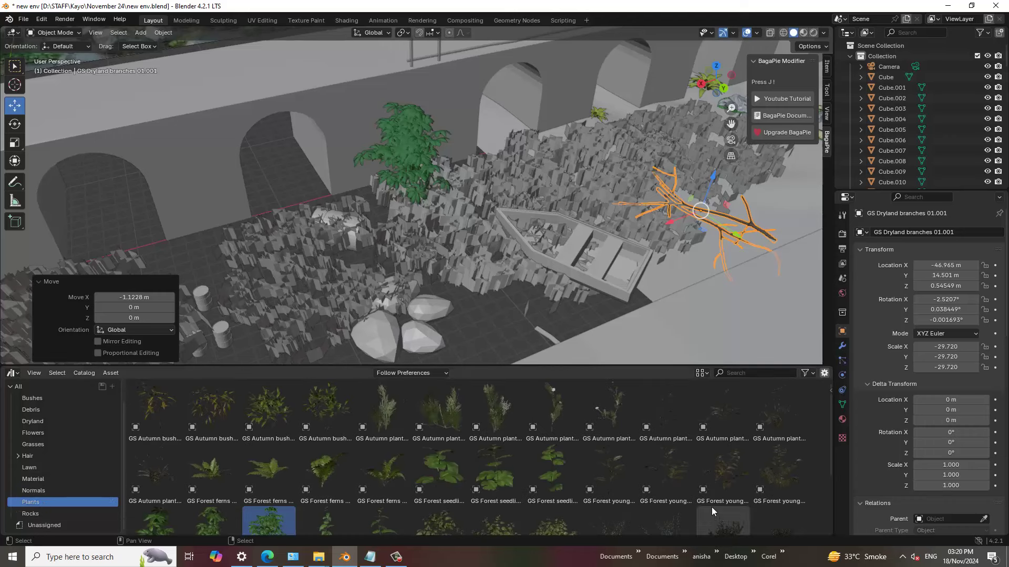
scroll(509, 428, down, 1)
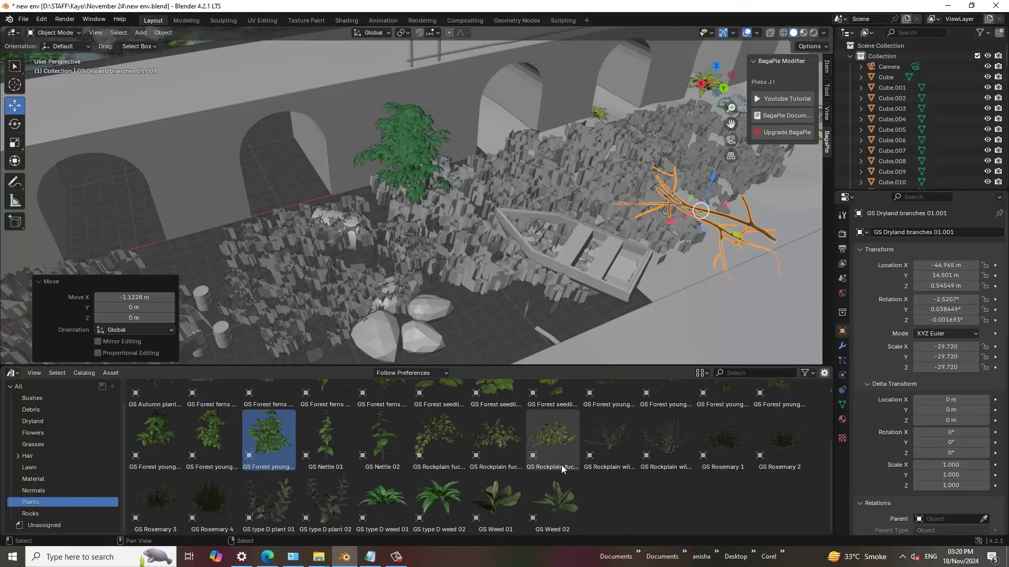
click(156, 446)
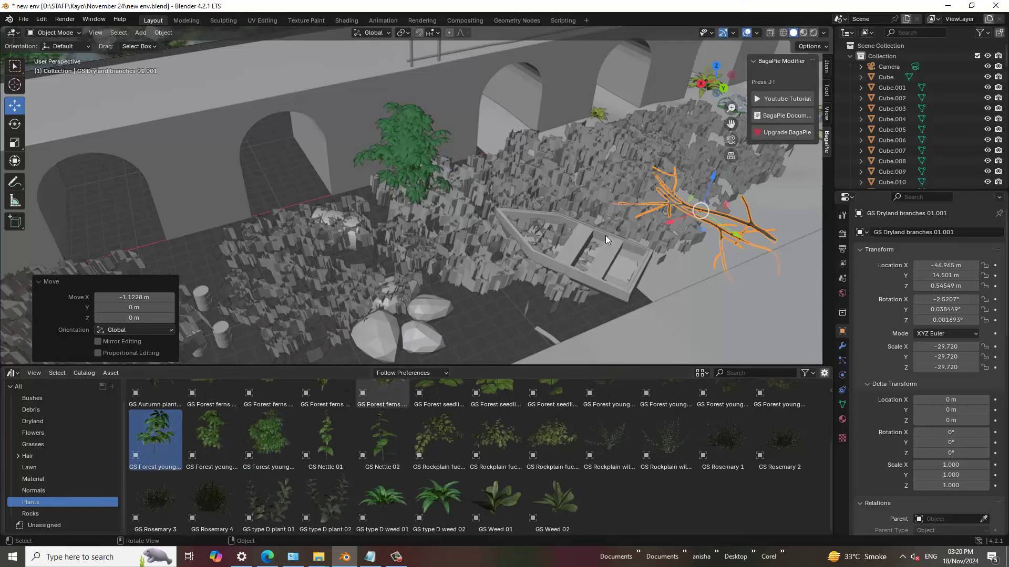
mouse_move(155, 445)
mouse_down()
mouse_move(697, 238)
mouse_move(667, 267)
mouse_up()
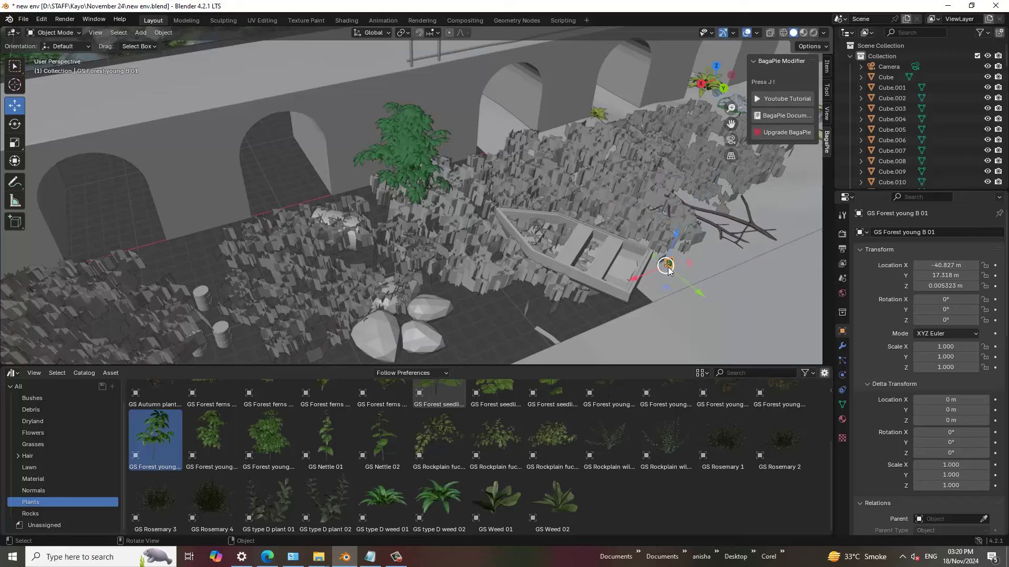
scroll(673, 267, down, 4)
key(s)
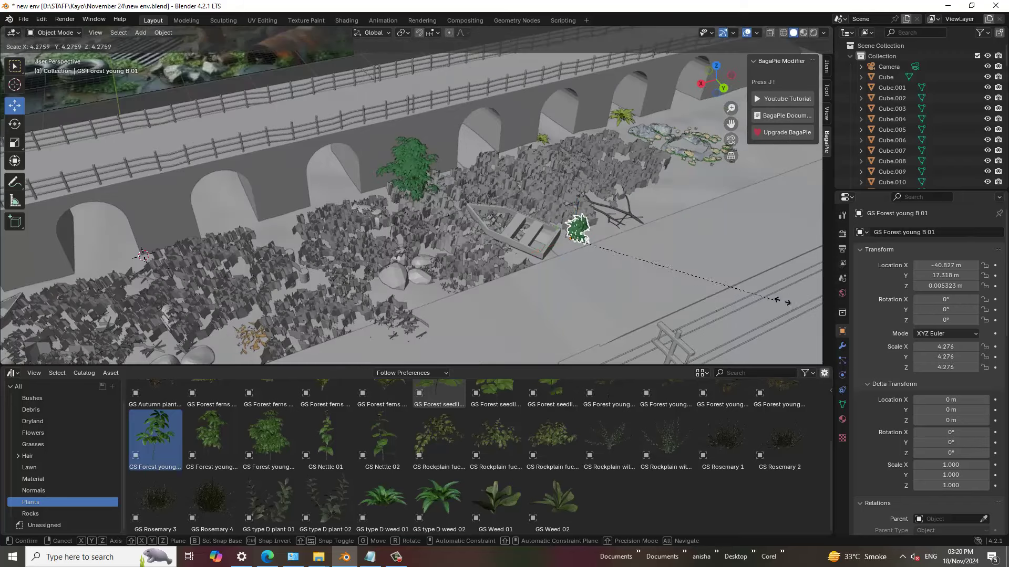
click(785, 281)
mouse_move(785, 281)
middle_down()
mouse_move(659, 153)
mouse_move(535, 223)
middle_up()
Step: Move the plant along X and Y to sit beside the wall arches at Y 2.1927 m
key(g)
key(x)
click(604, 215)
middle_drag(604, 215, 645, 212)
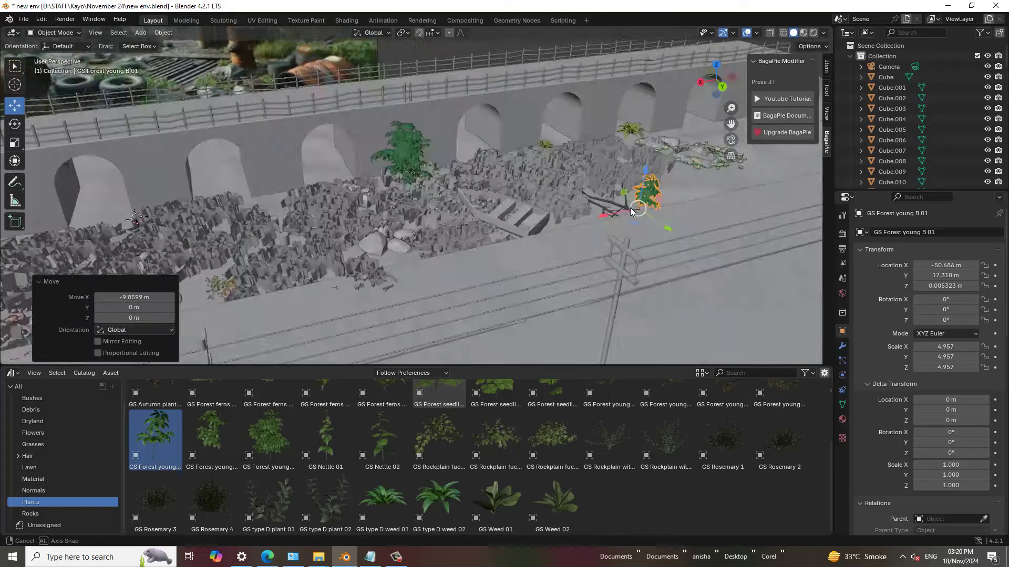
key(g)
key(y)
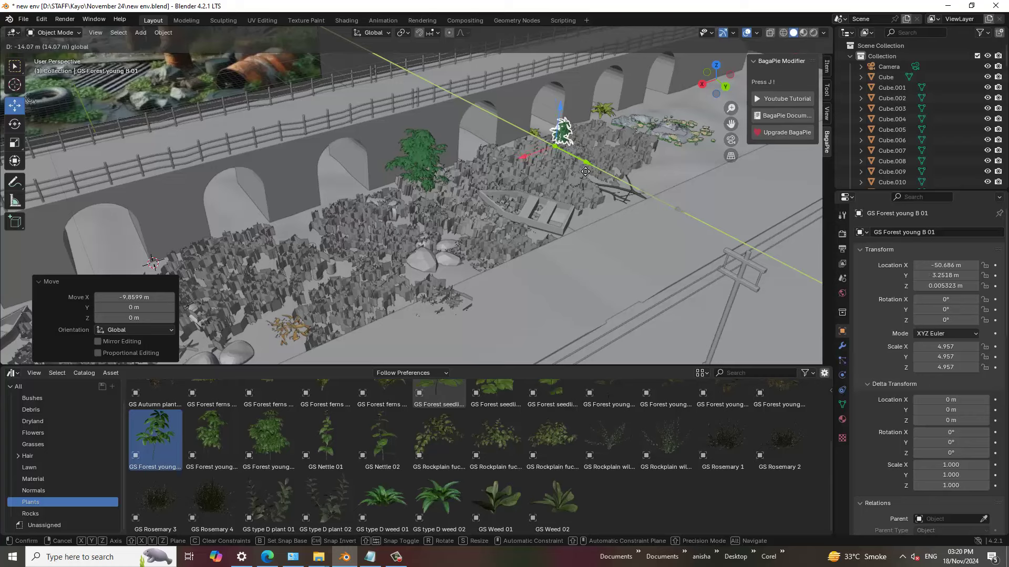
click(584, 168)
key(KP_Decimal)
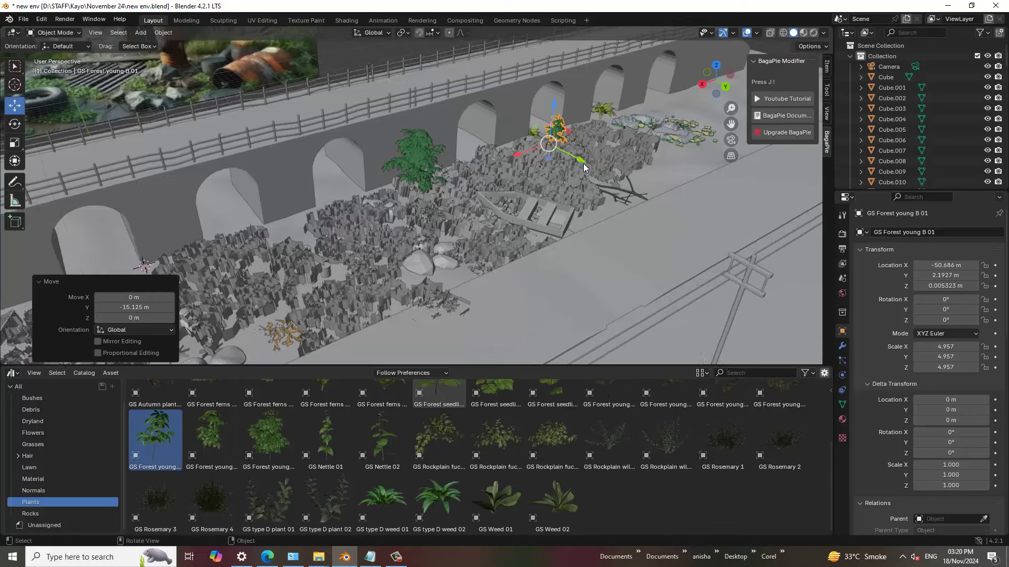
middle_drag(586, 168, 465, 176)
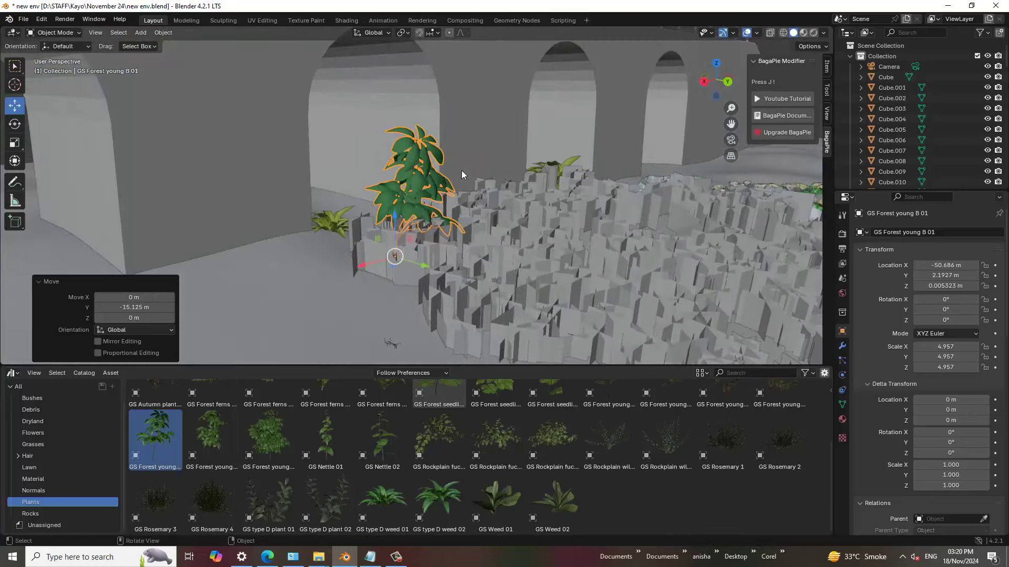
Step: Enlarge the plant further to a scale of 7.809
key(s)
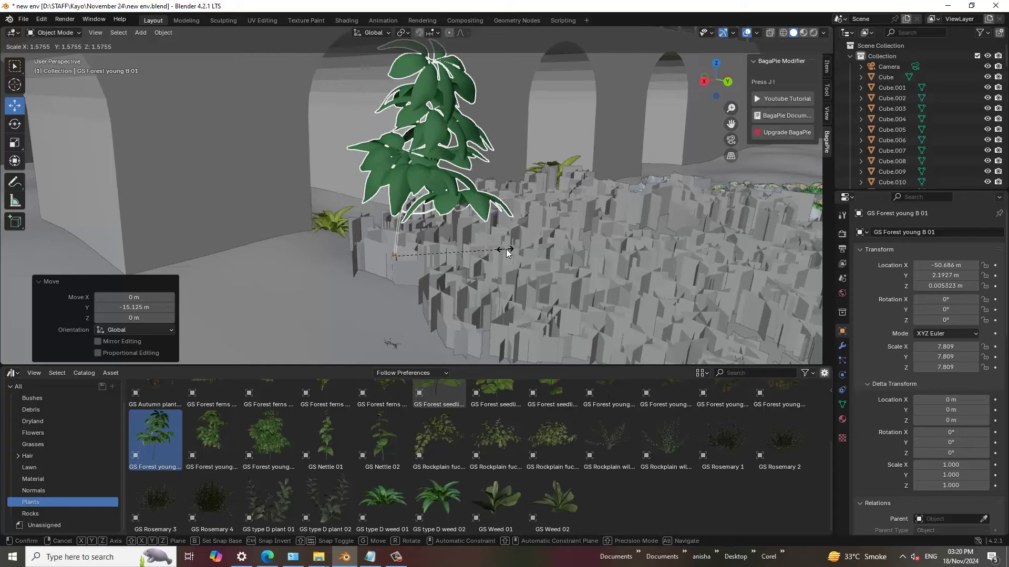
click(505, 249)
scroll(505, 249, down, 4)
mouse_move(480, 220)
middle_down()
mouse_move(464, 216)
mouse_move(506, 216)
mouse_move(525, 231)
mouse_move(472, 250)
mouse_move(484, 251)
mouse_move(493, 203)
middle_up()
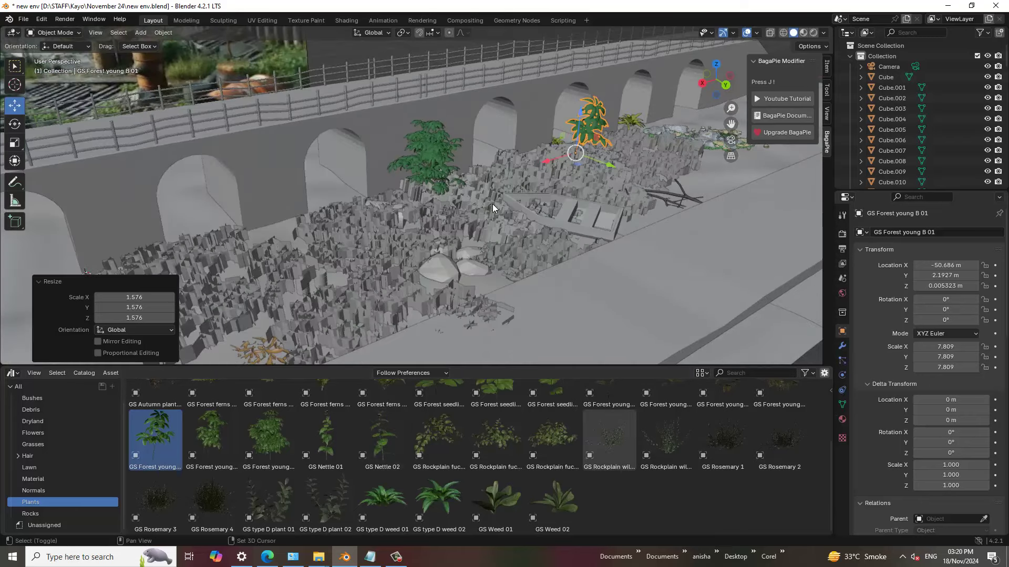
Step: Place a GS Forest moss 01 patch from the Lawn catalog and scale it to -29.891
click(39, 444)
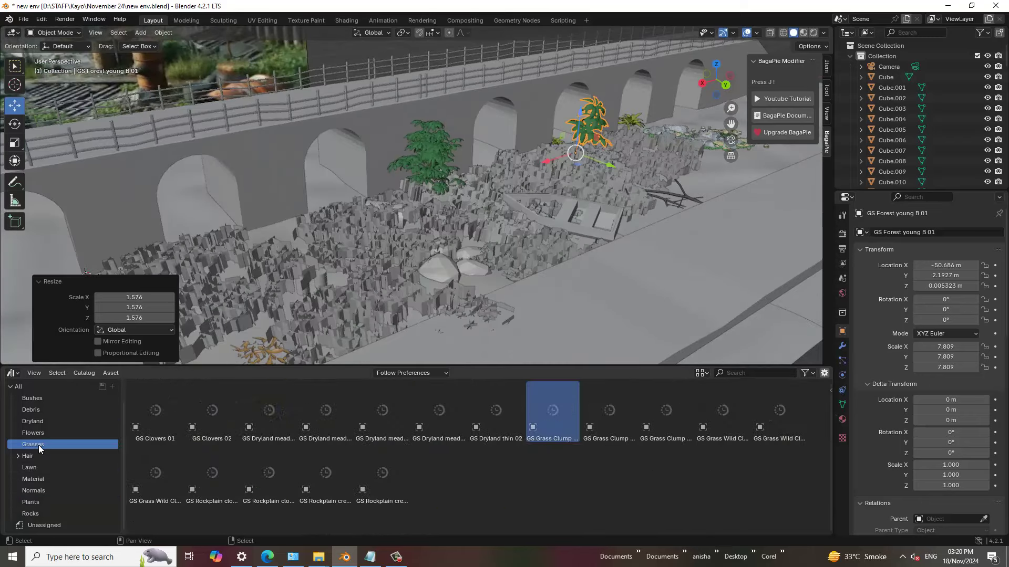
click(42, 468)
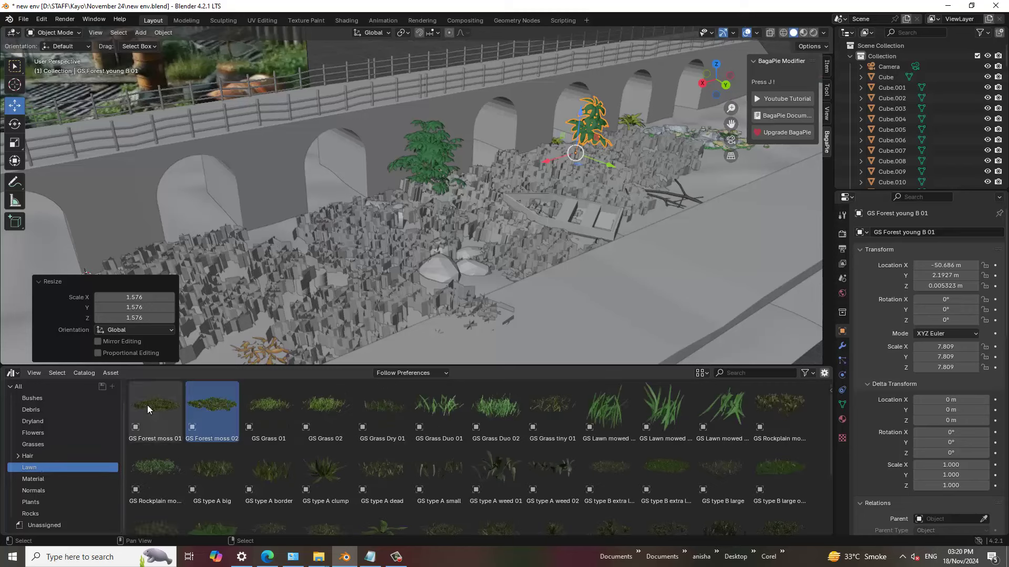
mouse_move(147, 405)
mouse_down()
mouse_move(829, 119)
mouse_move(714, 182)
mouse_up()
shift+middle_drag(690, 197, 619, 232)
key(s)
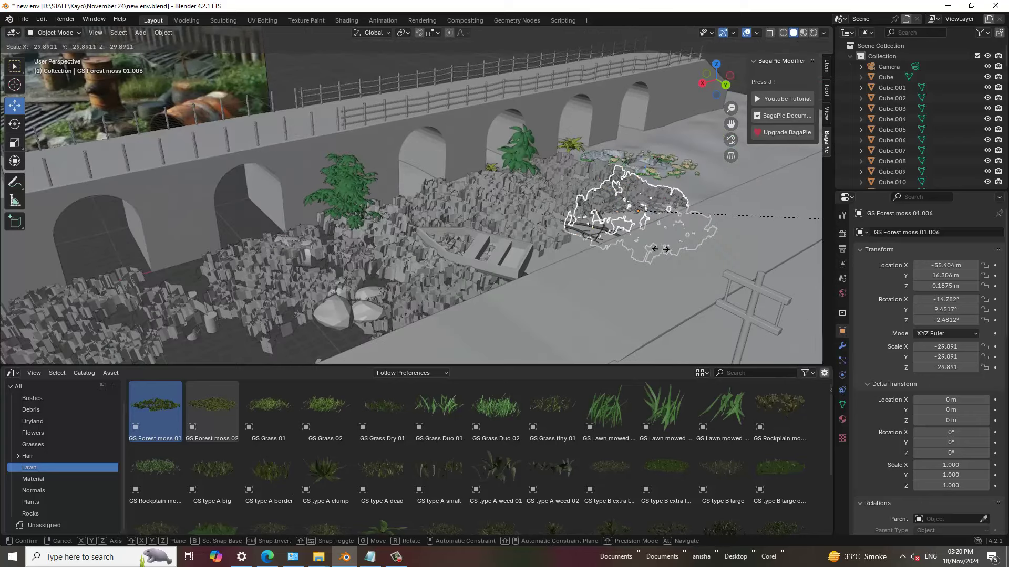
click(809, 223)
mouse_move(809, 223)
middle_down()
mouse_move(653, 226)
mouse_move(541, 148)
mouse_move(533, 235)
middle_up()
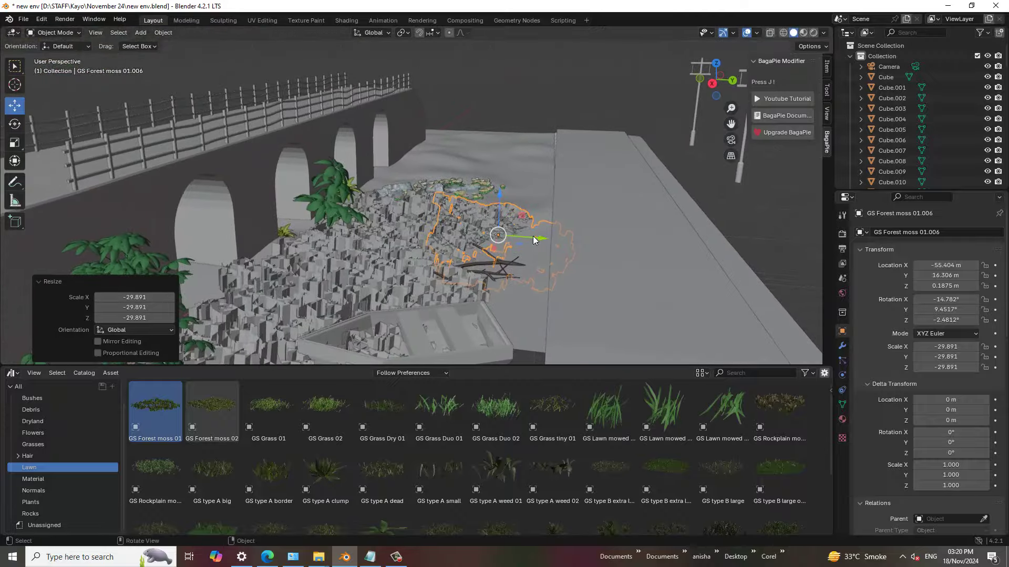
Step: Raise the moss patch to Z 0.98634 m and tilt it 12.5° about X
mouse_move(573, 242)
mouse_down()
mouse_move(521, 204)
mouse_move(523, 173)
mouse_up()
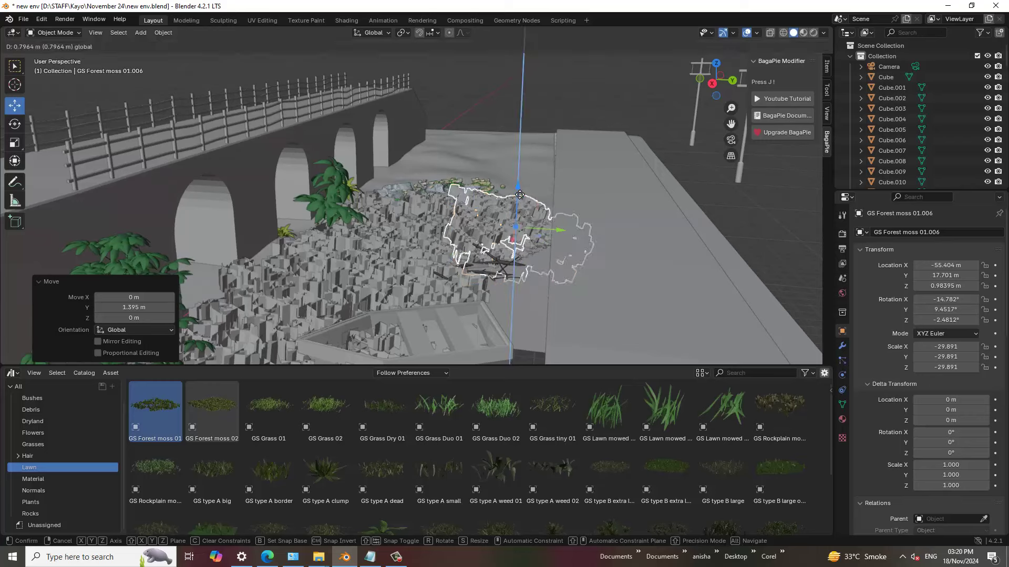
scroll(522, 174, up, 2)
click(15, 124)
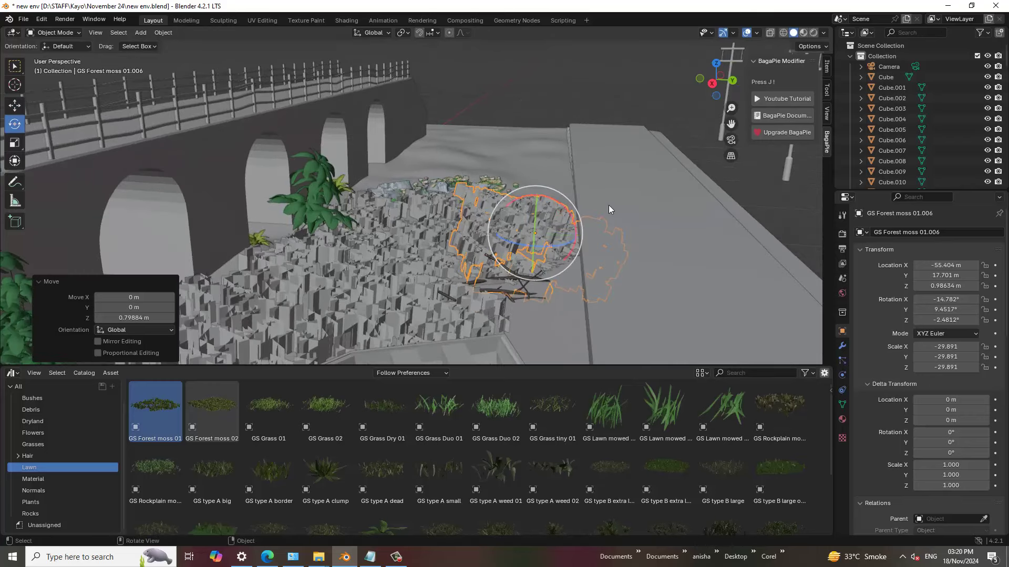
drag(567, 210, 551, 195)
mouse_move(617, 226)
middle_down()
mouse_move(535, 278)
mouse_move(371, 196)
mouse_move(250, 219)
mouse_move(314, 195)
mouse_move(426, 176)
middle_up()
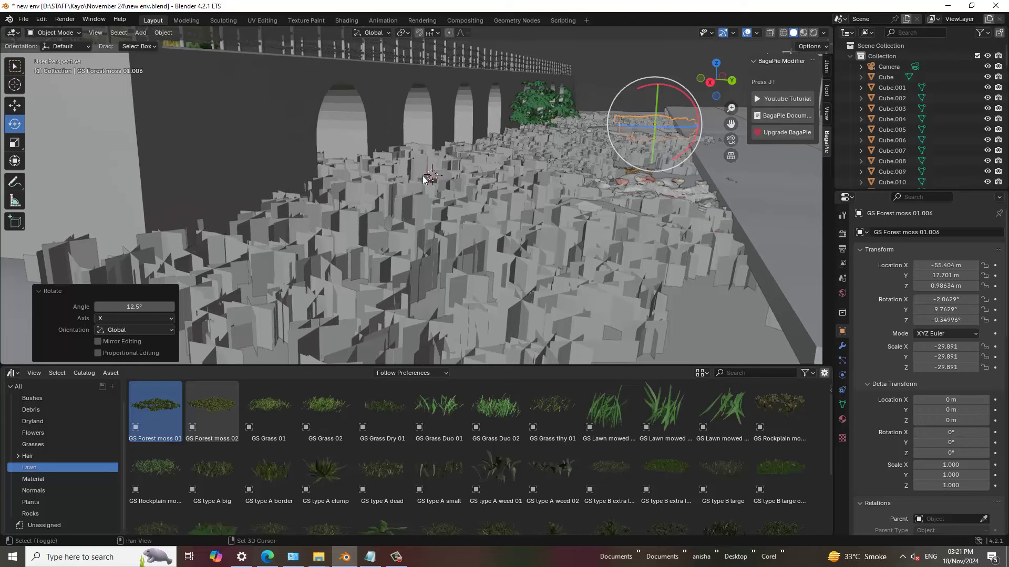
Step: Switch the viewport to solid shading, pull back to an overview, and select the ground Plane
click(804, 32)
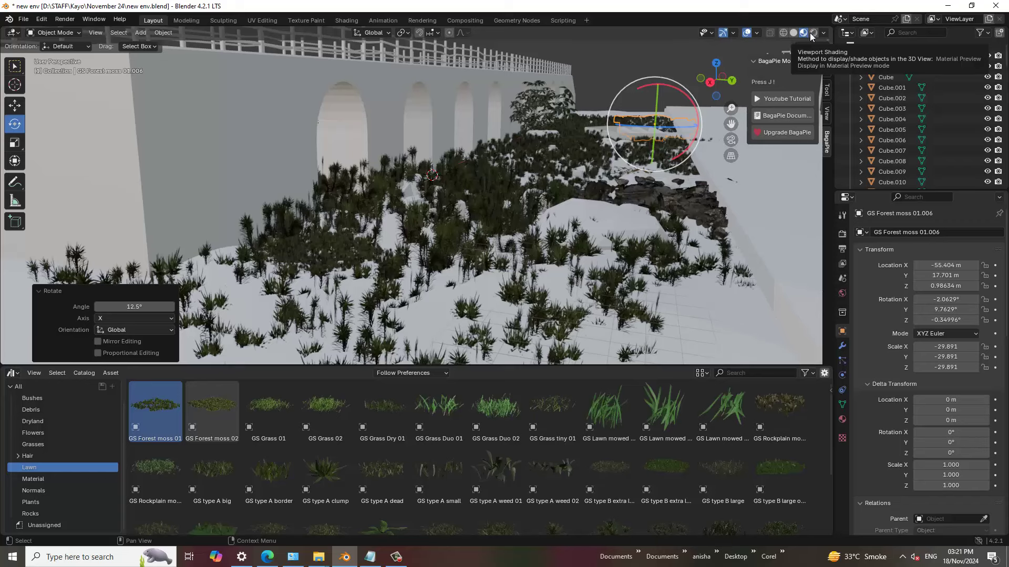
click(793, 32)
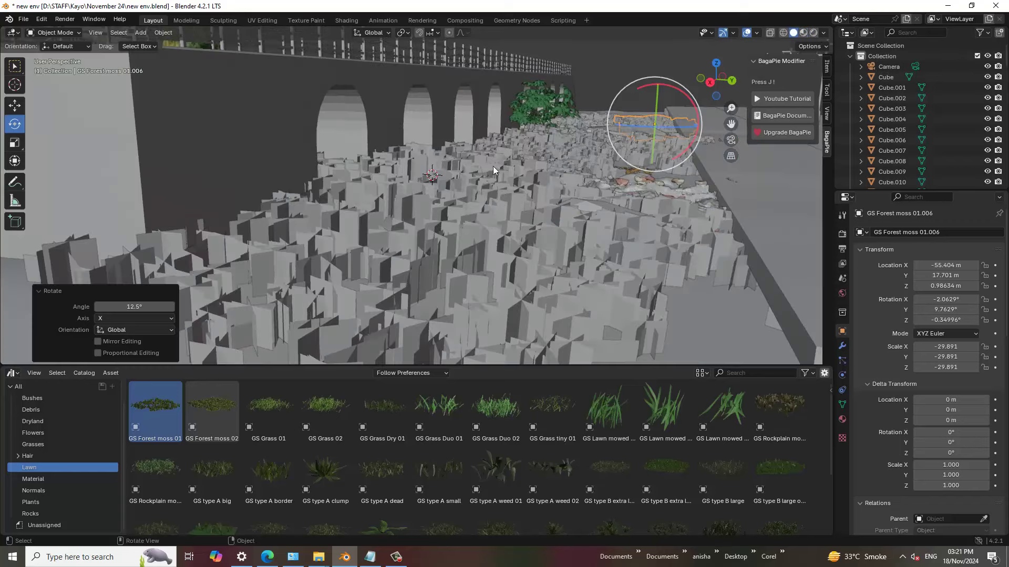
scroll(493, 166, down, 8)
middle_drag(468, 208, 456, 201)
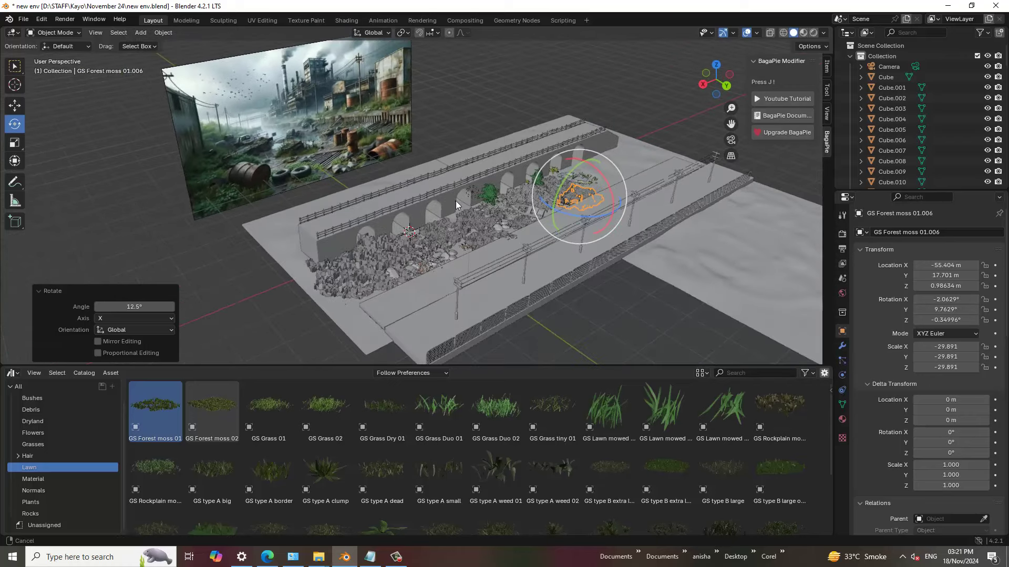
scroll(456, 201, up, 3)
click(204, 264)
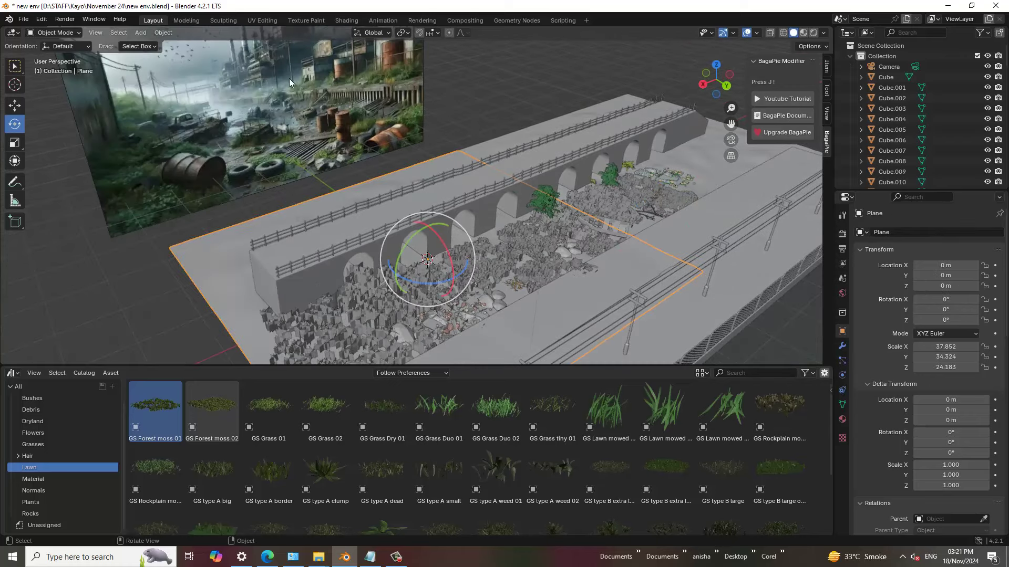
Step: In the Shading workspace, add a new material to the Plane with a red base colour
click(348, 19)
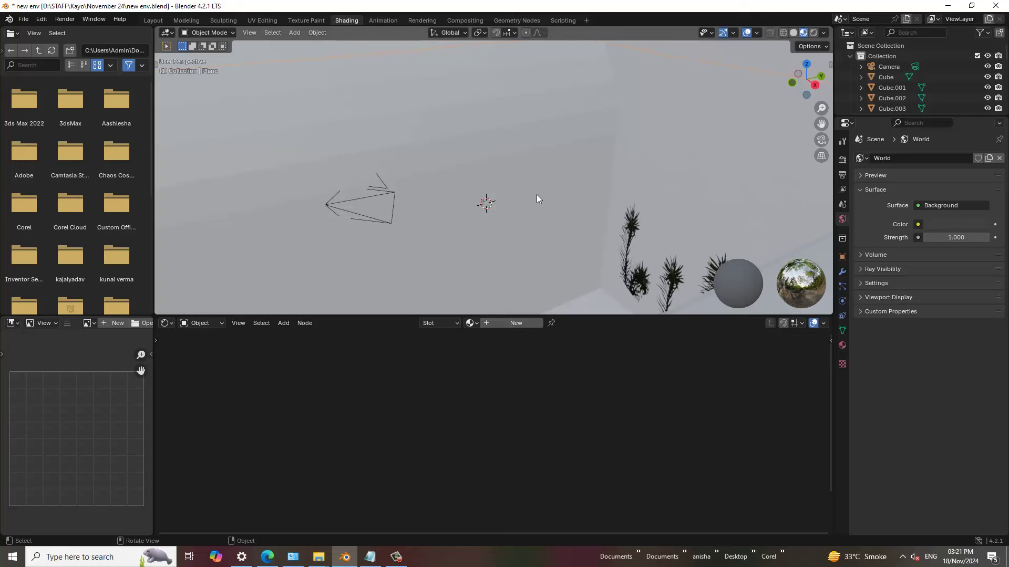
scroll(537, 194, down, 5)
mouse_move(537, 194)
middle_down()
mouse_move(475, 224)
mouse_move(307, 260)
middle_up()
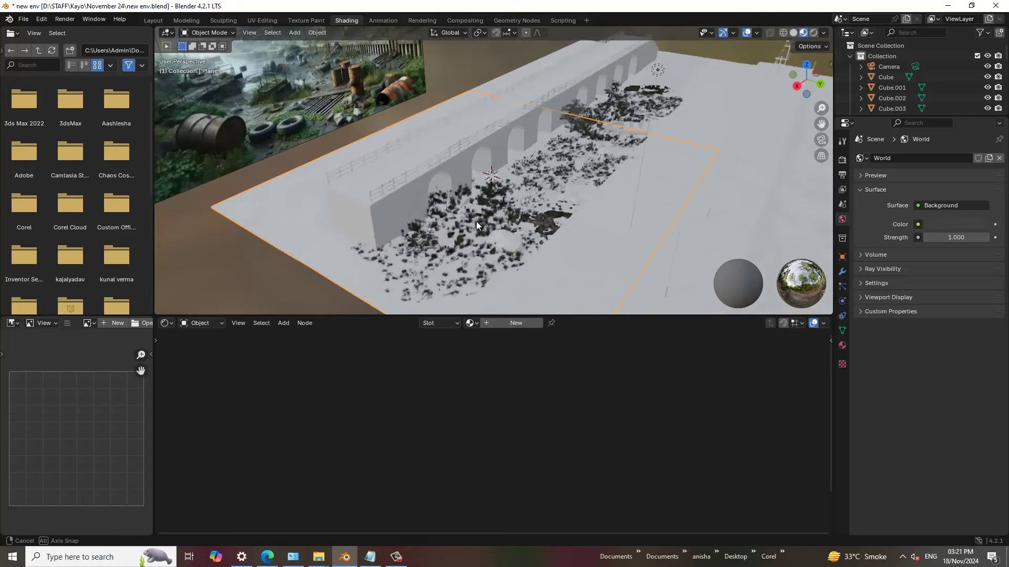
click(513, 322)
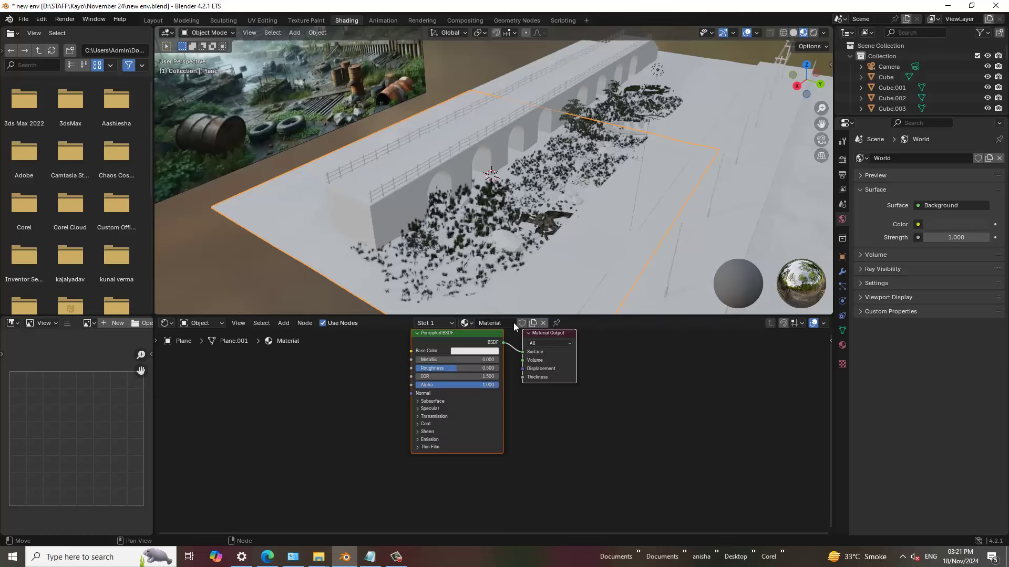
click(475, 351)
click(481, 293)
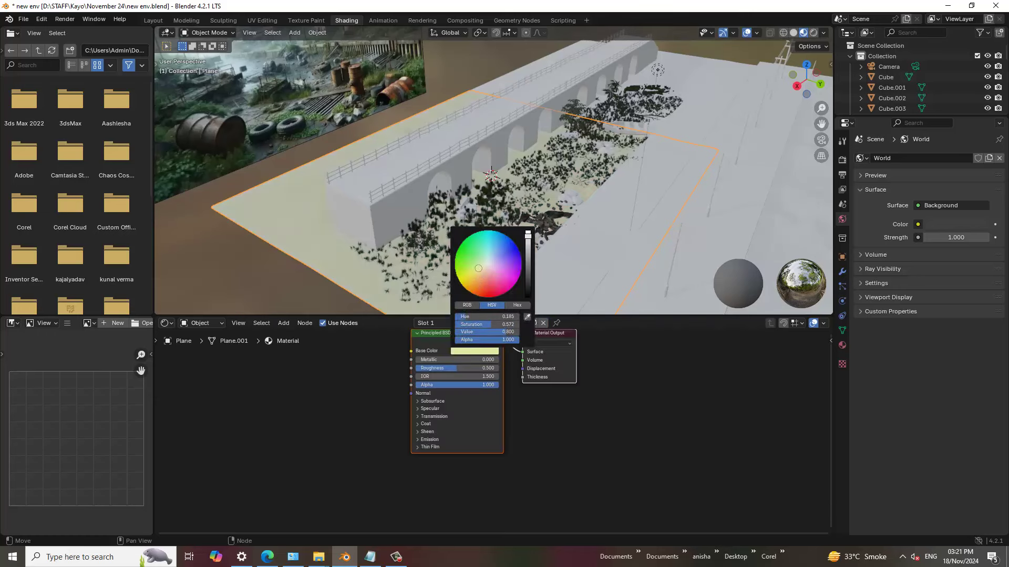
drag(482, 292, 482, 298)
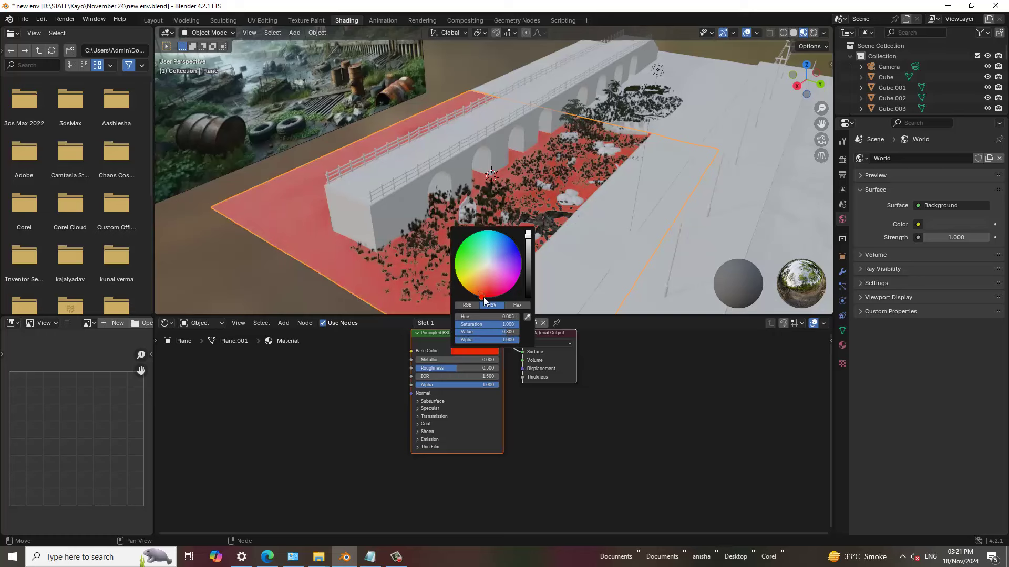
Step: Sample a dark grey-green base colour and set Roughness 1.000 and IOR 1.000
click(477, 349)
click(528, 317)
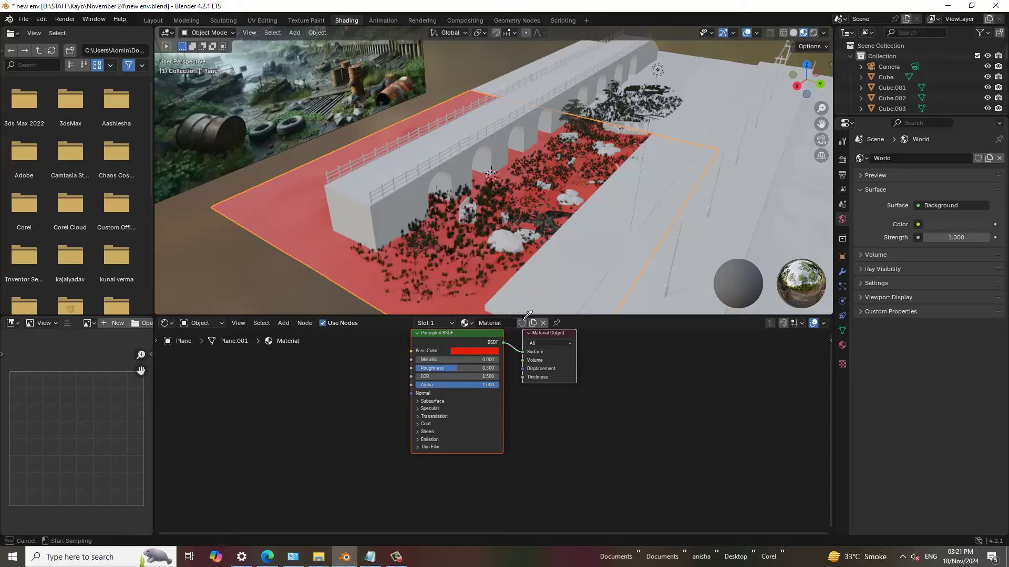
click(260, 153)
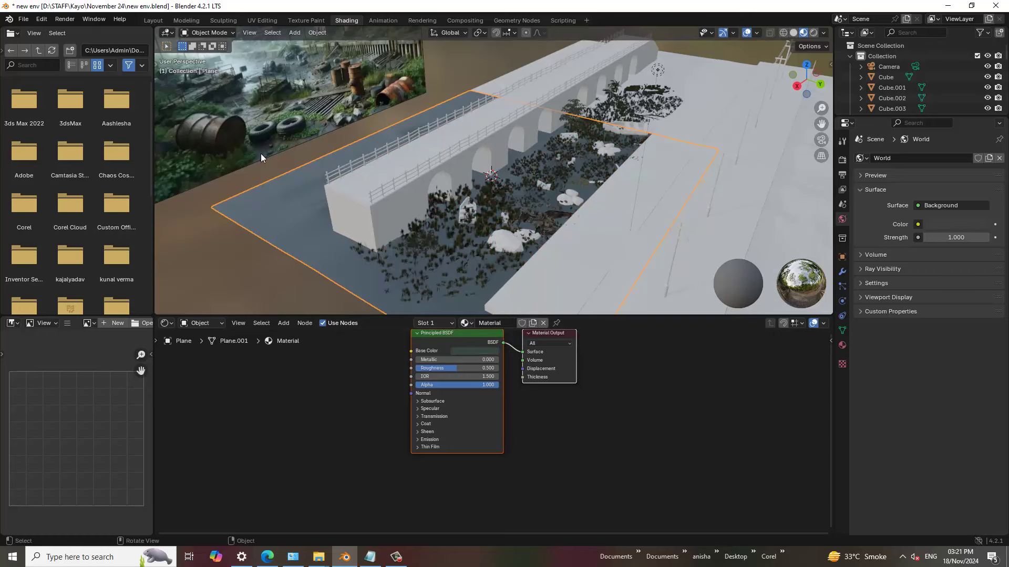
drag(451, 367, 499, 368)
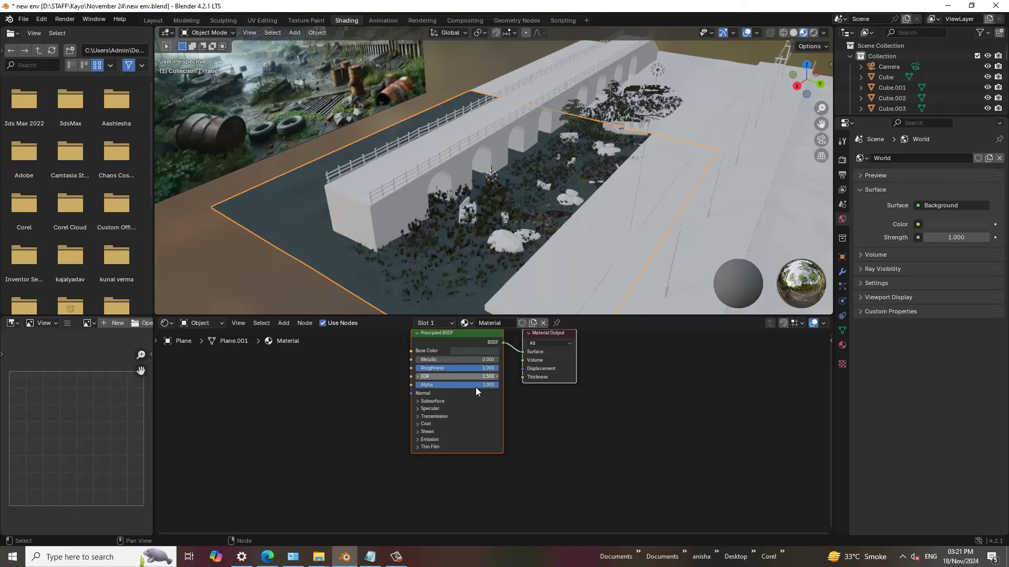
double_click(443, 377)
text(1)
key(Return)
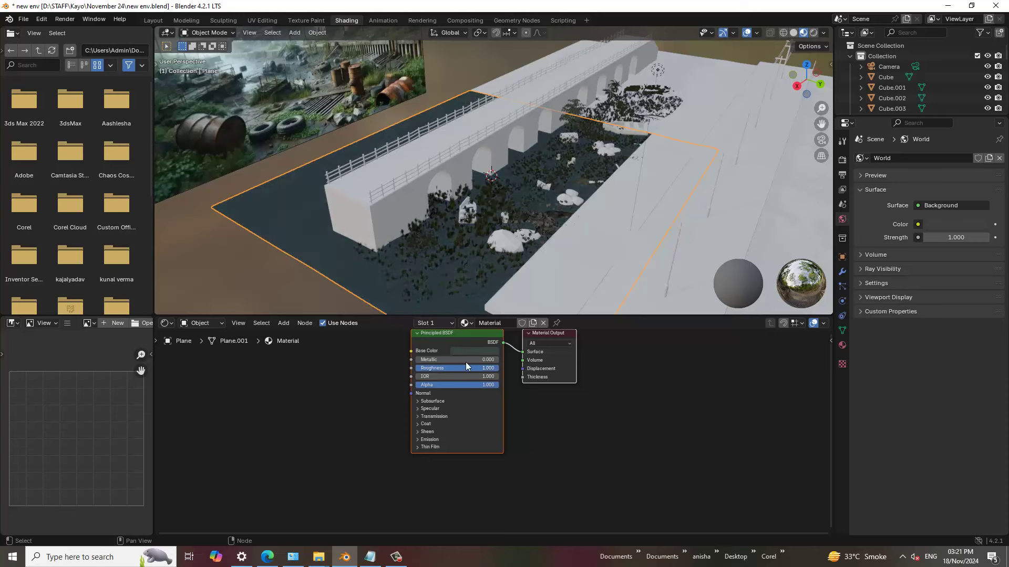
Step: Resample a saturated green from the reference image as the ground's base colour
click(466, 351)
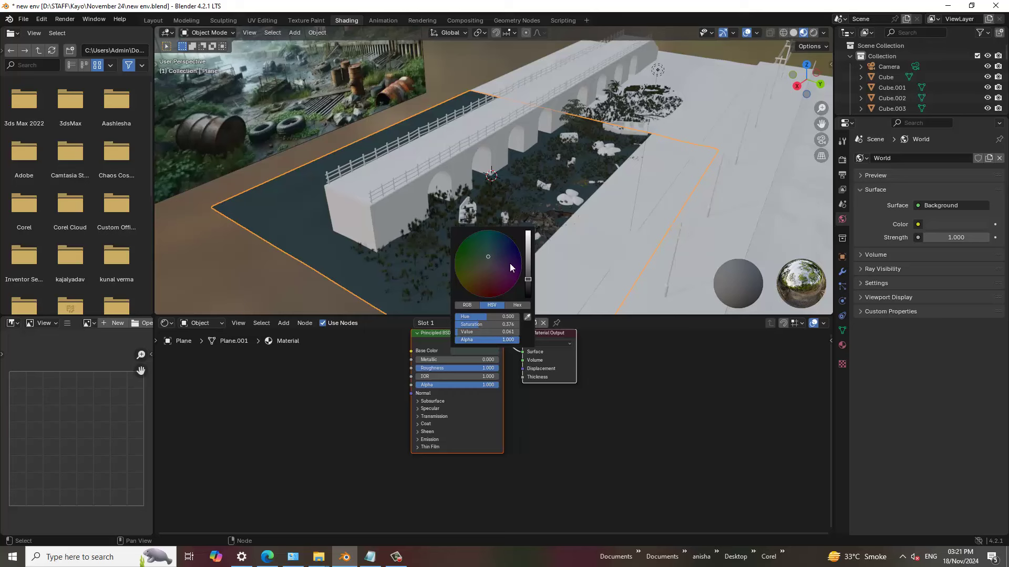
drag(485, 257, 491, 281)
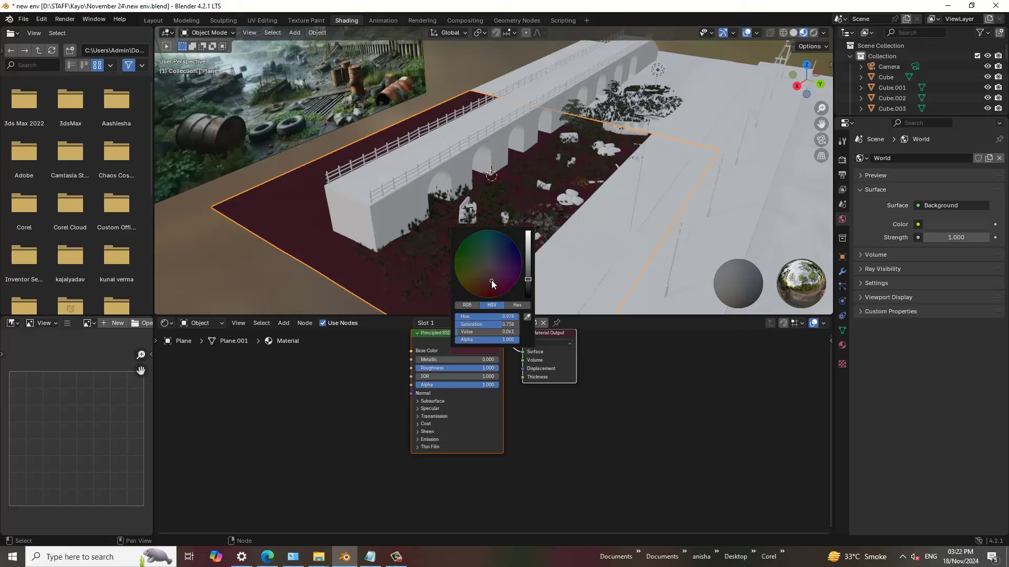
click(528, 316)
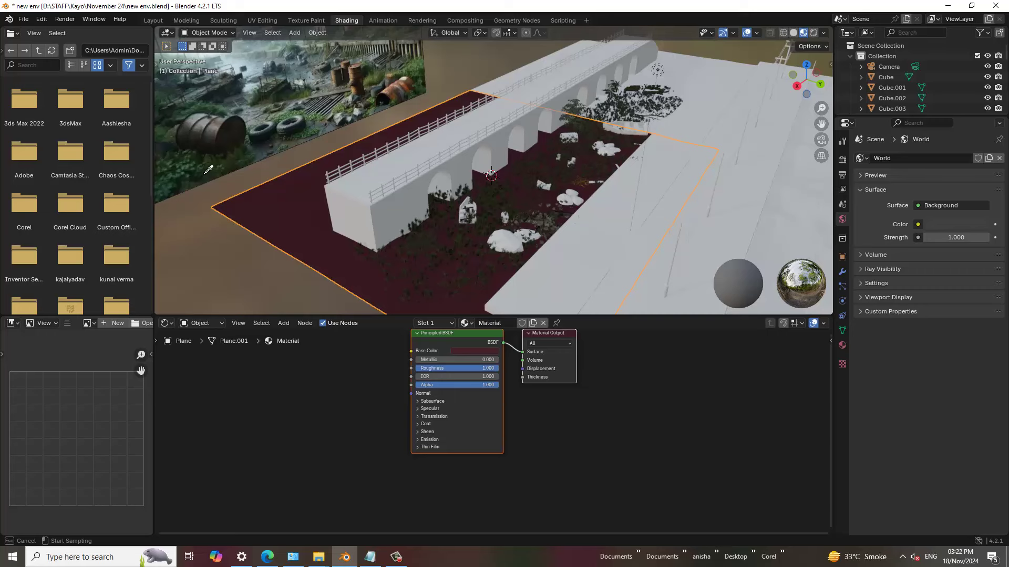
click(188, 173)
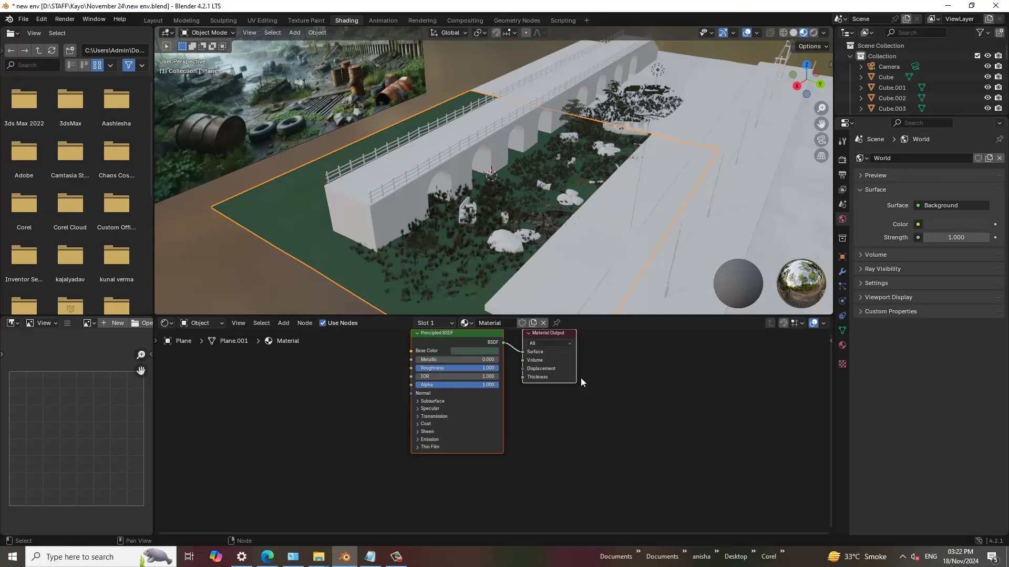
click(473, 350)
mouse_move(480, 257)
mouse_down()
mouse_move(464, 252)
mouse_move(469, 266)
mouse_move(478, 259)
mouse_up()
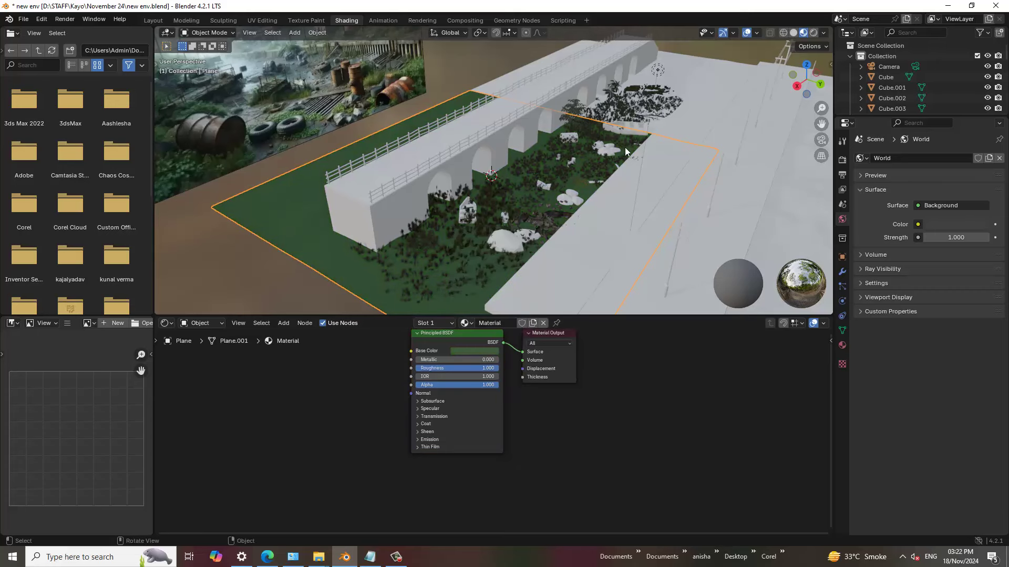
shift+middle_drag(675, 149, 649, 170)
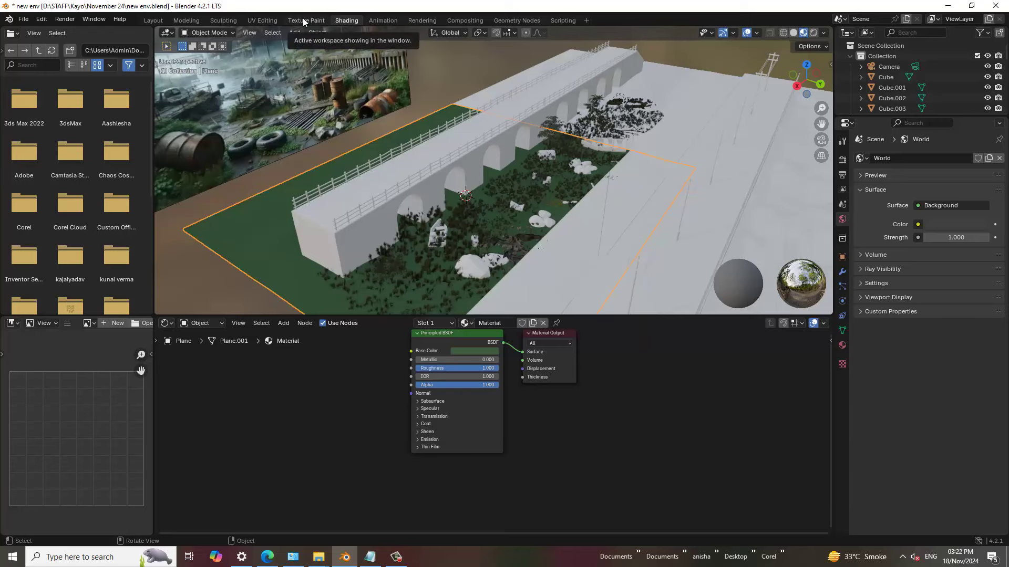
Step: Back in Layout, zoom in on the green lawn and wall, then select GS Forest moss 02.002
click(150, 21)
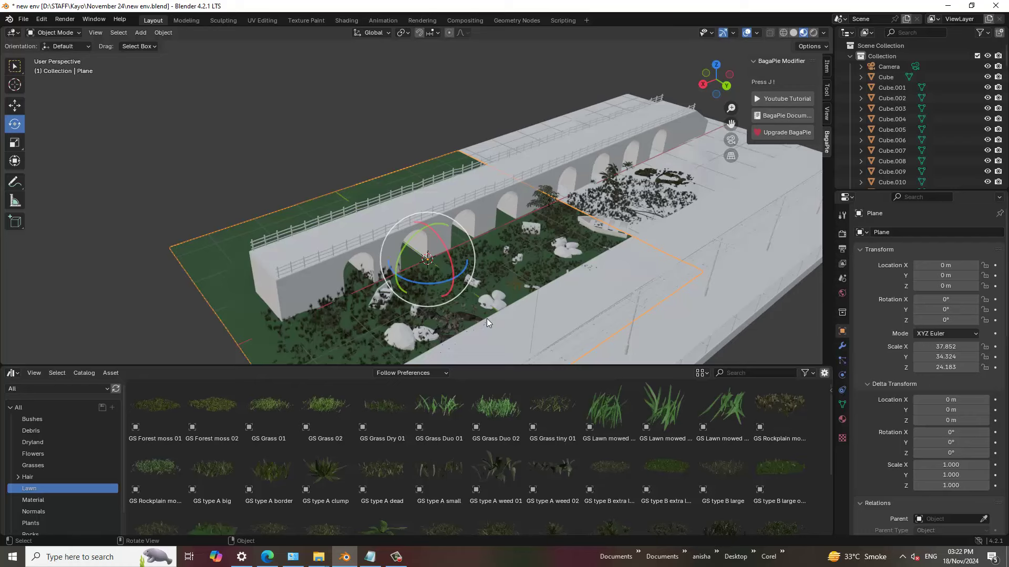
scroll(515, 310, up, 2)
mouse_move(525, 305)
middle_down()
mouse_move(371, 300)
mouse_move(489, 207)
middle_up()
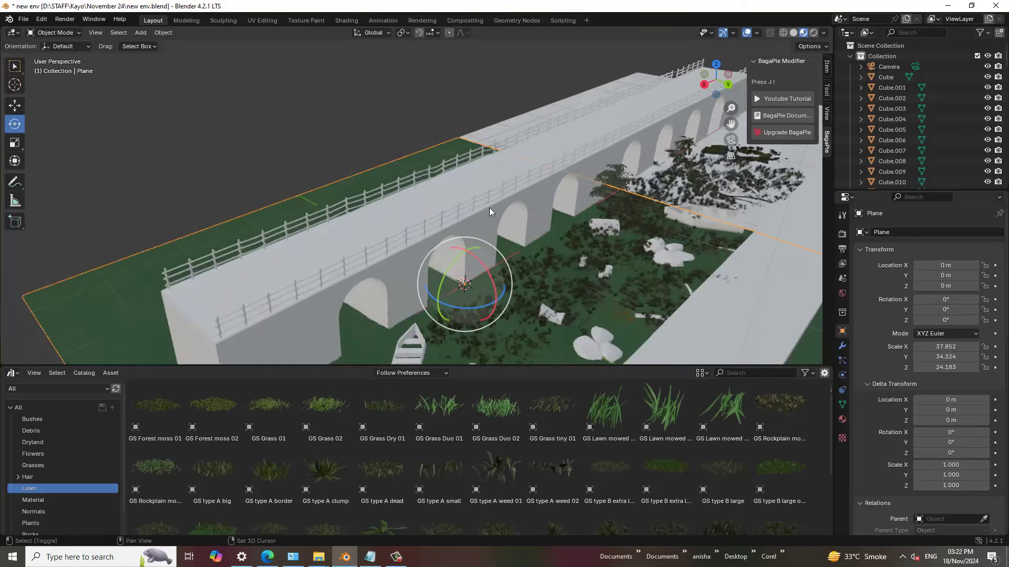
scroll(482, 179, up, 3)
scroll(484, 185, up, 1)
scroll(485, 186, up, 3)
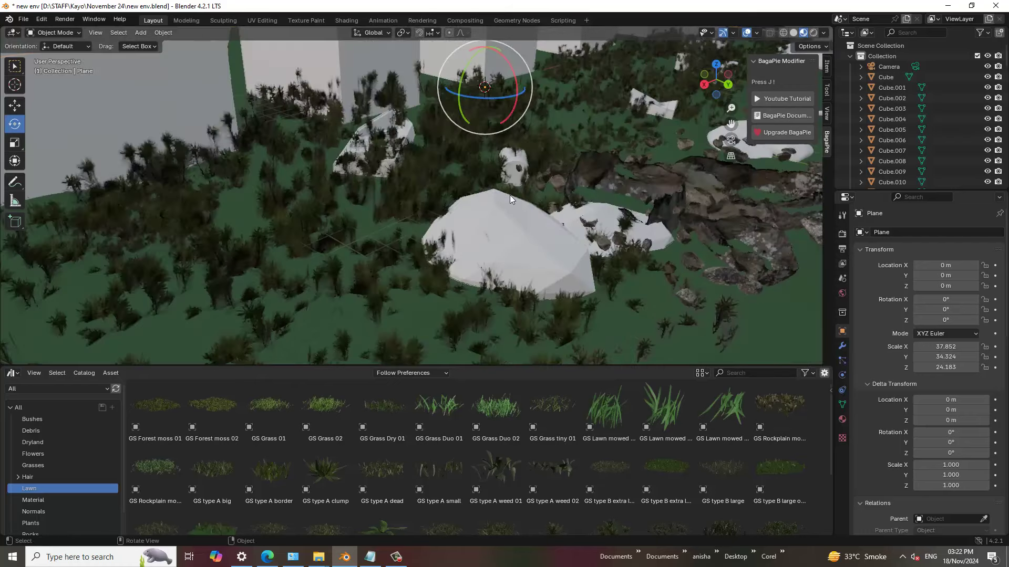
middle_drag(641, 223, 581, 279)
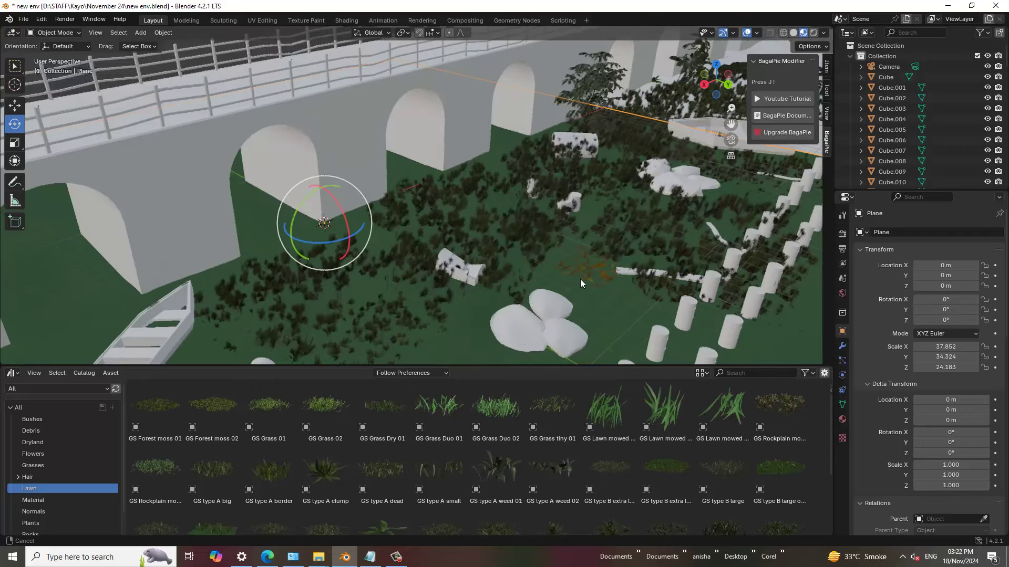
scroll(579, 279, up, 2)
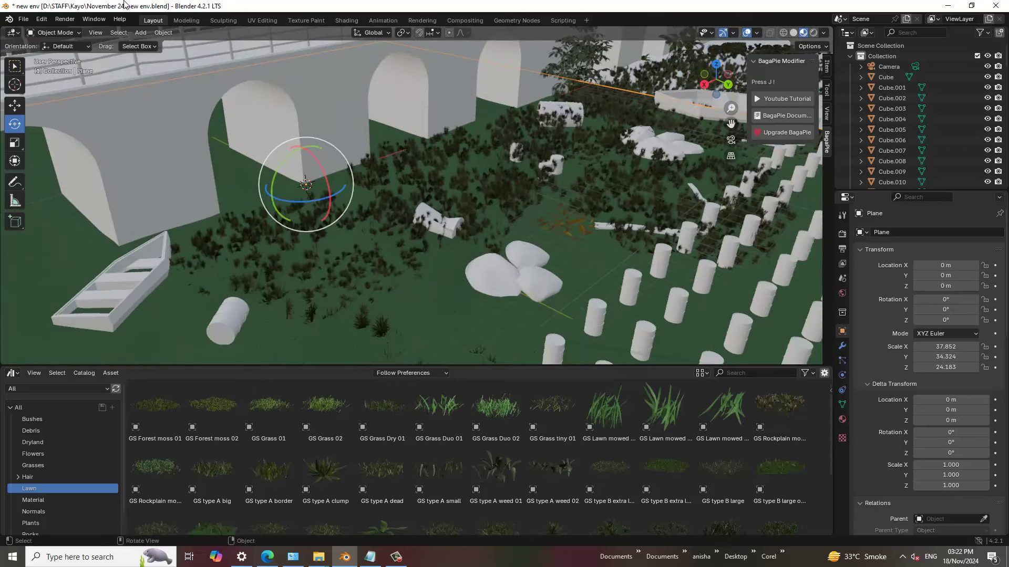
click(443, 290)
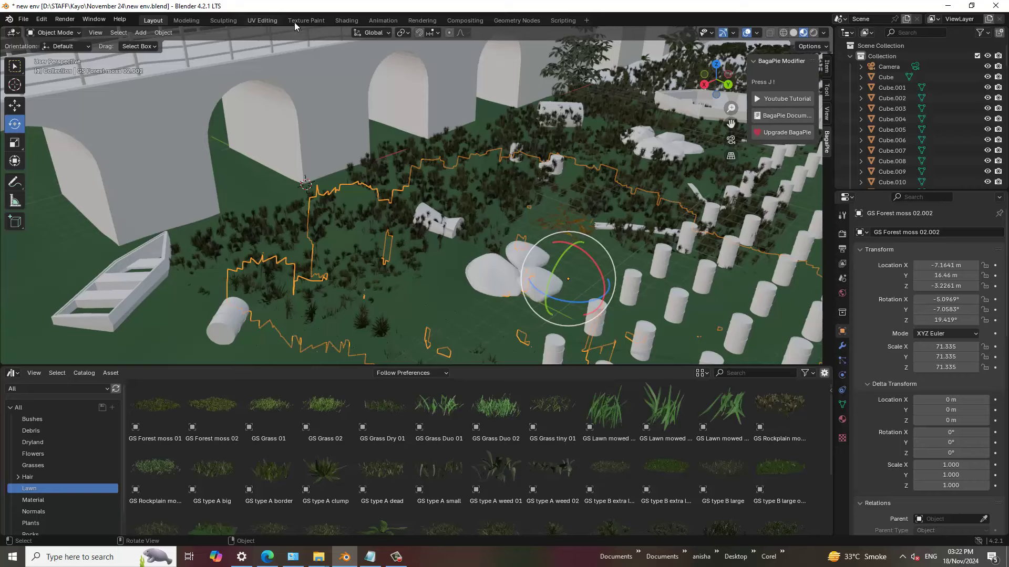
Step: In Shading, select the Plane and eyedropper a darker green base colour from the reference image
click(345, 21)
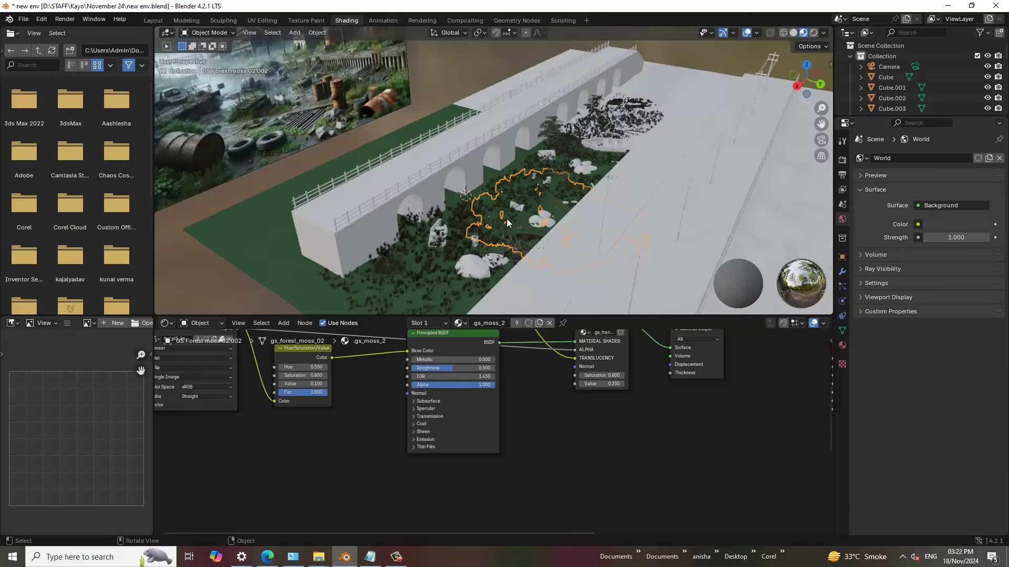
middle_drag(507, 218, 429, 204)
click(430, 205)
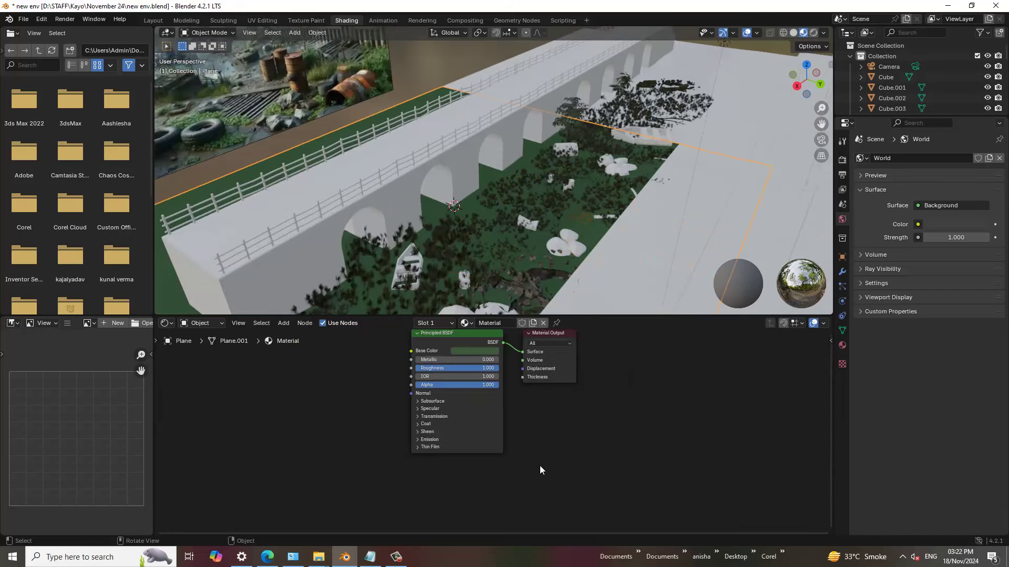
click(474, 350)
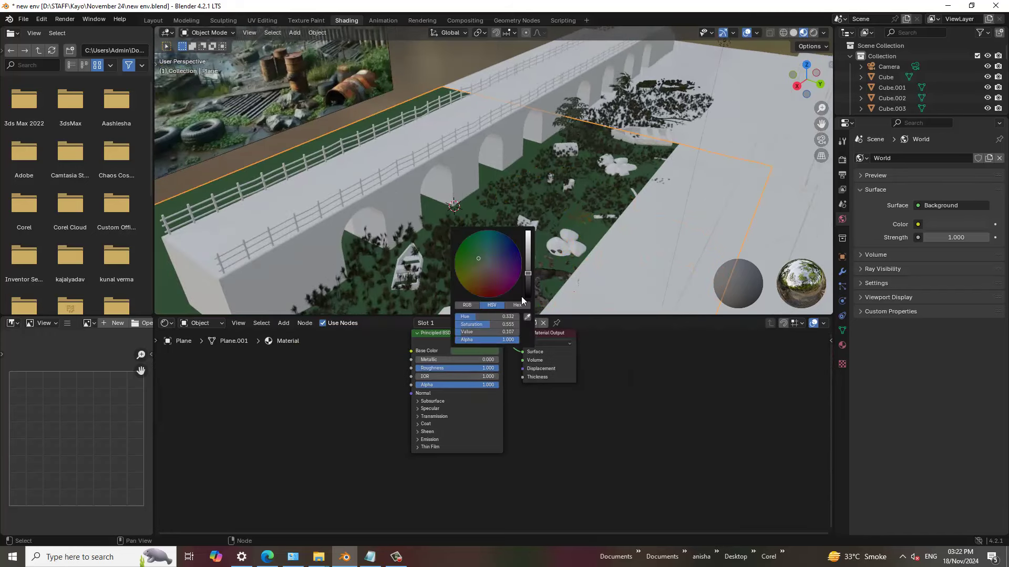
click(528, 316)
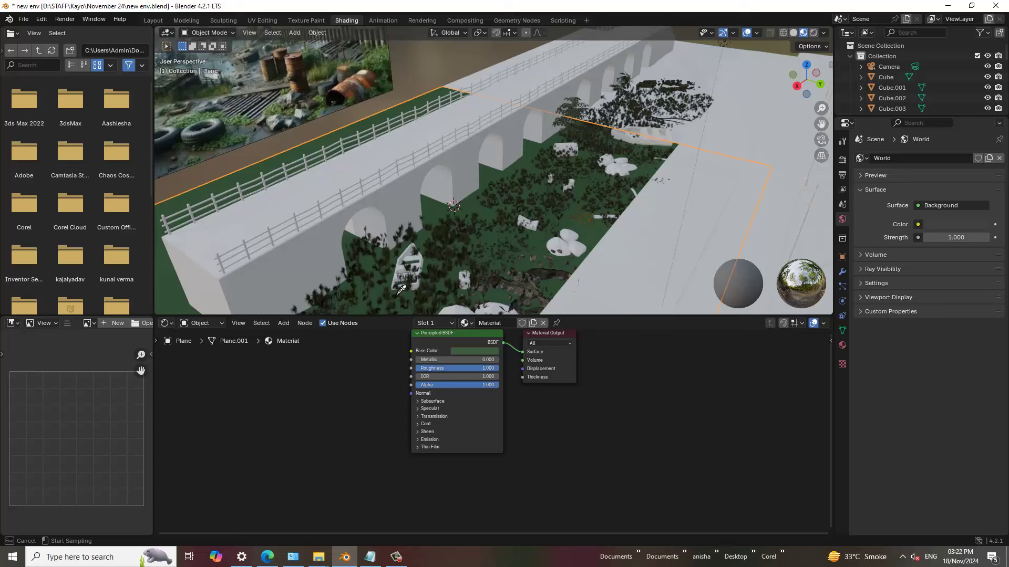
click(440, 257)
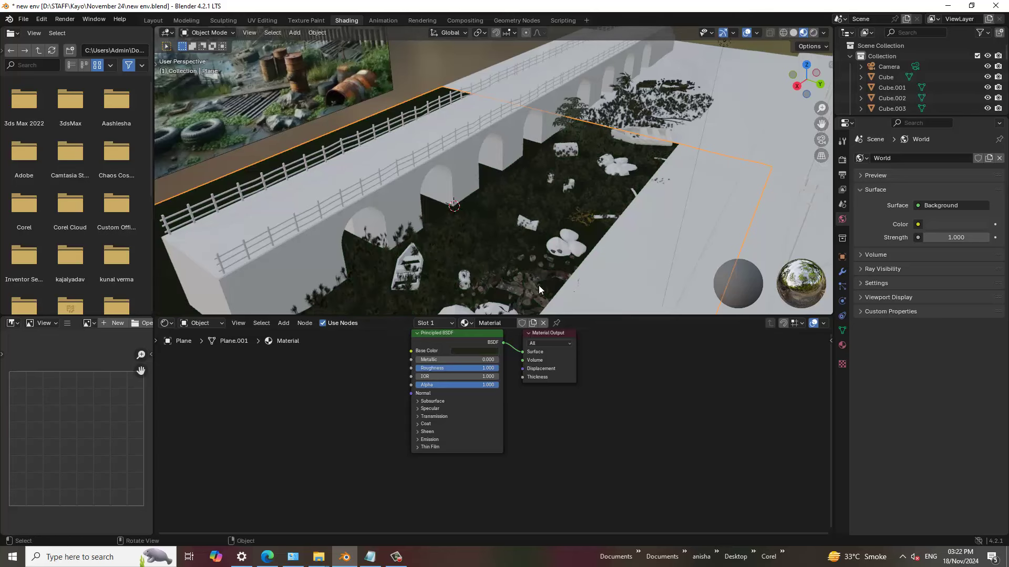
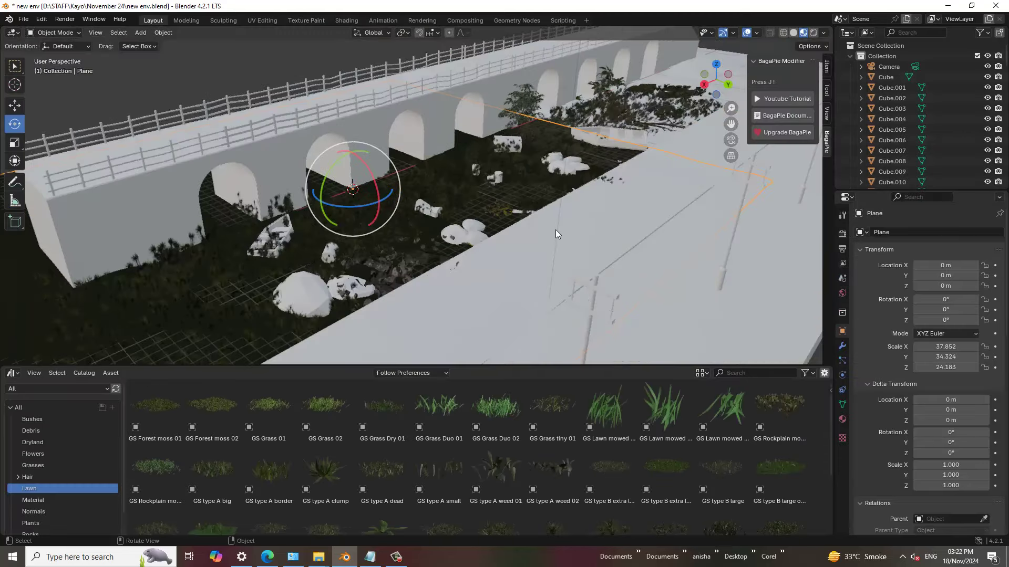
Step: Place a GS Forest moss 02 patch on the lawn by the pillars, scaled to about -19.2
ctrl+middle_drag(635, 223, 577, 274)
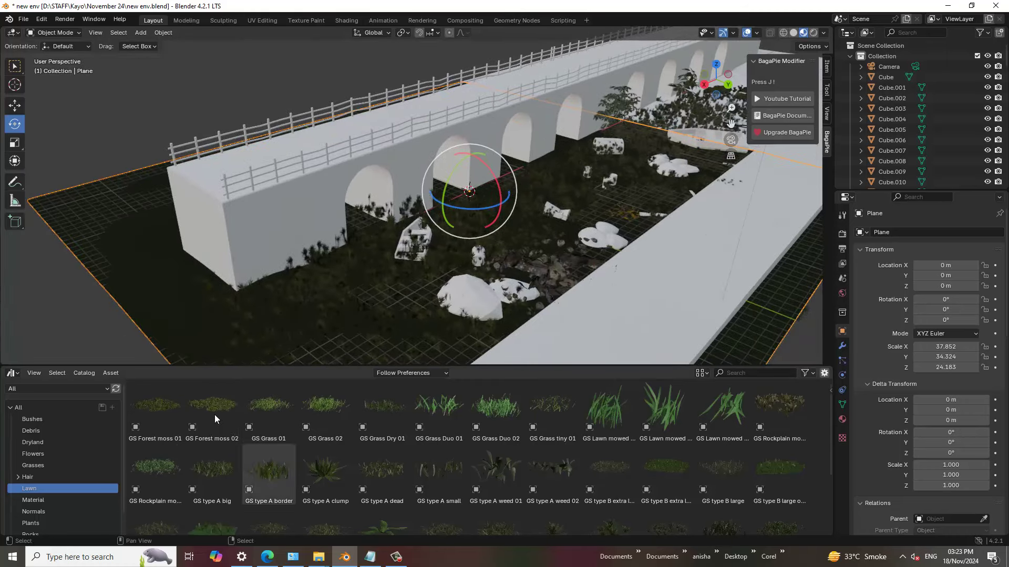
drag(214, 414, 455, 354)
mouse_move(544, 324)
middle_down()
mouse_move(582, 297)
mouse_move(482, 225)
middle_up()
middle_drag(478, 279, 480, 280)
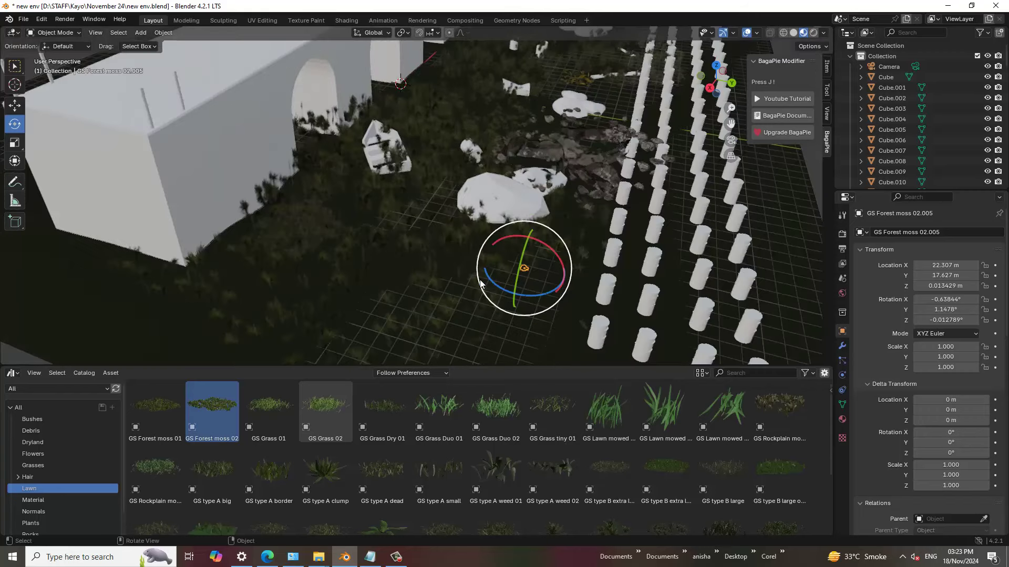
key(s)
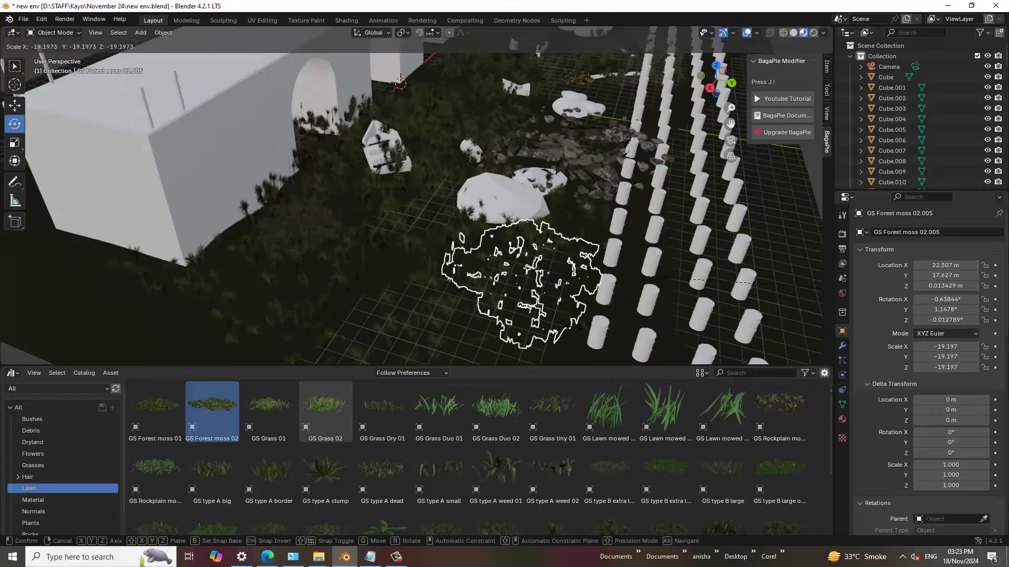
click(612, 233)
Step: Raise the moss patch about 0.72 m along Z, to Z 0.734 m
mouse_move(612, 232)
middle_down()
mouse_move(616, 201)
mouse_move(591, 260)
mouse_move(530, 207)
middle_up()
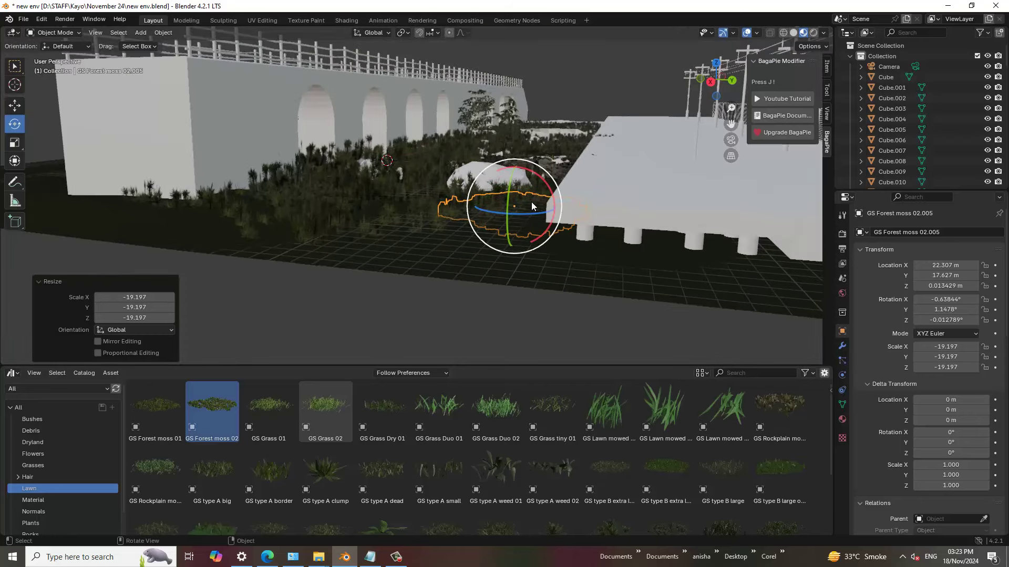
scroll(532, 207, up, 2)
key(shift+space)
key(g)
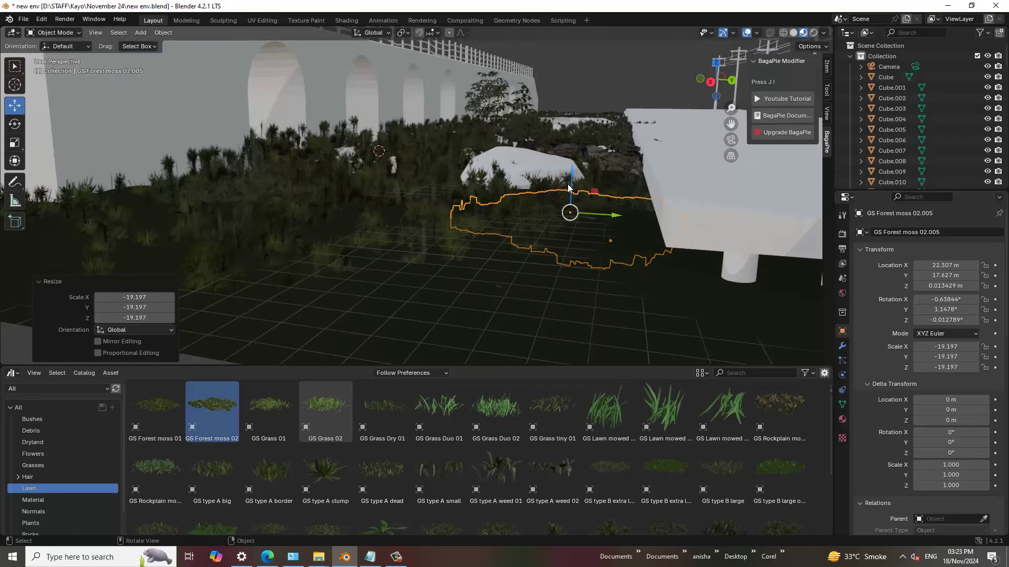
drag(575, 173, 579, 148)
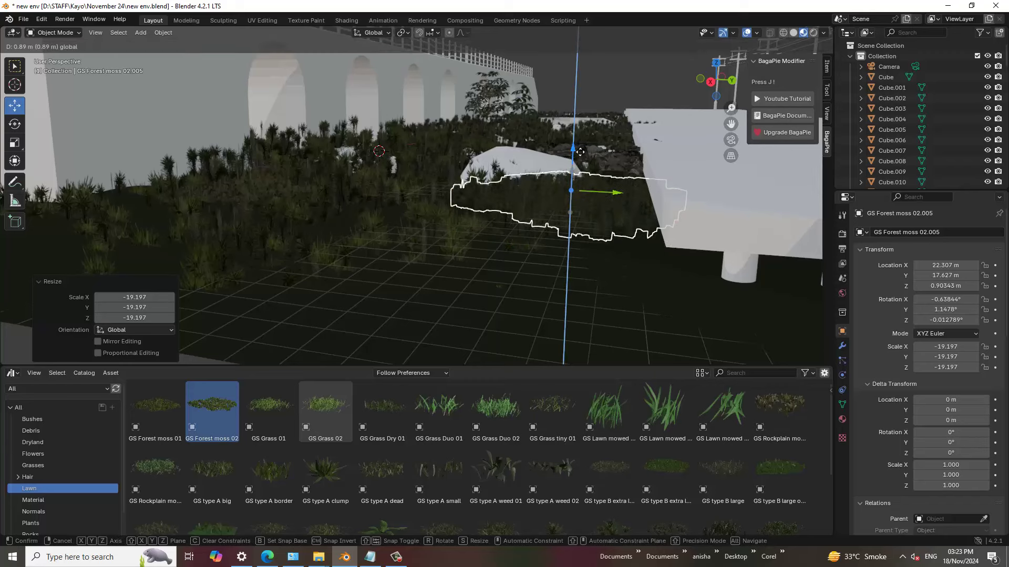
drag(582, 192, 582, 192)
middle_drag(582, 193, 582, 192)
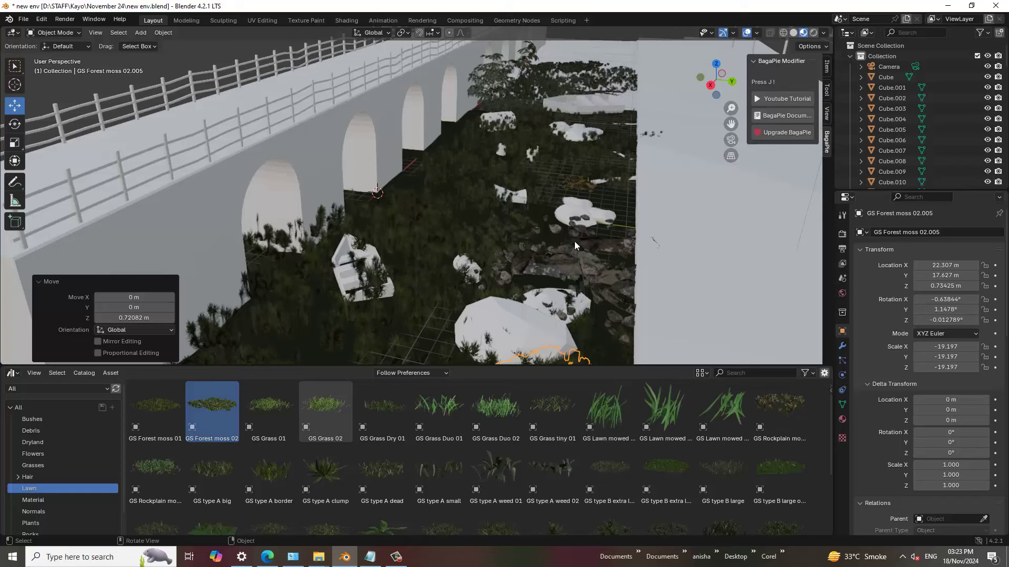
Step: Compare rendered, material preview and solid shading, and select the ground plane
key(KP_Decimal)
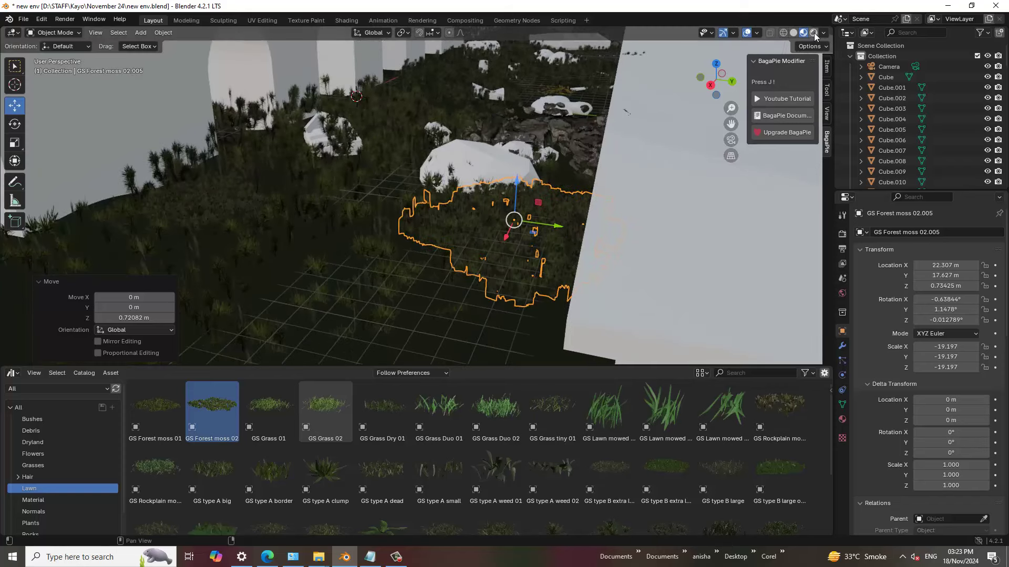
click(814, 32)
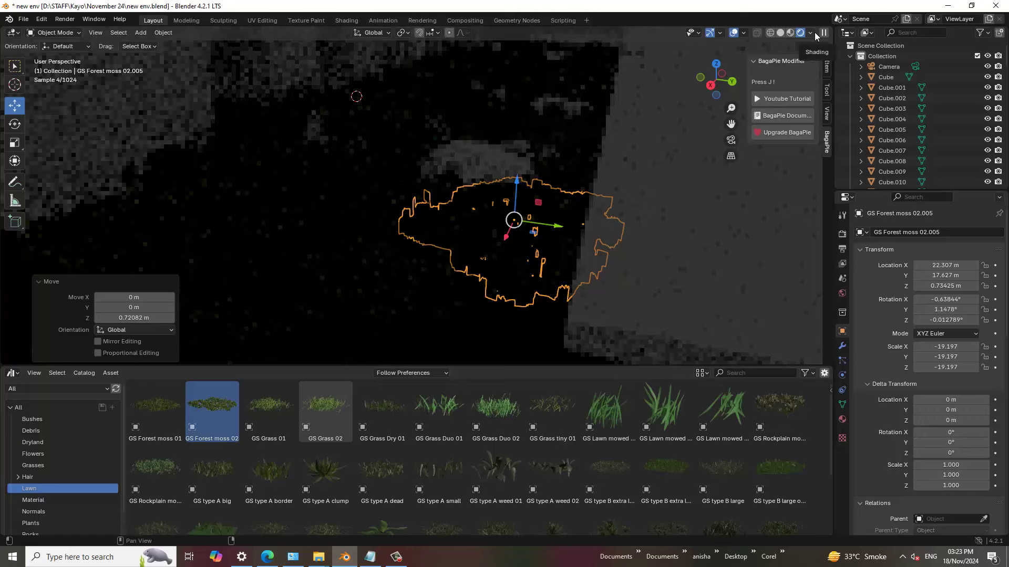
click(790, 33)
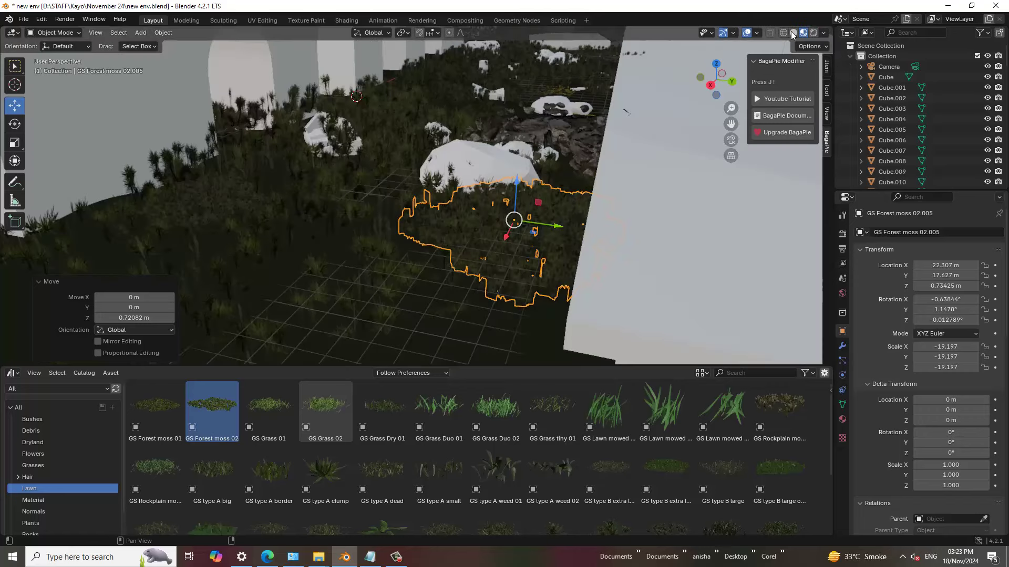
click(283, 264)
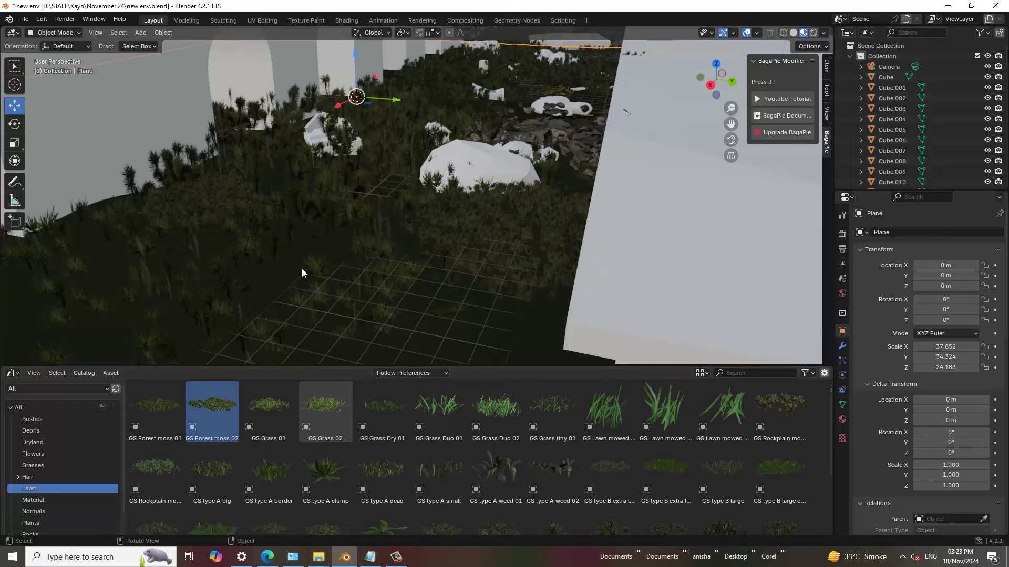
click(793, 30)
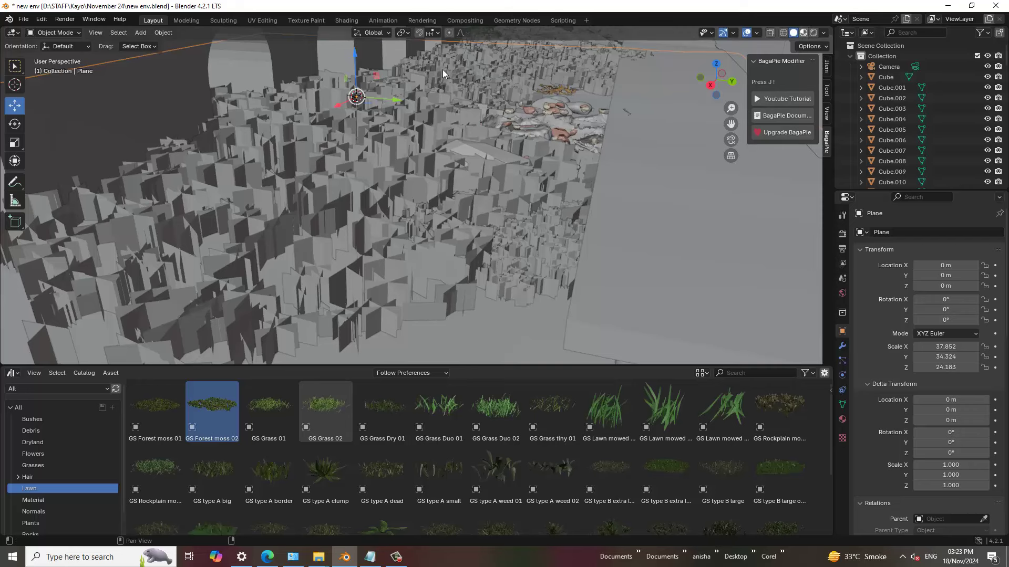
key(z)
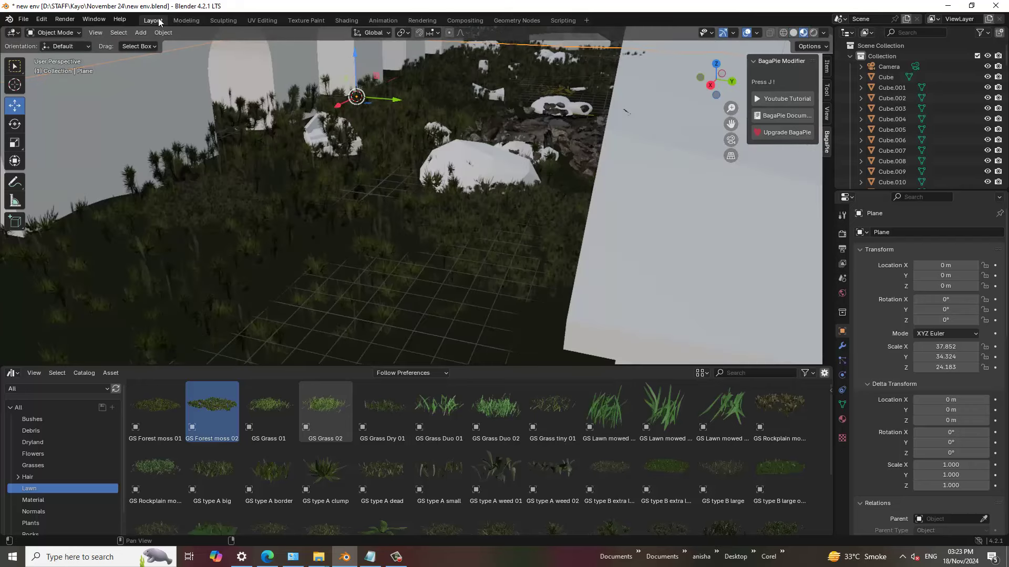
Step: In the Shading workspace, raise the plane's Base Color value from 0.018 to 0.093
click(352, 20)
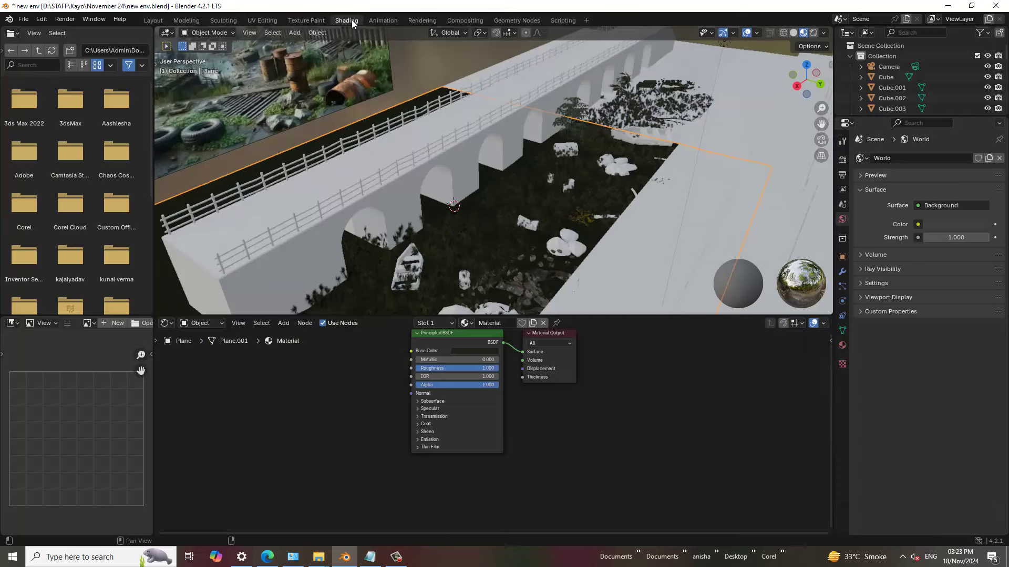
click(472, 351)
drag(528, 288, 528, 275)
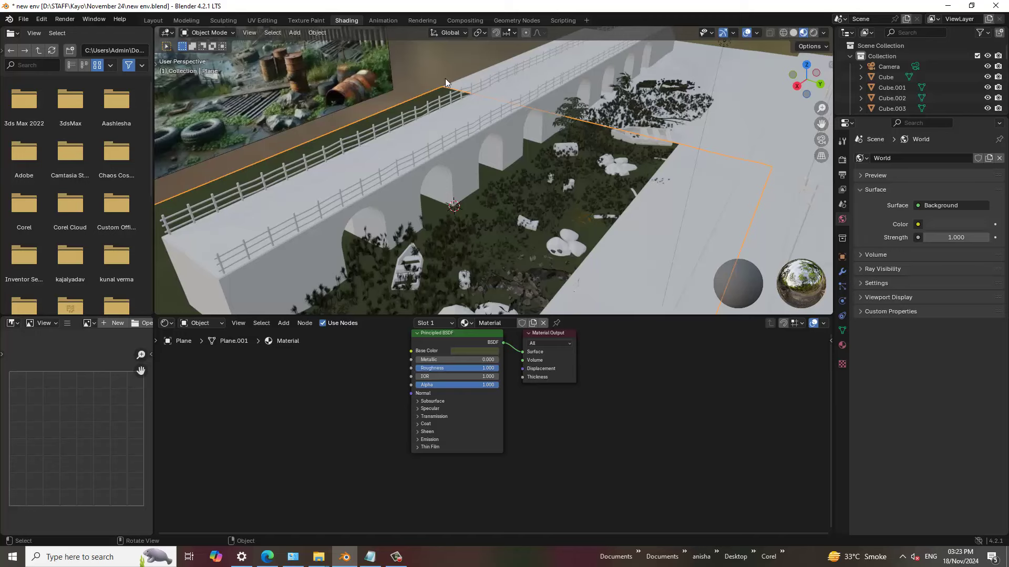
key(alt+a)
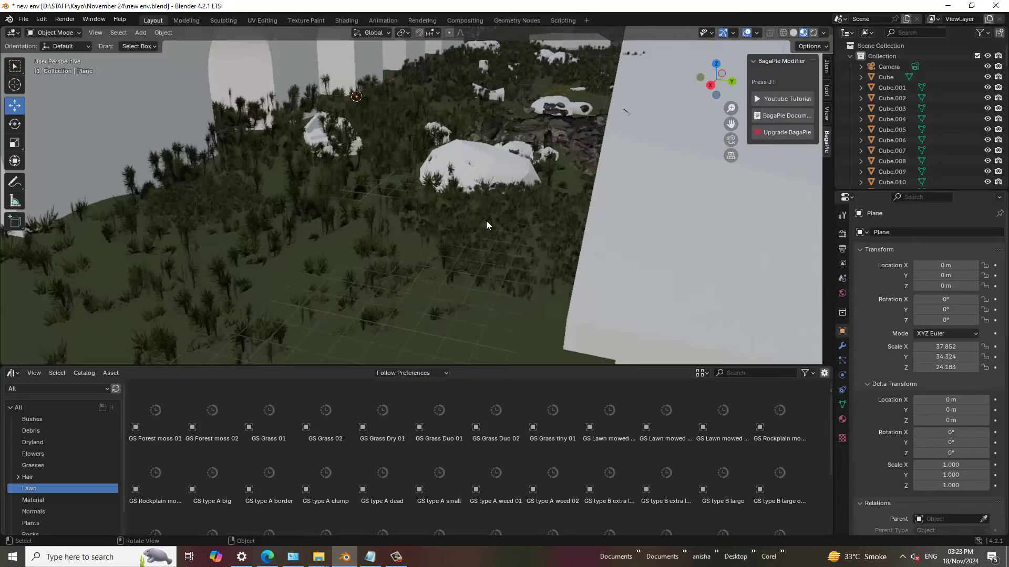
Step: Place a GS type B extra large grass clump on the lawn beside the deck
middle_drag(529, 178, 528, 178)
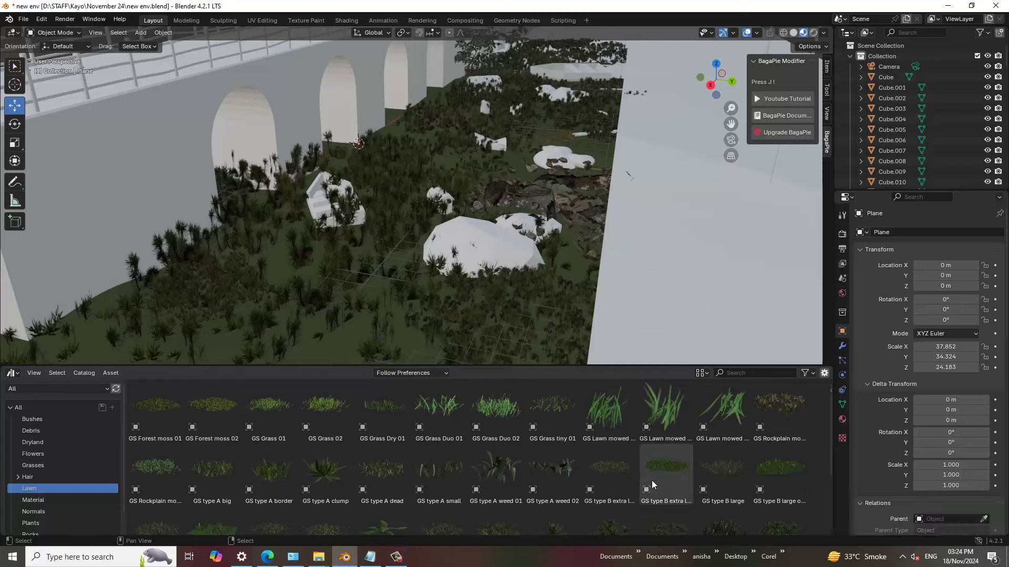
mouse_move(663, 478)
mouse_down()
mouse_move(308, 359)
mouse_move(325, 366)
mouse_up()
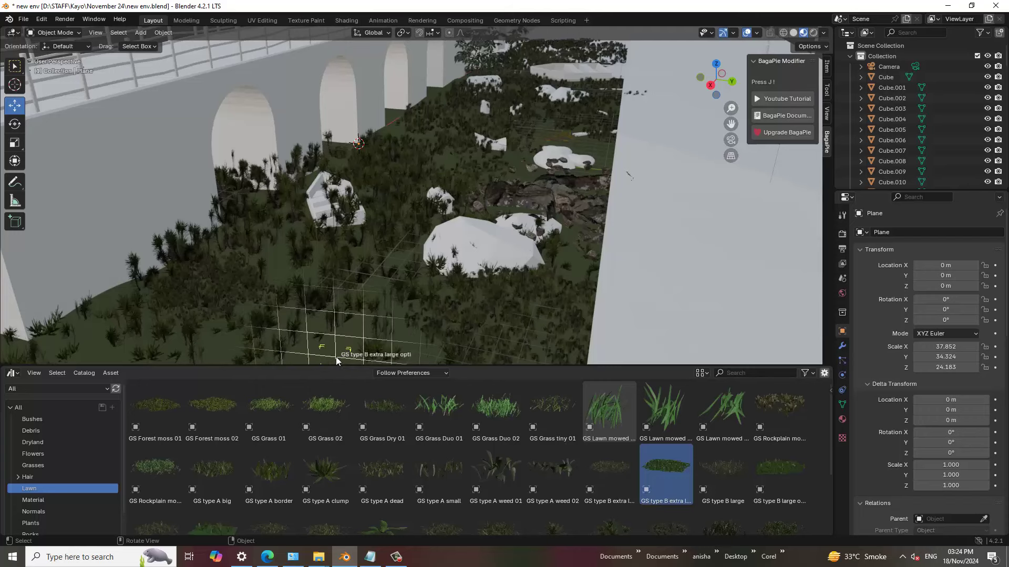
scroll(338, 357, down, 5)
mouse_move(326, 366)
mouse_down()
mouse_move(427, 257)
mouse_move(441, 269)
mouse_up()
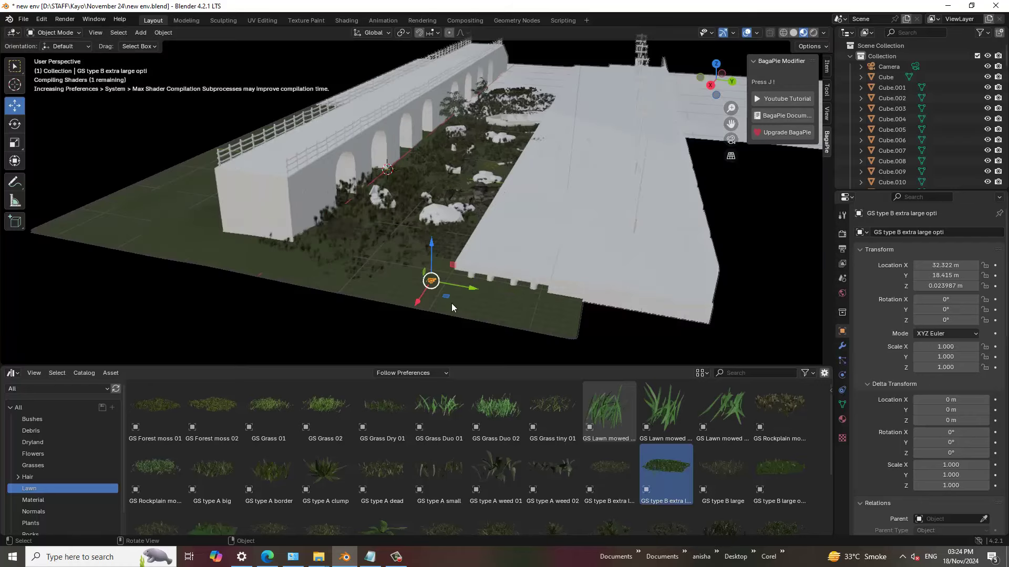
scroll(452, 303, up, 3)
scroll(474, 345, up, 2)
Step: Scale the grass clump up in two passes to 9.6
key(s)
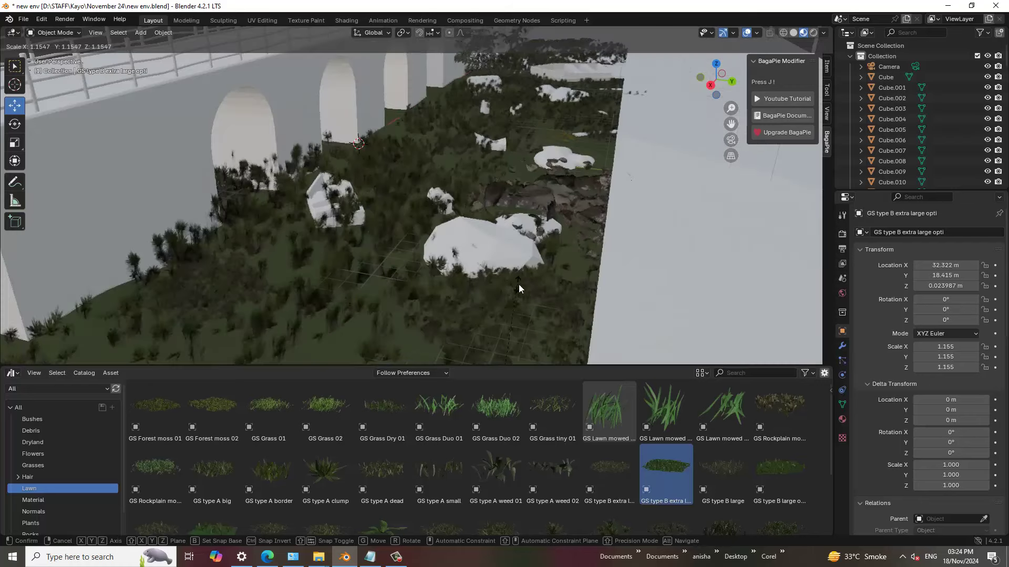
click(519, 285)
scroll(519, 264, down, 4)
scroll(490, 260, up, 2)
key(s)
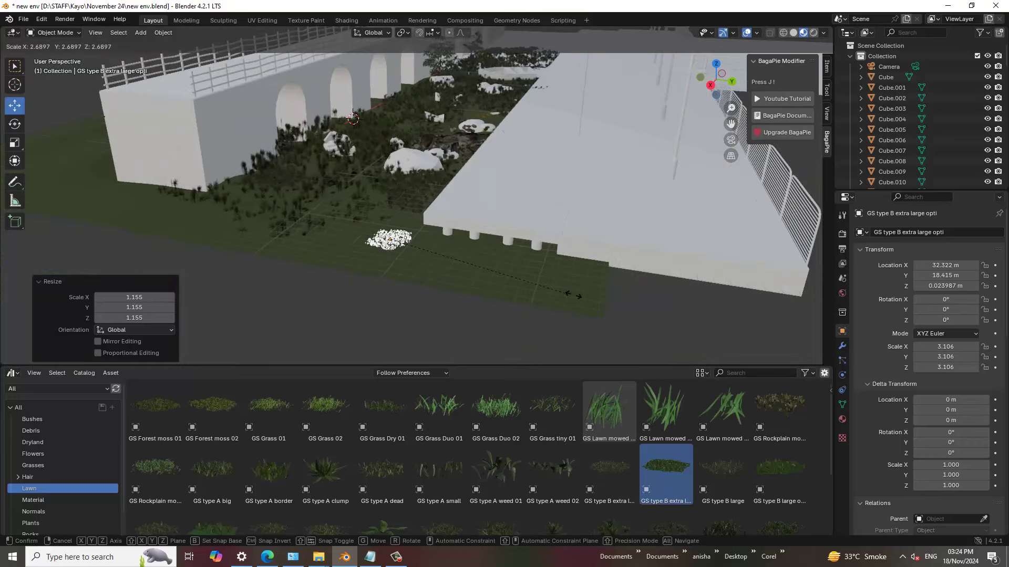
click(1, 251)
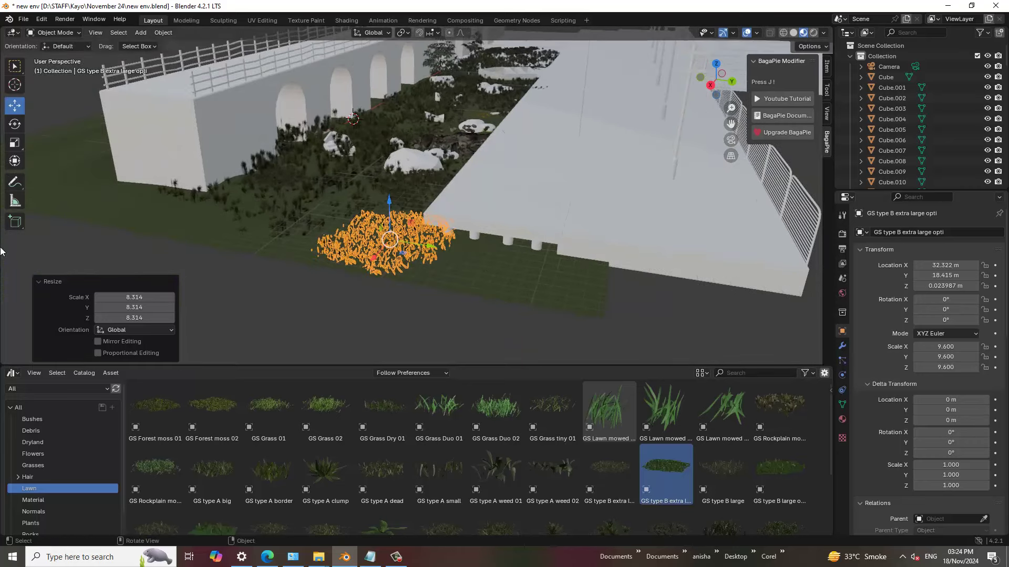
scroll(8, 259, up, 2)
scroll(372, 324, up, 2)
scroll(260, 247, up, 3)
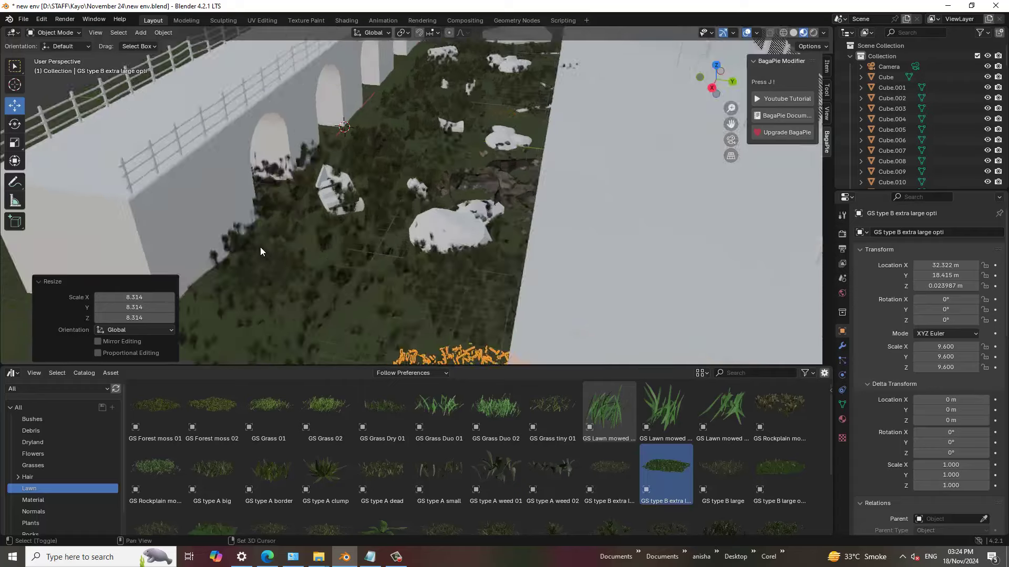
scroll(250, 264, up, 3)
scroll(250, 269, down, 2)
Step: Shift the grass clump -2.03 m along Y toward the pillars
middle_drag(250, 269, 420, 328)
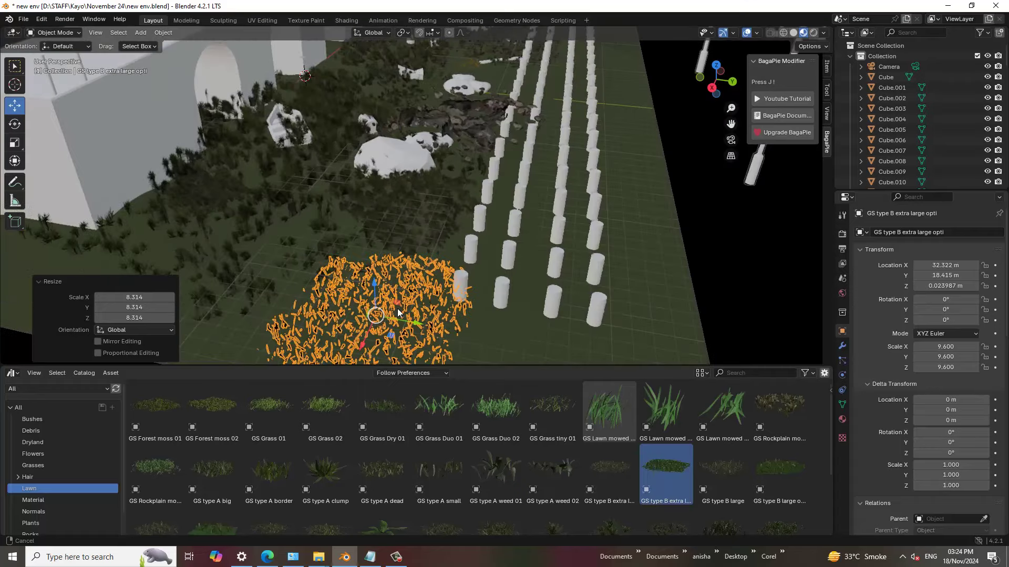
drag(405, 328, 388, 336)
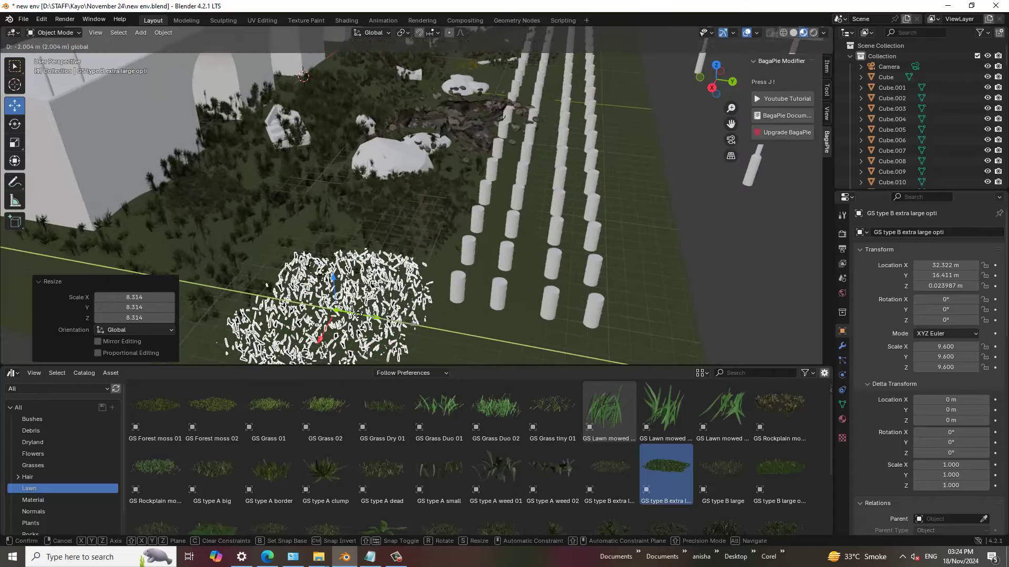
scroll(389, 336, down, 5)
middle_drag(456, 128, 437, 183)
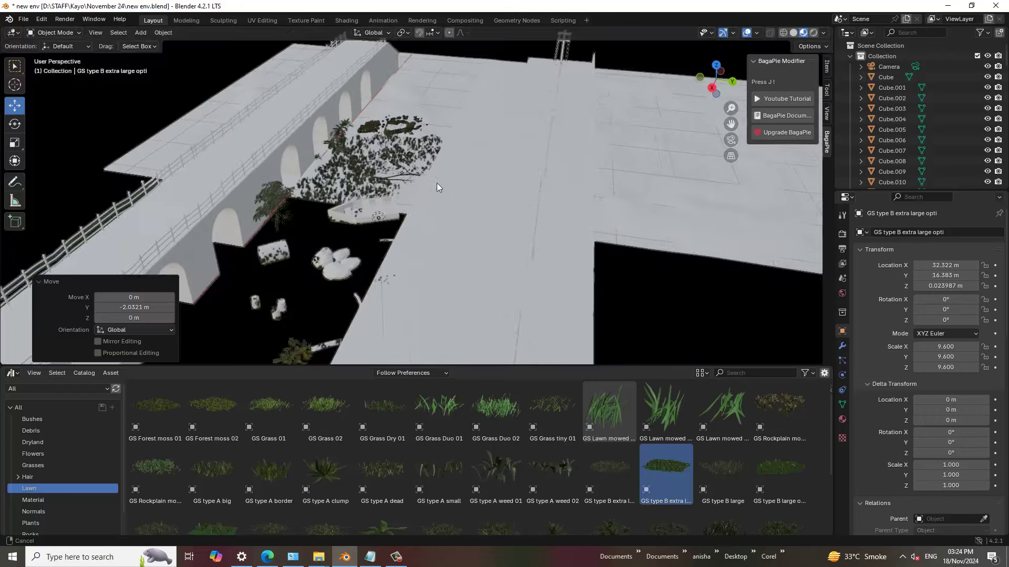
scroll(335, 225, up, 2)
mouse_move(310, 260)
middle_down()
mouse_move(431, 253)
mouse_move(404, 244)
mouse_move(417, 250)
mouse_move(582, 168)
mouse_move(355, 171)
mouse_move(253, 264)
mouse_move(433, 180)
middle_up()
Step: Duplicate the GS Forest moss 02.001 patch and slide the copy along Y by the wall
click(446, 175)
scroll(446, 175, up, 1)
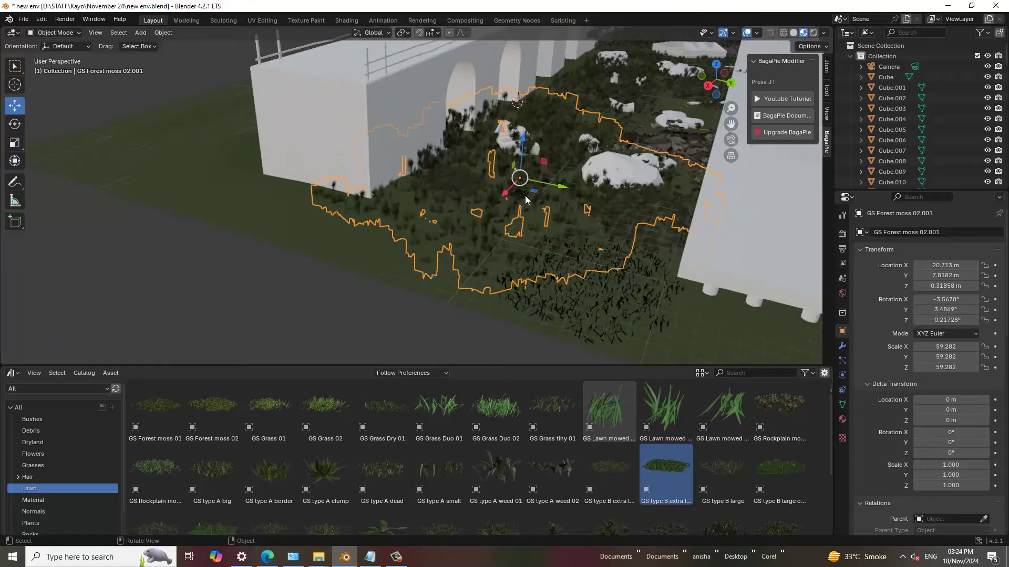
key(shift+d)
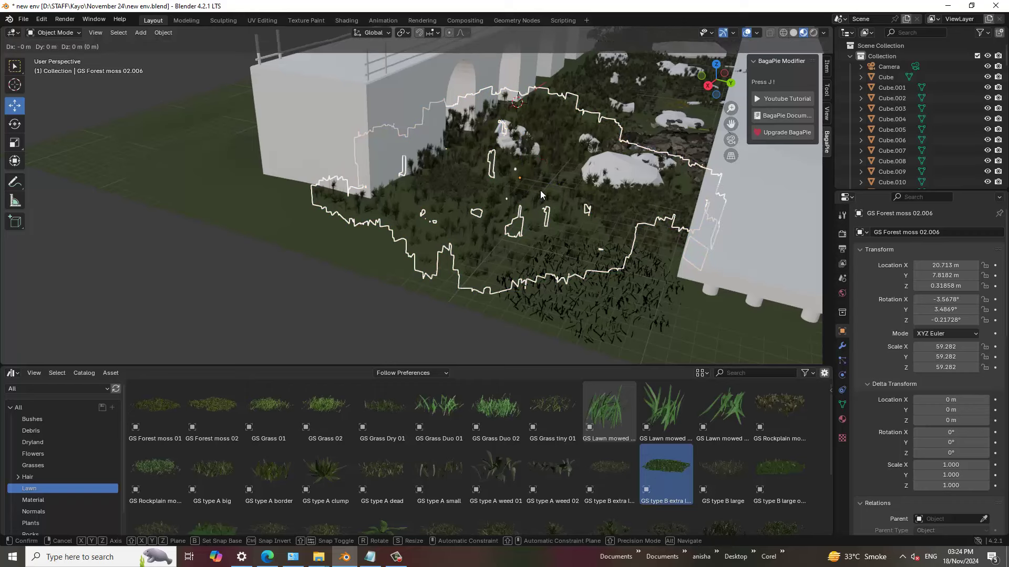
key(Escape)
drag(550, 187, 359, 158)
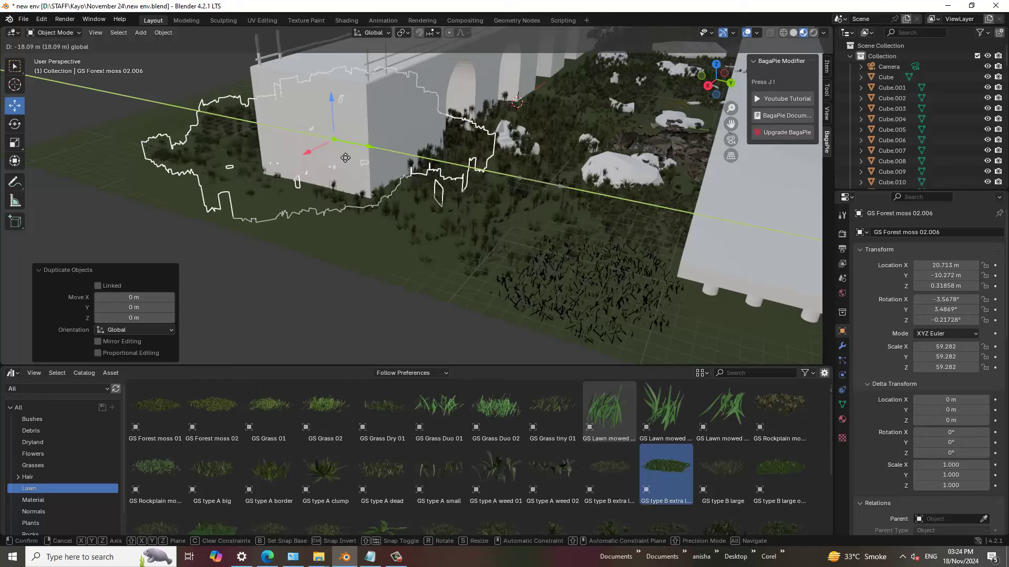
drag(360, 158, 462, 174)
mouse_move(463, 175)
middle_down()
mouse_move(433, 180)
mouse_move(454, 189)
mouse_move(388, 179)
mouse_move(294, 149)
middle_up()
Step: Duplicate the moss again and move it -25.28 m along X under the arches
key(shift+d)
click(297, 150)
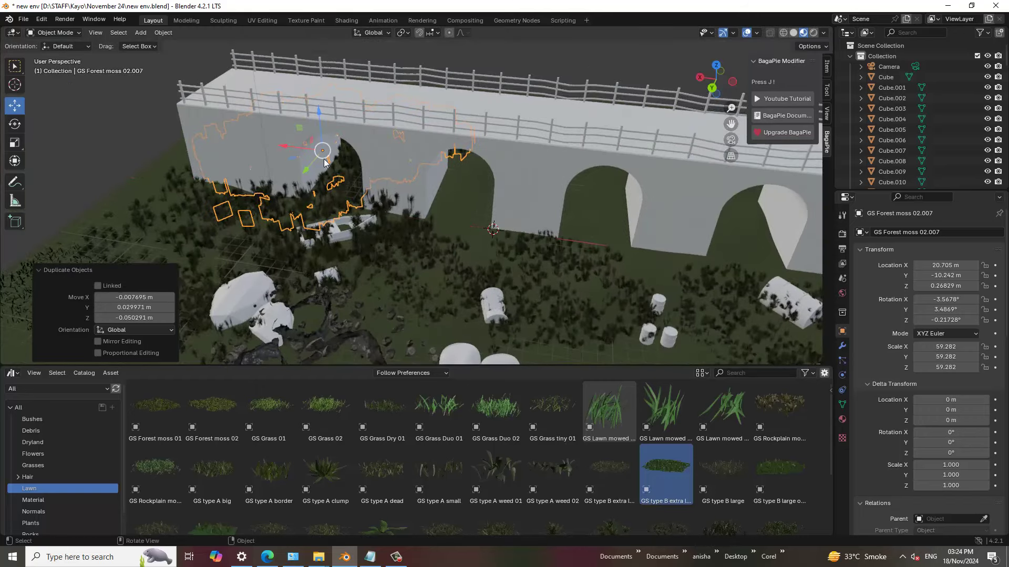
key(g)
key(x)
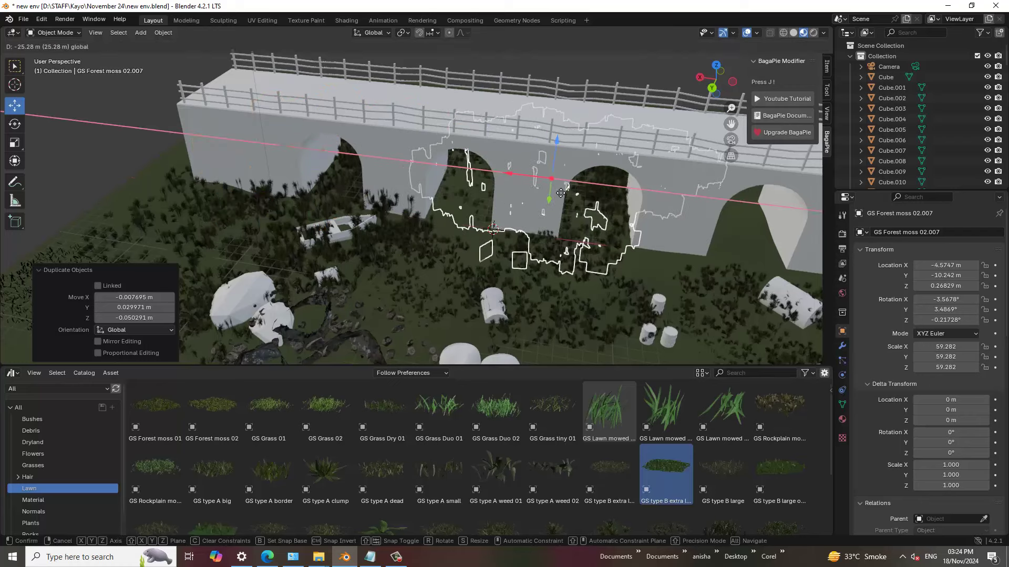
click(578, 211)
mouse_move(577, 210)
middle_down()
mouse_move(552, 205)
mouse_move(499, 238)
middle_up()
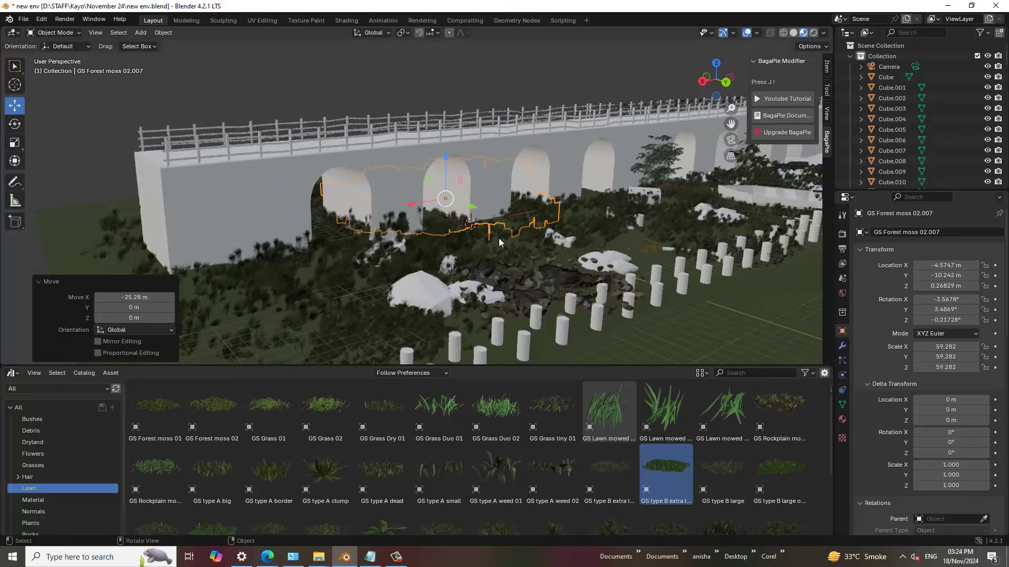
click(692, 351)
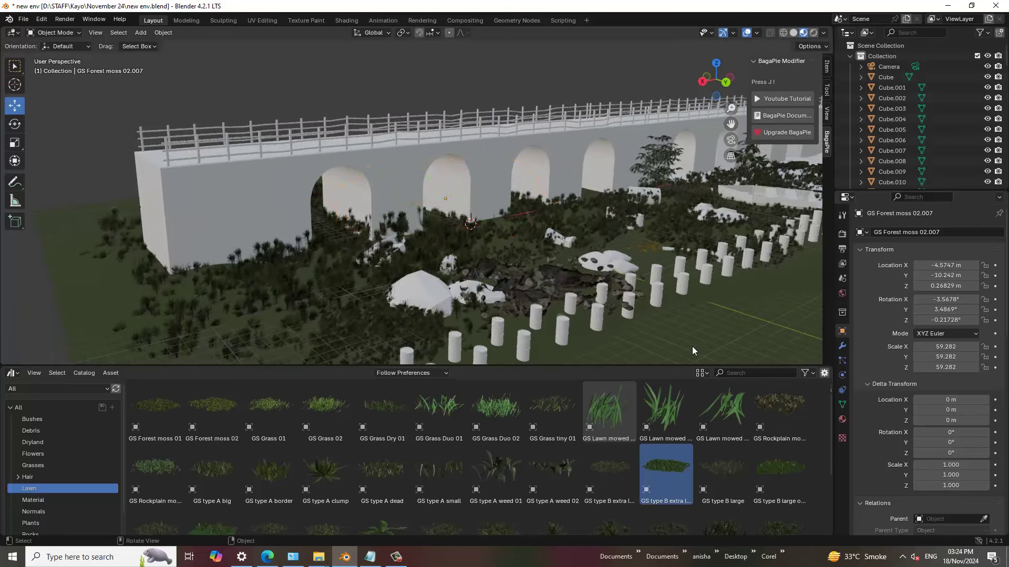
mouse_move(654, 267)
middle_down()
mouse_move(676, 265)
mouse_move(439, 233)
middle_up()
scroll(439, 233, up, 2)
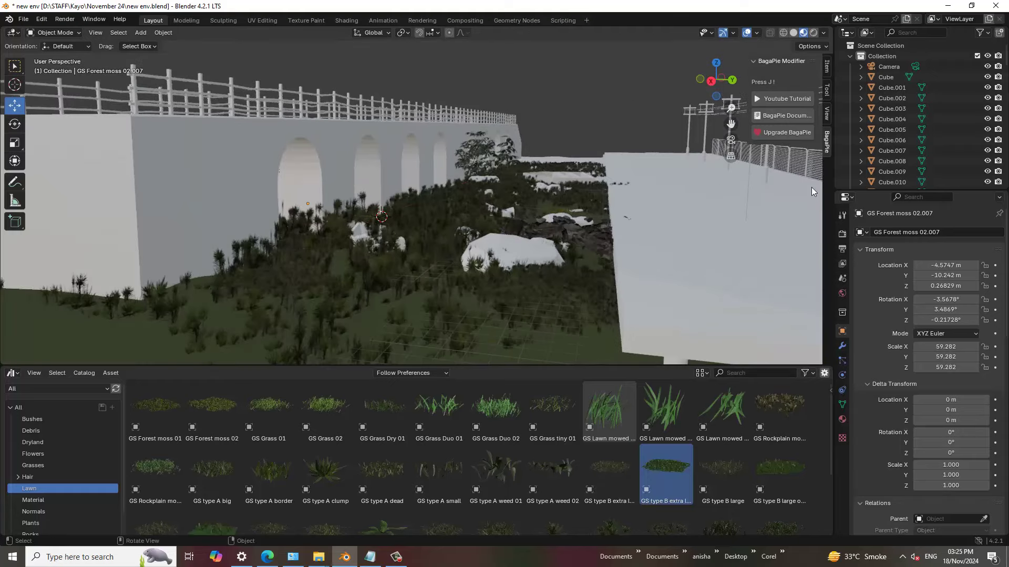
click(794, 32)
Step: Save the scene as new env.blend
mouse_move(698, 94)
middle_down()
mouse_move(422, 311)
mouse_move(386, 324)
mouse_move(437, 207)
mouse_move(556, 204)
middle_up()
scroll(576, 188, up, 3)
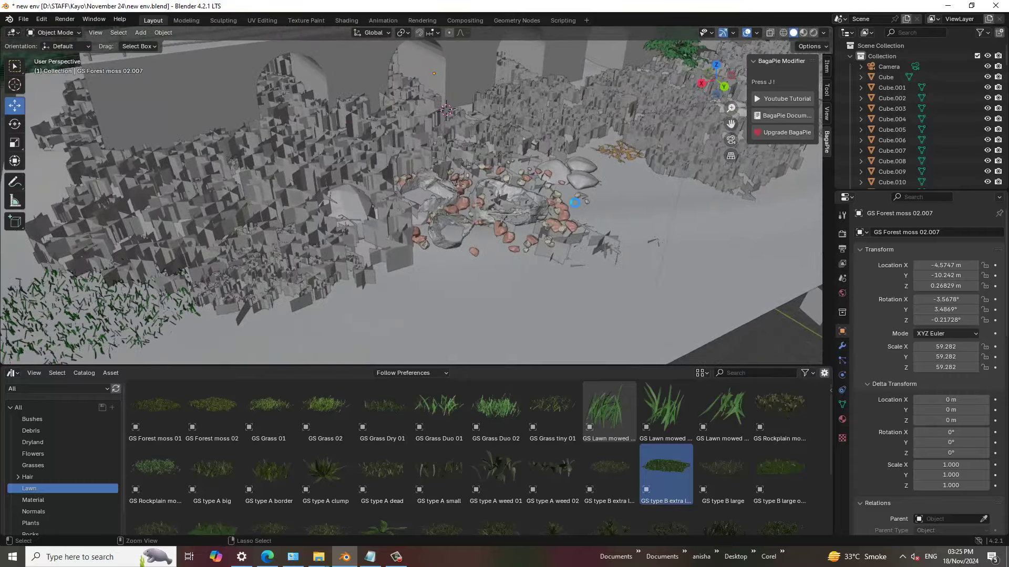
key(ctrl+s)
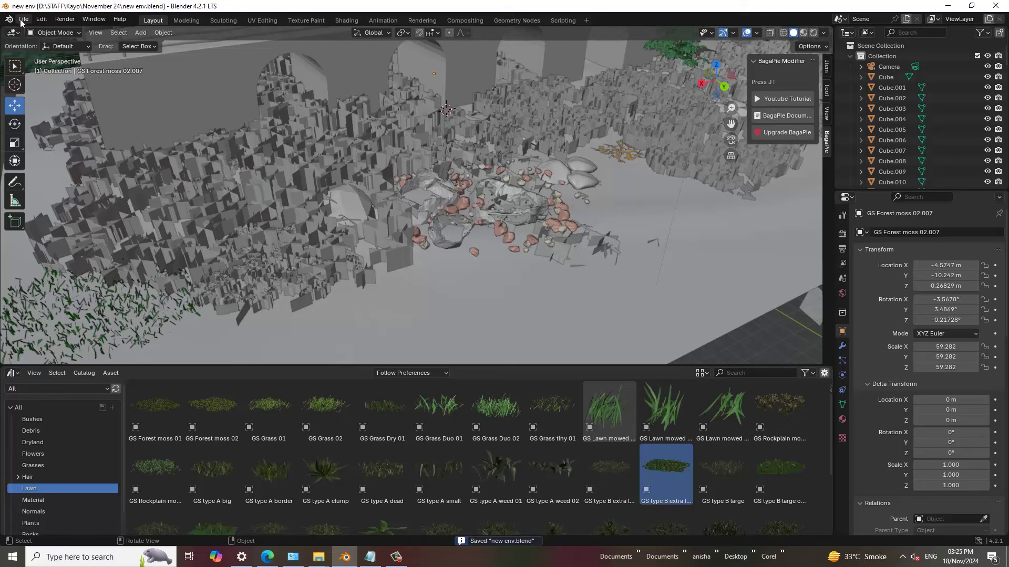
Step: Save a copy named new env 2.blend in the November 24 folder
click(23, 19)
click(62, 109)
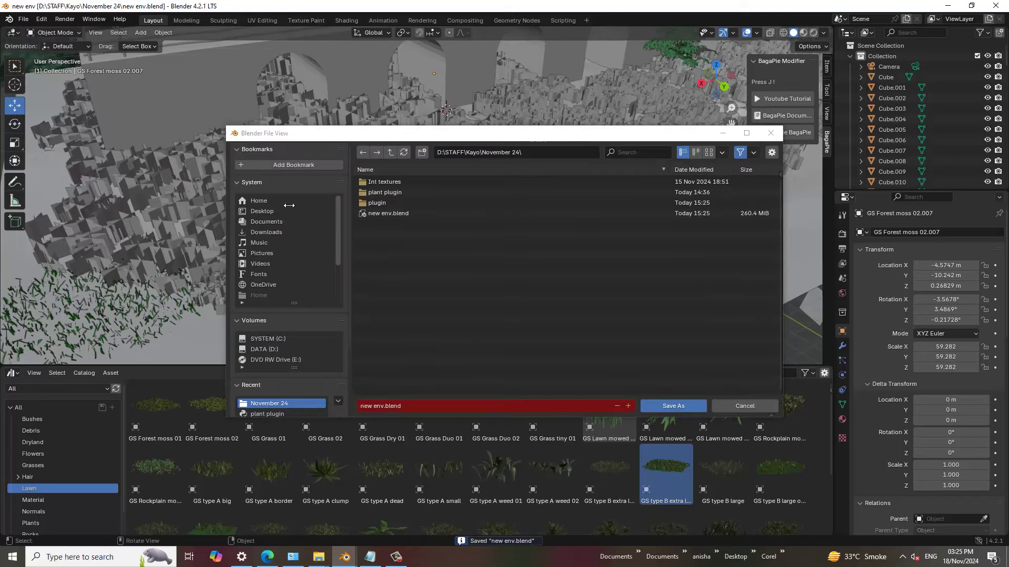
click(393, 215)
click(418, 407)
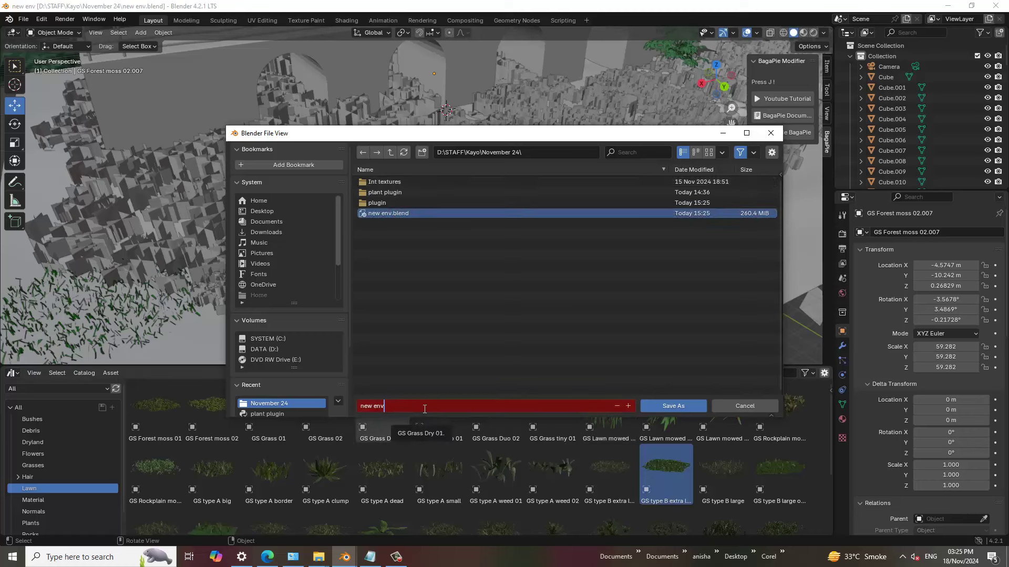
key(Return)
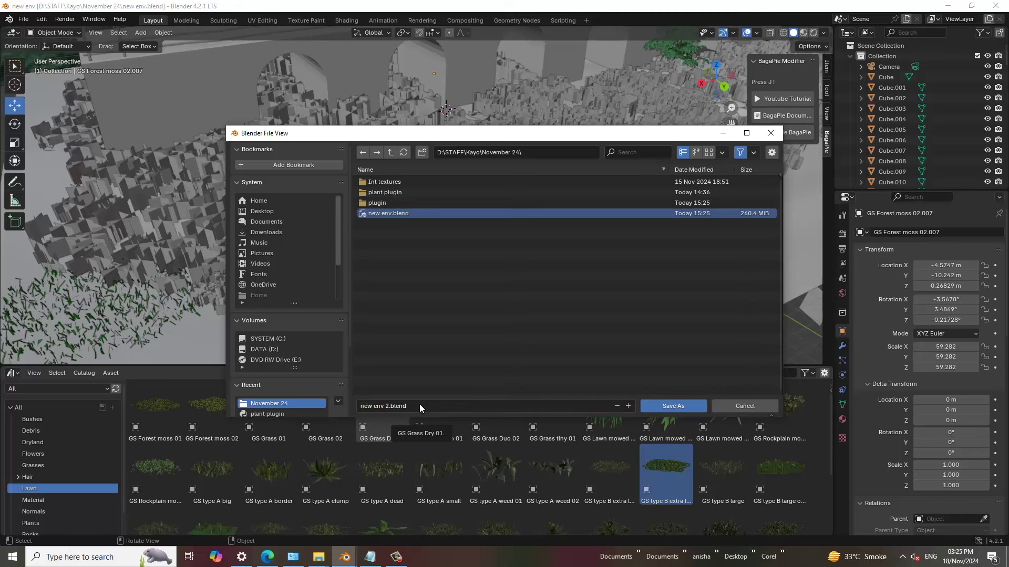
click(677, 407)
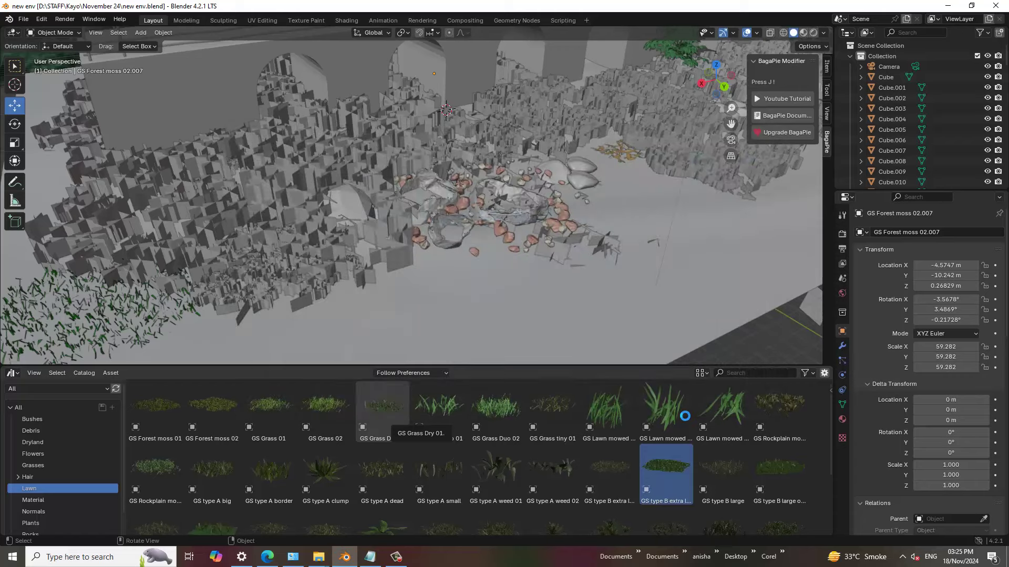
Step: Replace a briefly placed GS Grass 01 patch with GS Forest moss 01 beside the rocks, then enlarge it
scroll(581, 225, down, 5)
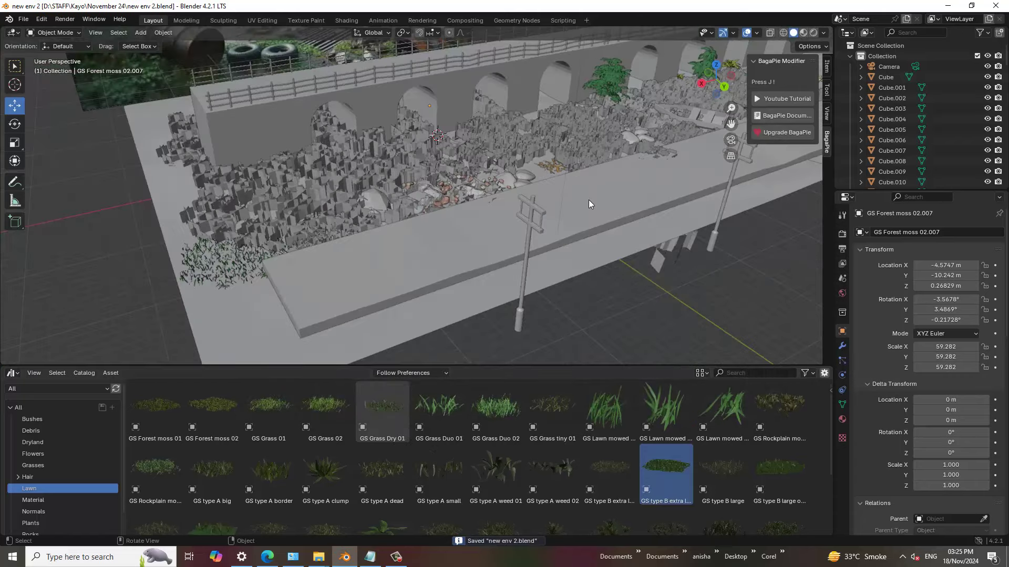
mouse_move(588, 200)
middle_down()
mouse_move(544, 201)
mouse_move(389, 254)
mouse_move(553, 216)
mouse_move(503, 271)
mouse_move(486, 234)
mouse_move(377, 212)
mouse_move(425, 183)
middle_up()
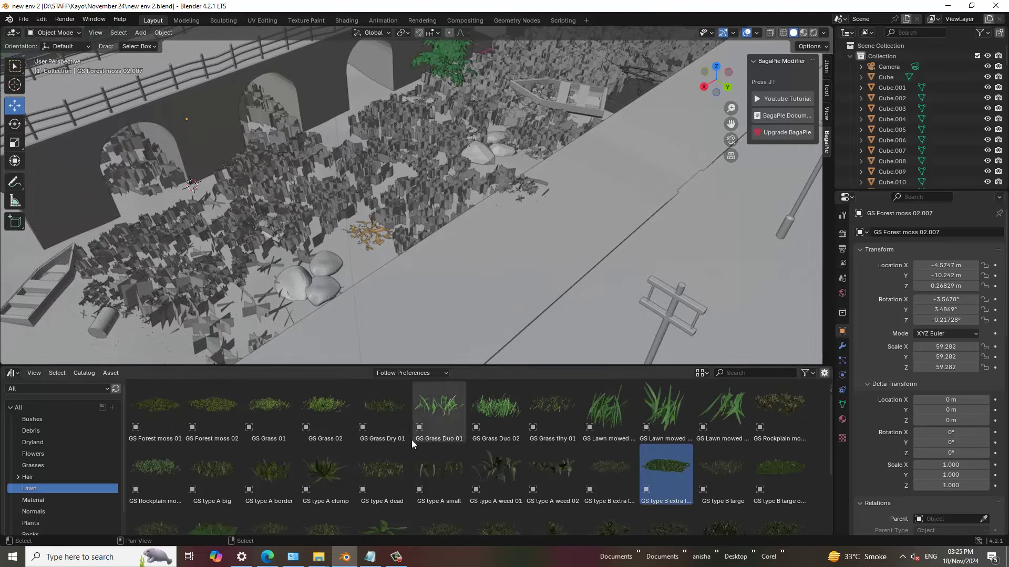
mouse_move(250, 434)
mouse_down()
mouse_move(157, 357)
mouse_move(383, 281)
mouse_move(360, 266)
mouse_up()
key(s)
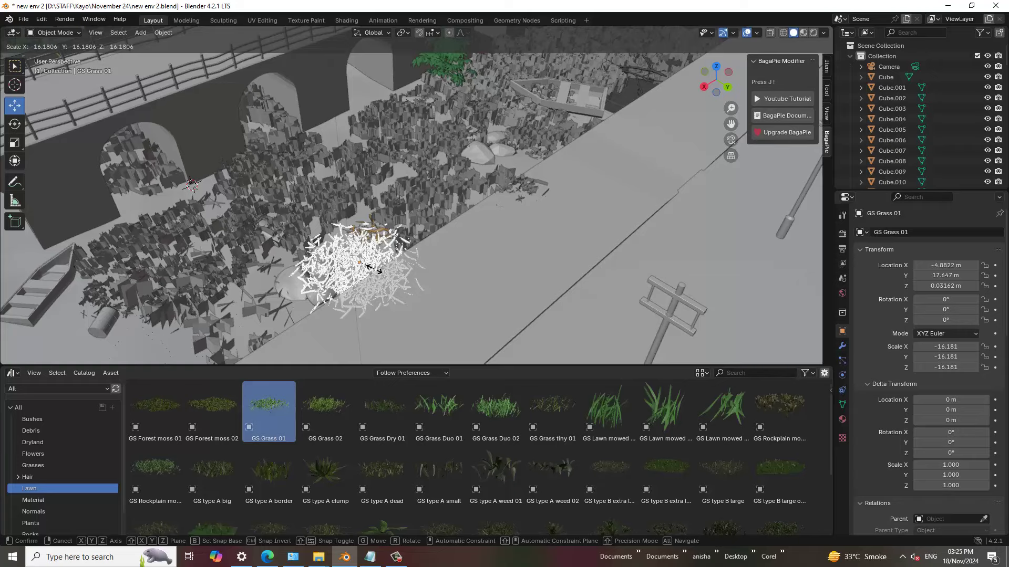
key(Escape)
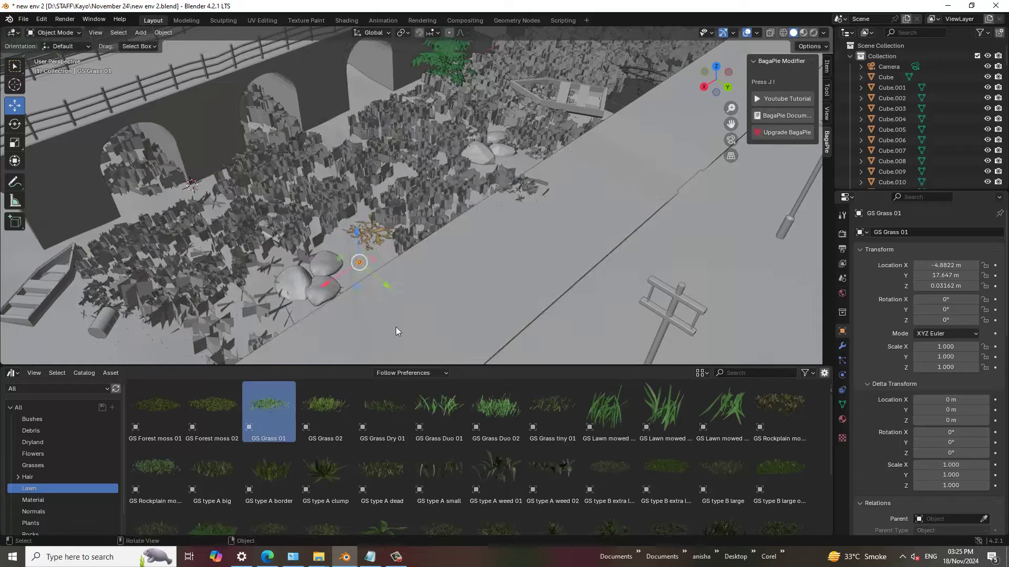
key(Delete)
mouse_move(159, 426)
mouse_down()
mouse_move(358, 311)
mouse_move(359, 257)
mouse_up()
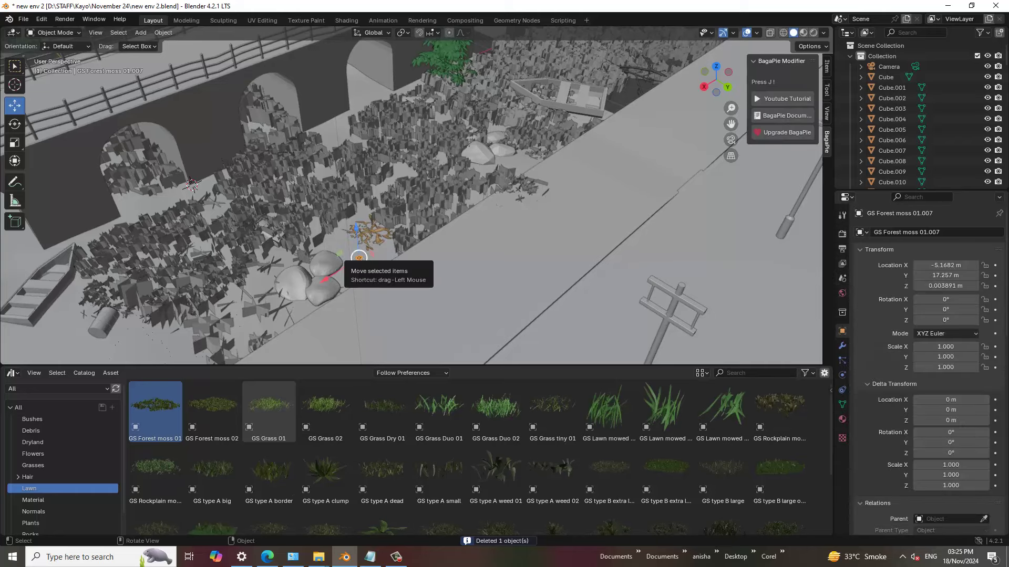
key(s)
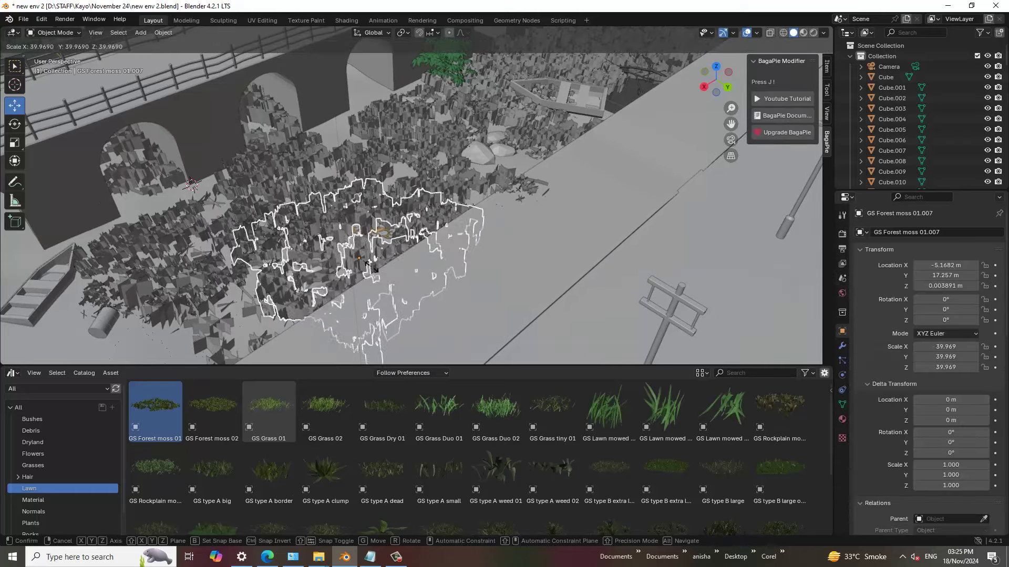
Step: Set the forest moss 01 patch to scale 26.188
click(367, 263)
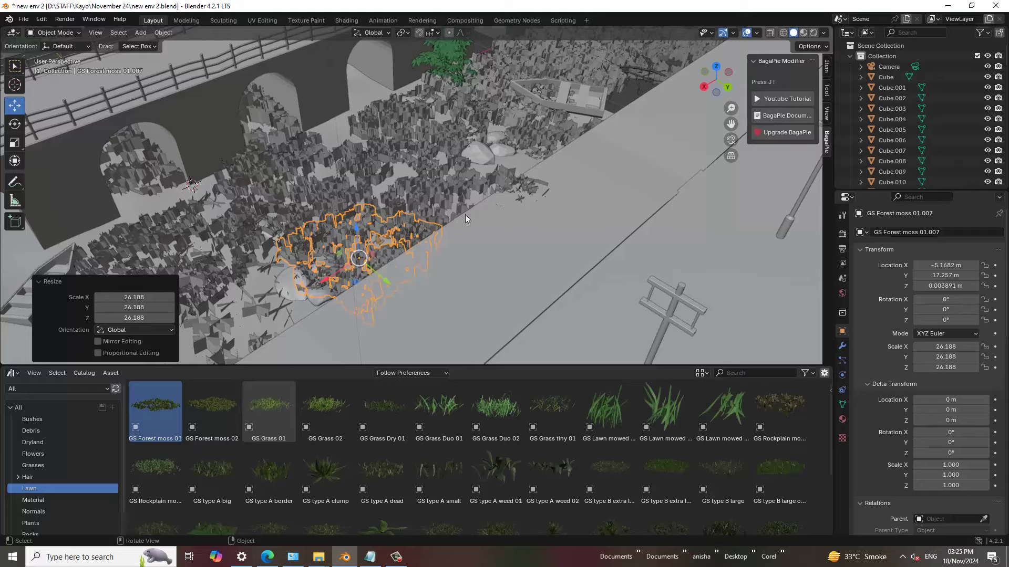
mouse_move(464, 214)
middle_down()
mouse_move(402, 249)
mouse_move(364, 287)
mouse_move(506, 235)
mouse_move(464, 234)
middle_up()
middle_drag(357, 247, 509, 164)
Step: Duplicate GS Forest moss 02.007 and move the copy to the arches' far end (X -80.114 m)
click(319, 217)
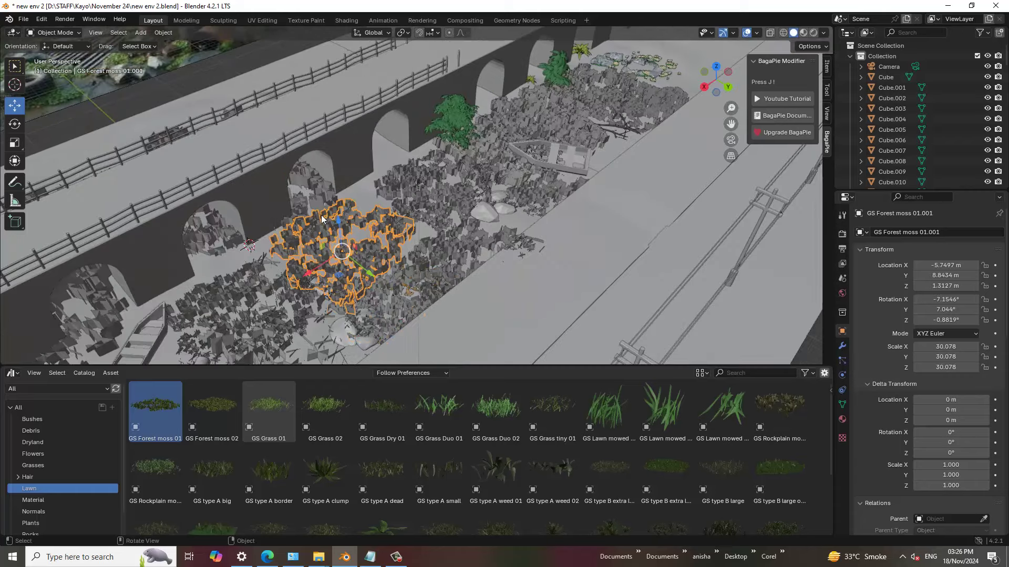
click(318, 215)
mouse_move(310, 198)
middle_down()
mouse_move(407, 231)
mouse_move(377, 227)
middle_up()
key(shift+d)
right_click(381, 232)
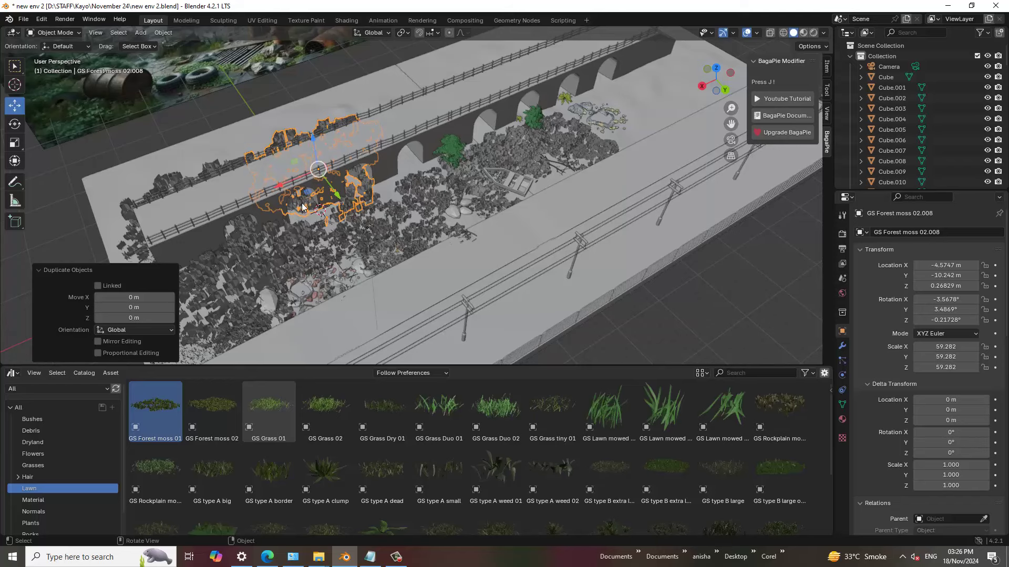
mouse_move(282, 190)
mouse_down()
mouse_move(575, 119)
mouse_move(601, 130)
mouse_move(627, 107)
mouse_up()
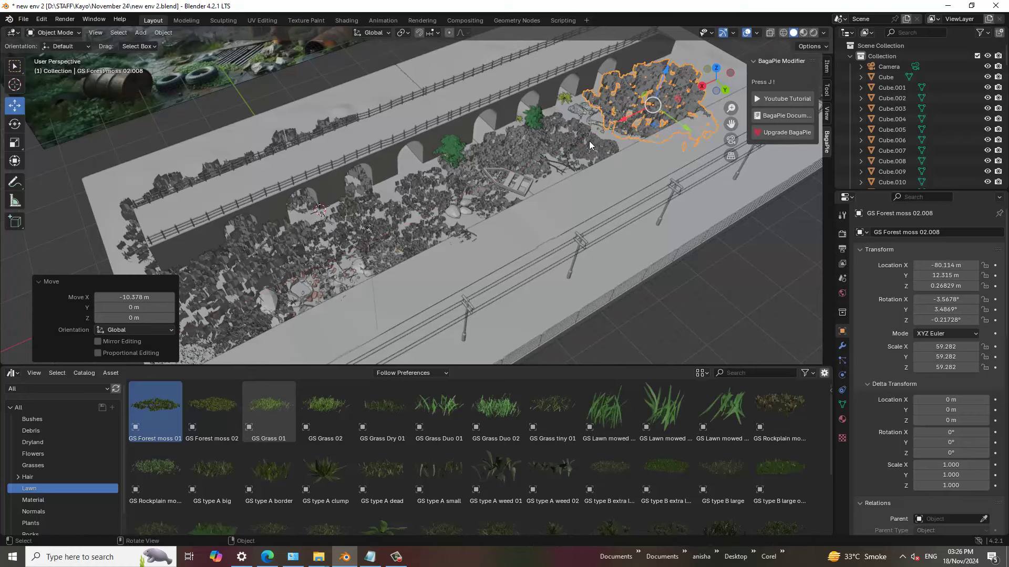
scroll(588, 141, up, 1)
mouse_move(567, 188)
middle_down()
mouse_move(600, 162)
mouse_move(596, 137)
mouse_move(445, 188)
middle_up()
scroll(445, 192, up, 2)
scroll(407, 209, up, 3)
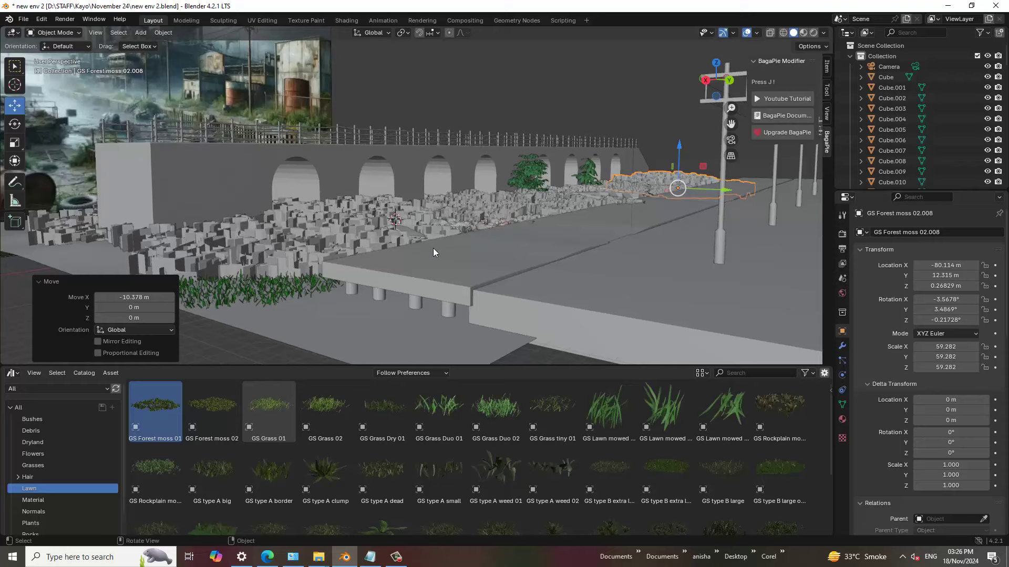
mouse_move(444, 184)
middle_down()
mouse_move(635, 229)
mouse_move(615, 276)
middle_up()
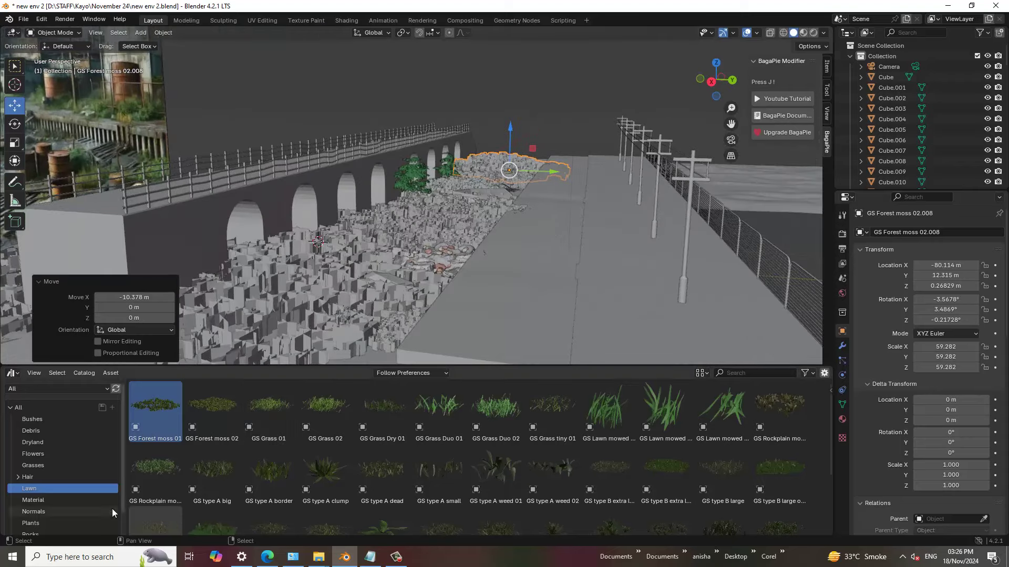
Step: Place a GS Grass Clump 02 on the road, then delete it
click(37, 465)
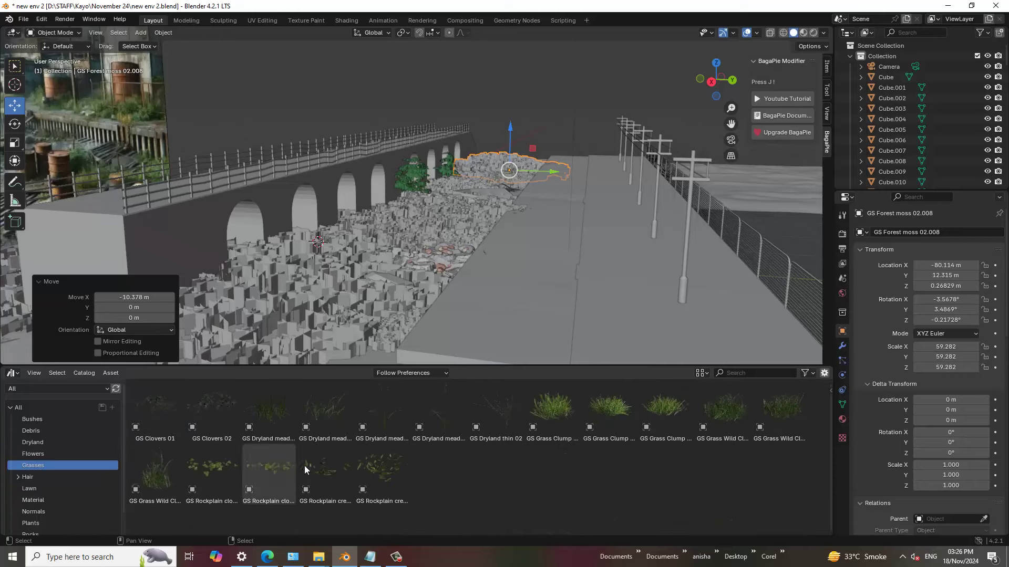
mouse_move(593, 355)
middle_down()
mouse_move(615, 331)
mouse_move(586, 295)
mouse_move(594, 289)
middle_up()
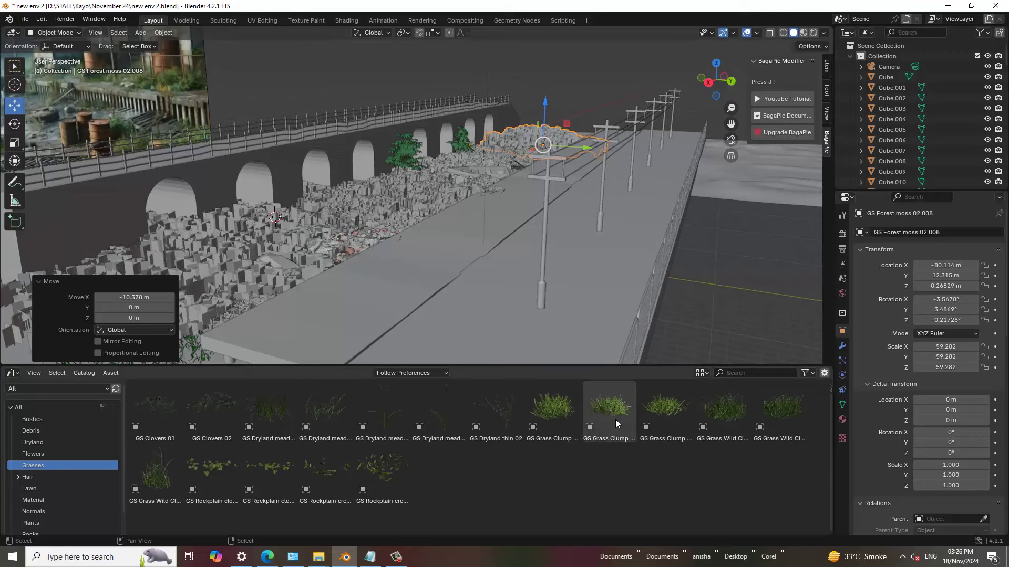
drag(615, 419, 455, 301)
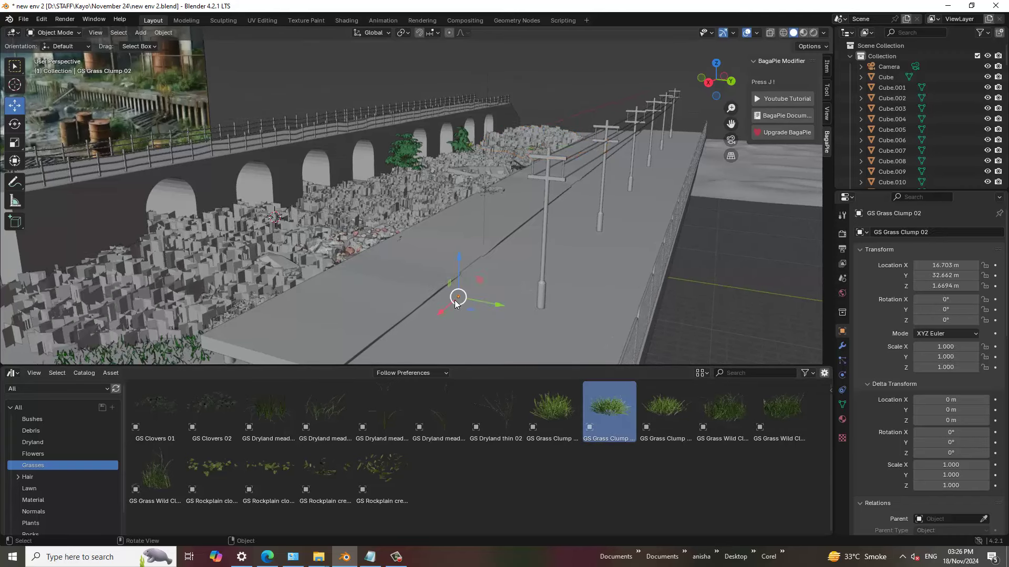
key(s)
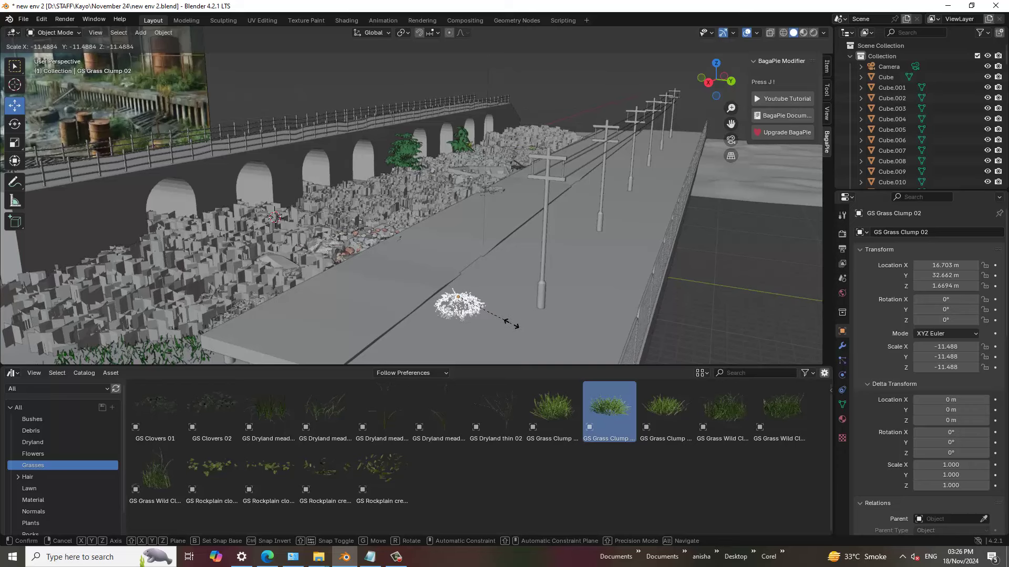
key(Escape)
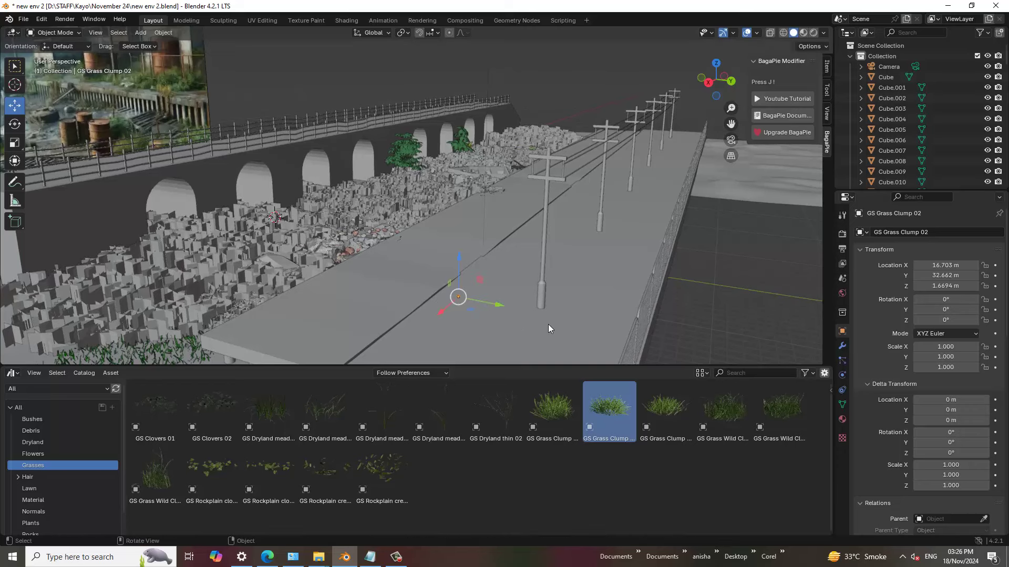
key(Delete)
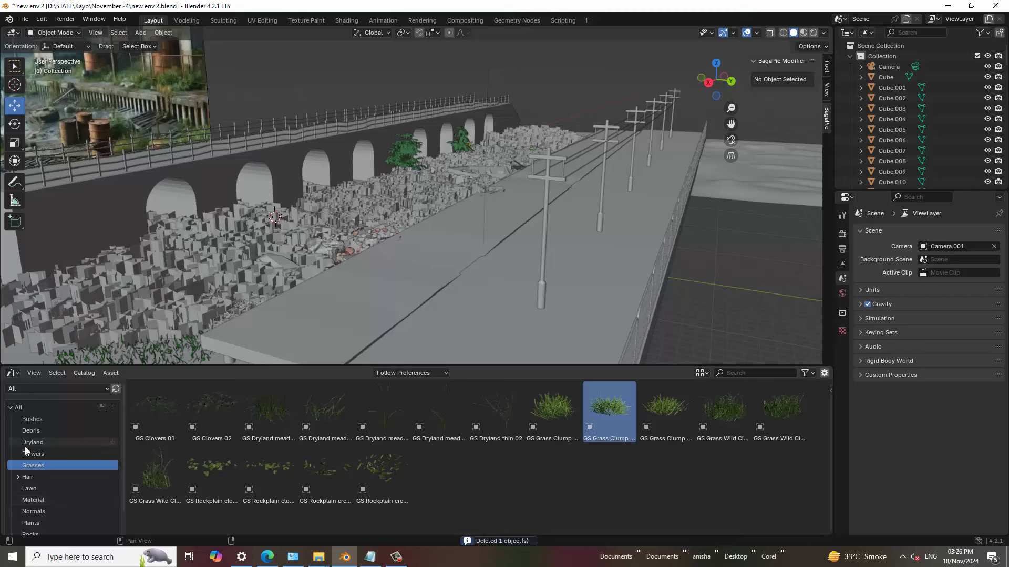
Step: Place a GS Forest ferns A 02 fern from Plants beside the railing, scaled to 3.316
click(36, 453)
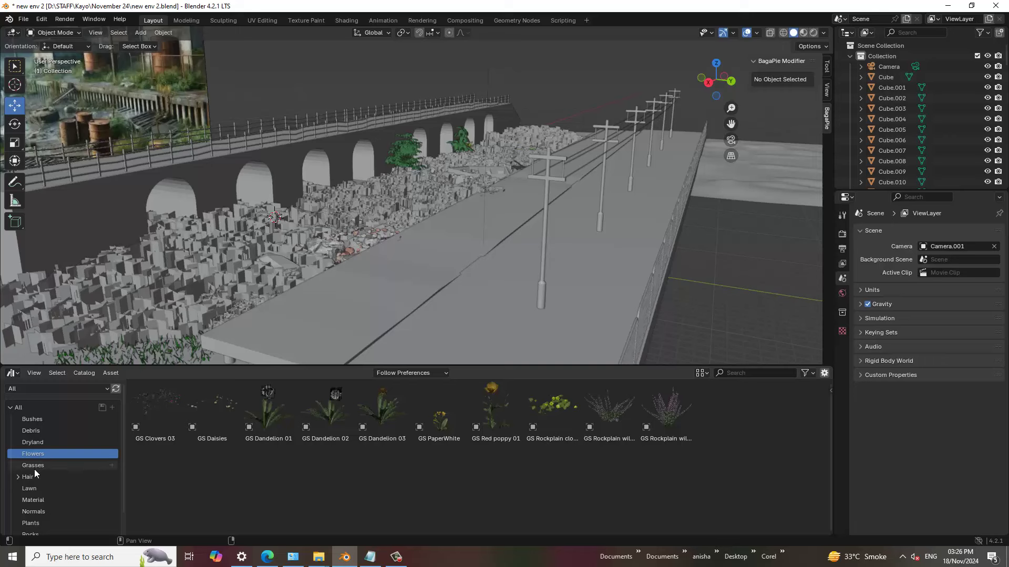
scroll(36, 478, down, 2)
click(42, 500)
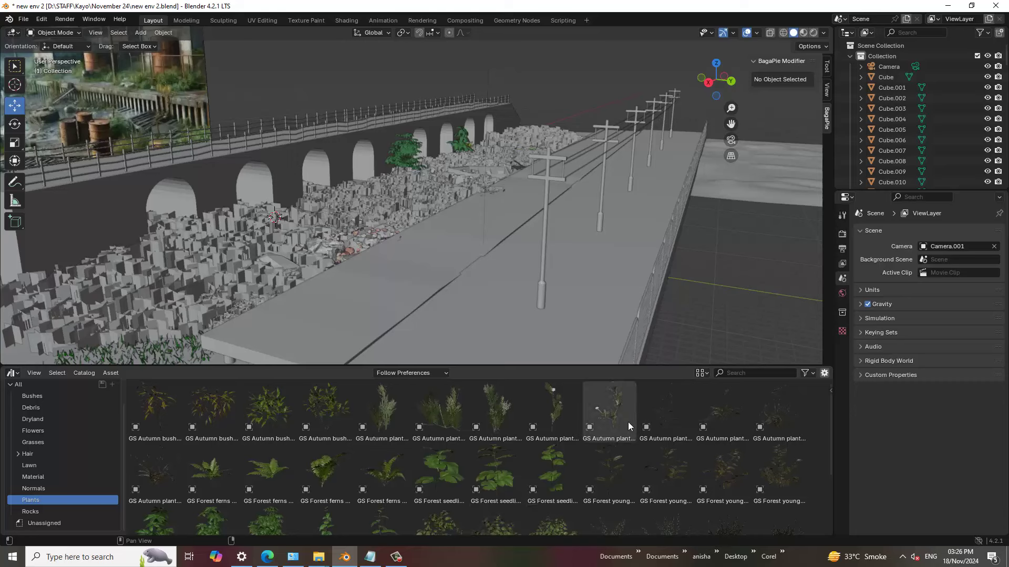
scroll(646, 434, down, 2)
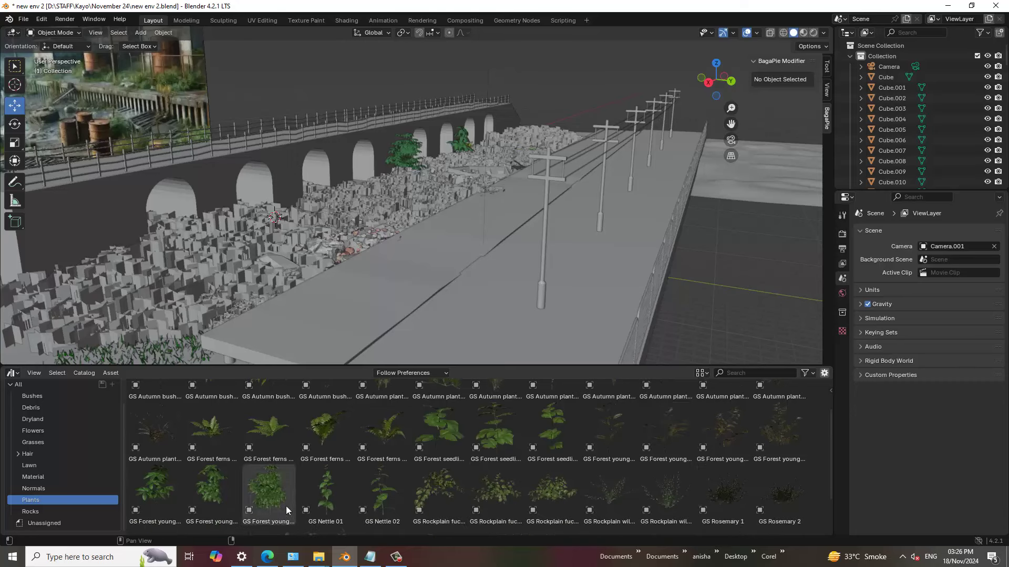
mouse_move(284, 436)
mouse_down()
mouse_move(336, 415)
mouse_move(446, 299)
mouse_move(608, 339)
mouse_up()
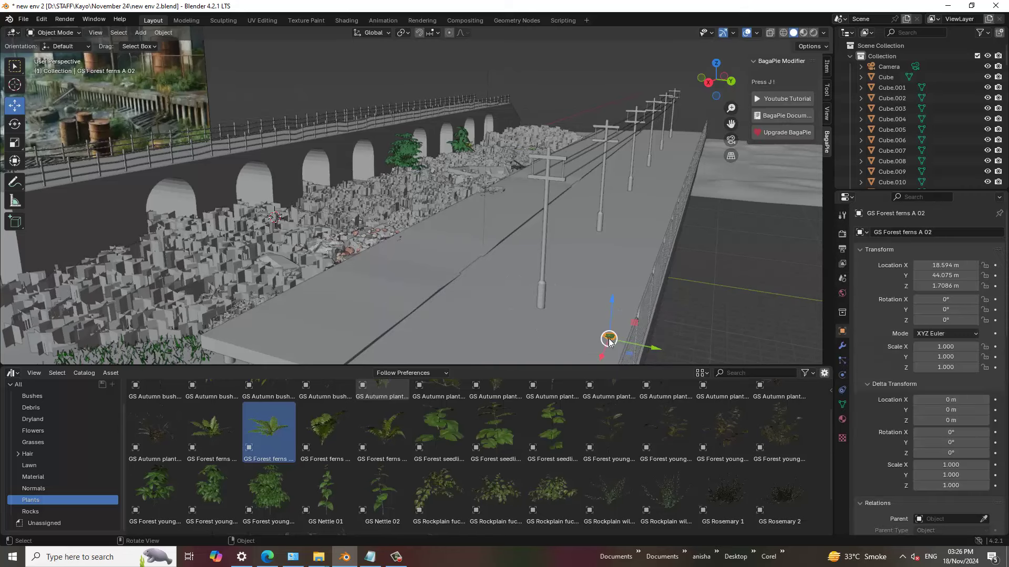
key(s)
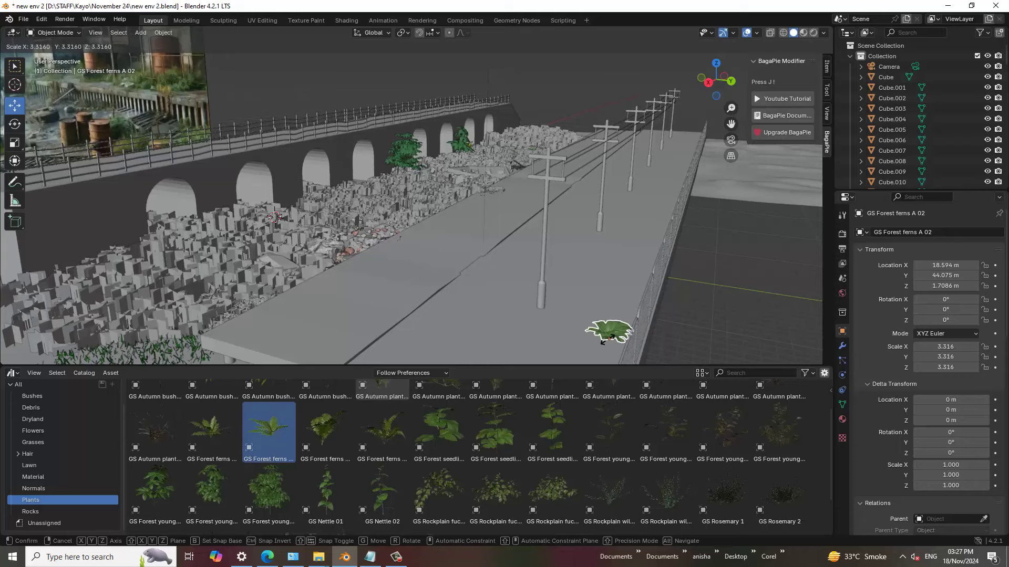
click(621, 330)
middle_drag(622, 330, 602, 321)
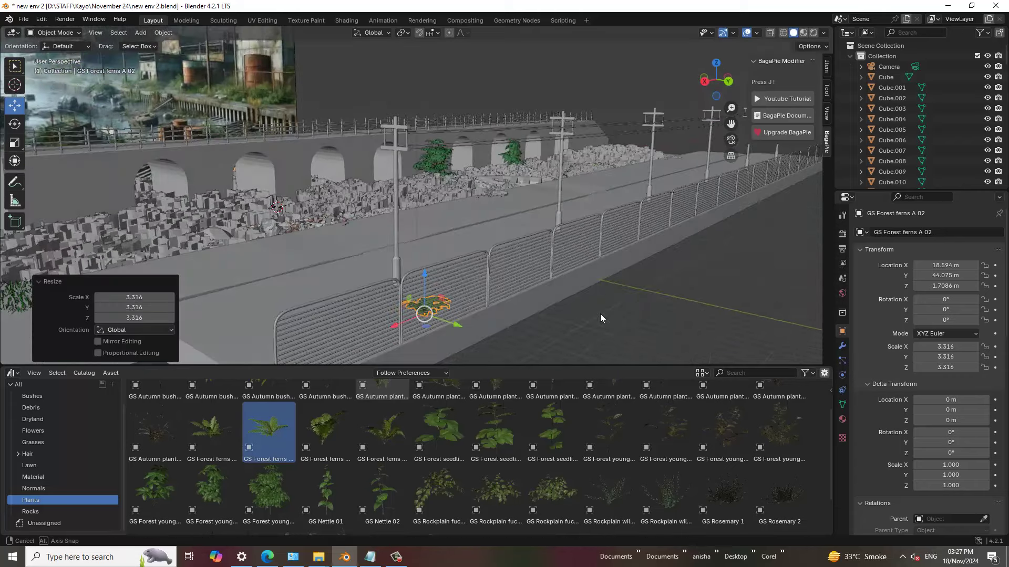
middle_drag(600, 316, 647, 303)
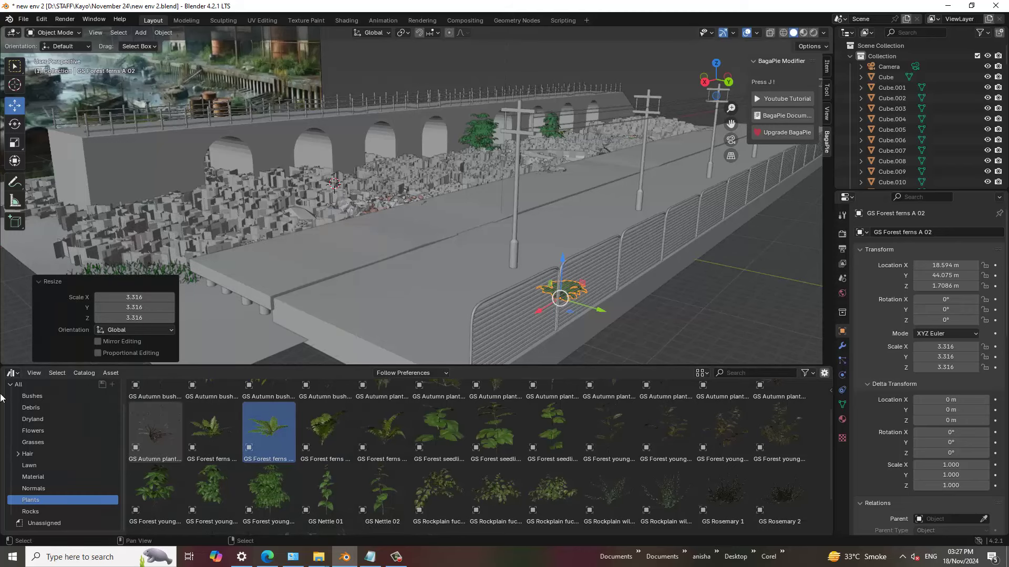
Step: Place a GS Grass Wild Clump 01 beside the fern, initially scaled to 10.840
click(46, 442)
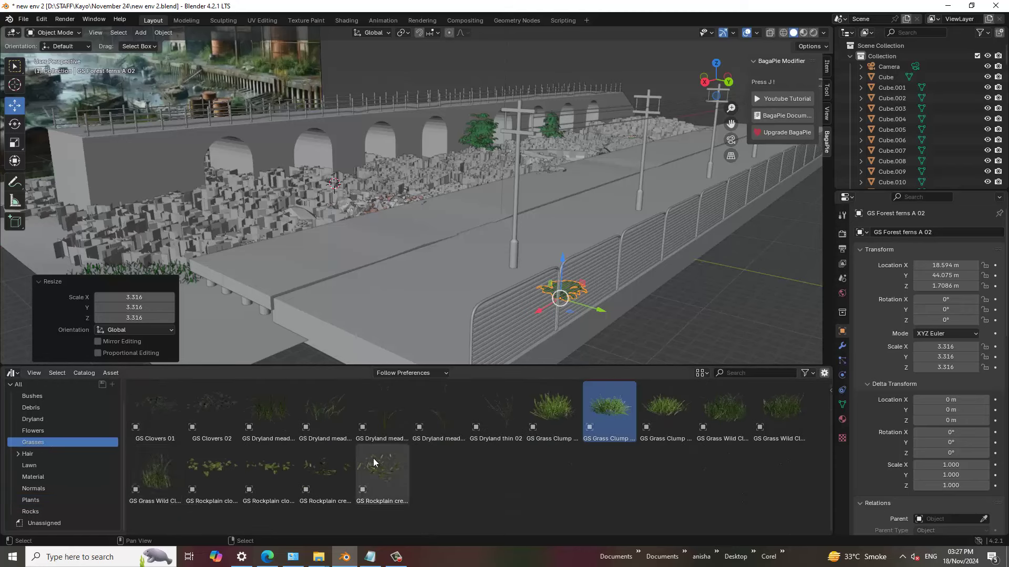
drag(721, 421, 487, 298)
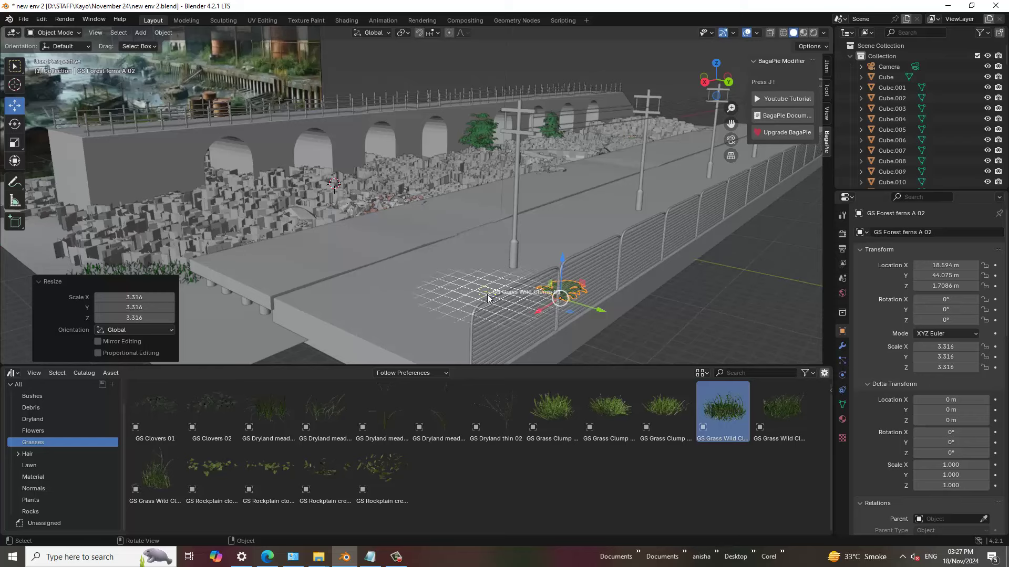
key(s)
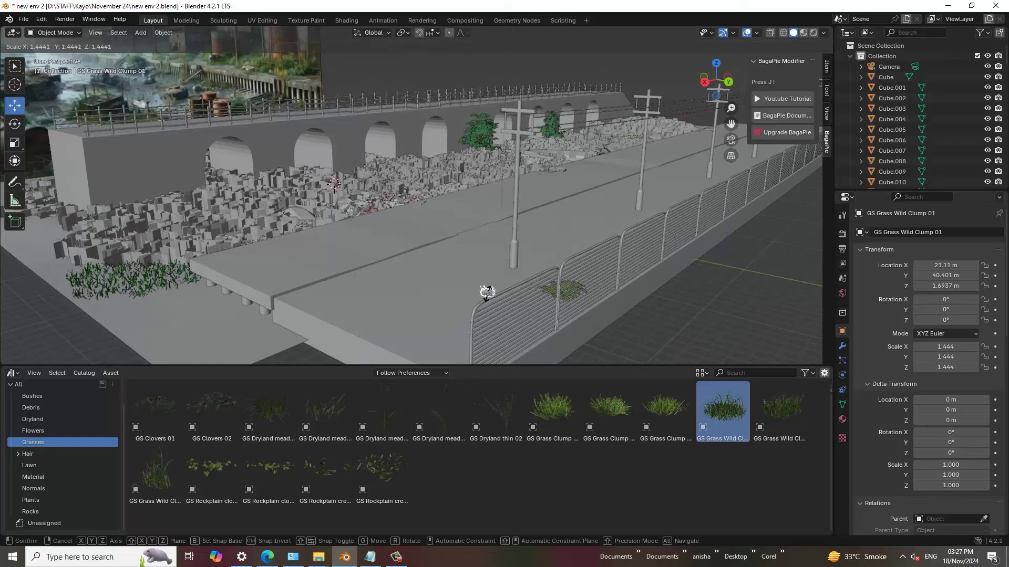
click(588, 323)
scroll(587, 322, up, 3)
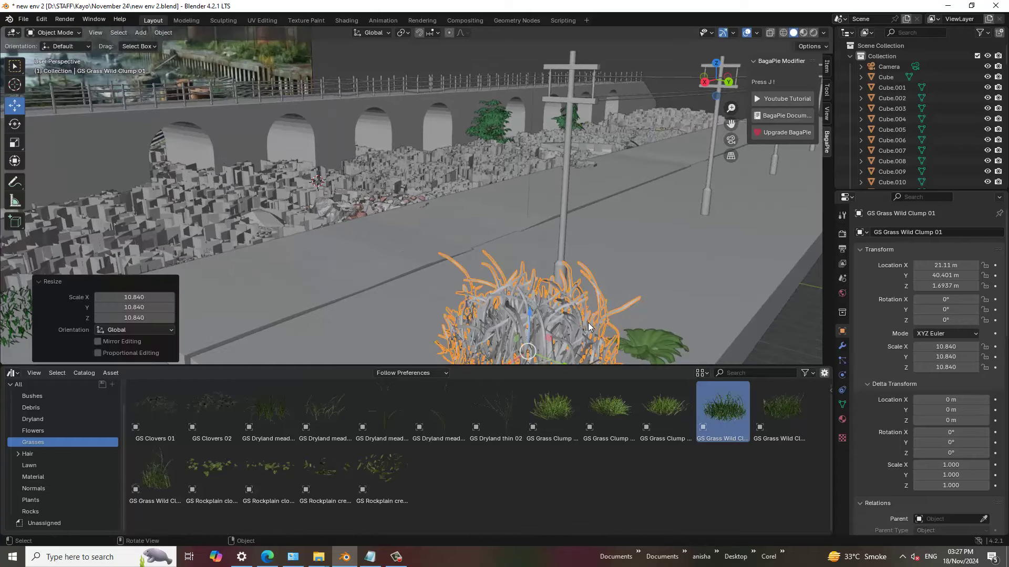
scroll(620, 307, down, 3)
scroll(612, 311, down, 2)
scroll(613, 311, down, 1)
Step: Reduce the grass clump's scale to 4.565
key(s)
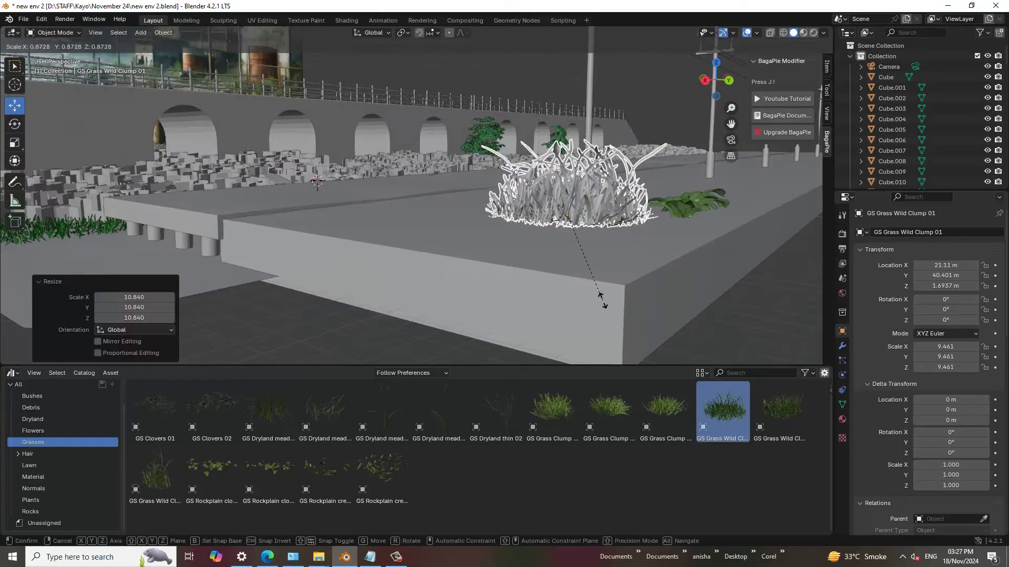
click(580, 258)
scroll(636, 263, up, 3)
scroll(629, 292, up, 2)
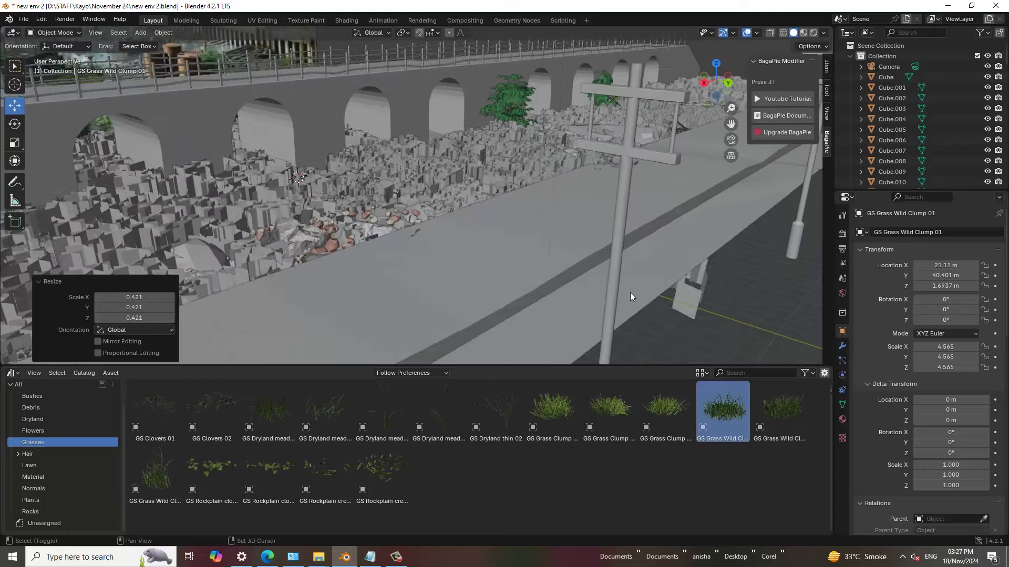
mouse_move(630, 292)
middle_down()
mouse_move(641, 203)
mouse_move(645, 287)
middle_up()
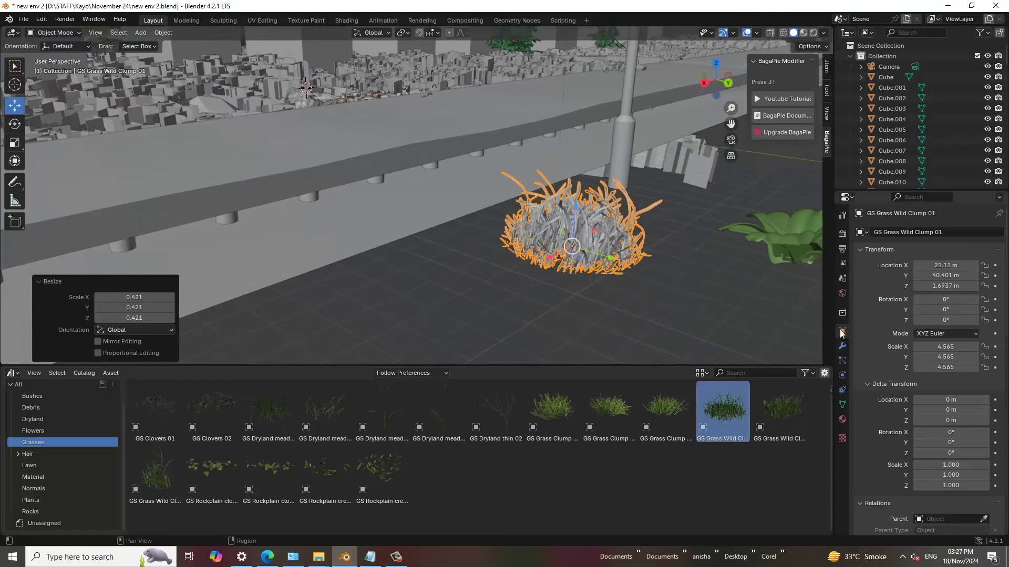
Step: Check the clump's Particles, Physics and Constraints tabs, then expand Object Data Attributes
click(843, 360)
click(842, 378)
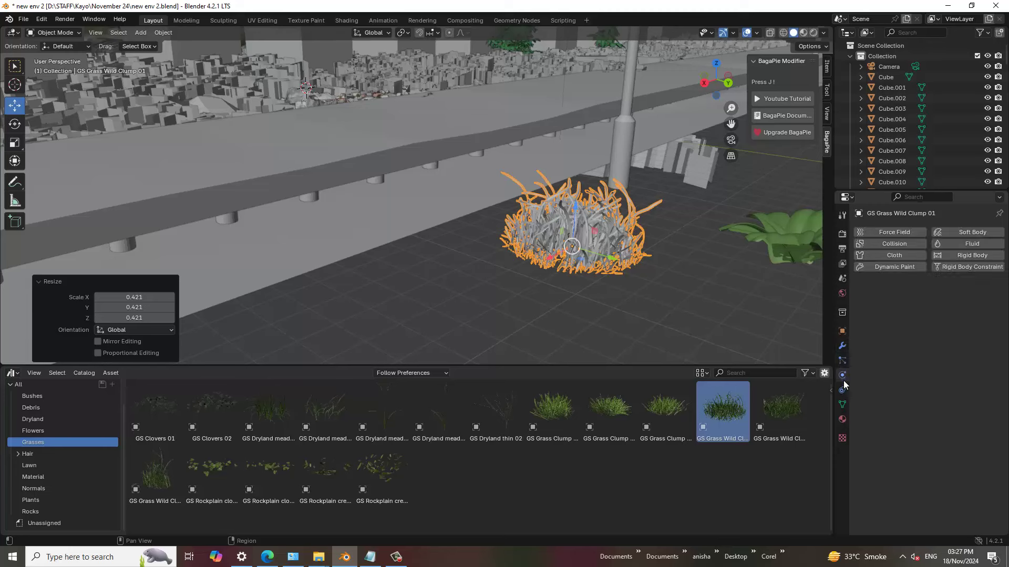
click(843, 404)
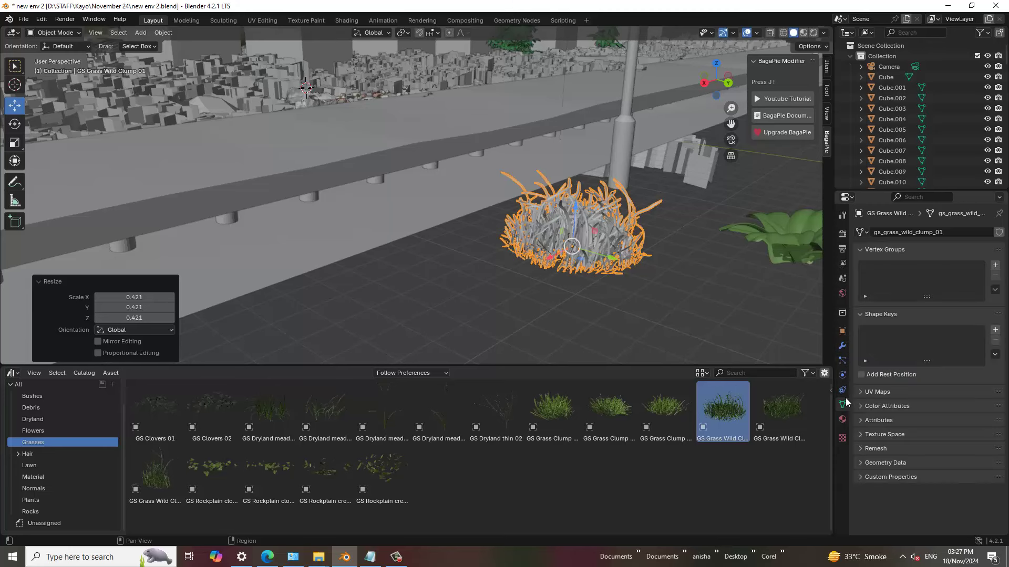
click(887, 420)
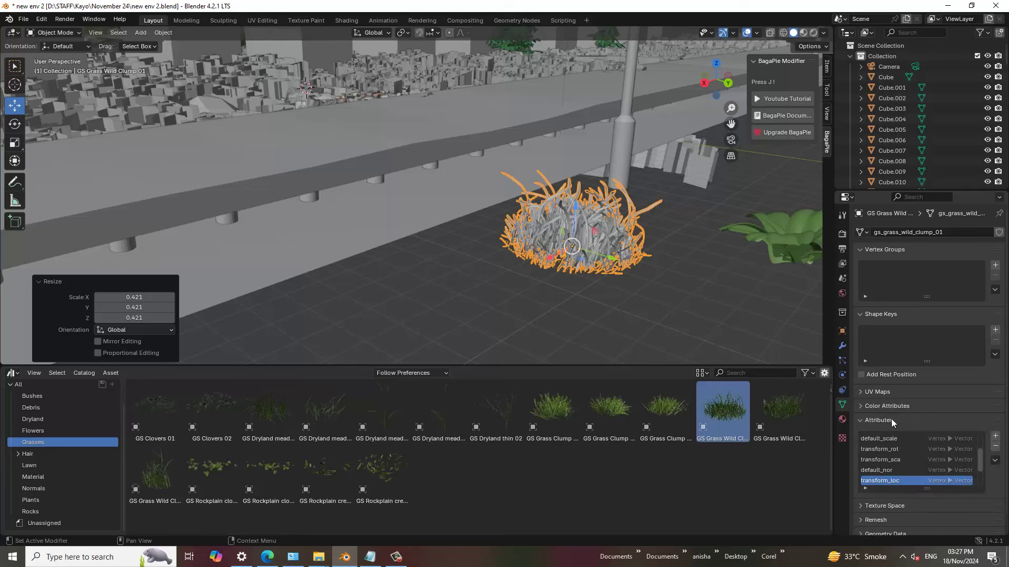
scroll(941, 484, down, 3)
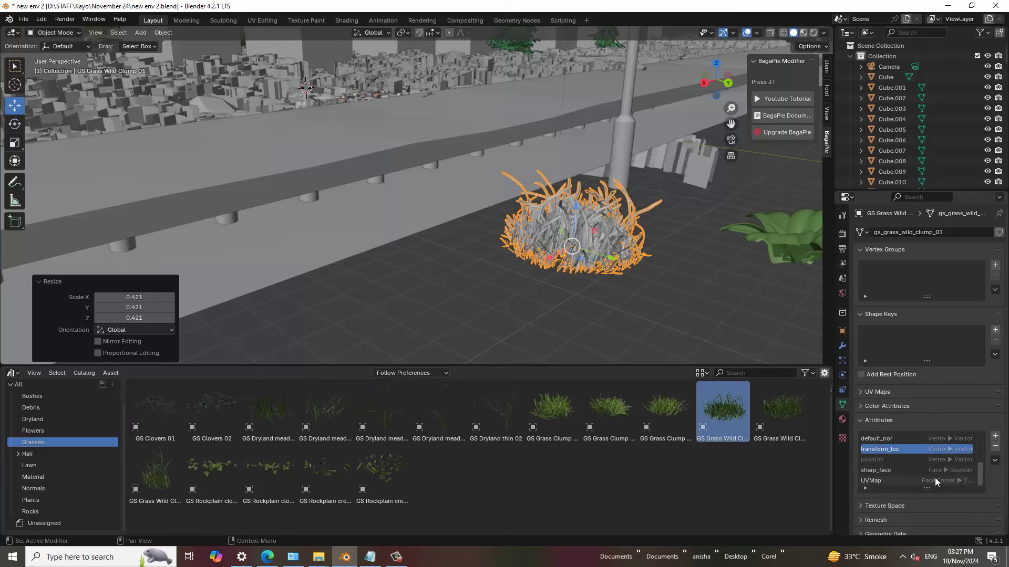
scroll(931, 470, up, 3)
scroll(929, 464, up, 2)
scroll(937, 460, down, 2)
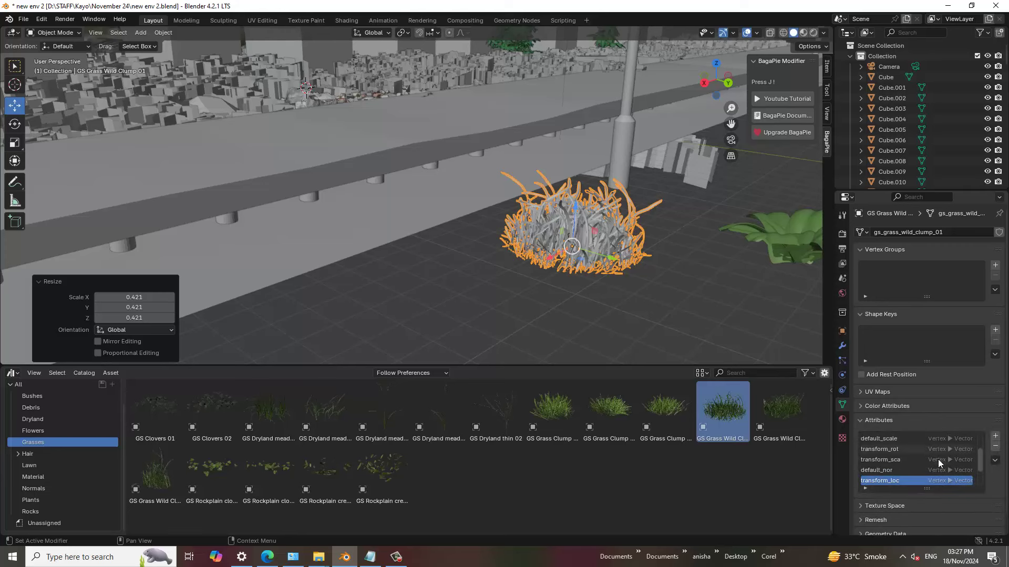
scroll(937, 461, down, 2)
Step: Select the transform_sca attribute and expand Geometry Data and Custom Properties (d5, octane)
click(914, 450)
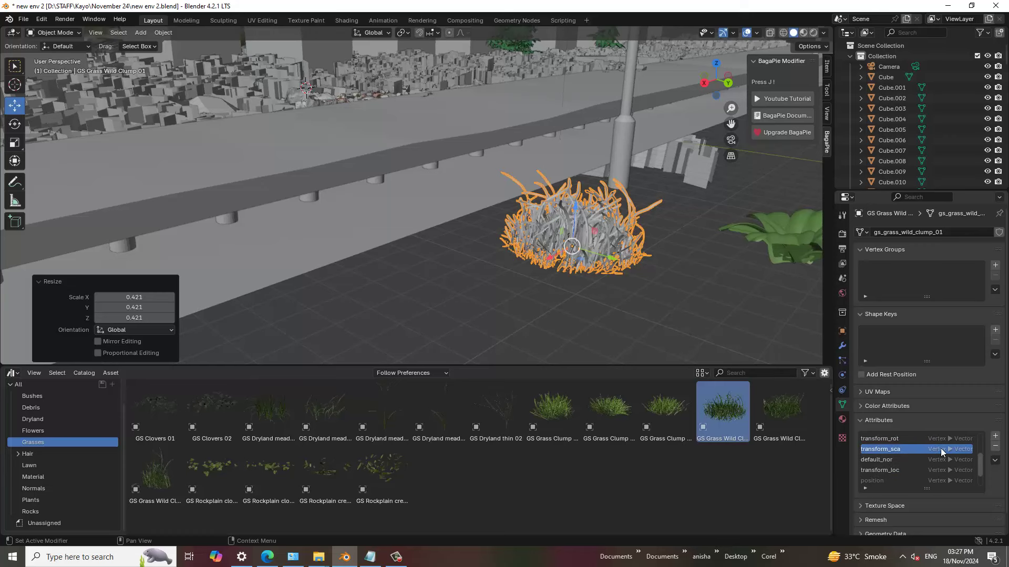
double_click(915, 450)
scroll(900, 480, down, 2)
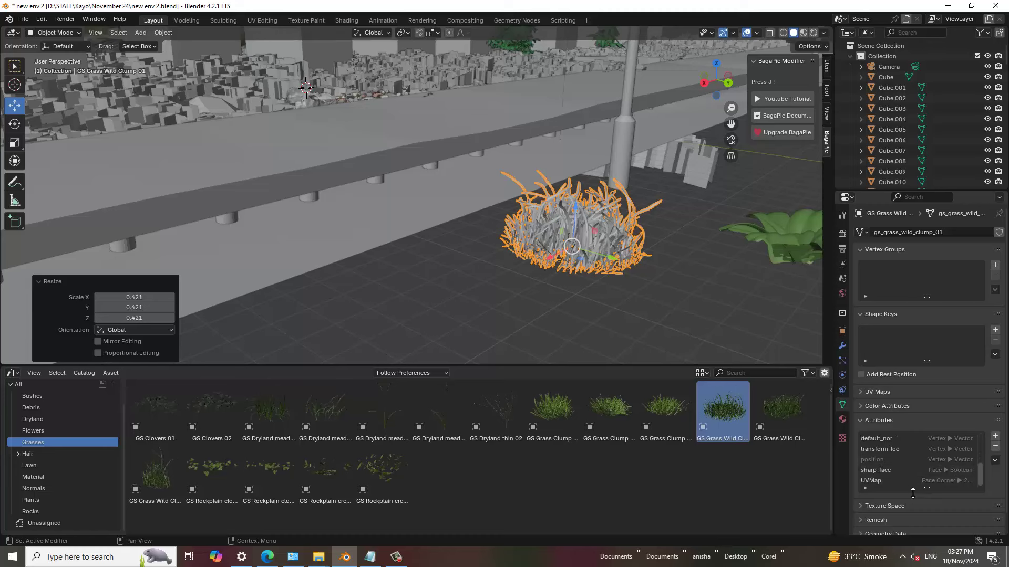
scroll(959, 395, down, 1)
click(862, 513)
scroll(929, 495, down, 2)
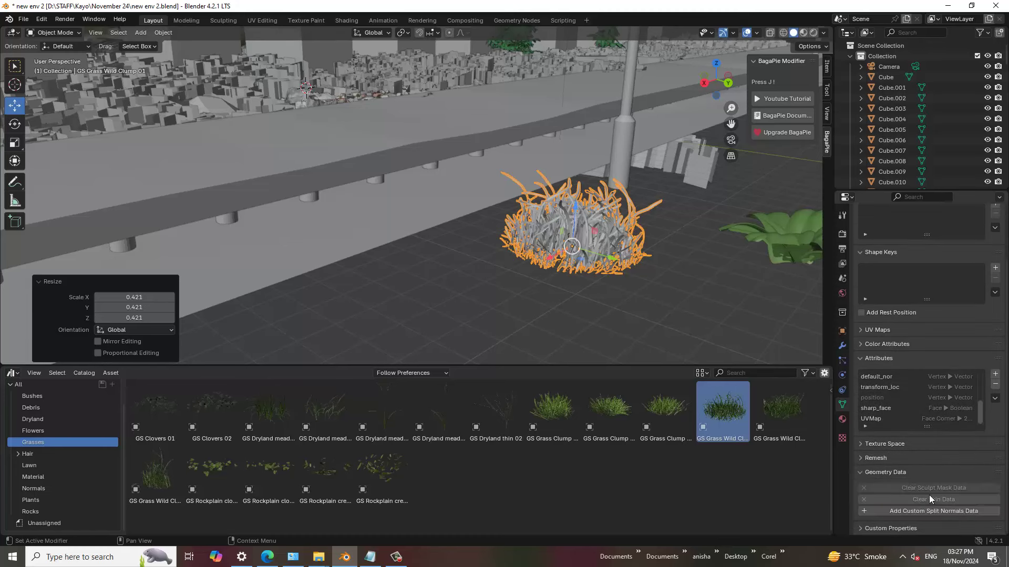
click(900, 528)
scroll(965, 487, down, 2)
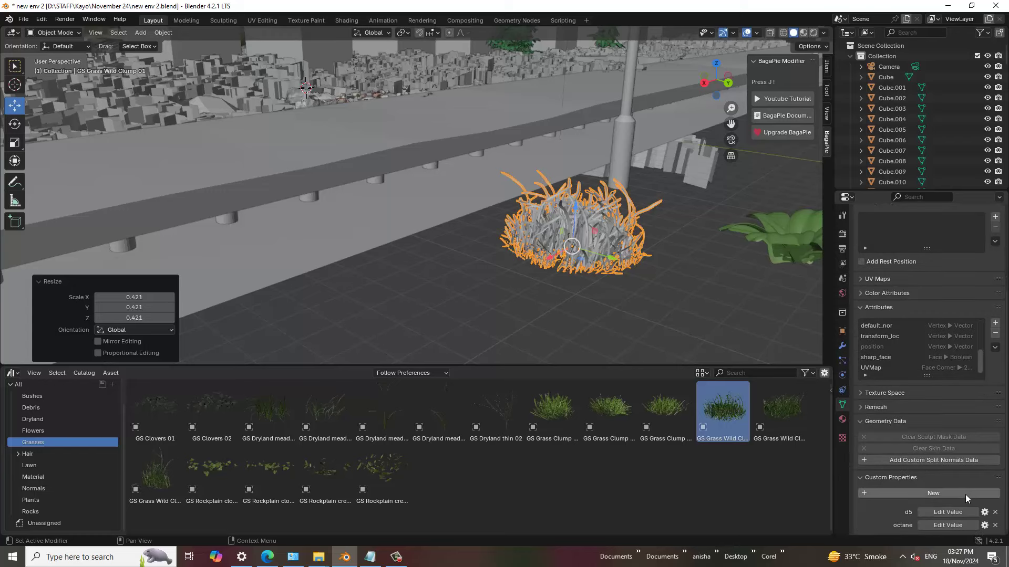
Step: Zoom in on the bridge railing and preview the scene in Material Preview shading
scroll(572, 235, down, 6)
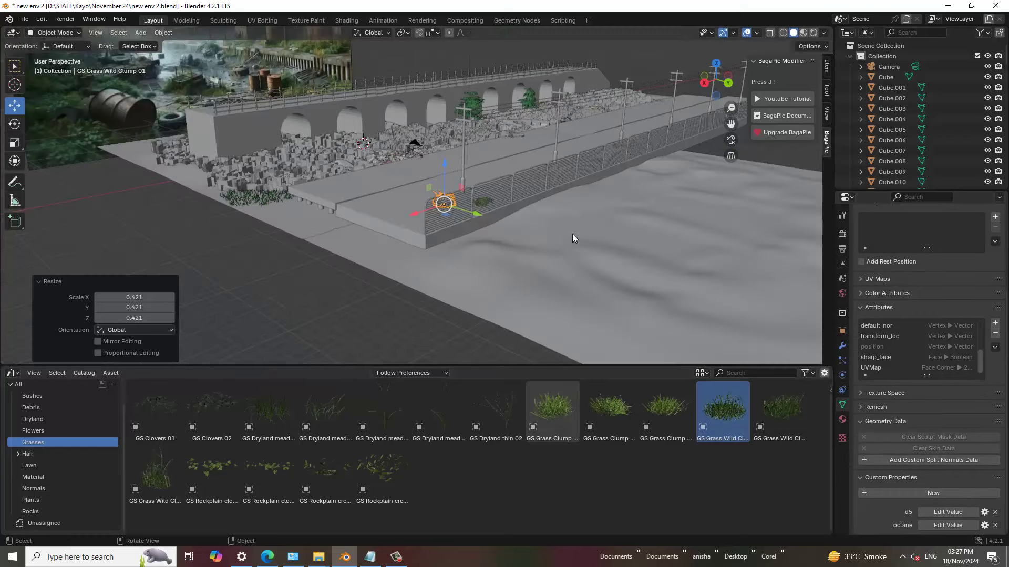
scroll(578, 242, up, 2)
scroll(550, 258, up, 2)
scroll(562, 265, up, 2)
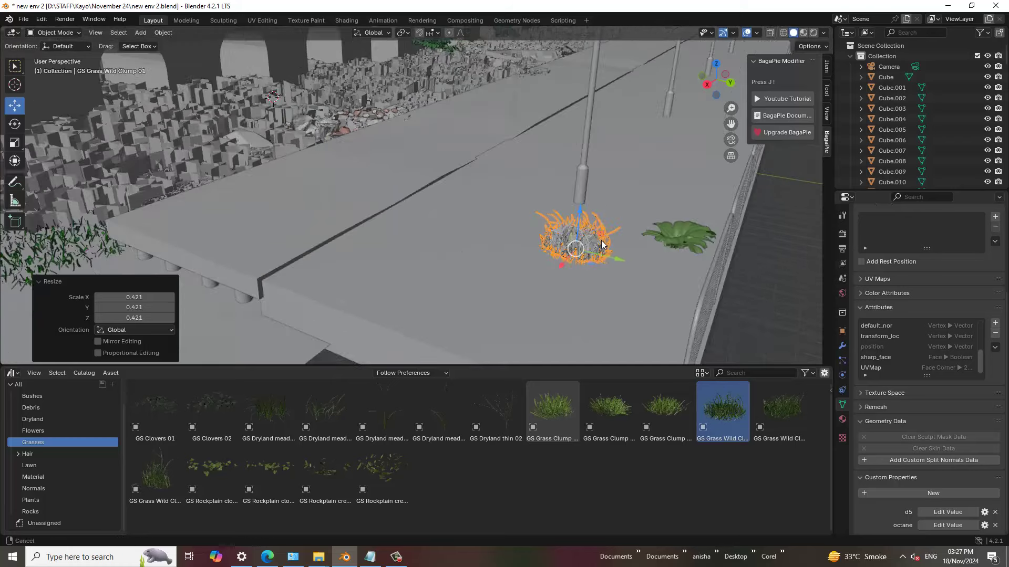
scroll(580, 272, up, 2)
scroll(579, 272, up, 3)
scroll(569, 259, down, 1)
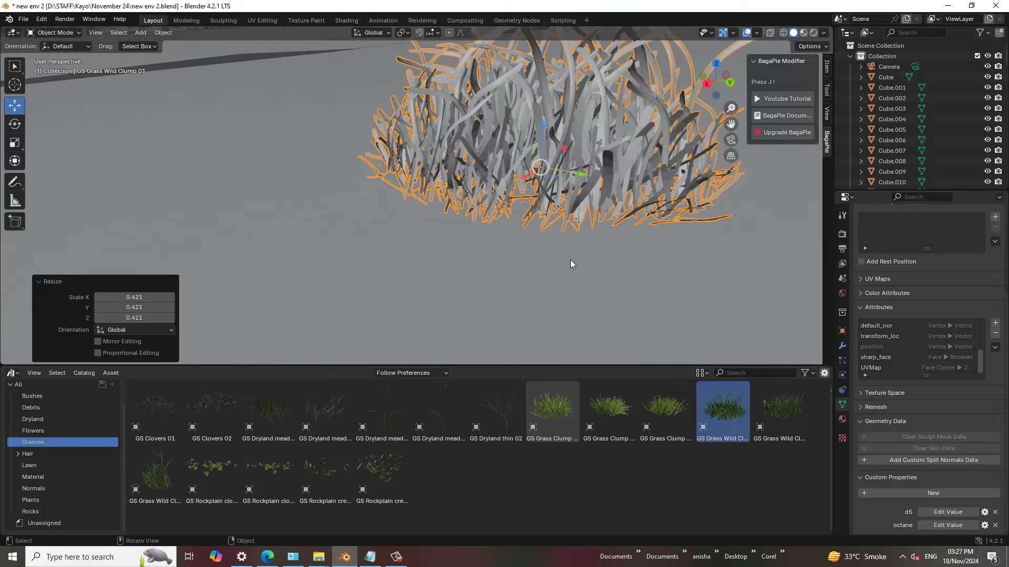
scroll(735, 32, up, 3)
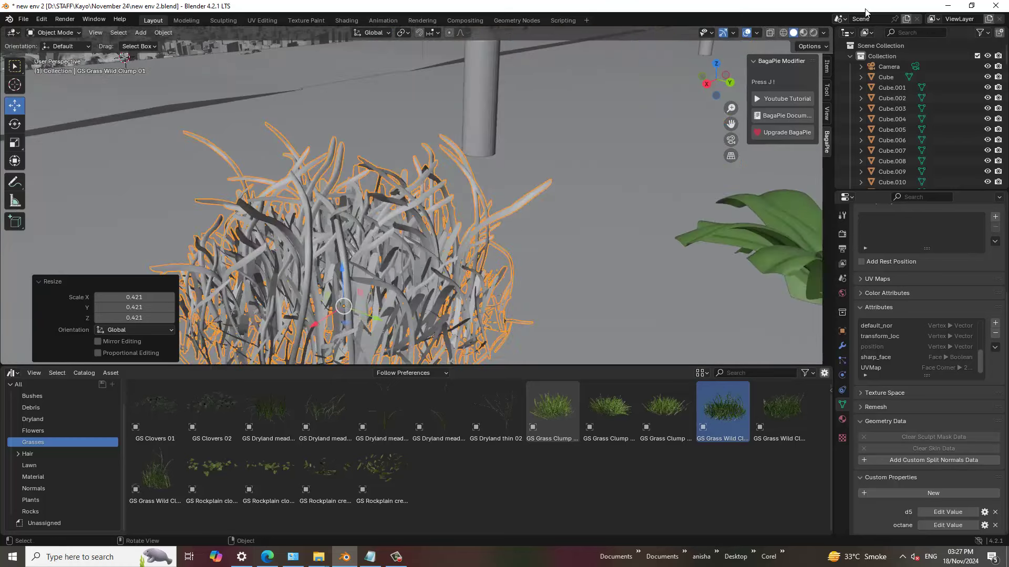
click(802, 40)
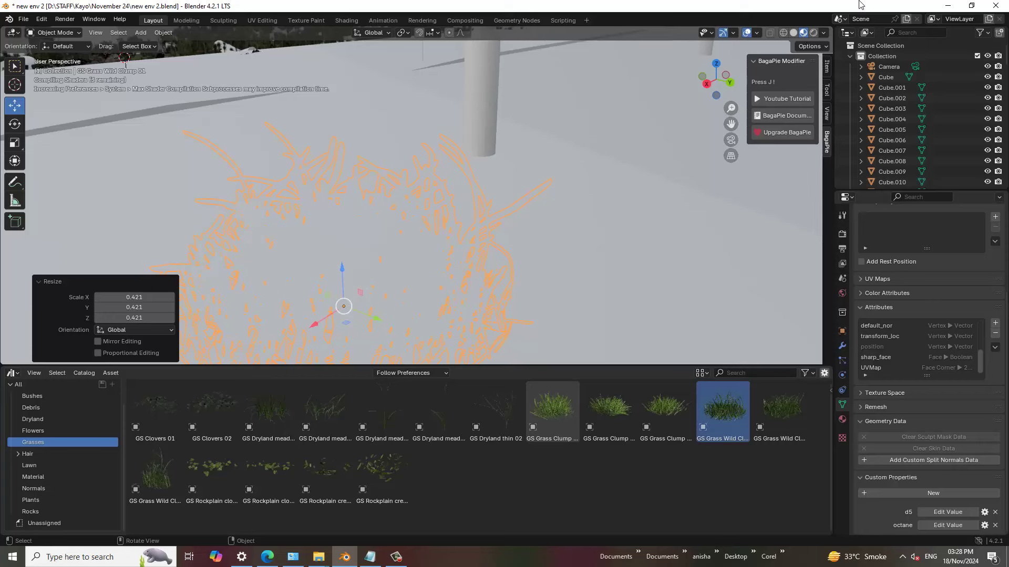
Step: Return to Solid shading, delete GS Grass Wild Clump 01, and show the Plants asset category
scroll(530, 219, down, 10)
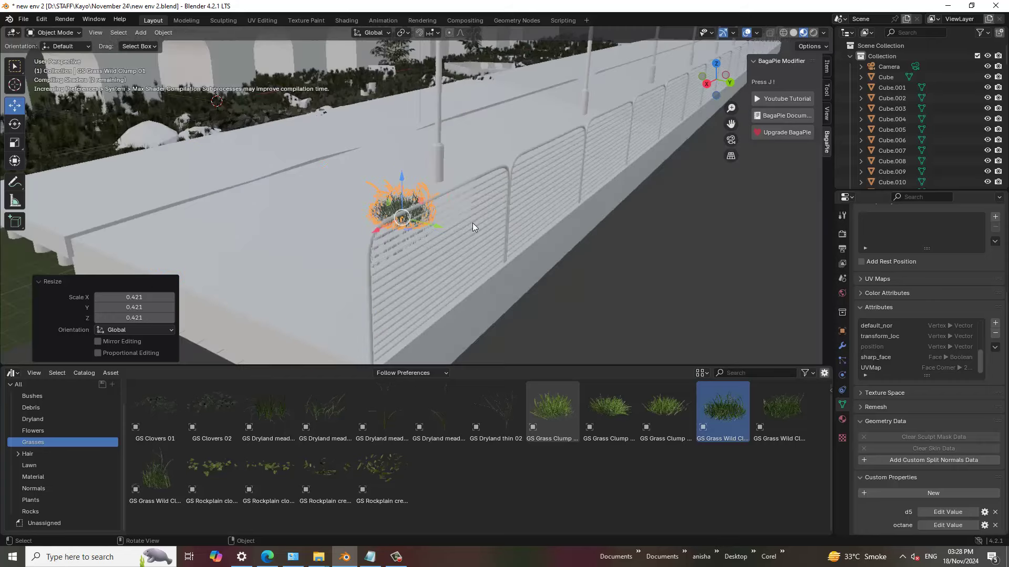
scroll(565, 215, down, 3)
scroll(557, 222, down, 3)
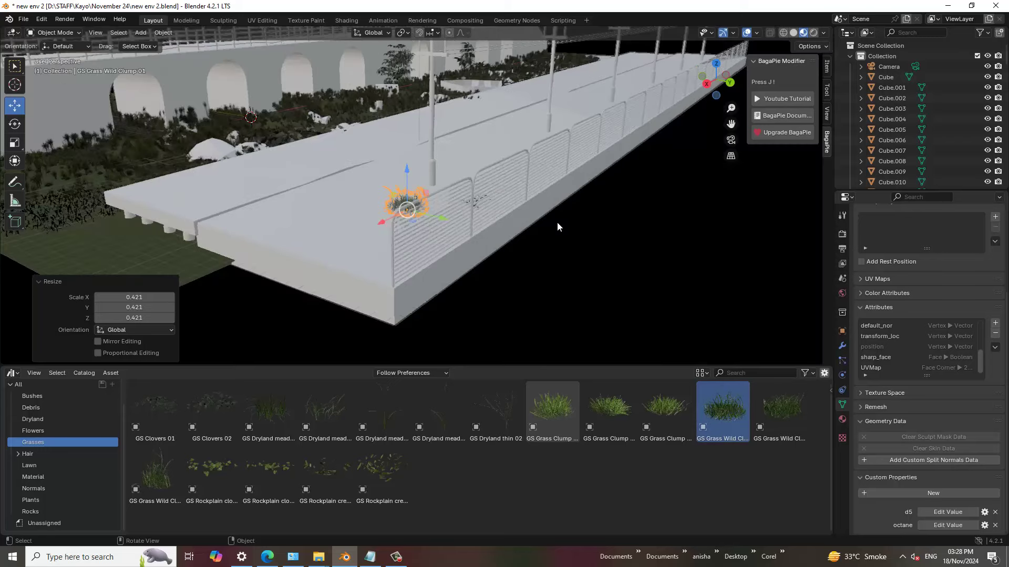
middle_drag(557, 221, 651, 169)
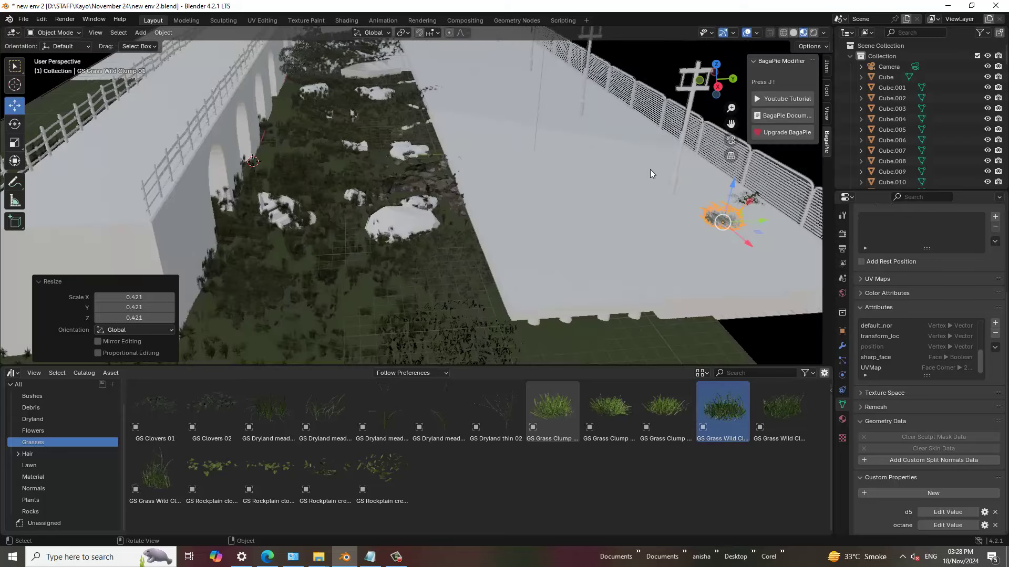
click(794, 32)
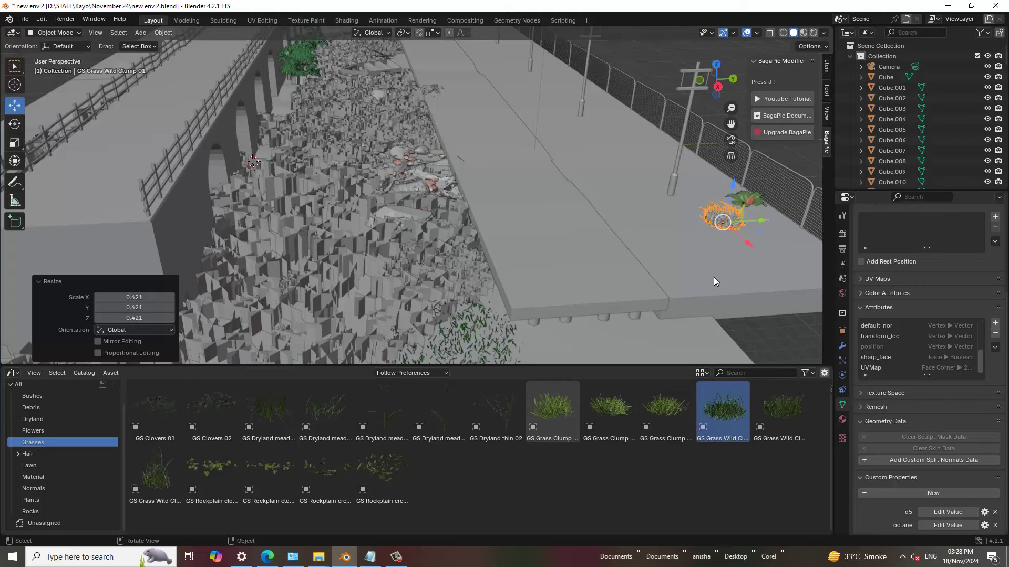
key(Delete)
middle_drag(379, 271, 460, 233)
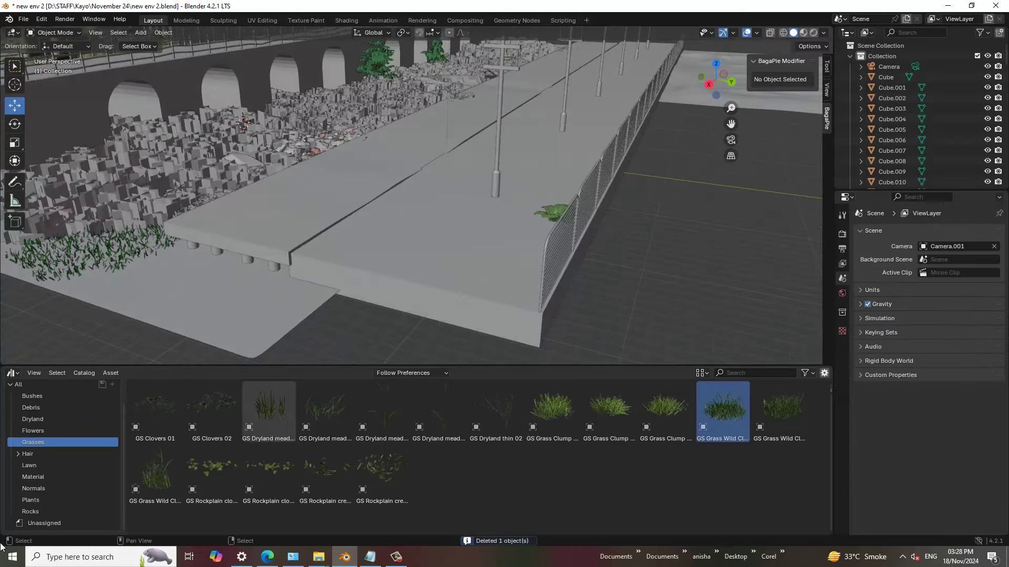
click(39, 502)
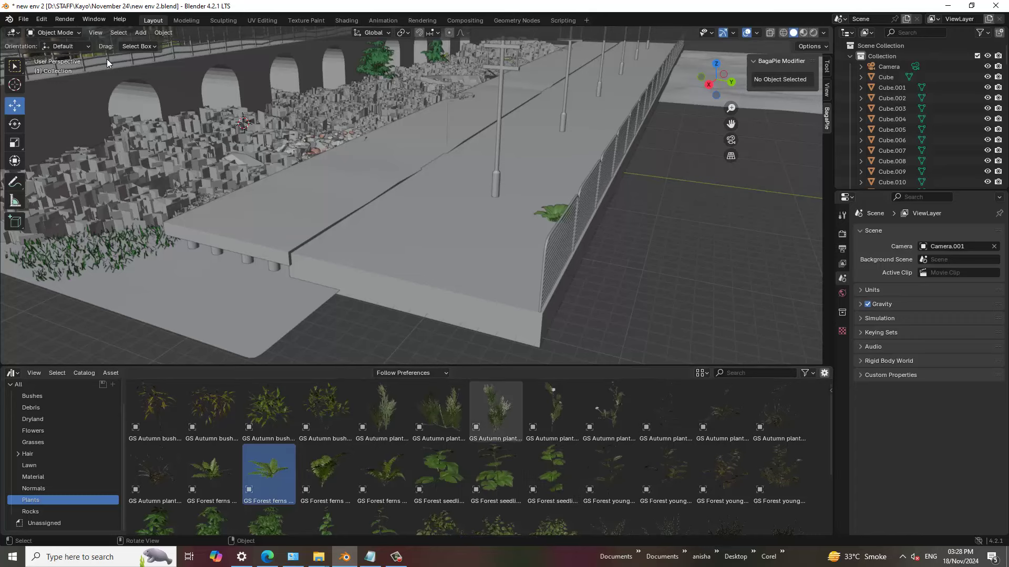
Step: Save the Blender preferences from the Preferences window menu, then close the window
click(42, 20)
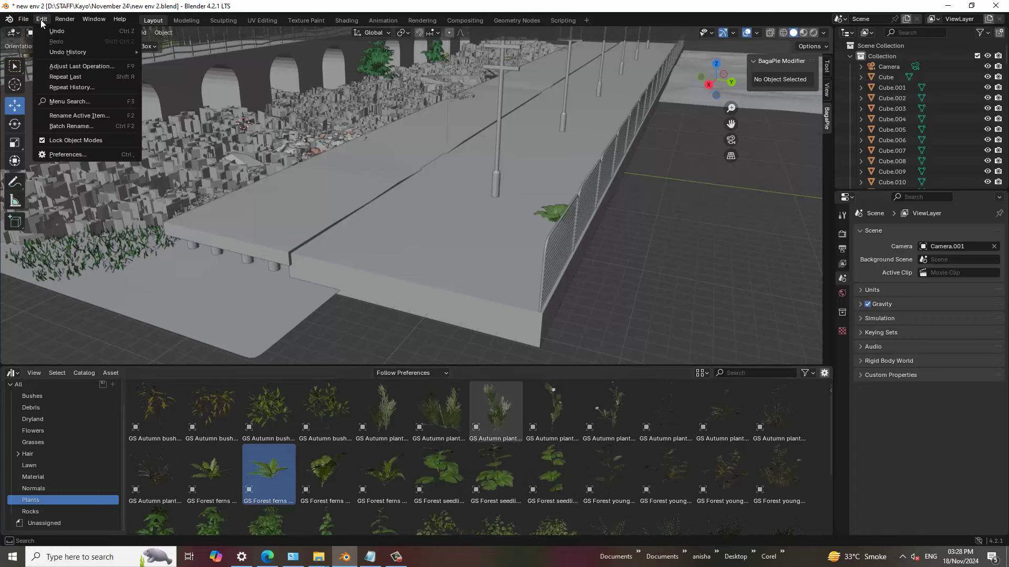
click(96, 153)
click(11, 283)
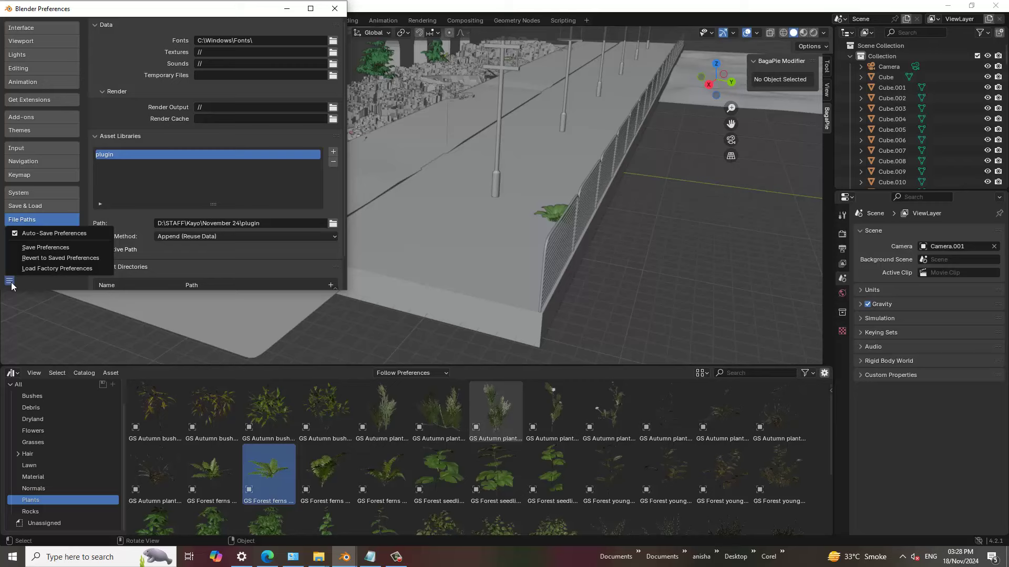
click(52, 248)
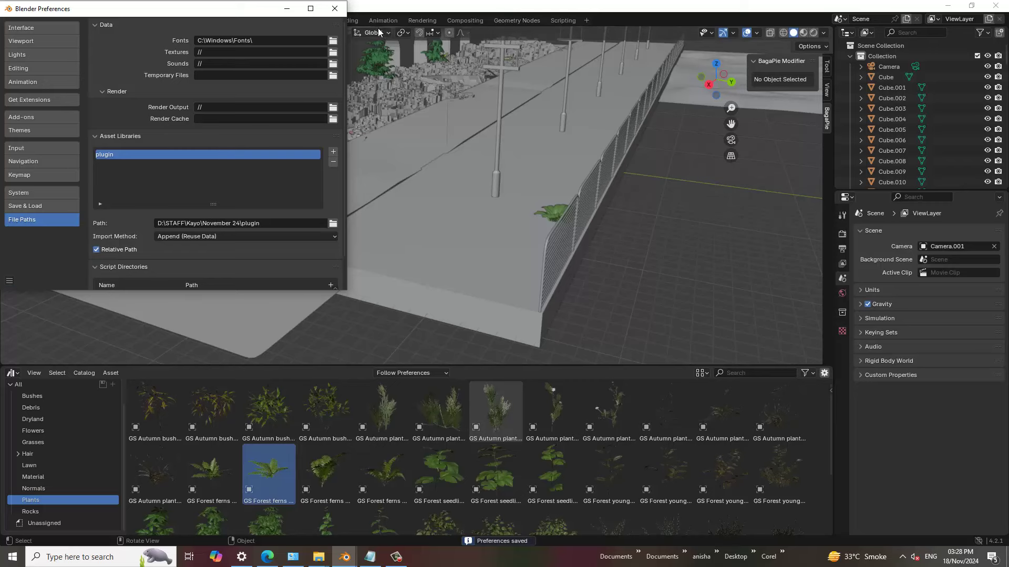
click(335, 8)
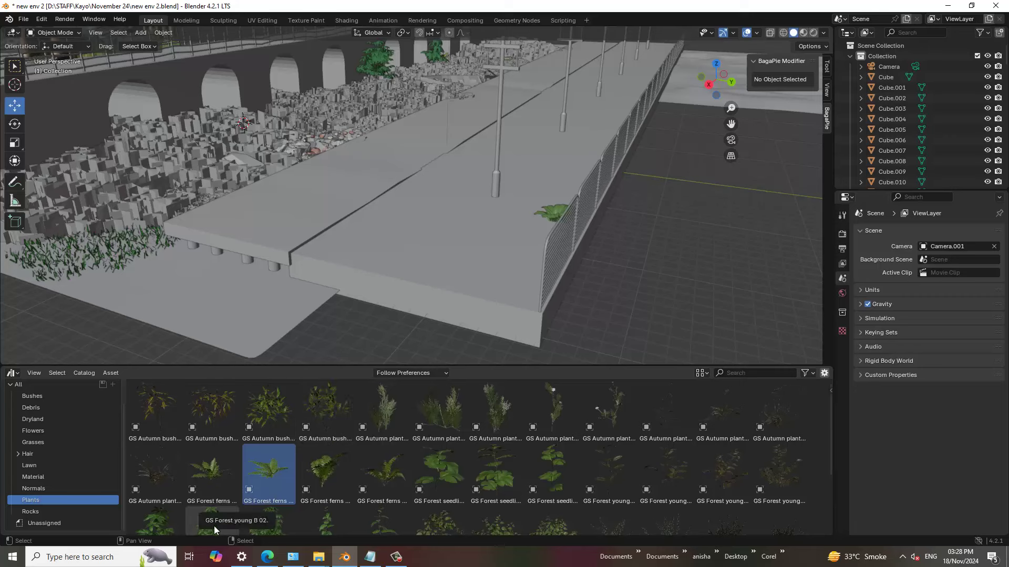
Step: Place GS Forest young B 02 by the railing, scale it to 5.664, move it on Y, shrink to 0.909
drag(213, 525, 524, 254)
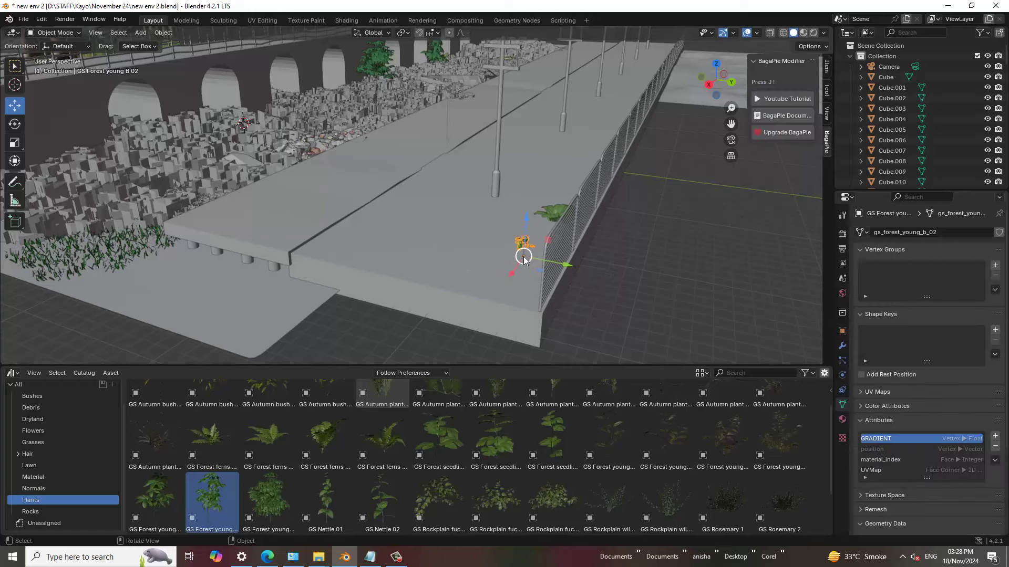
key(s)
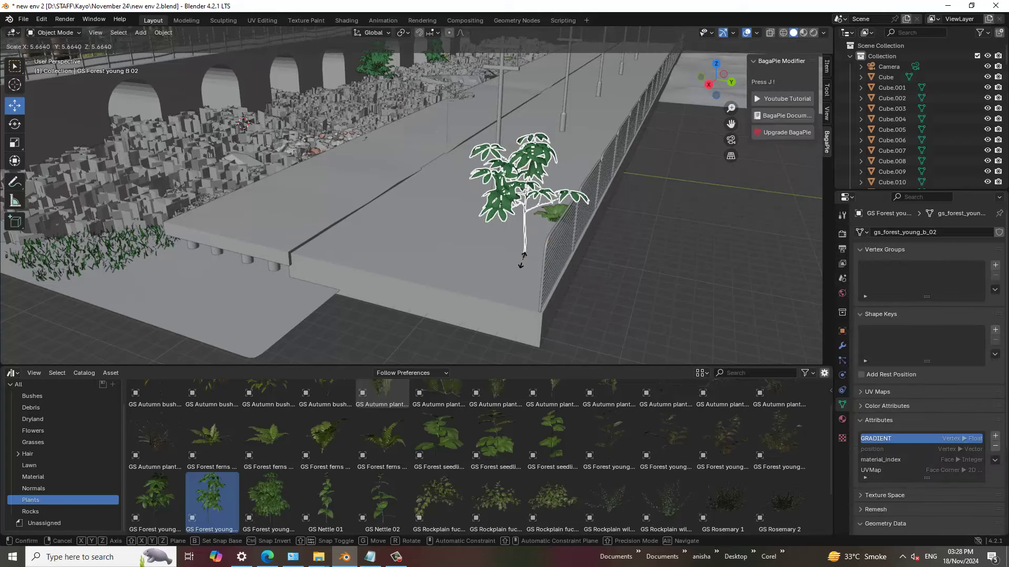
click(524, 258)
scroll(597, 239, up, 2)
scroll(597, 241, up, 2)
scroll(579, 243, down, 1)
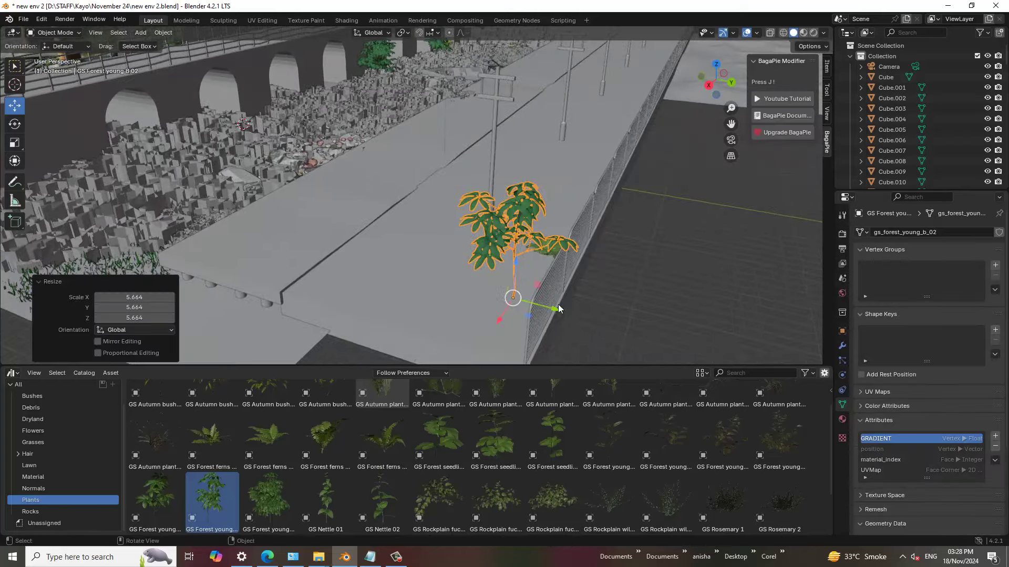
mouse_move(558, 308)
mouse_down()
mouse_move(576, 318)
mouse_move(609, 288)
mouse_up()
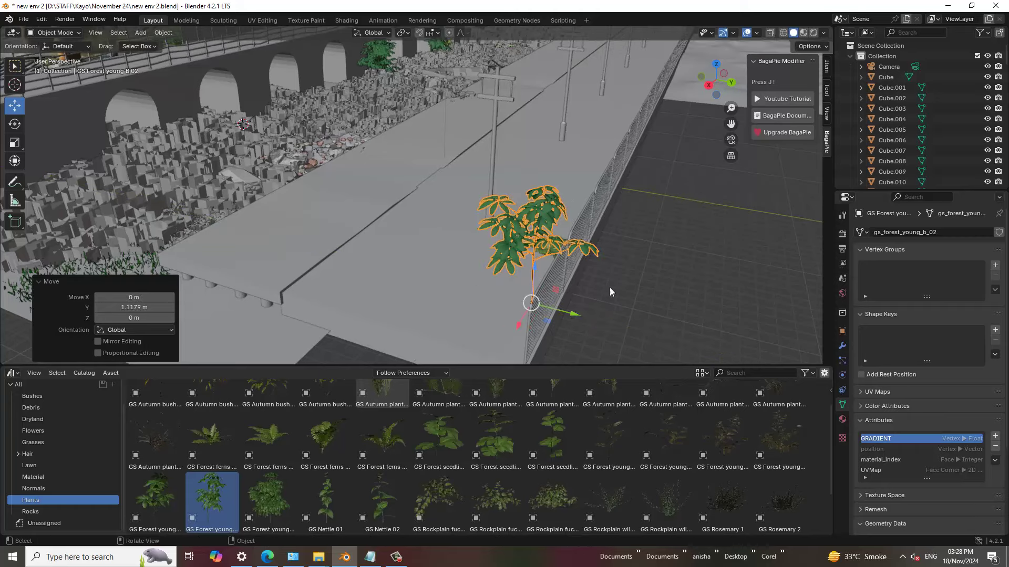
middle_drag(609, 288, 560, 247)
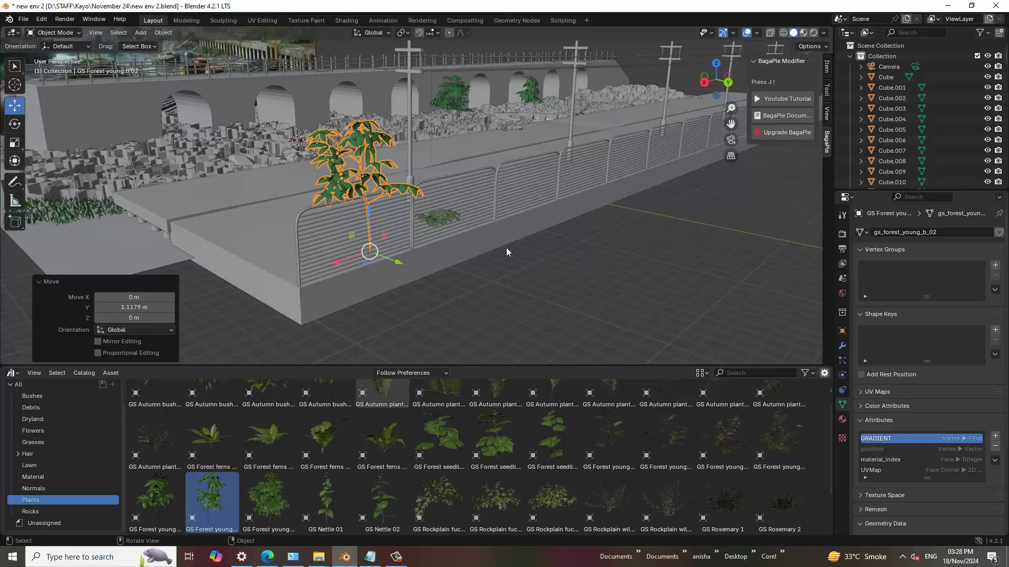
key(s)
click(475, 274)
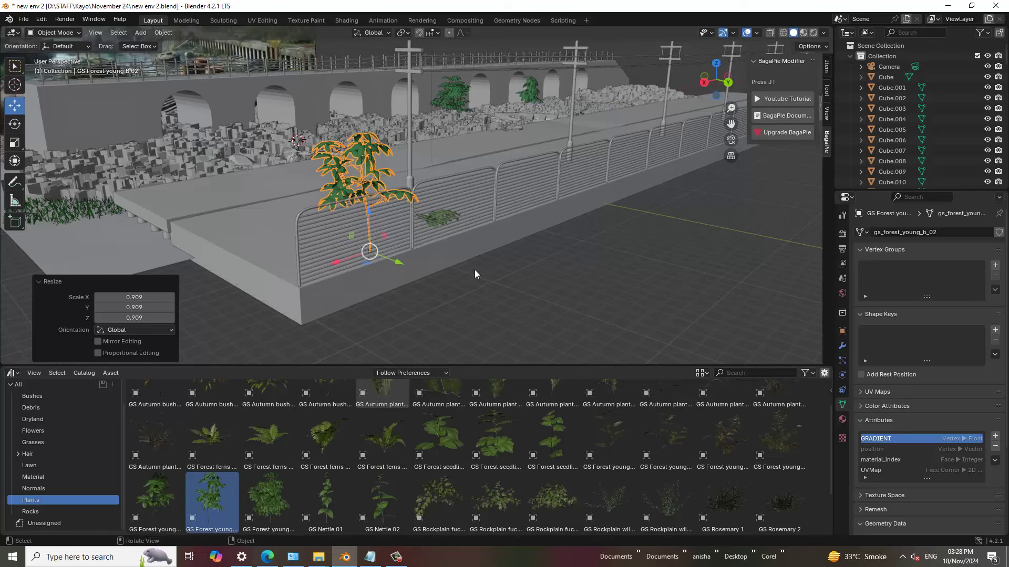
Step: Drag a forest seedling into the scene and scale it up
mouse_move(544, 450)
mouse_down()
mouse_move(450, 448)
mouse_move(516, 206)
mouse_up()
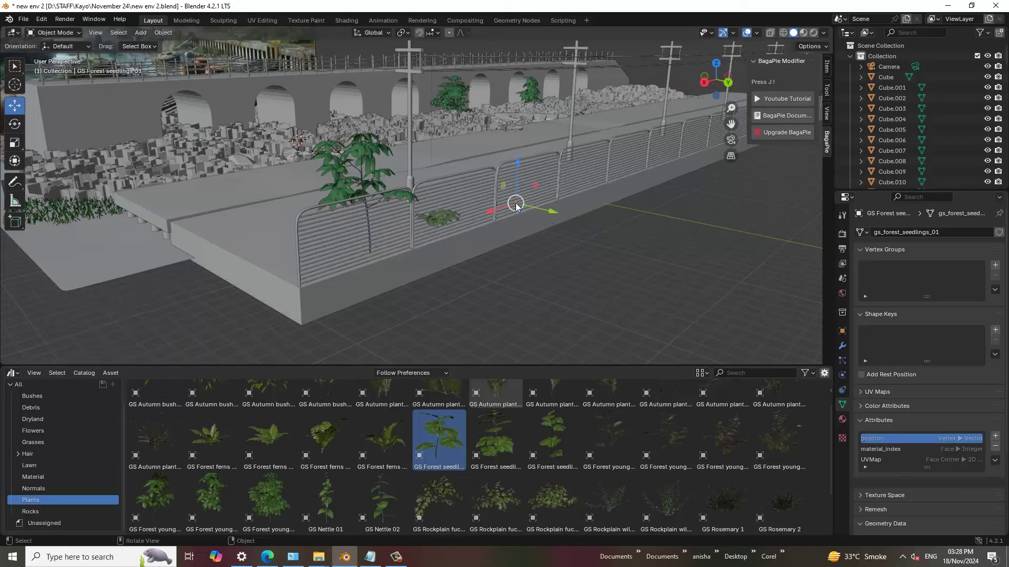
key(s)
click(519, 209)
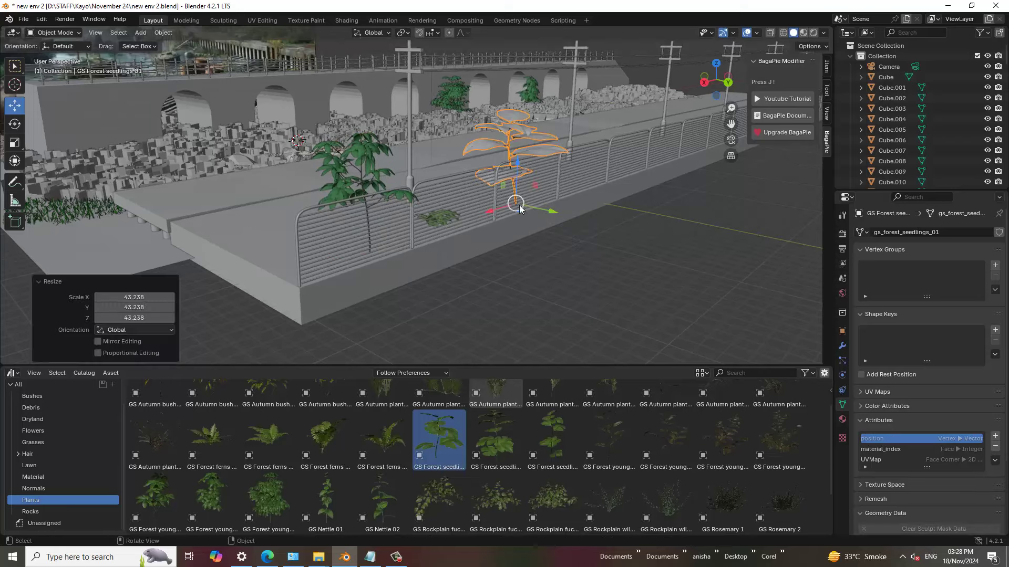
mouse_move(519, 209)
middle_down()
mouse_move(544, 211)
mouse_move(528, 212)
middle_up()
Step: Delete the oversized seedling and add a copy of the young tree along X, scaled 0.924
key(Delete)
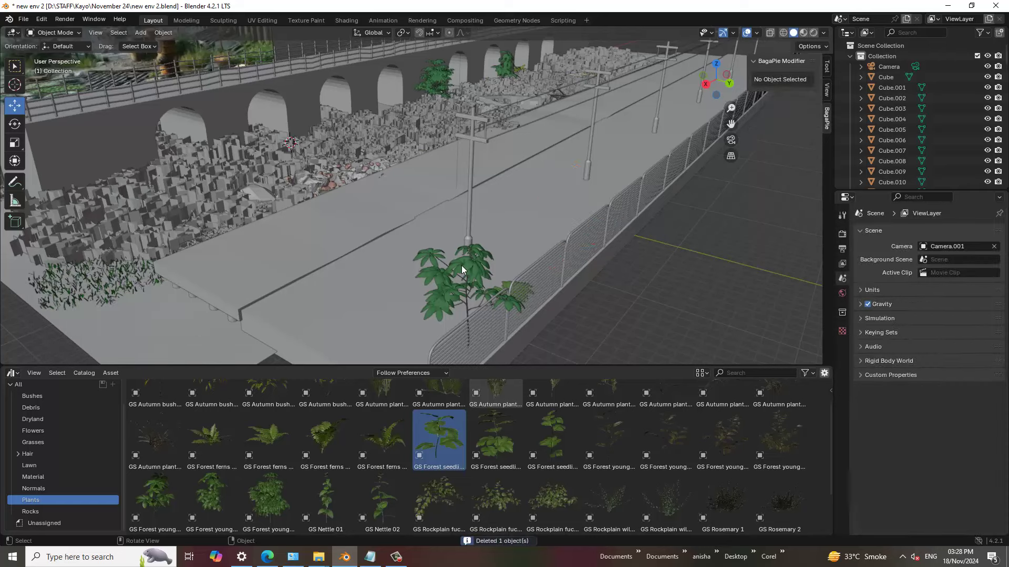
click(461, 269)
key(shift+d)
key(Escape)
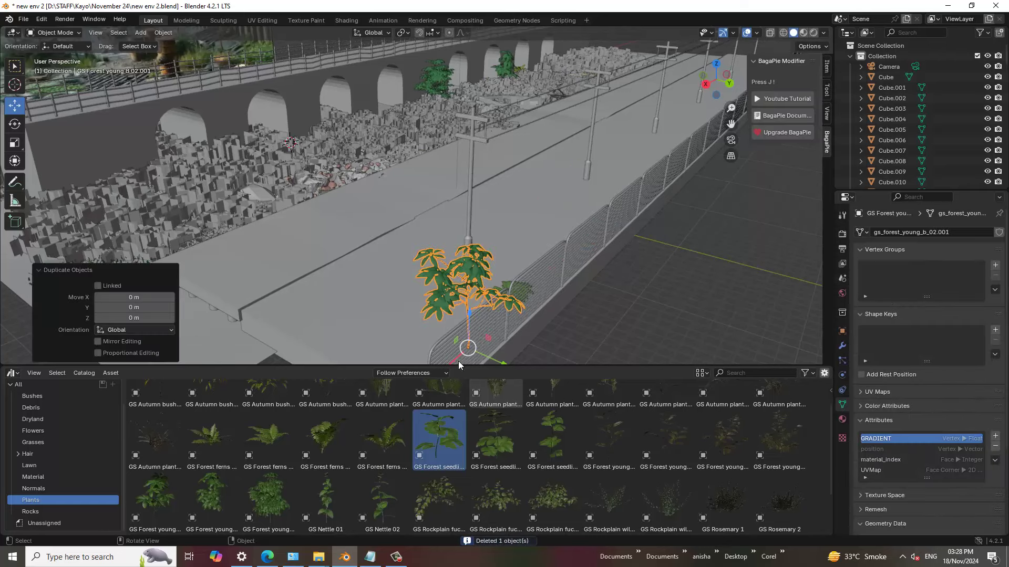
key(g)
key(x)
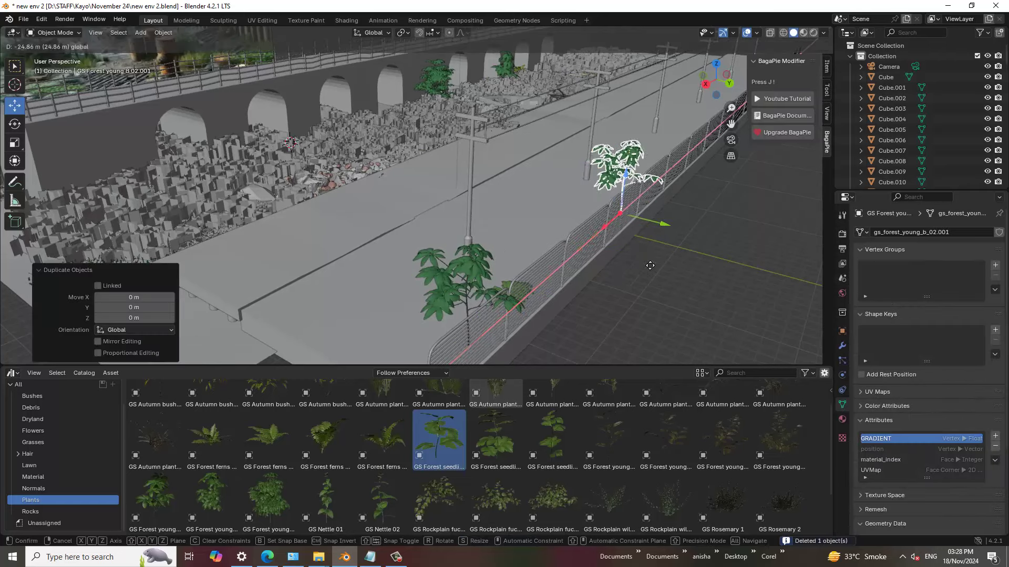
click(650, 265)
key(s)
click(617, 207)
middle_drag(618, 207, 578, 210)
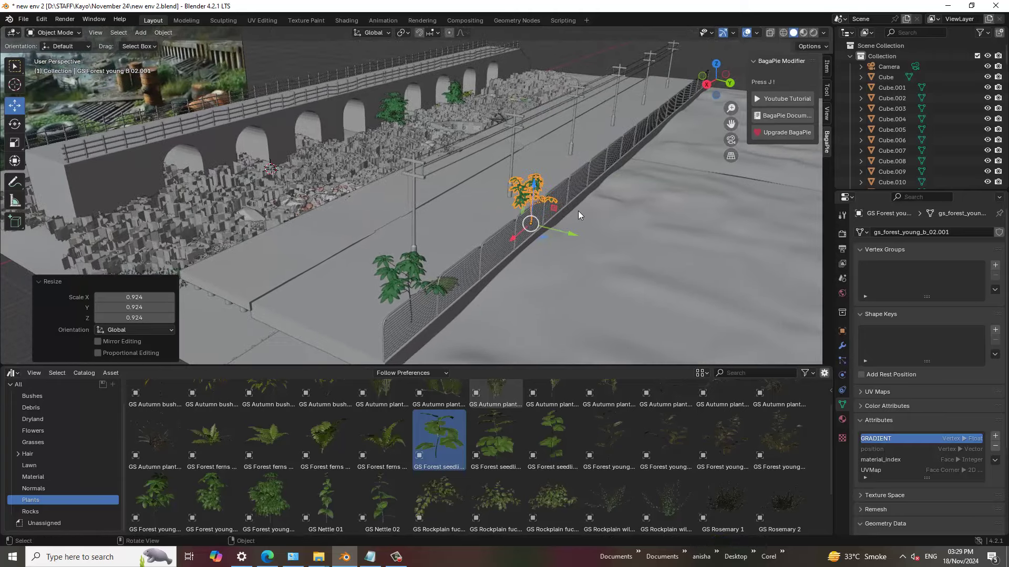
Step: Save new env 2.blend, resize the asset browser, and drag a GS Forest ferns A 02 in by the railing
key(ctrl+s)
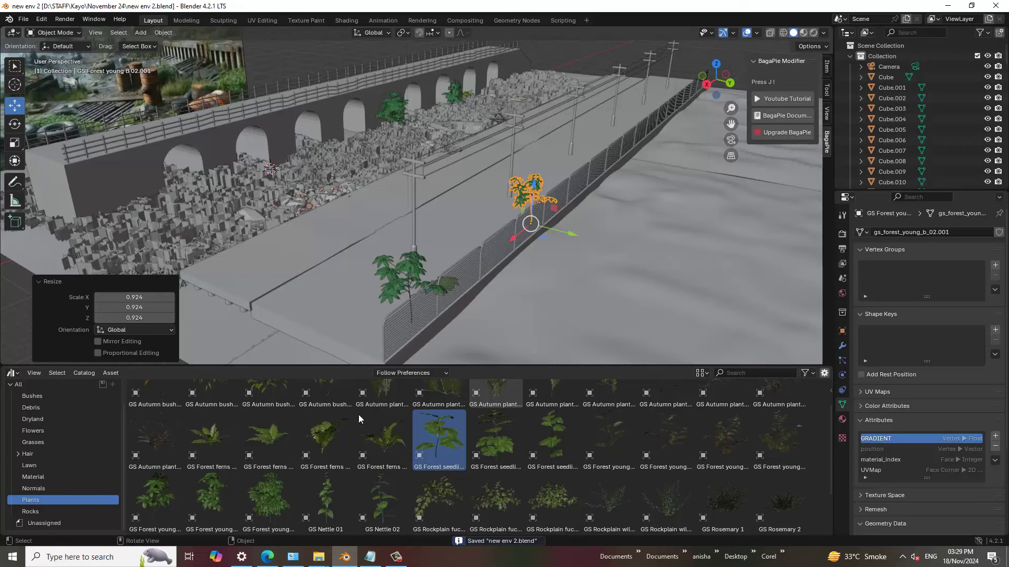
mouse_move(338, 366)
mouse_down()
mouse_move(347, 341)
mouse_move(346, 370)
mouse_up()
middle_drag(670, 181, 653, 169)
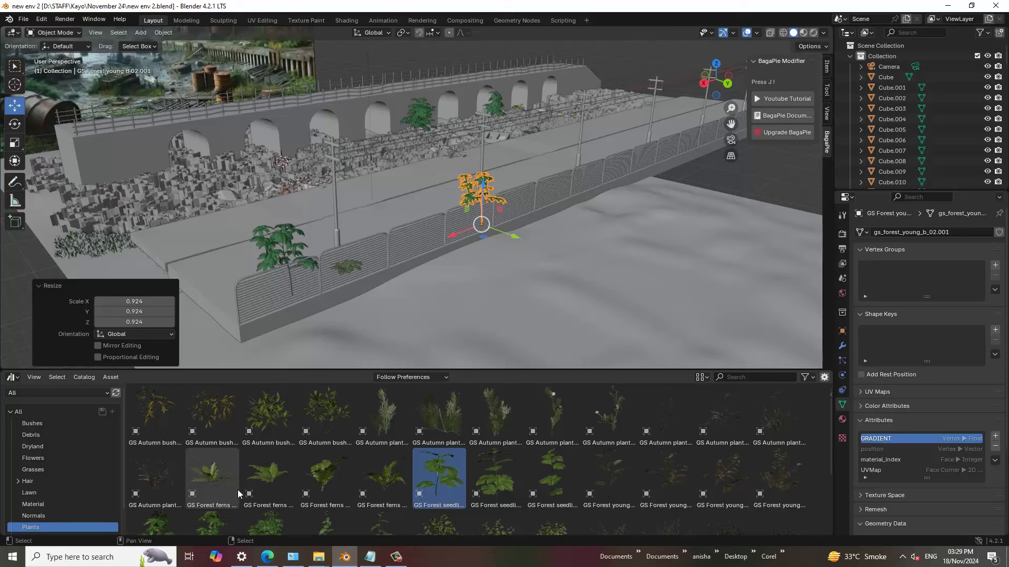
drag(271, 481, 525, 210)
Step: Enlarge the new fern and frame it in the view
key(s)
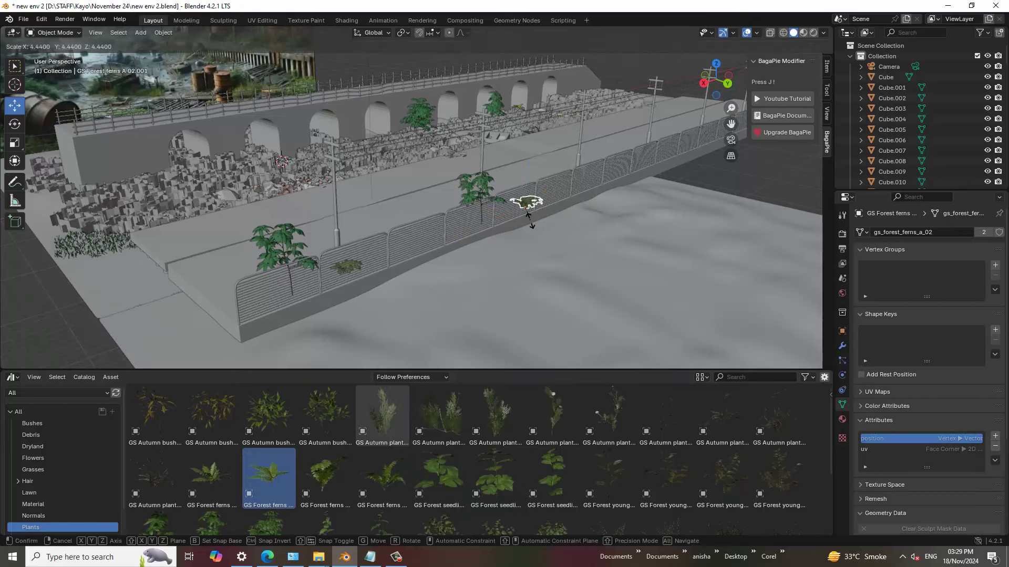
click(529, 220)
key(KP_Decimal)
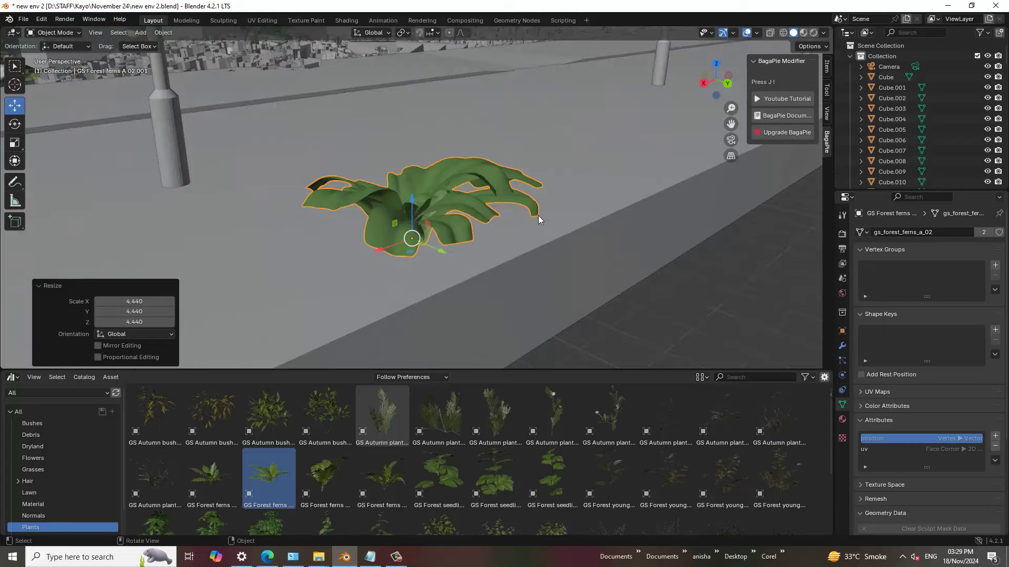
scroll(538, 216, up, 3)
scroll(579, 200, down, 3)
scroll(497, 199, down, 5)
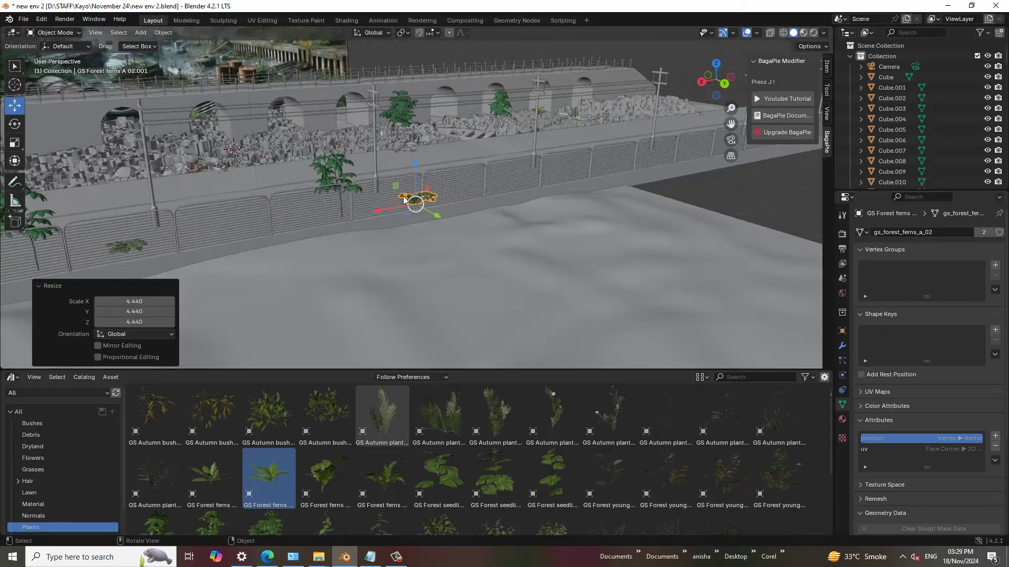
scroll(470, 201, down, 2)
Step: Copy the young palm tree along X beside the far pole and scale it to 1.141
click(400, 206)
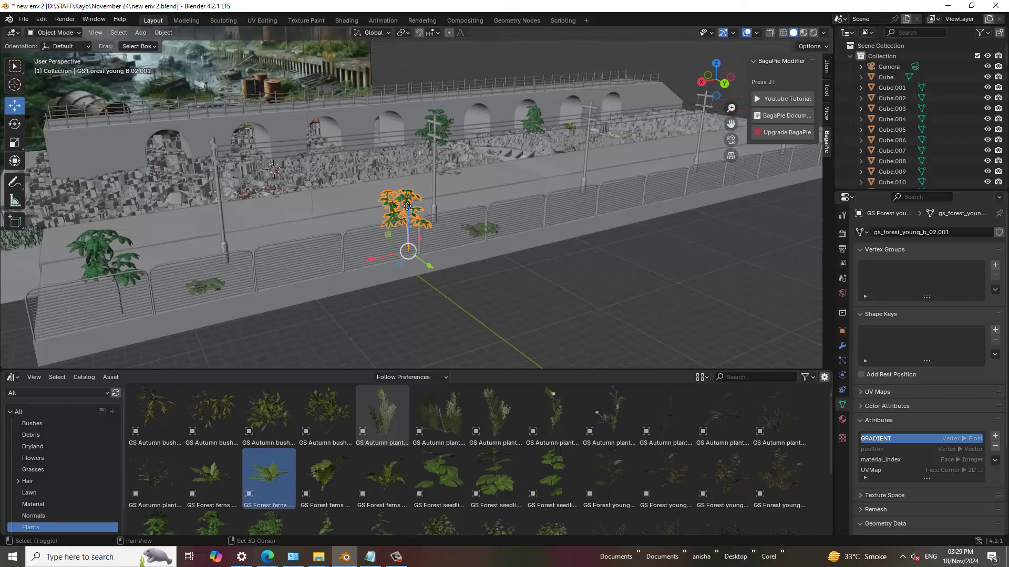
key(shift+d)
right_click(403, 205)
key(g)
key(x)
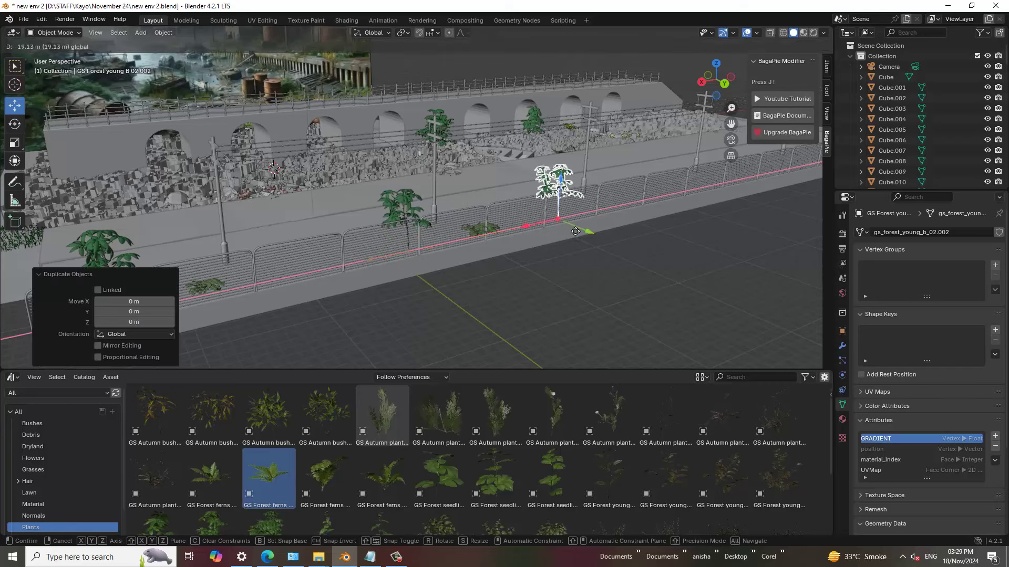
click(588, 213)
key(s)
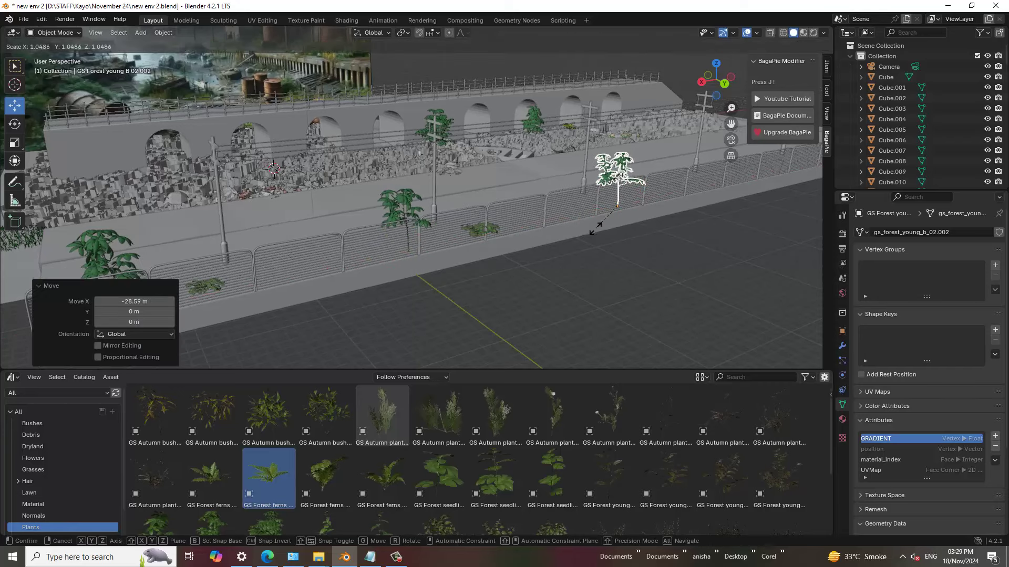
click(594, 228)
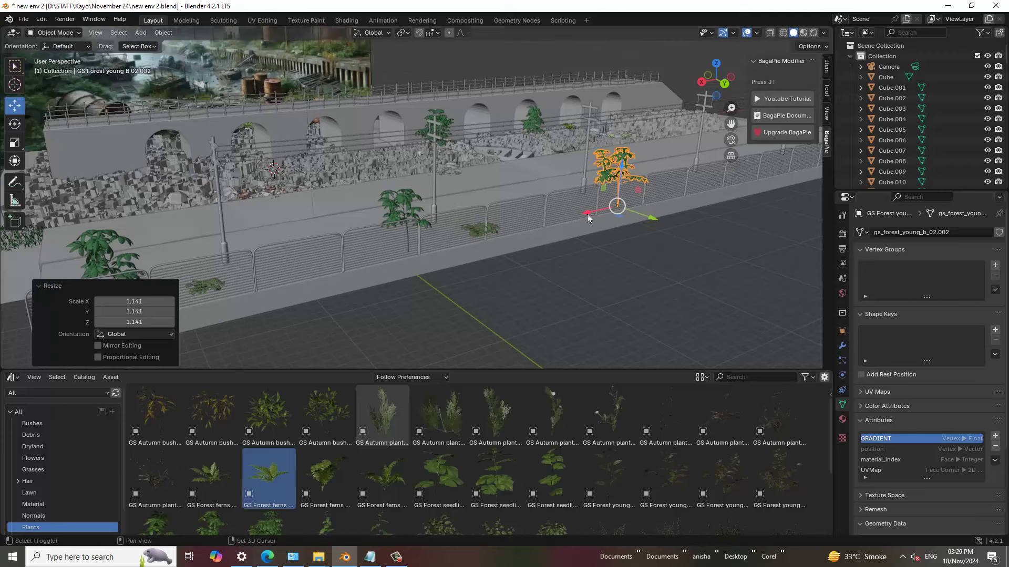
scroll(524, 213, down, 2)
scroll(528, 203, down, 2)
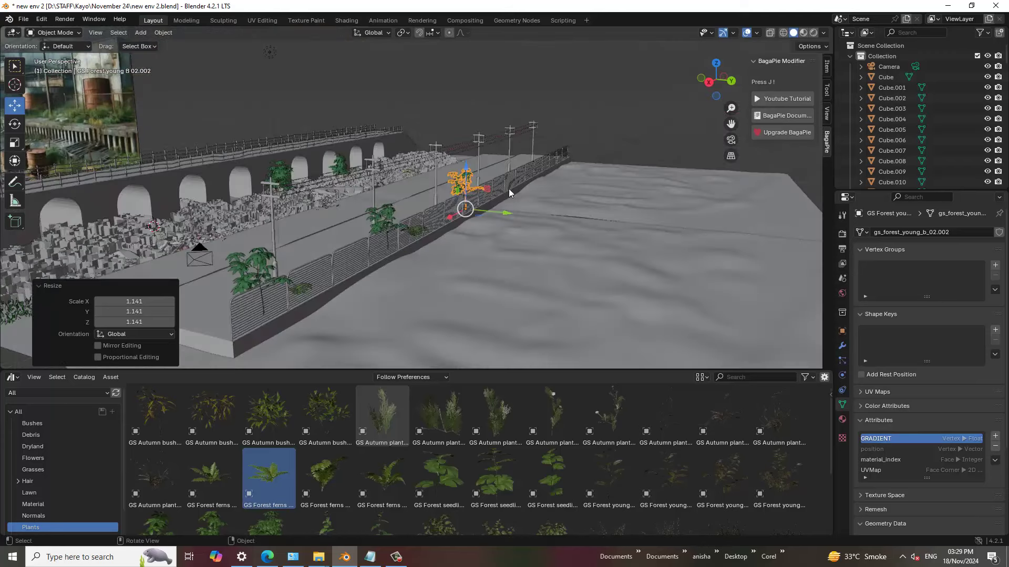
middle_drag(522, 200, 565, 172)
scroll(336, 258, up, 3)
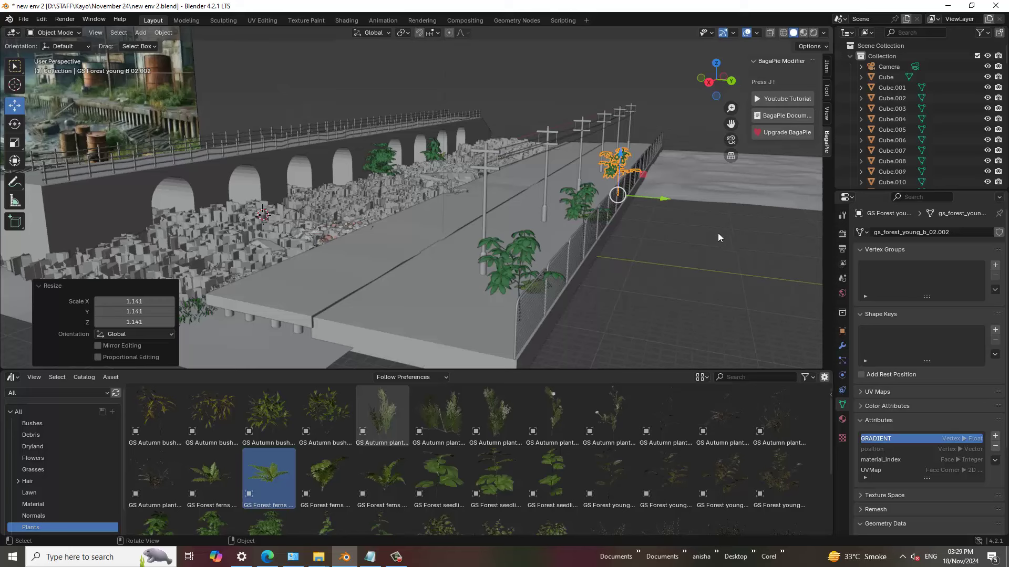
click(245, 352)
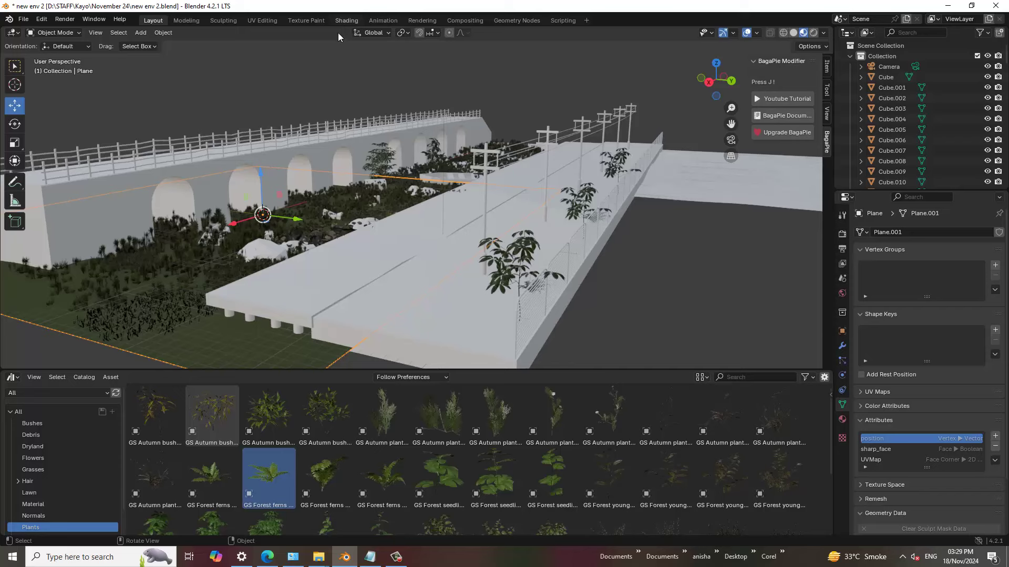
Step: Switch to the Shading workspace showing the ground plane's Principled BSDF material
click(347, 21)
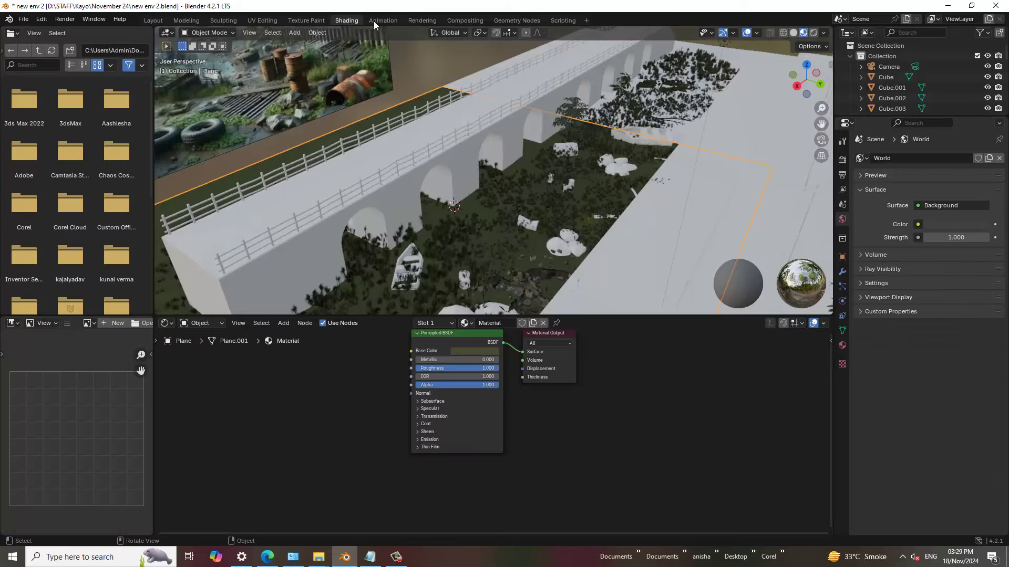
Step: Shift the ground Base Color hue and saturation up slightly and enable the Wireframe overlay
click(479, 352)
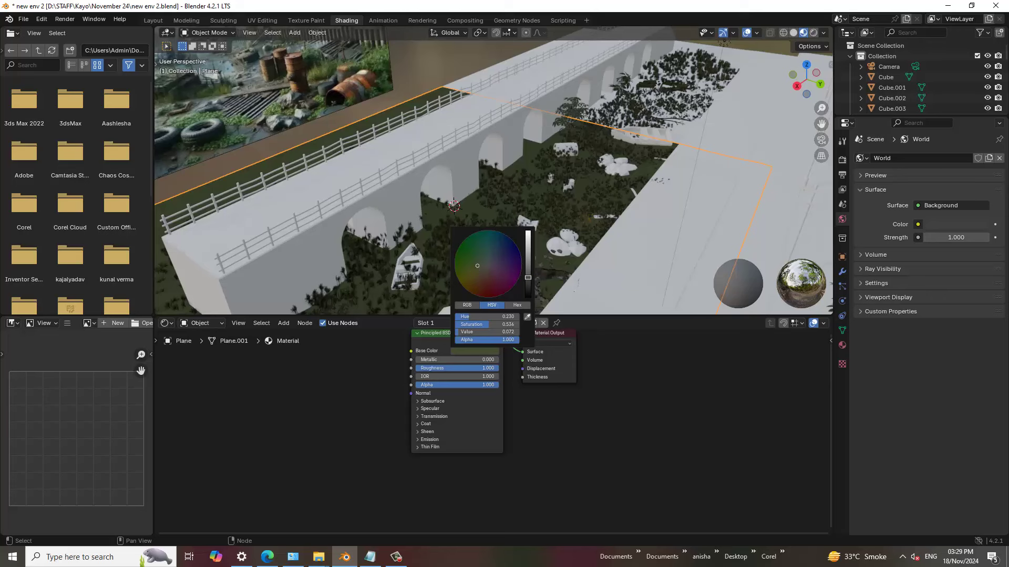
drag(477, 265, 528, 290)
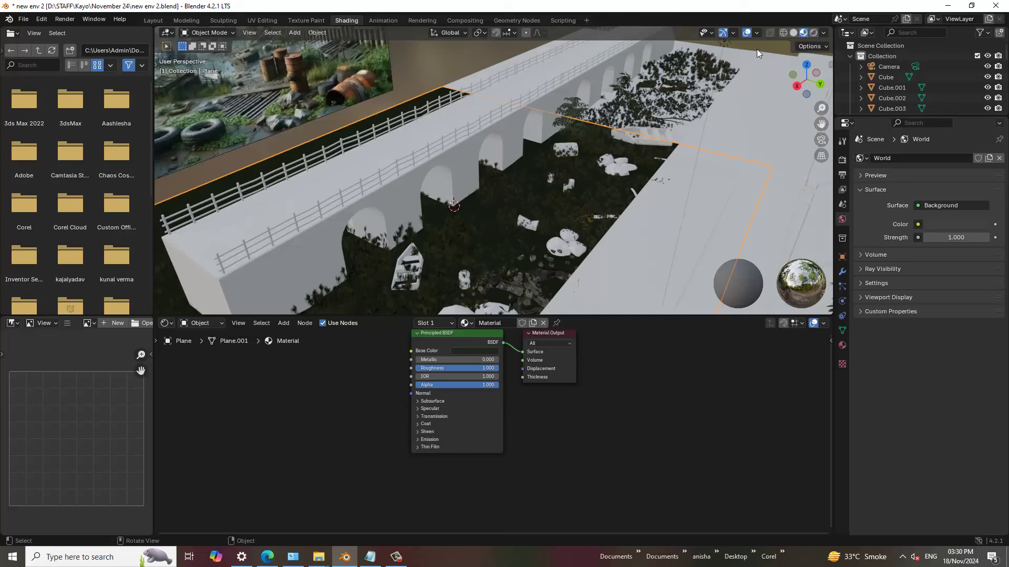
click(756, 32)
click(692, 222)
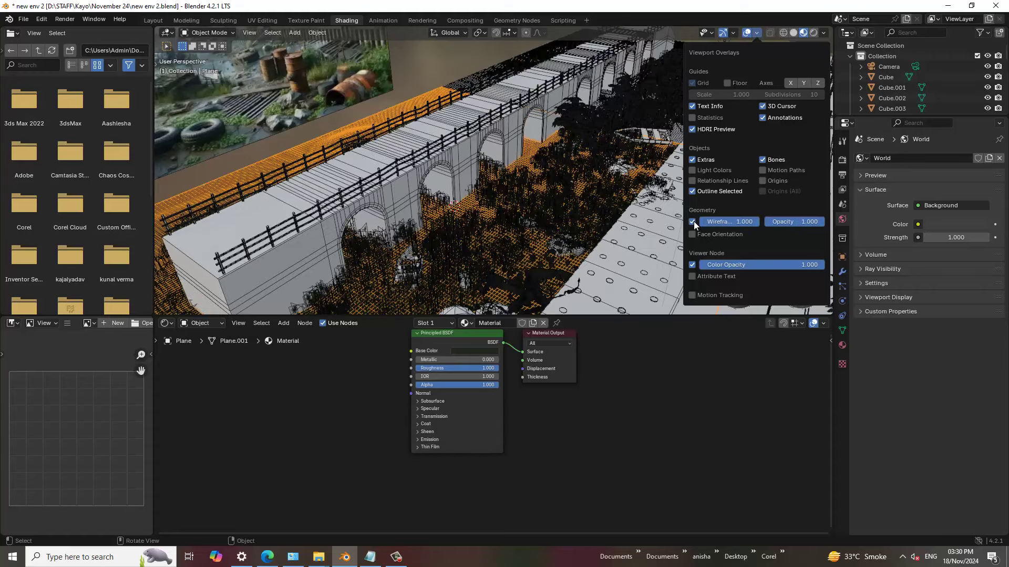
middle_drag(455, 217, 554, 198)
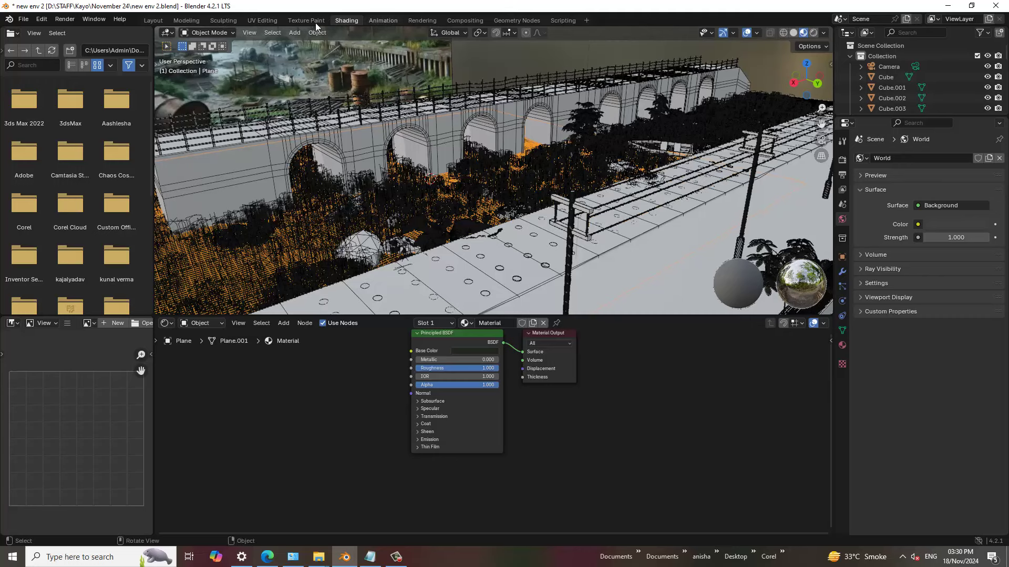
Step: Return to the Layout workspace and deselect the ground plane
click(153, 20)
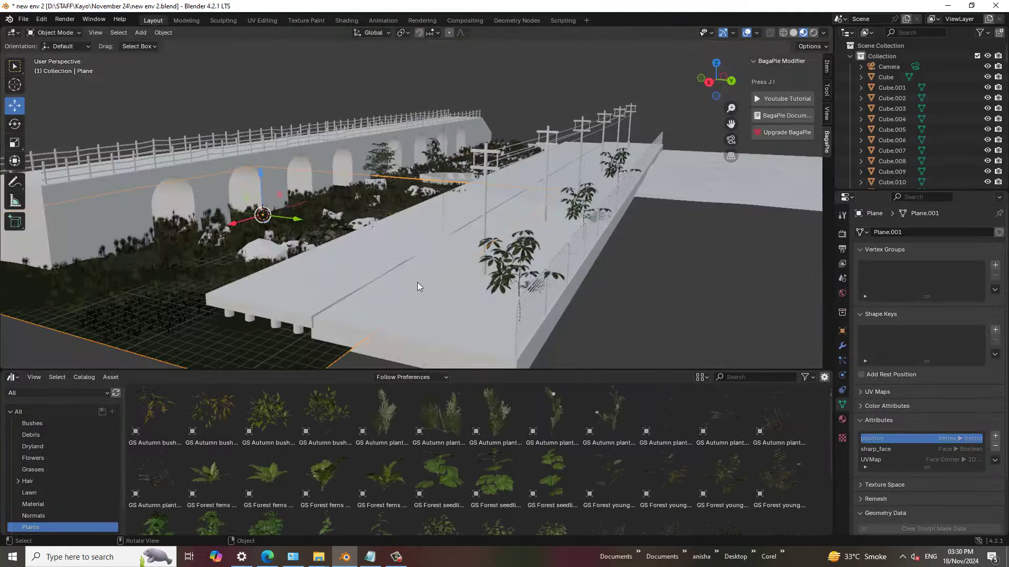
scroll(417, 282, down, 2)
scroll(445, 263, up, 2)
scroll(387, 239, up, 2)
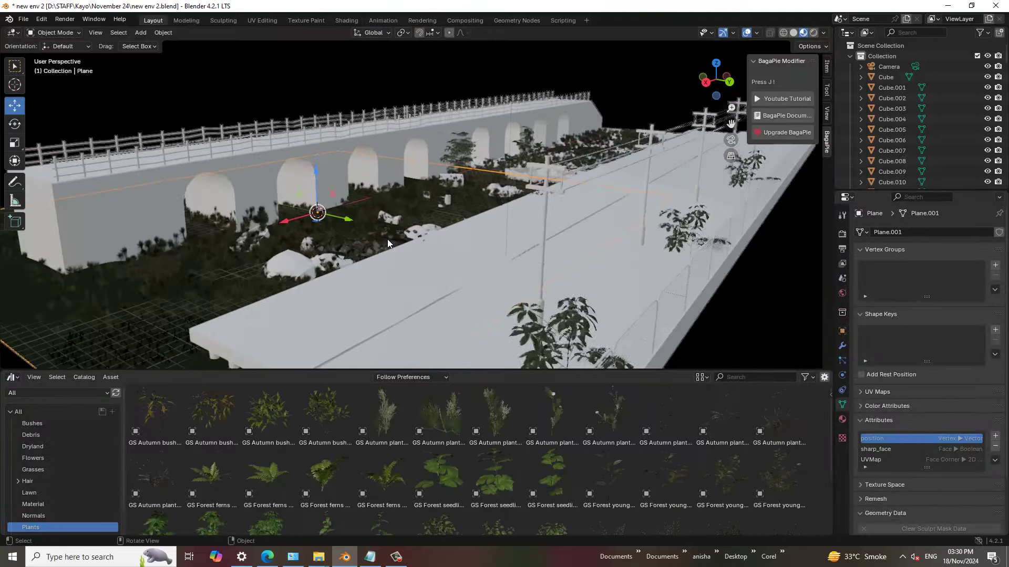
mouse_move(388, 238)
middle_down()
mouse_move(411, 239)
mouse_move(346, 250)
mouse_move(399, 244)
mouse_move(465, 276)
mouse_move(480, 269)
middle_up()
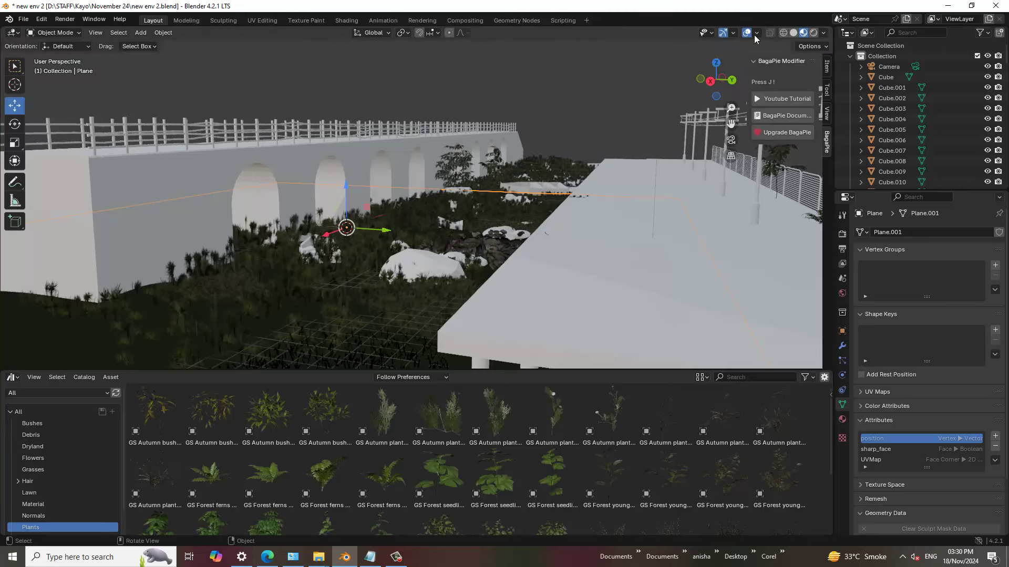
click(755, 34)
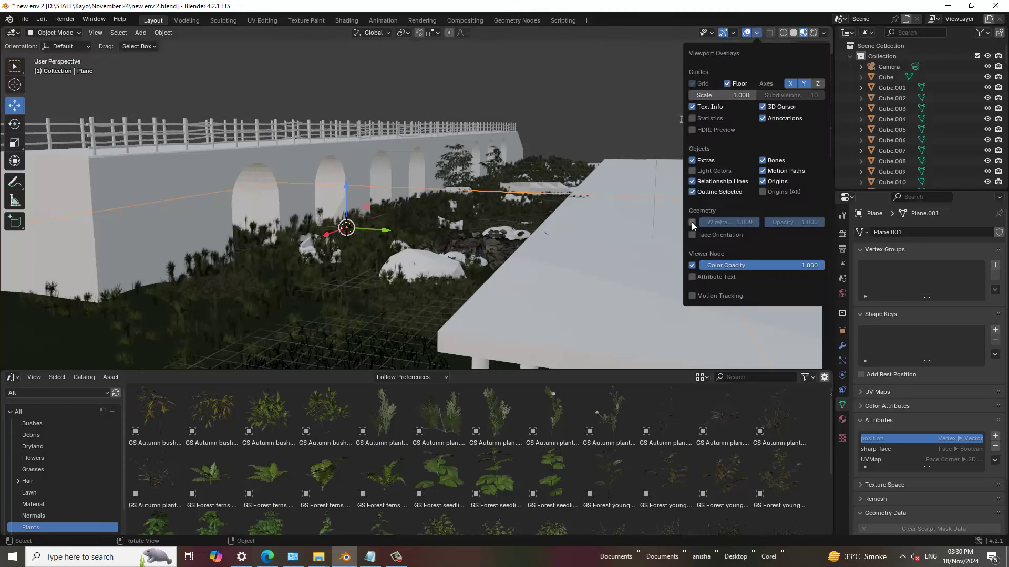
click(556, 90)
Step: Turn the Wireframe overlay off and save new env 2.blend
click(756, 33)
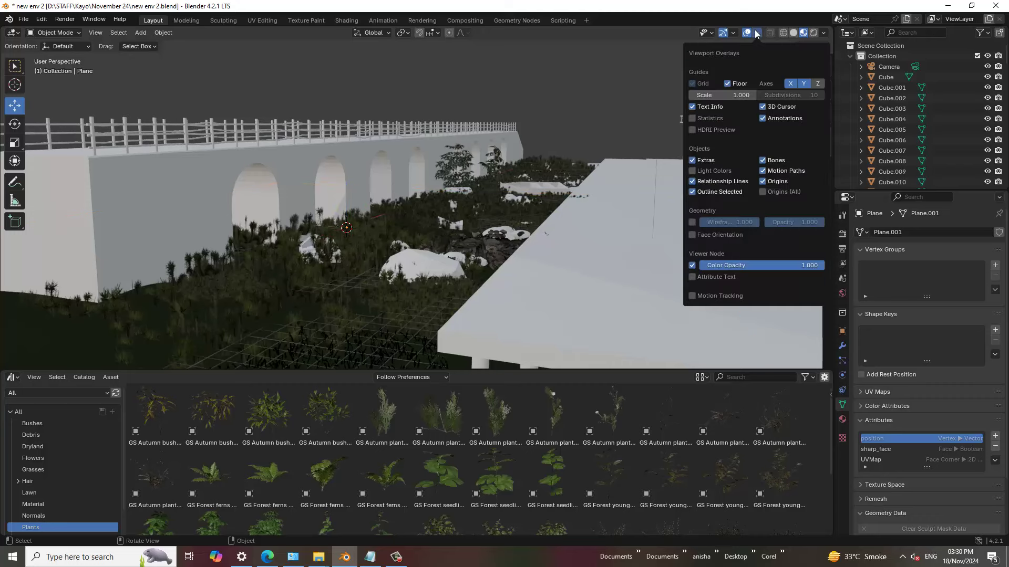
click(693, 223)
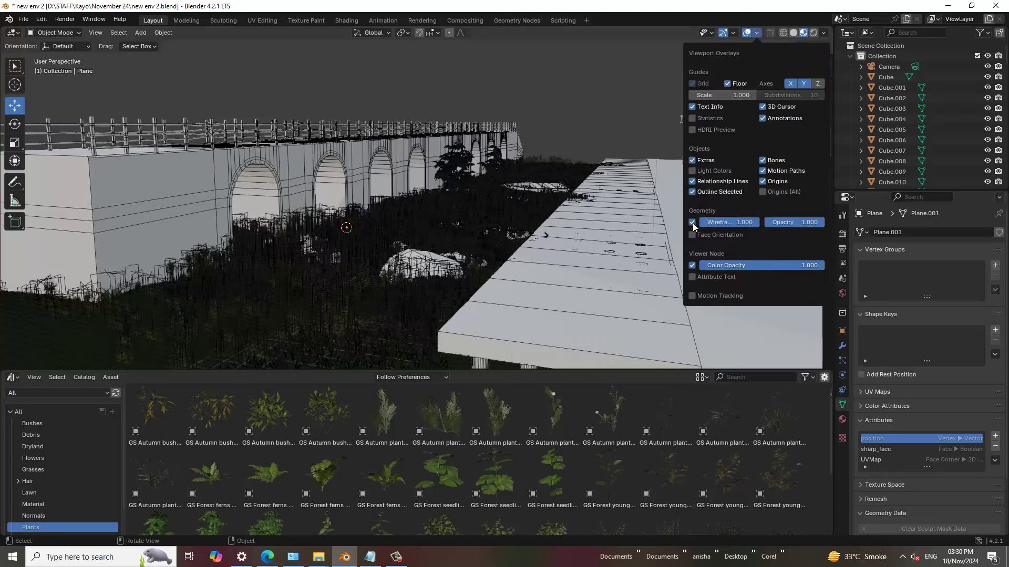
click(692, 223)
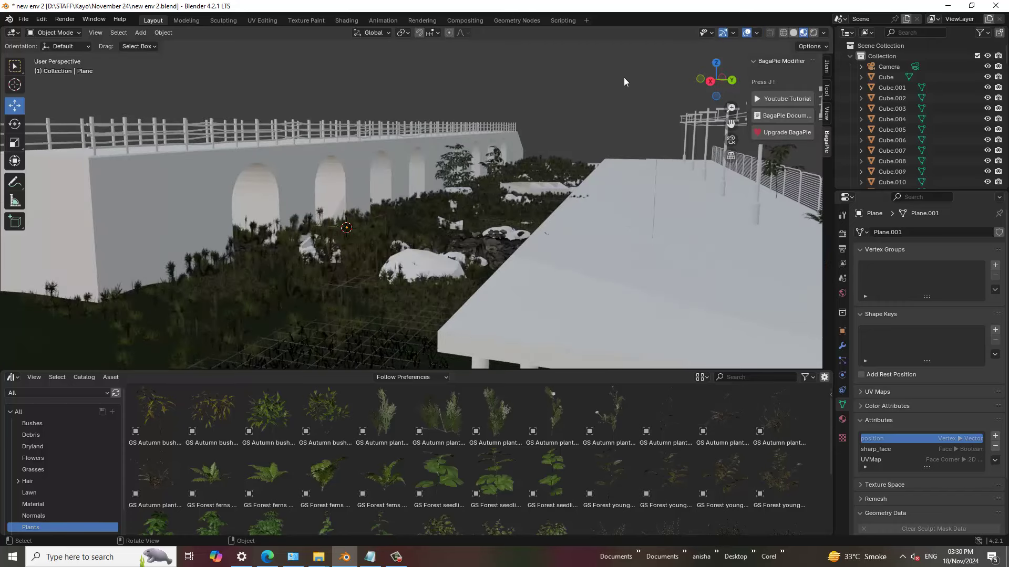
key(ctrl+s)
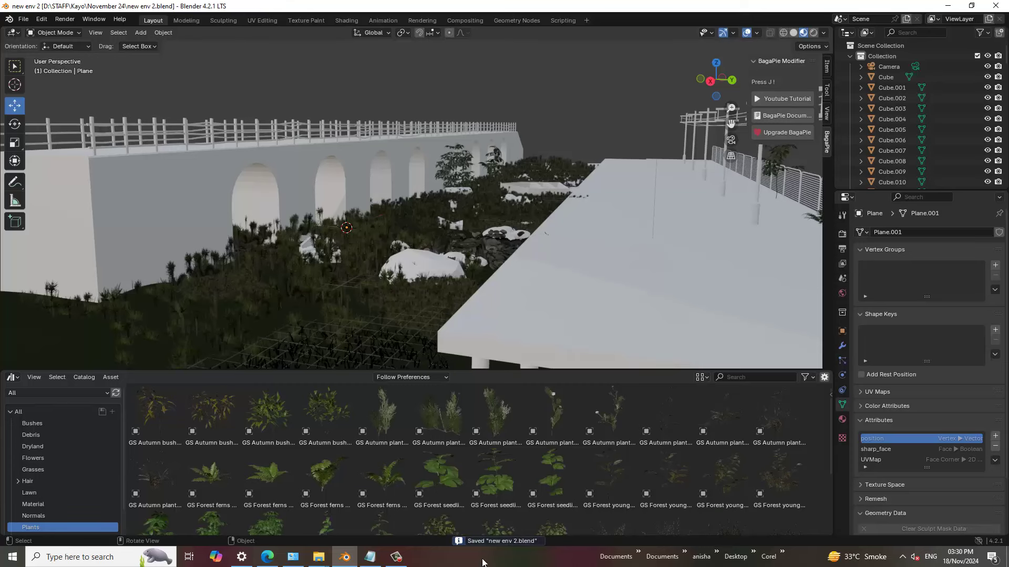
mouse_move(370, 557)
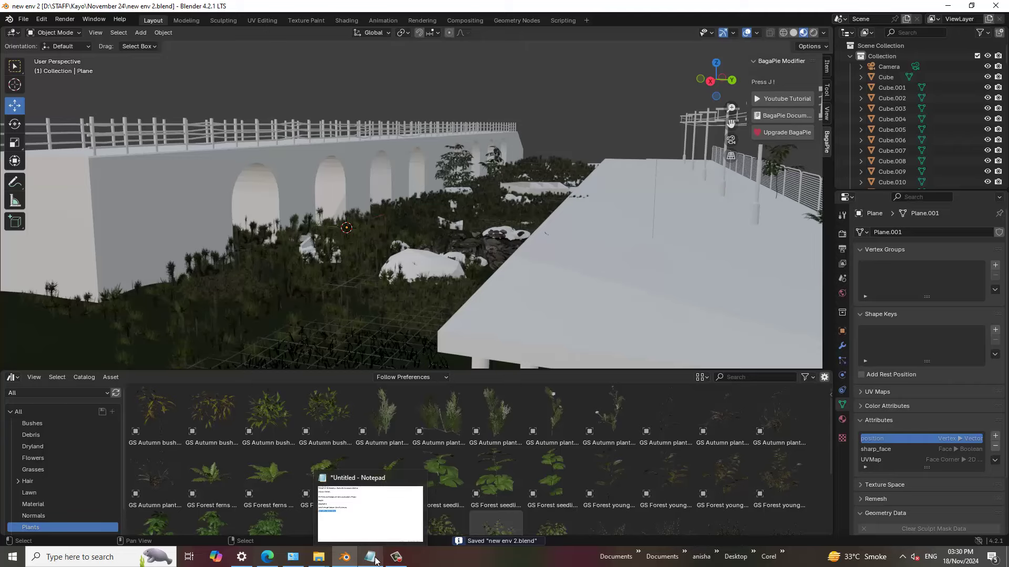
click(375, 561)
Step: Add 'Thanks for Watching..' as the last line of the Notepad notes and return to Blender
click(261, 250)
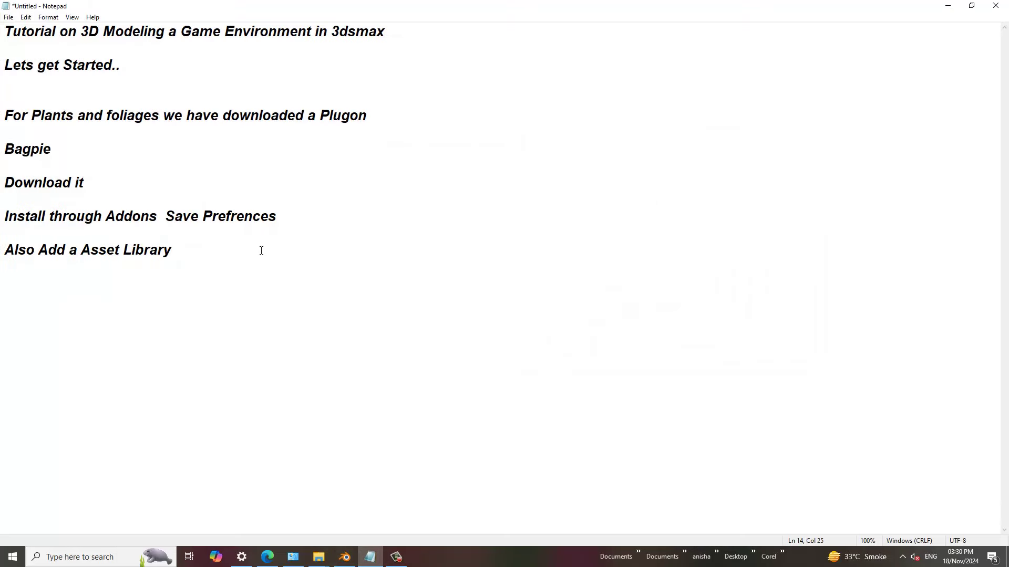
text(Thanks )
text(for Watch)
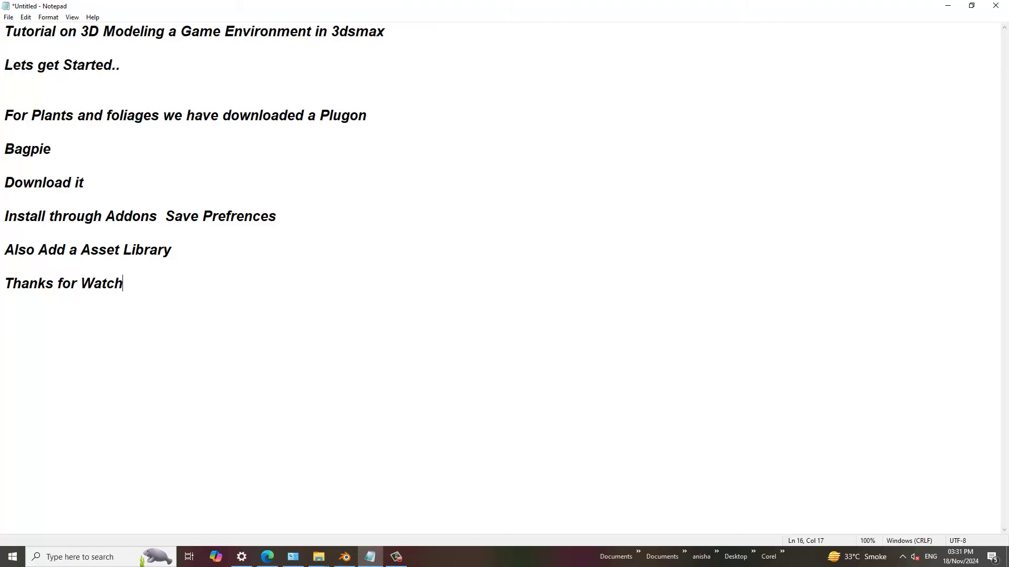
text(ing...)
click(947, 6)
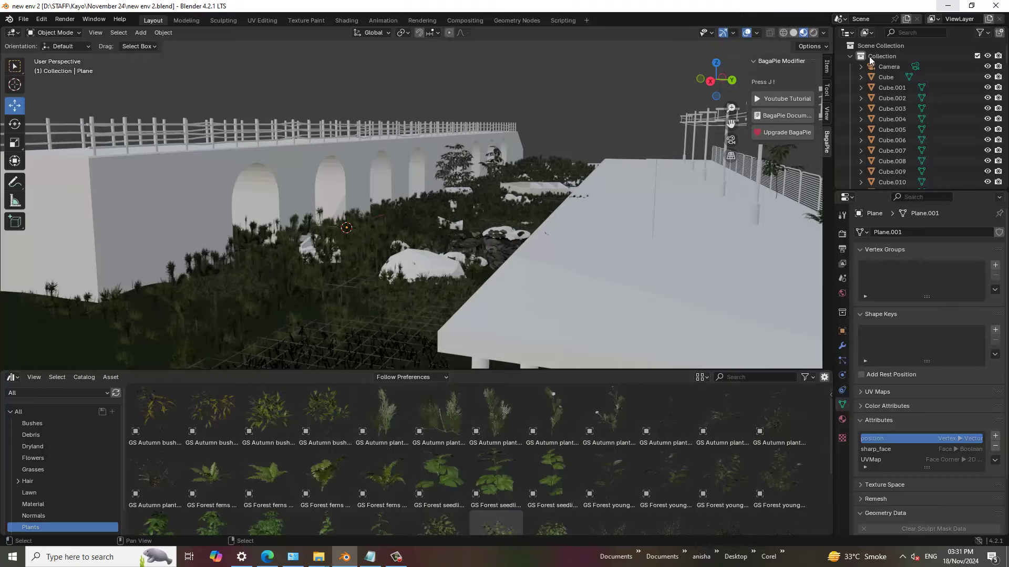